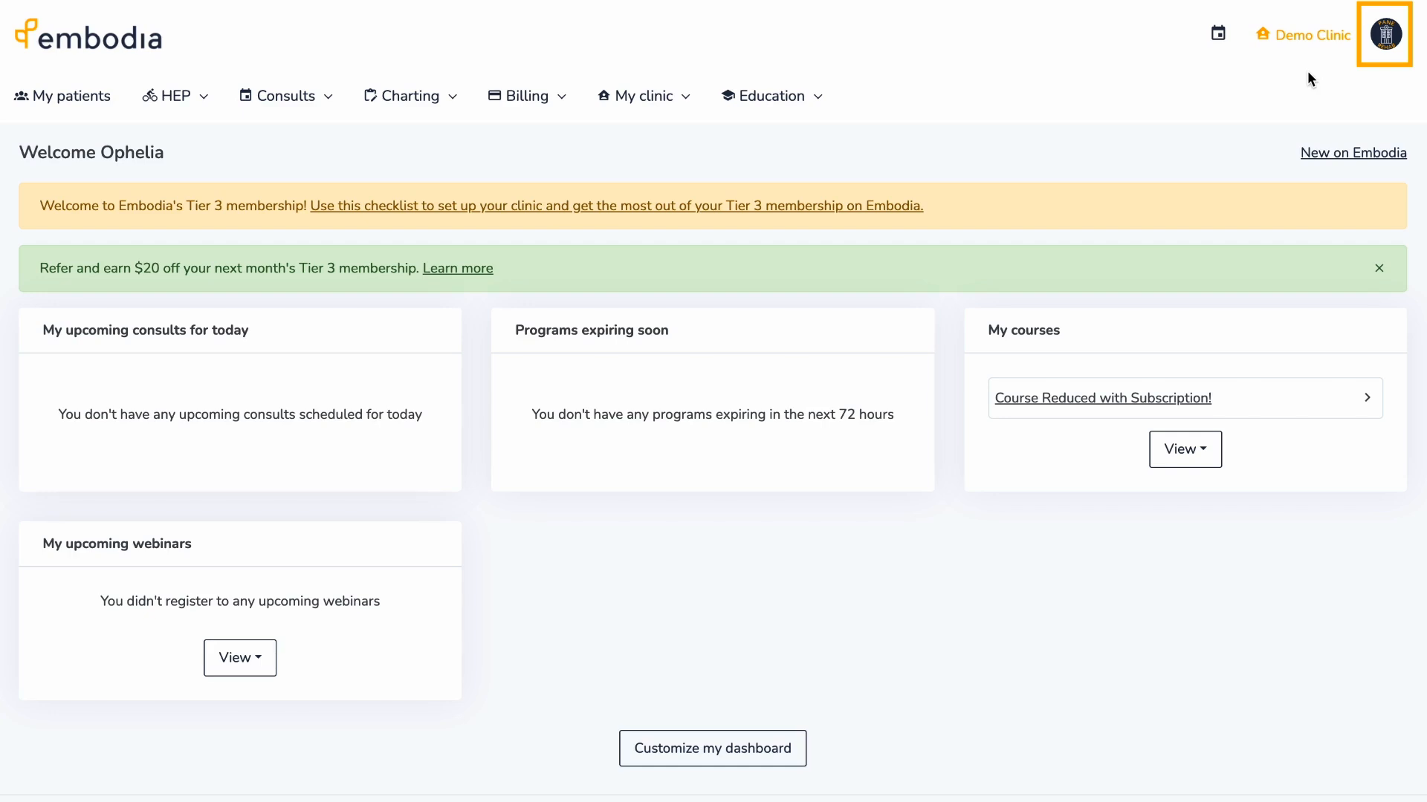
- Keep Demo Clinic as the default clinic in My settings and save the settings
{"action": "left_click", "coordinate": [1386, 38]}
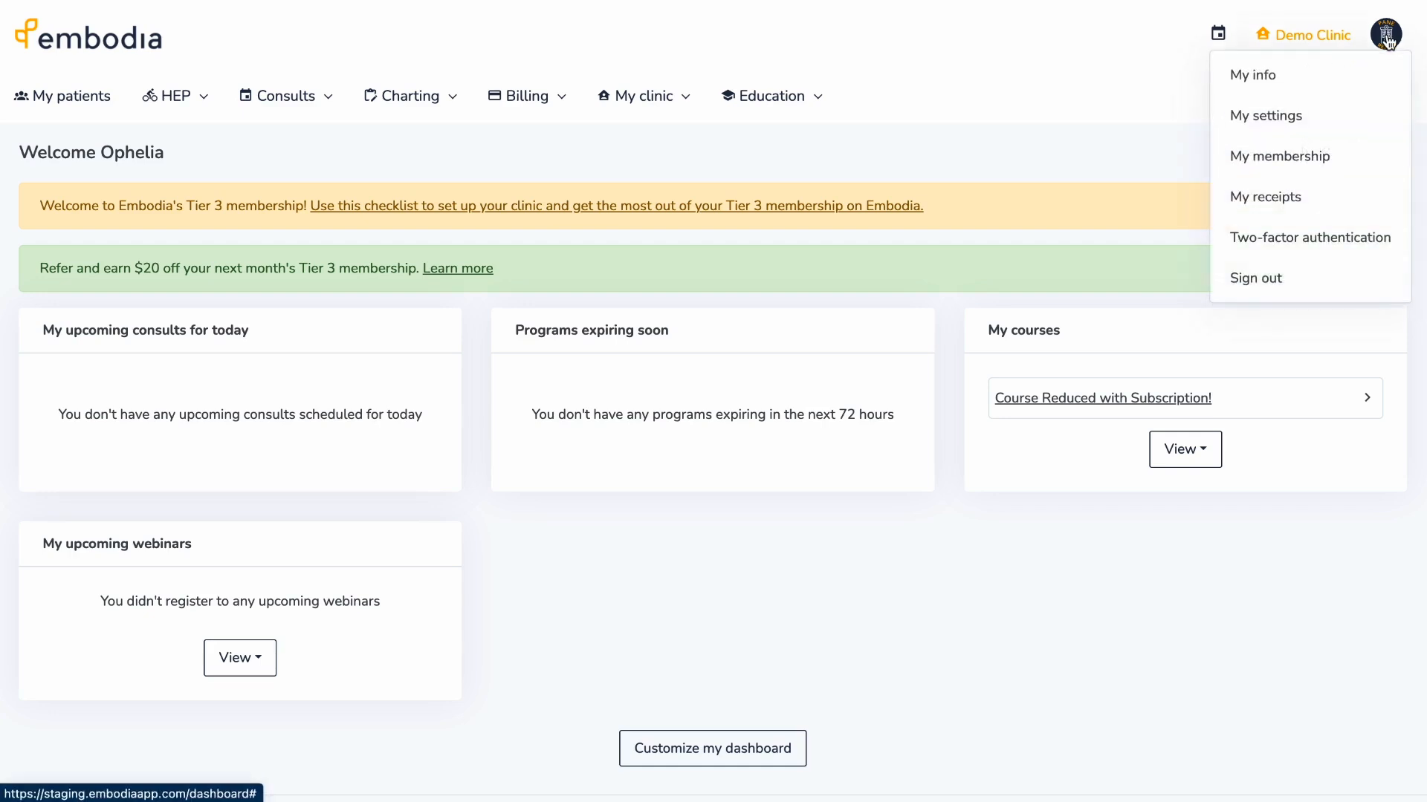
{"action": "left_click", "coordinate": [1352, 117]}
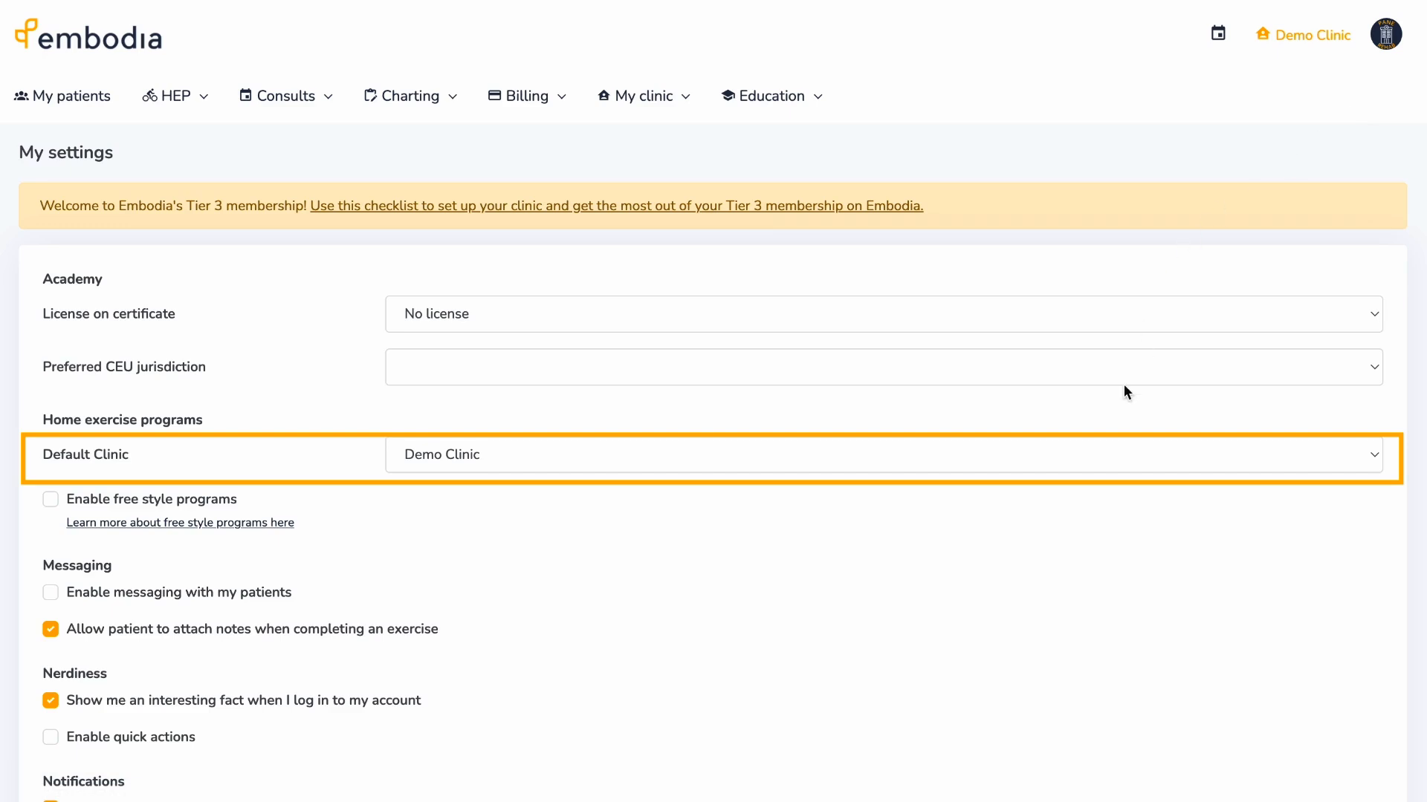
{"action": "left_click", "coordinate": [1103, 456]}
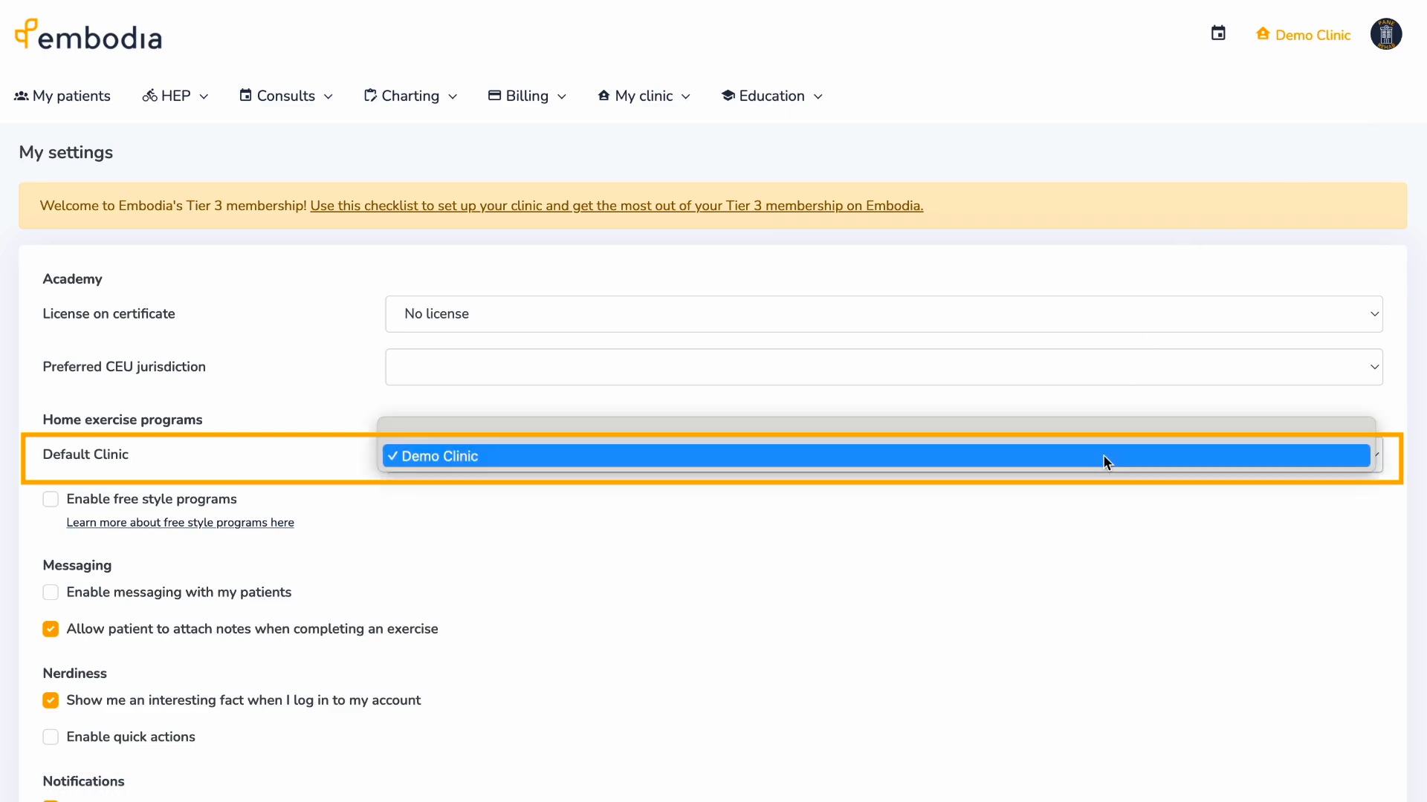
{"action": "left_click", "coordinate": [1103, 456]}
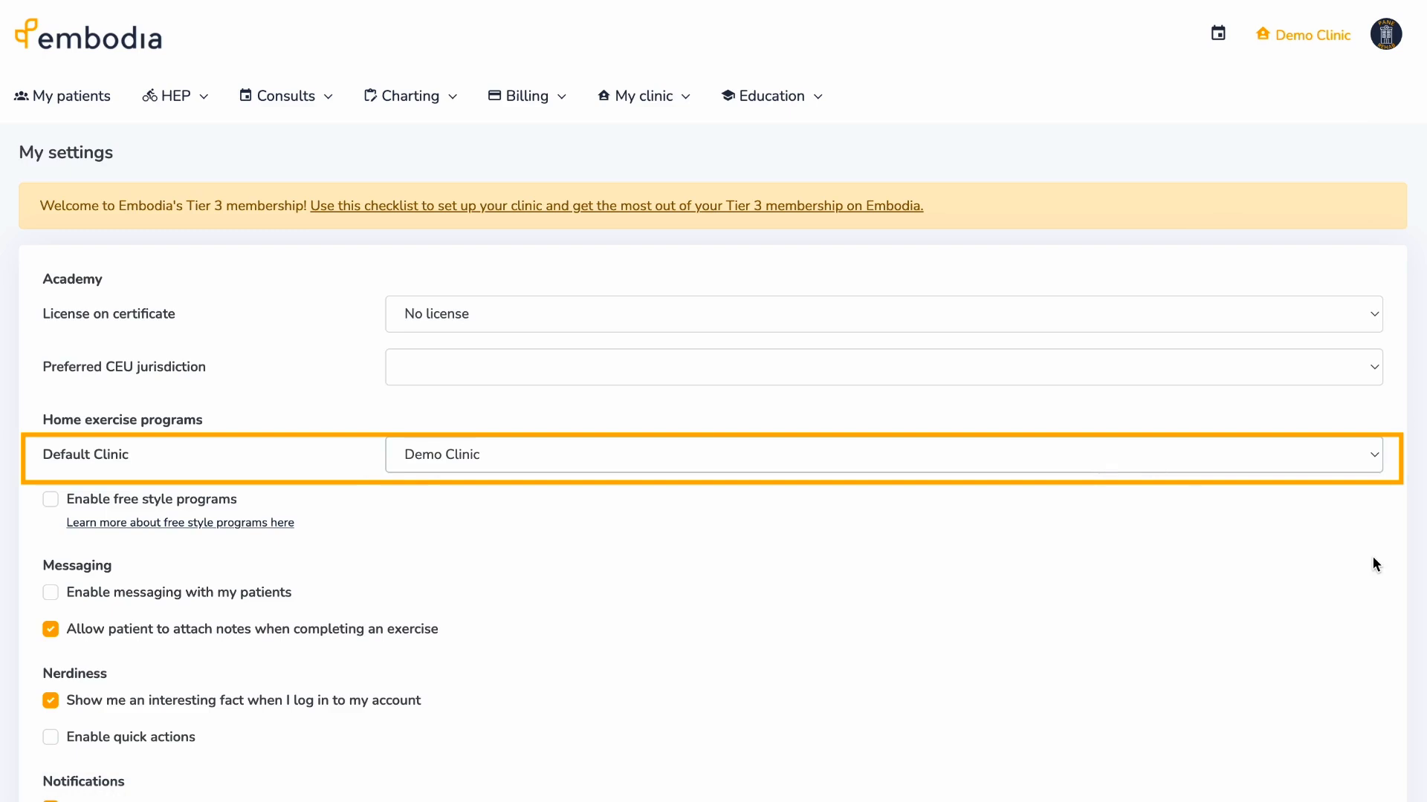
{"action": "scroll", "coordinate": [1393, 573], "scroll_direction": "down", "scroll_amount": 1}
{"action": "scroll", "coordinate": [1392, 578], "scroll_direction": "down", "scroll_amount": 6}
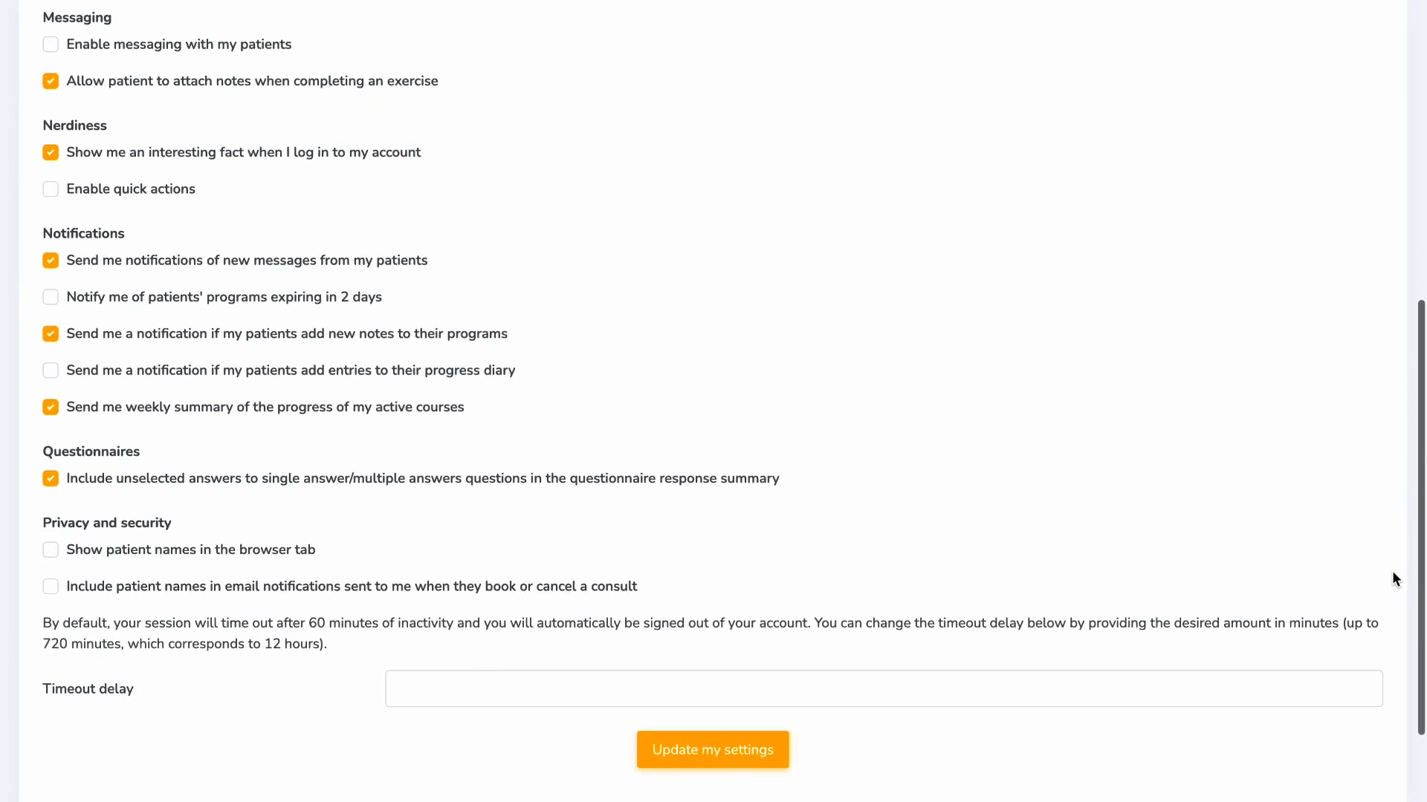
{"action": "left_click", "coordinate": [780, 755]}
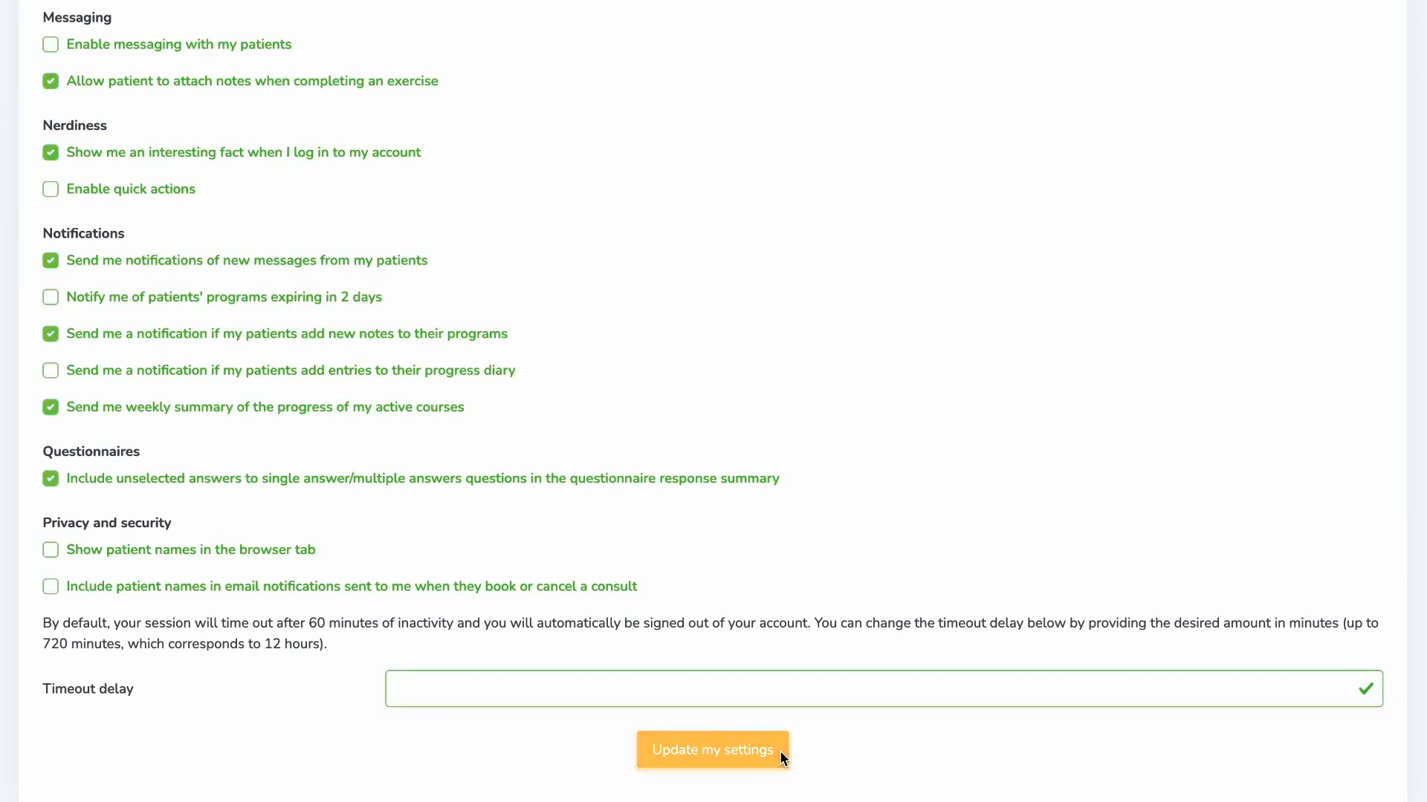
{"action": "left_click", "coordinate": [712, 198]}
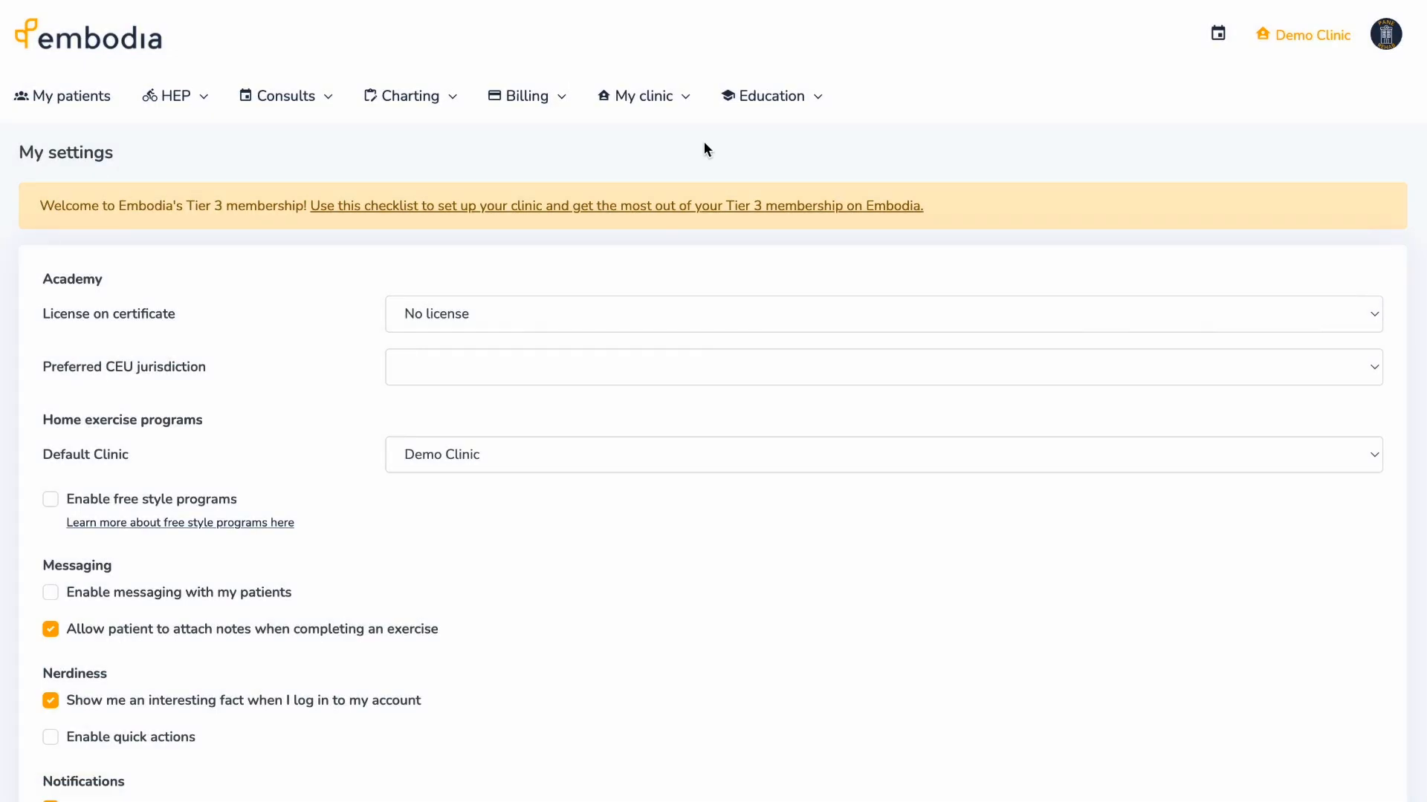
{"action": "left_click", "coordinate": [687, 111]}
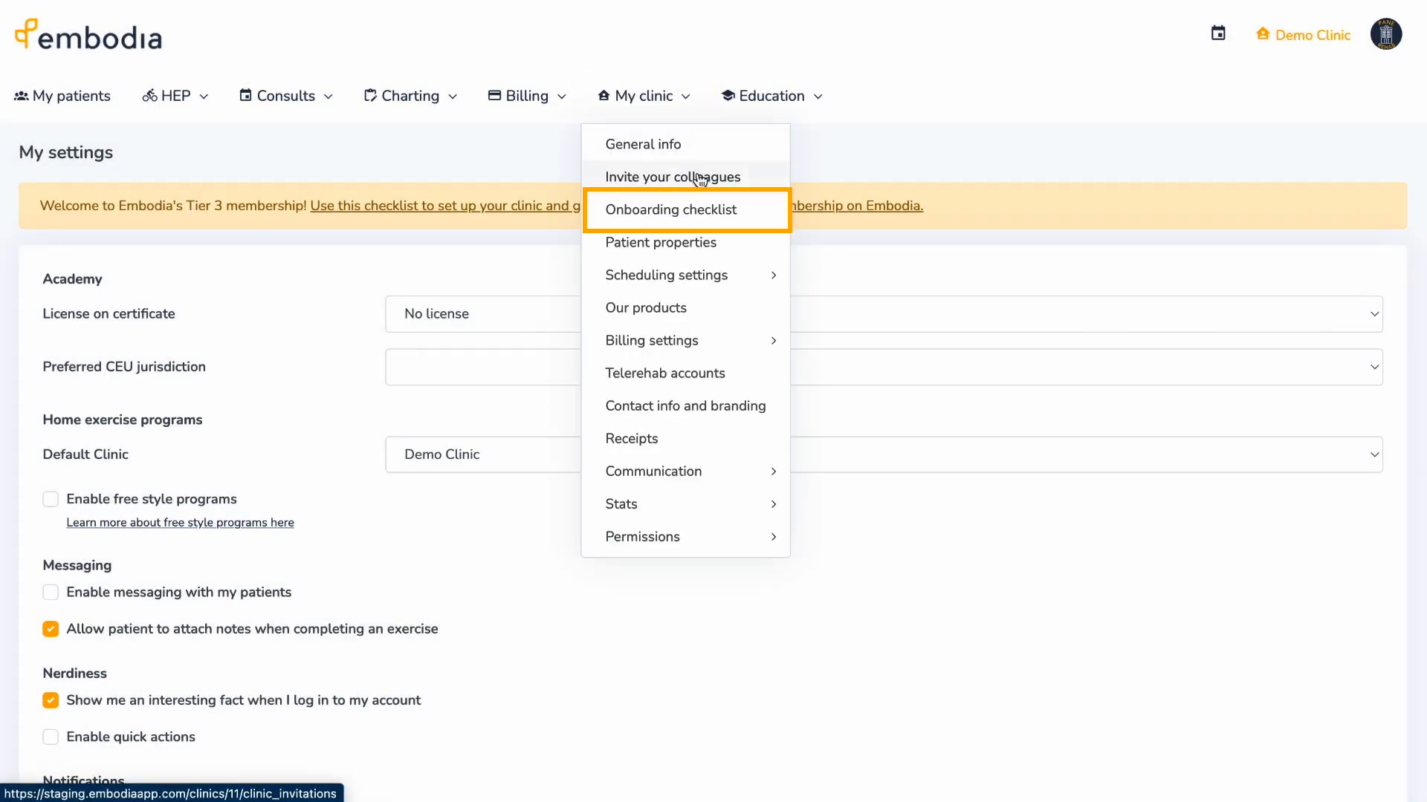
- View Demo Clinic's onboarding checklist, then go to its contact info and branding page
{"action": "left_click", "coordinate": [745, 216]}
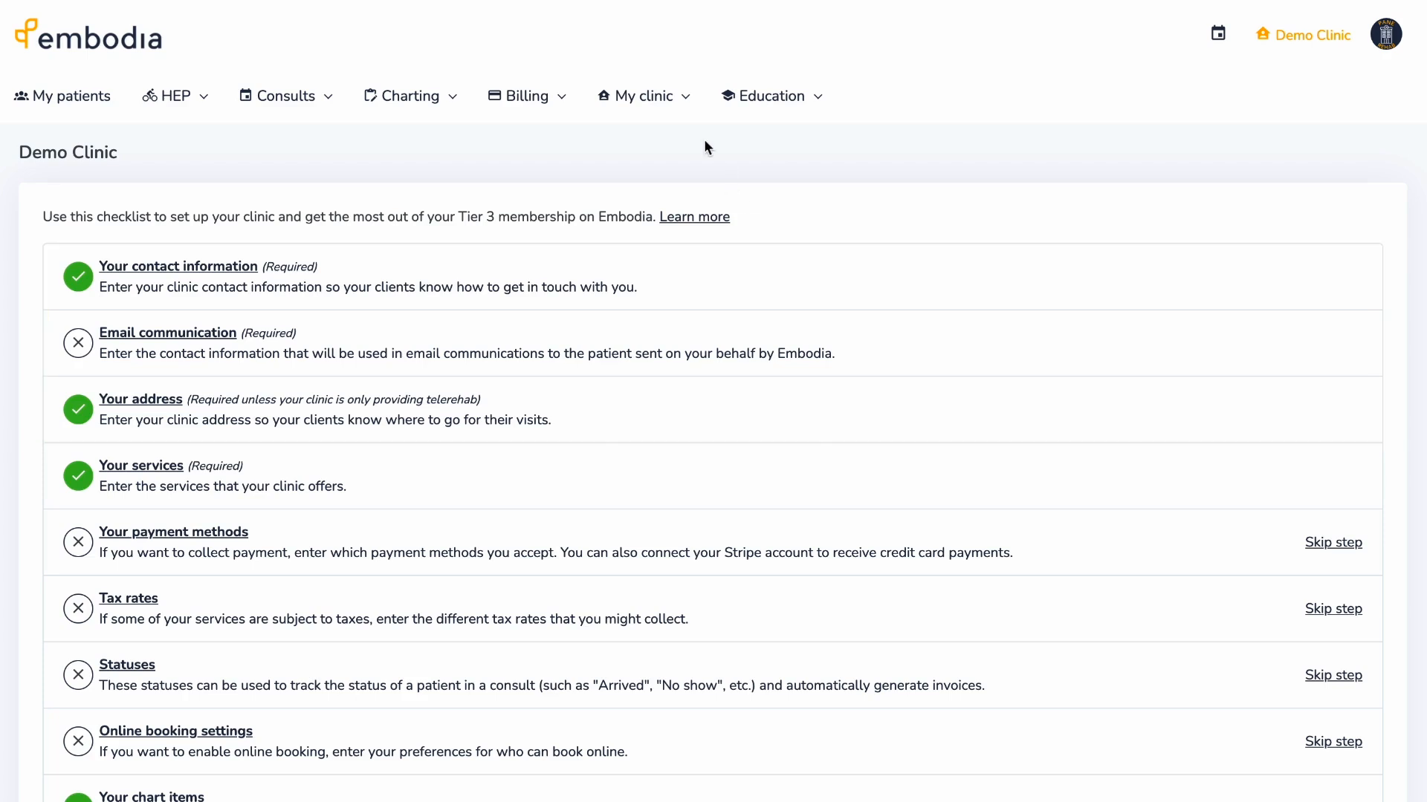
{"action": "left_click", "coordinate": [687, 101]}
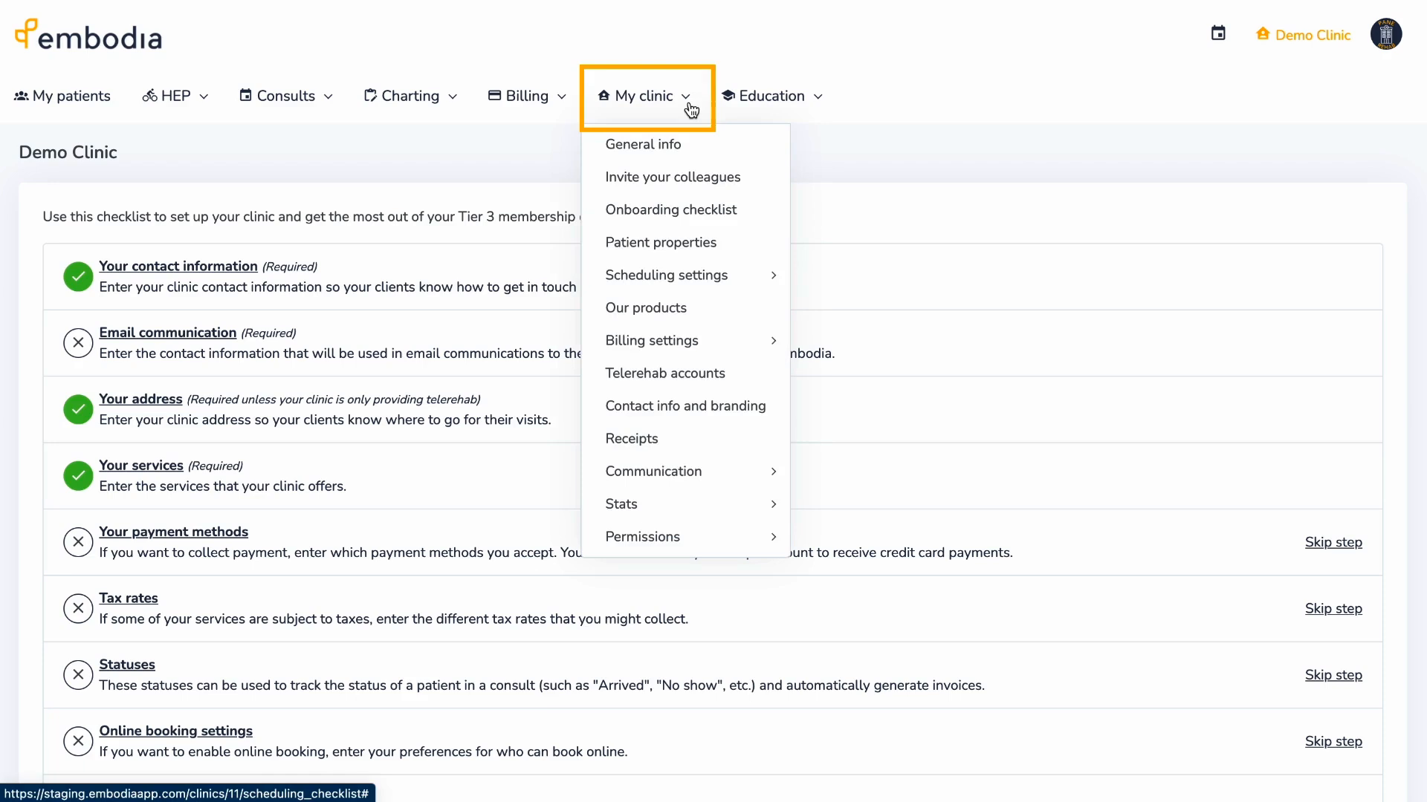
{"action": "left_click", "coordinate": [785, 415]}
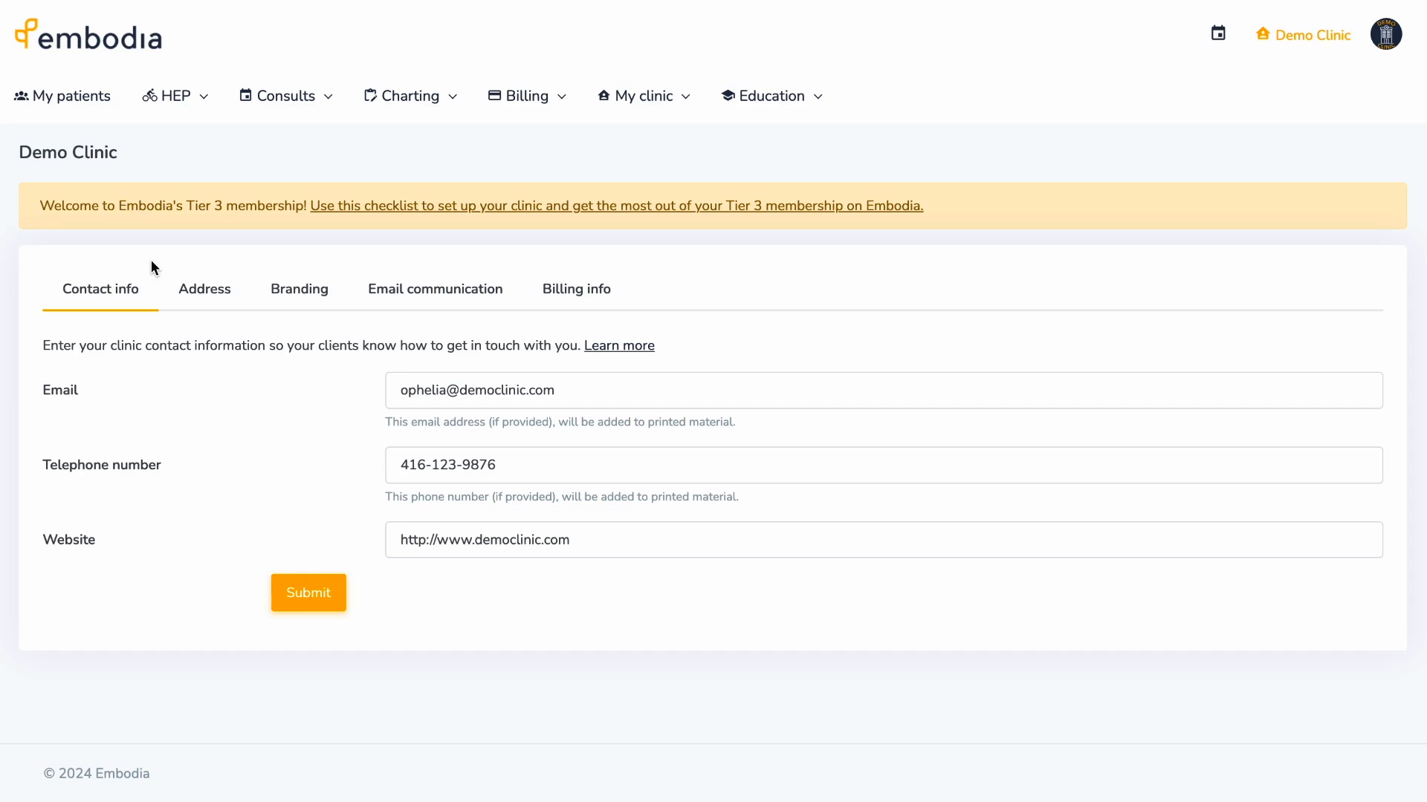
- Review the clinic's Address and Branding sections, ending on the Email communication settings
{"action": "left_click", "coordinate": [225, 295]}
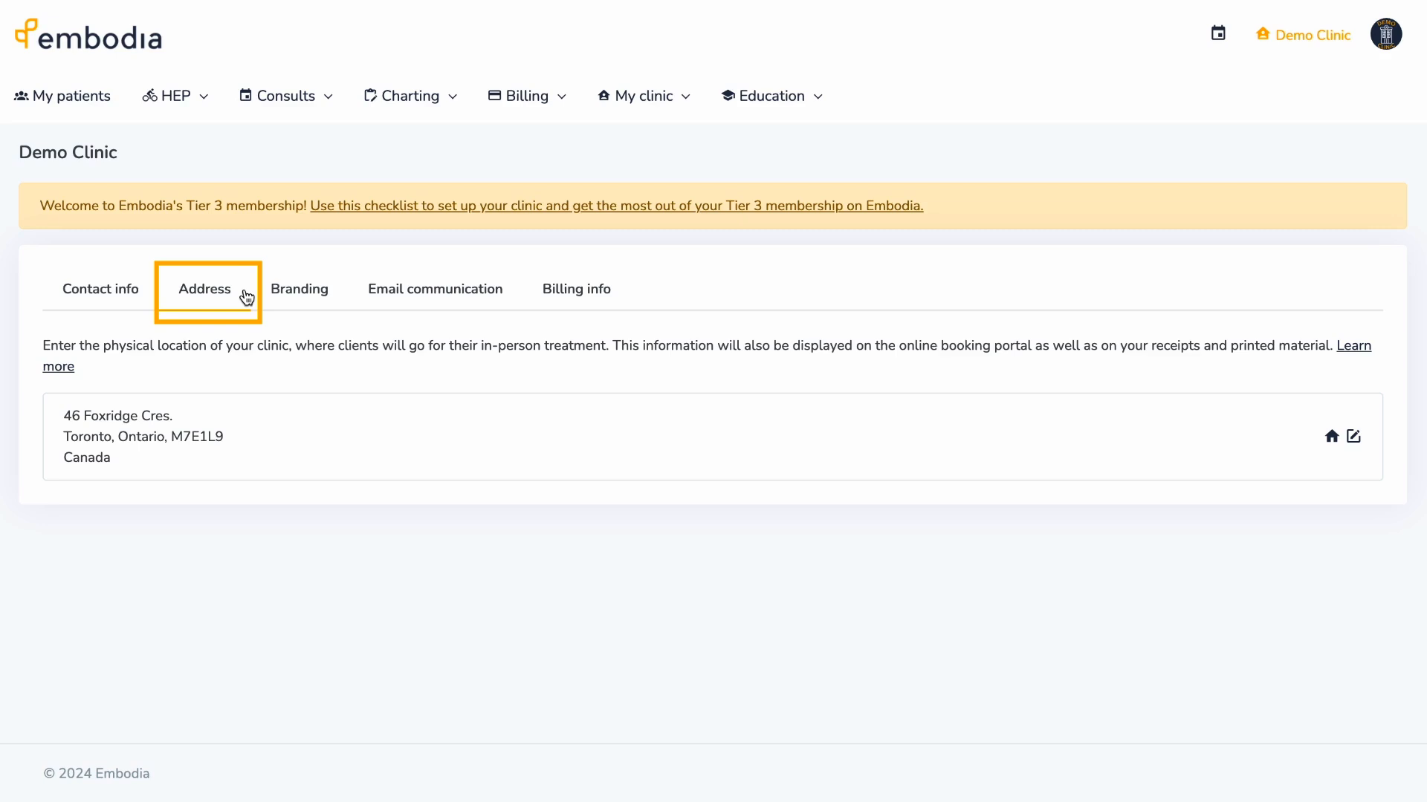
{"action": "left_click", "coordinate": [326, 291]}
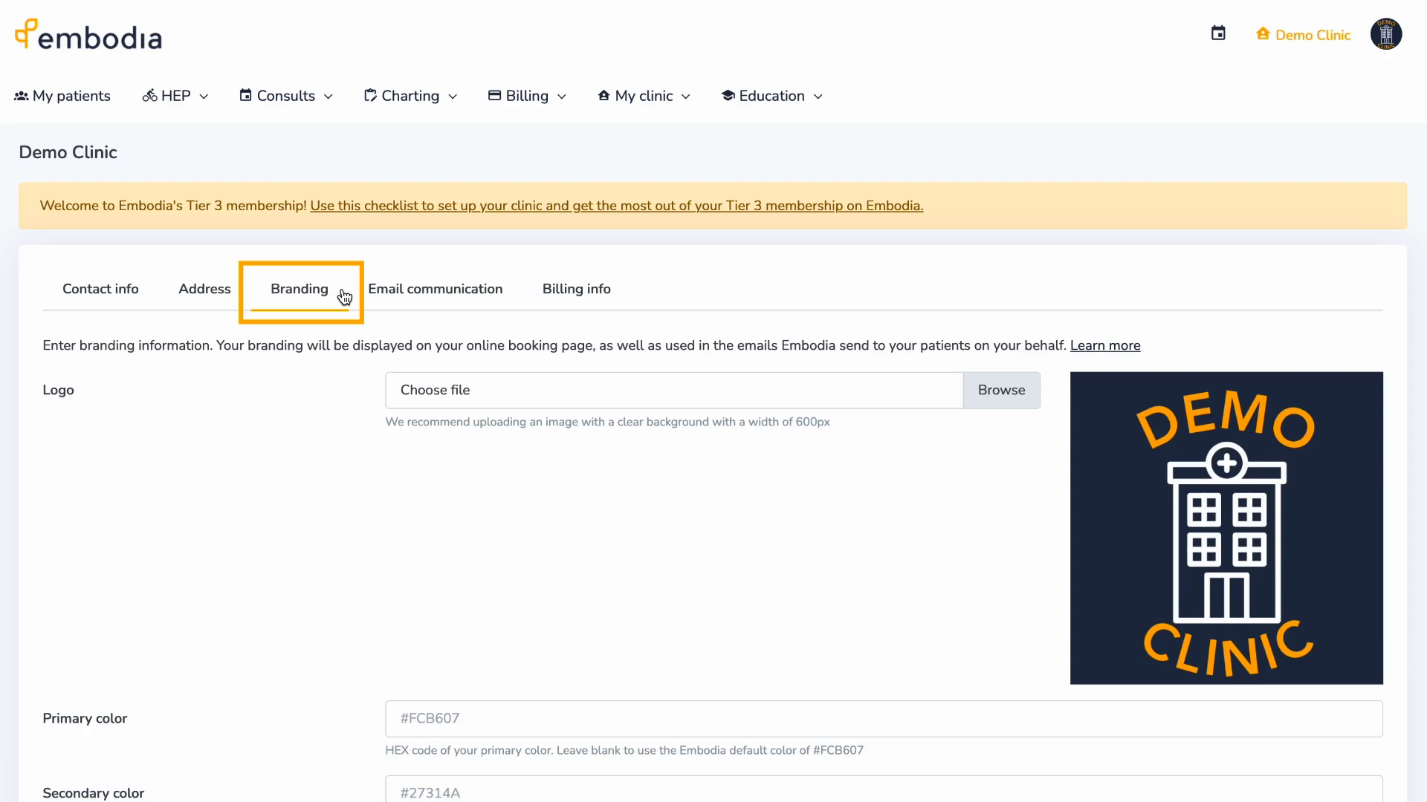
{"action": "scroll", "coordinate": [344, 297], "scroll_direction": "down", "scroll_amount": 3}
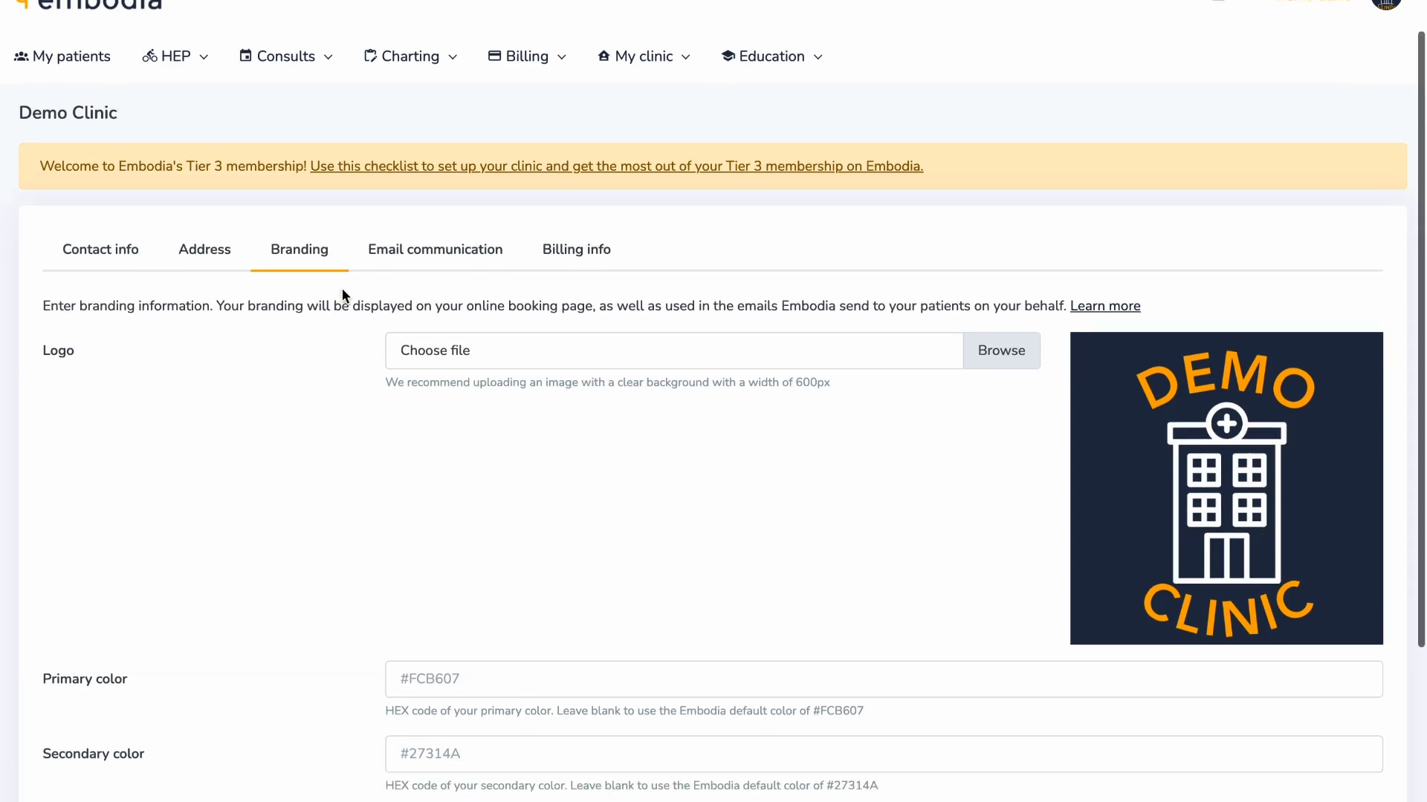
{"action": "scroll", "coordinate": [342, 290], "scroll_direction": "down", "scroll_amount": 3}
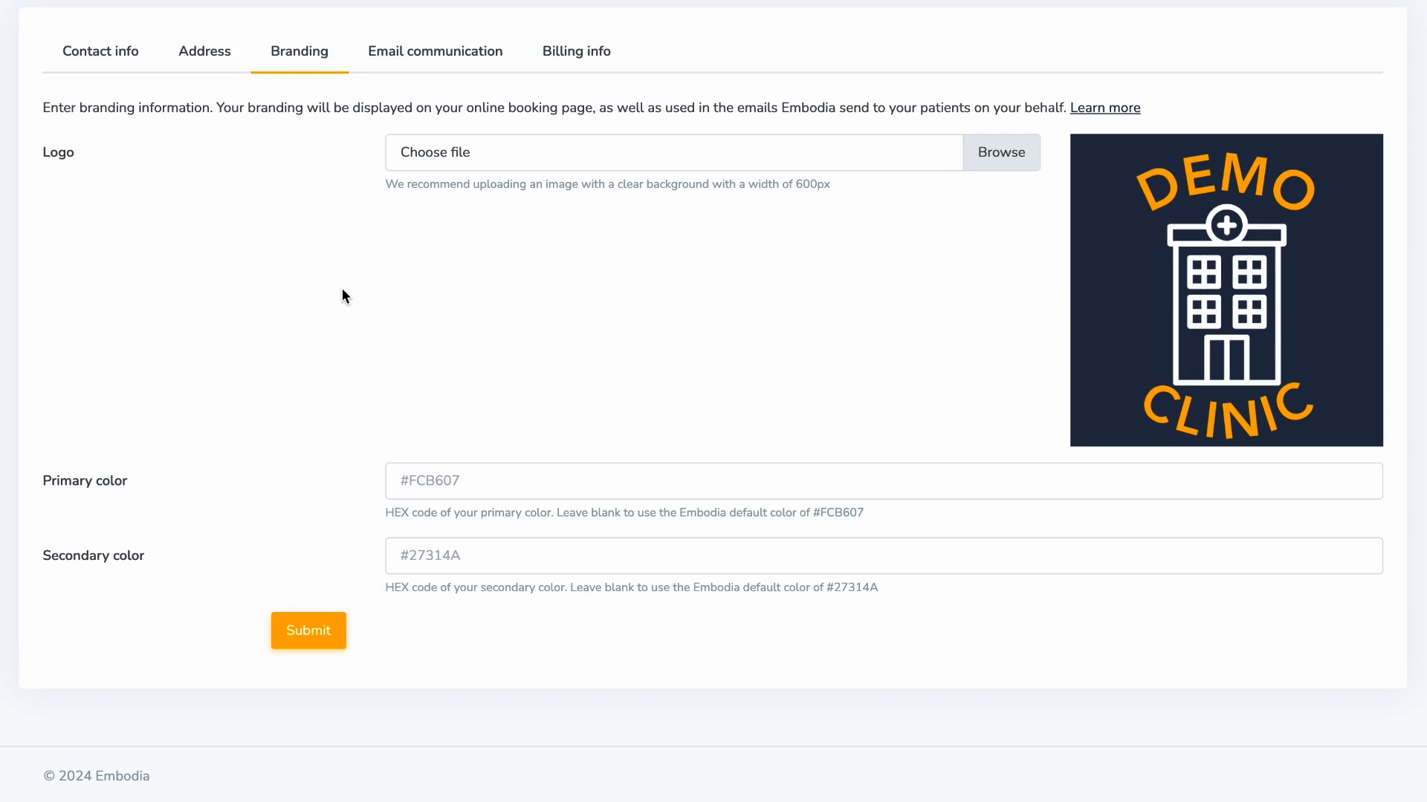
{"action": "left_click", "coordinate": [466, 58]}
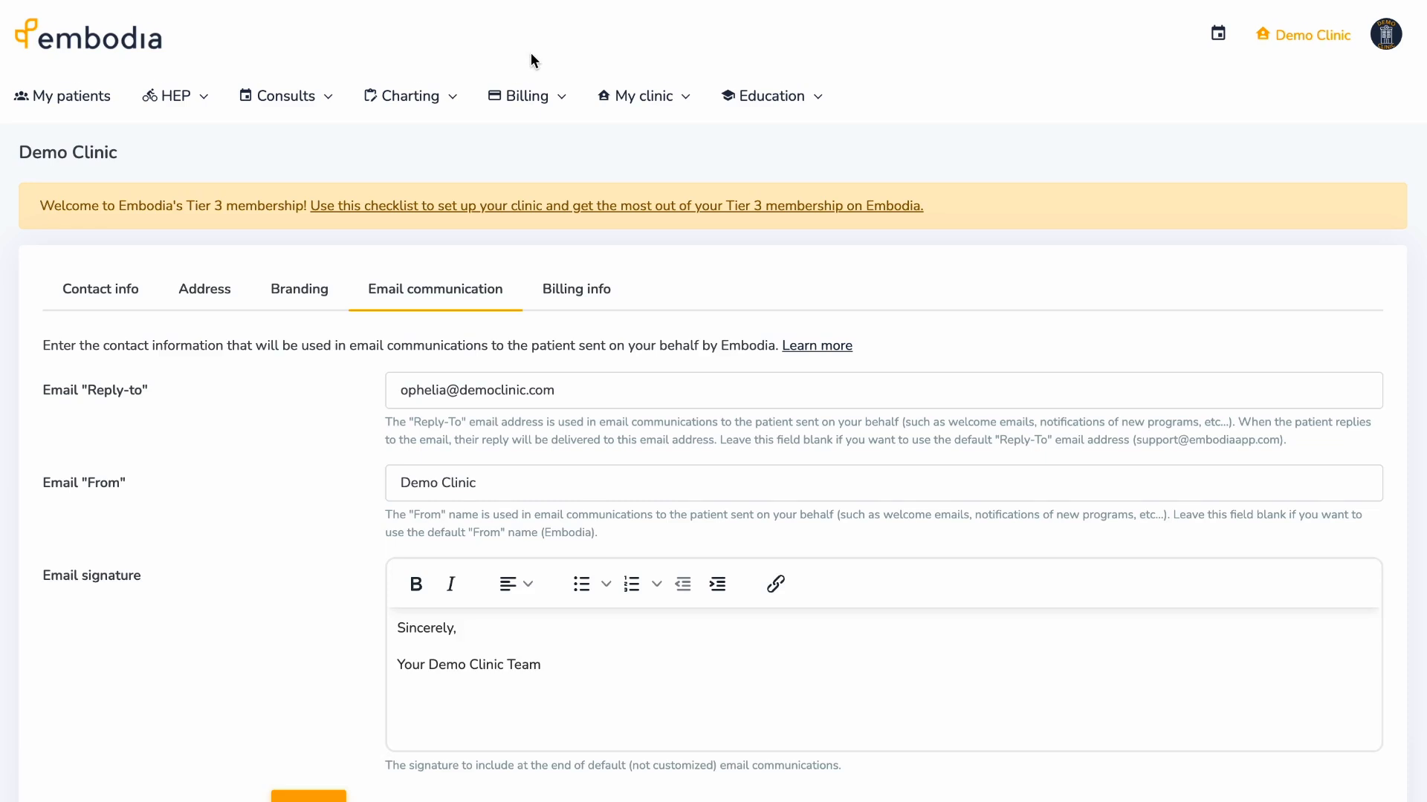
{"action": "scroll", "coordinate": [530, 60], "scroll_direction": "down", "scroll_amount": 2}
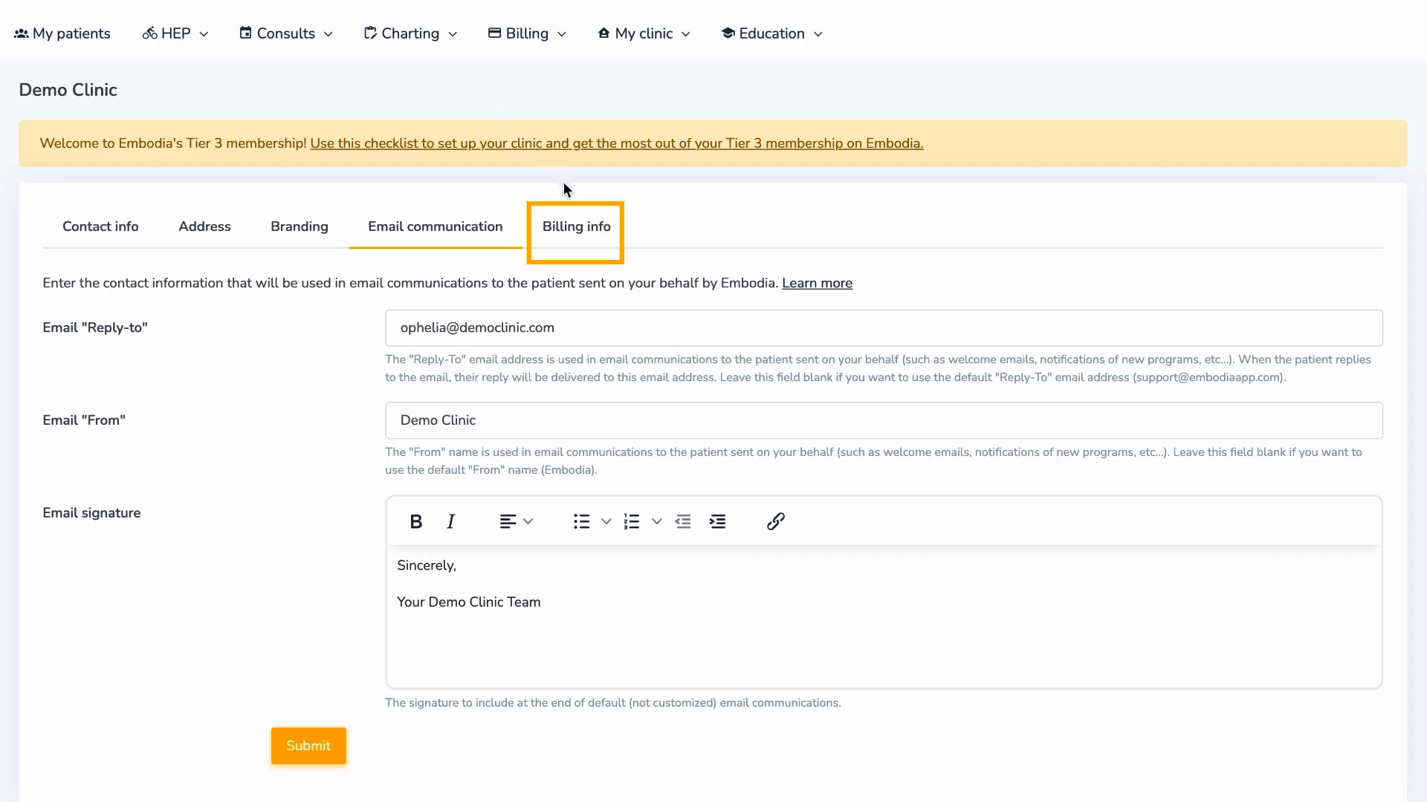
- Show Demo Clinic's billing info, then move on to the Patient properties list
{"action": "left_click", "coordinate": [587, 227]}
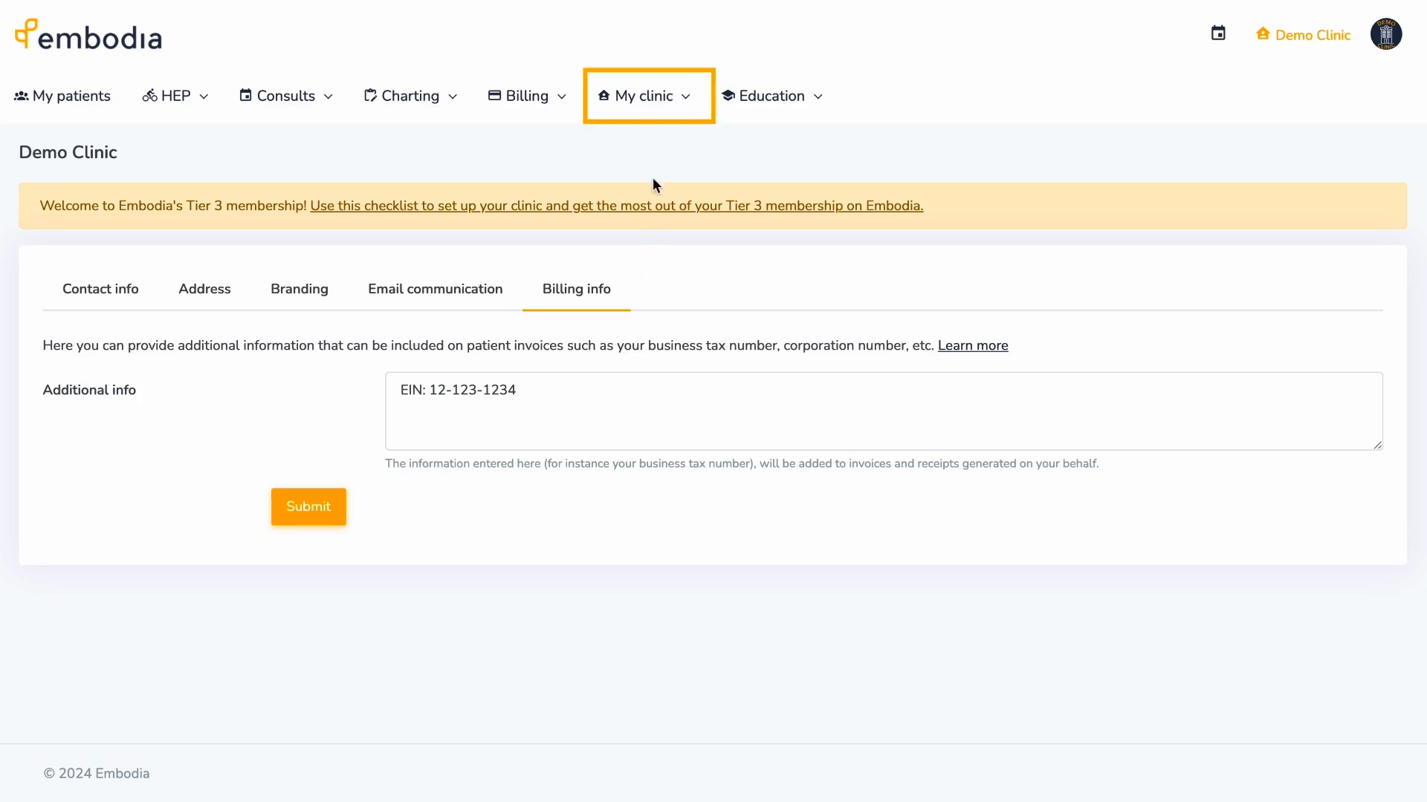
{"action": "left_click", "coordinate": [665, 111]}
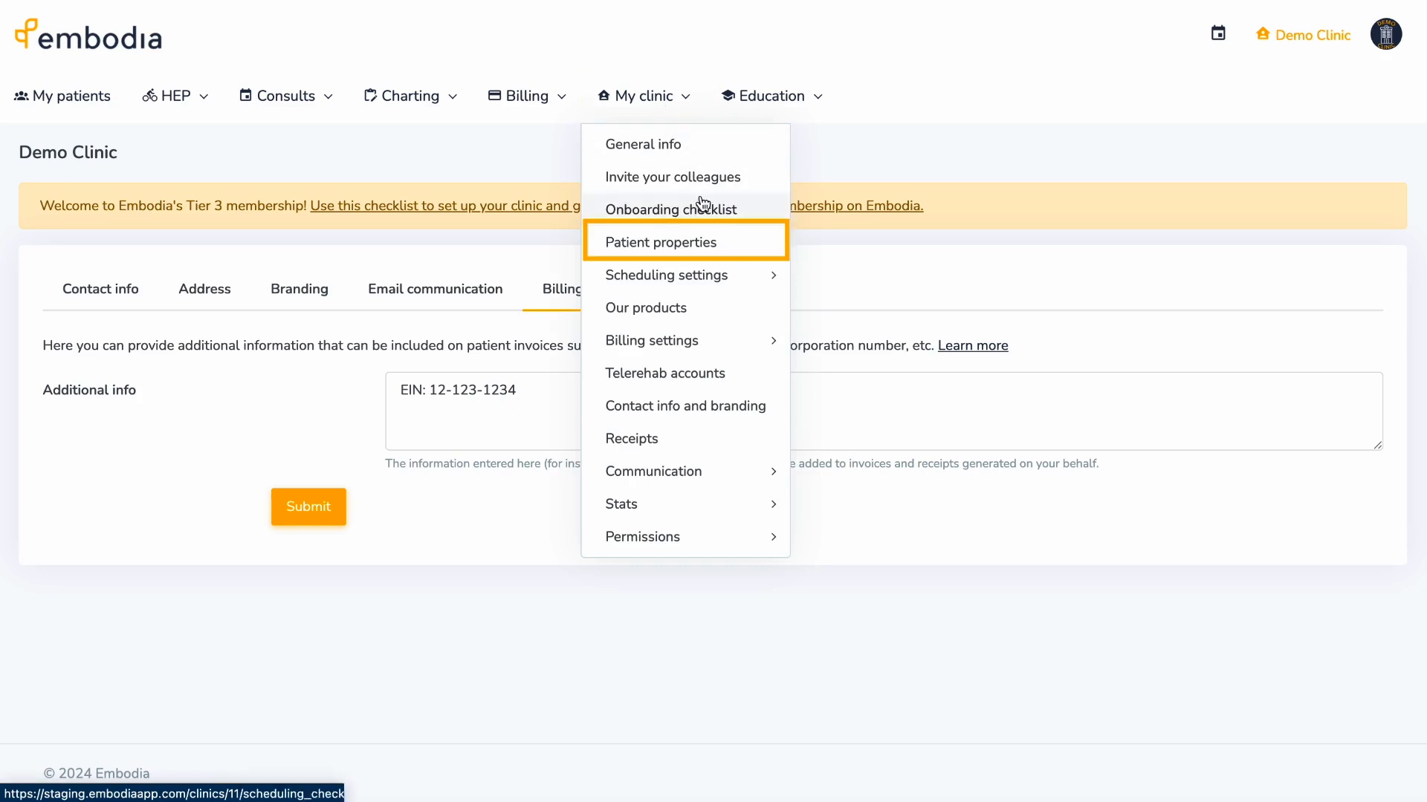
{"action": "left_click", "coordinate": [731, 248]}
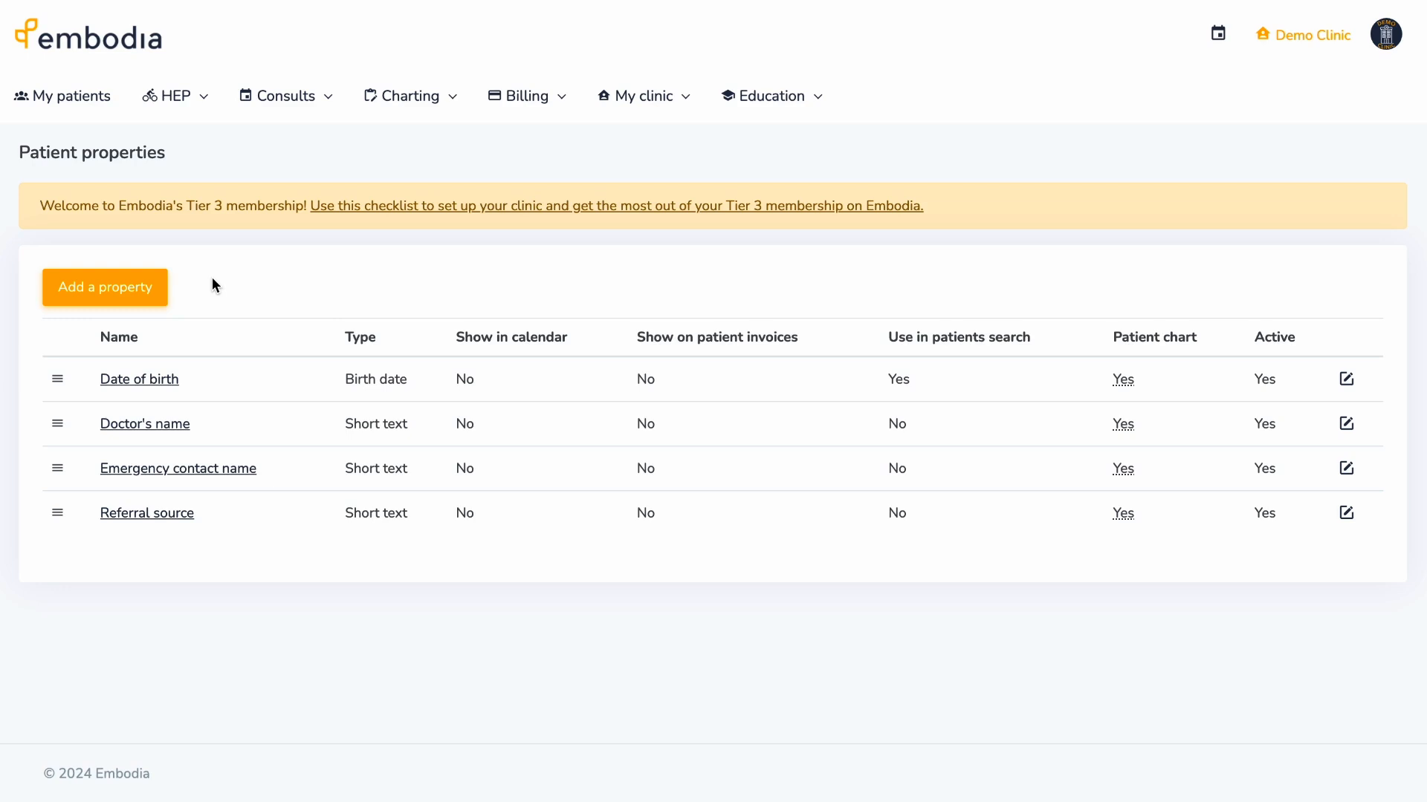
{"action": "left_click", "coordinate": [164, 285]}
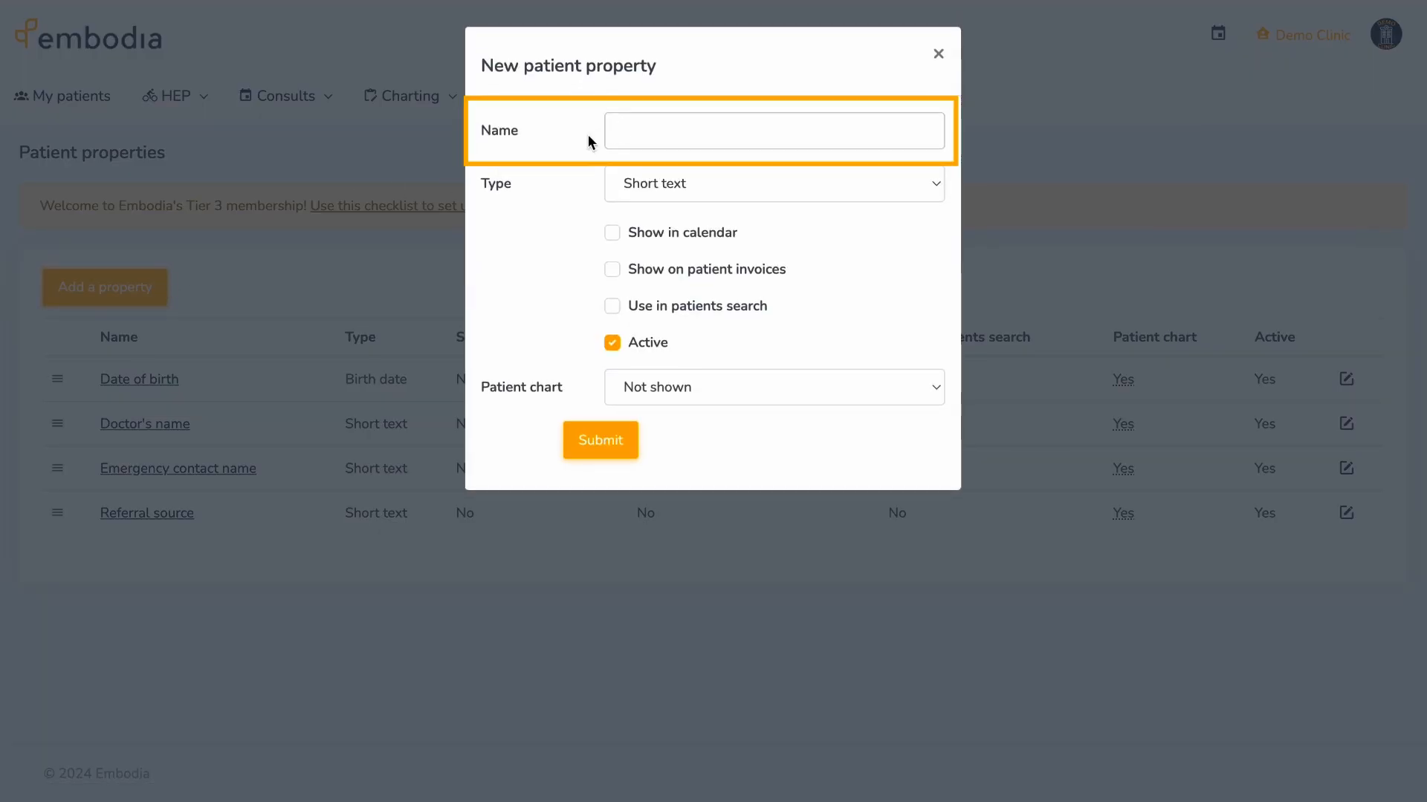
{"action": "type", "text": "Patient's phone number"}
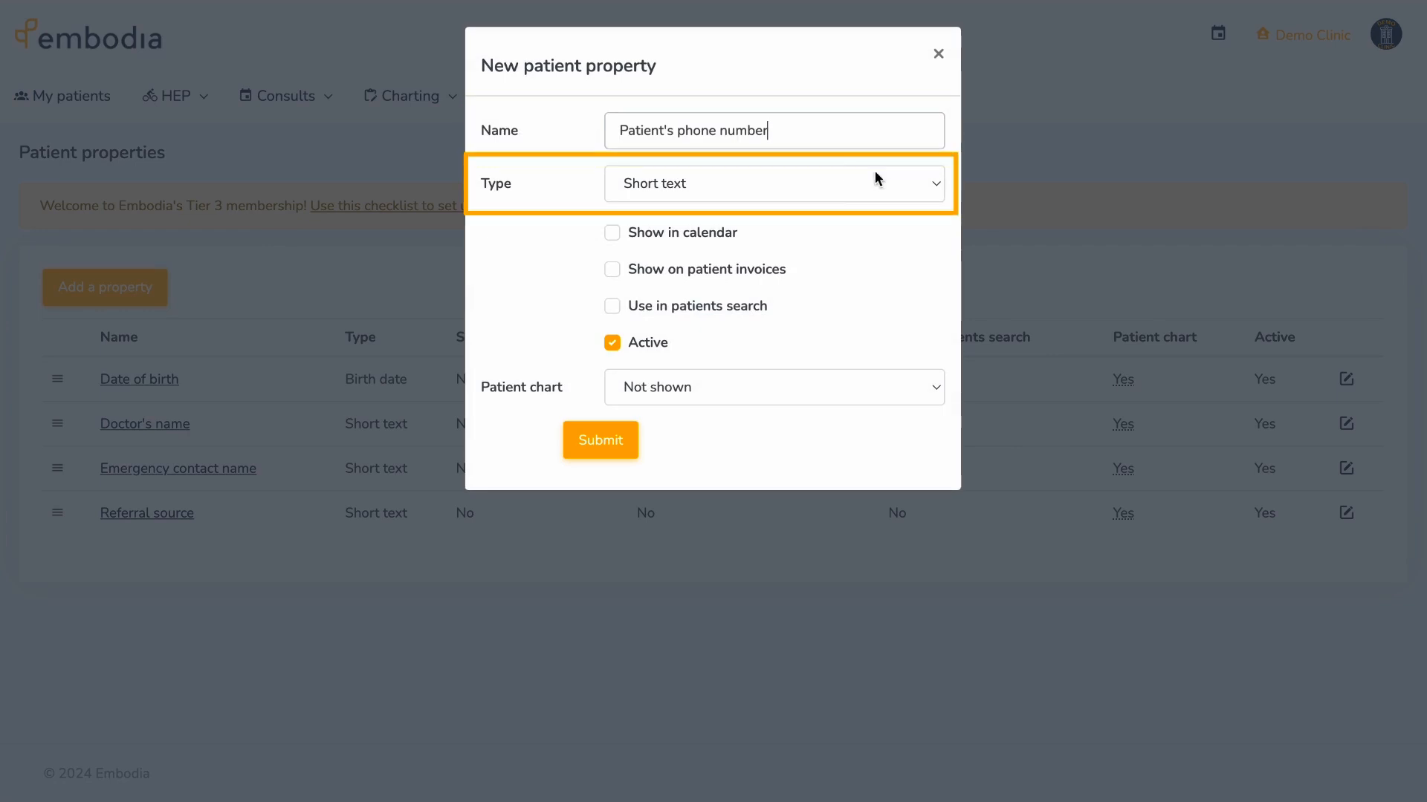
{"action": "left_click", "coordinate": [934, 186]}
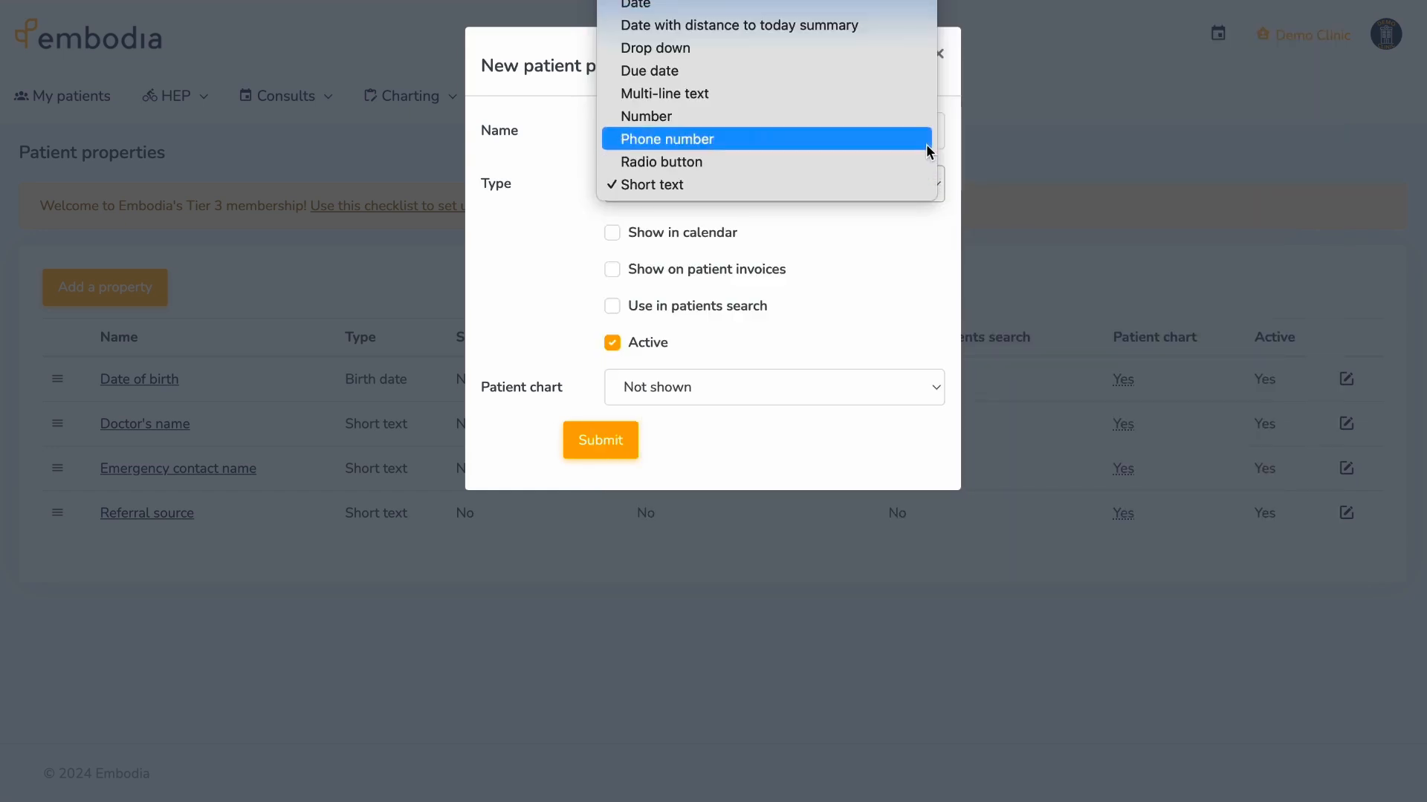
{"action": "left_click", "coordinate": [925, 144]}
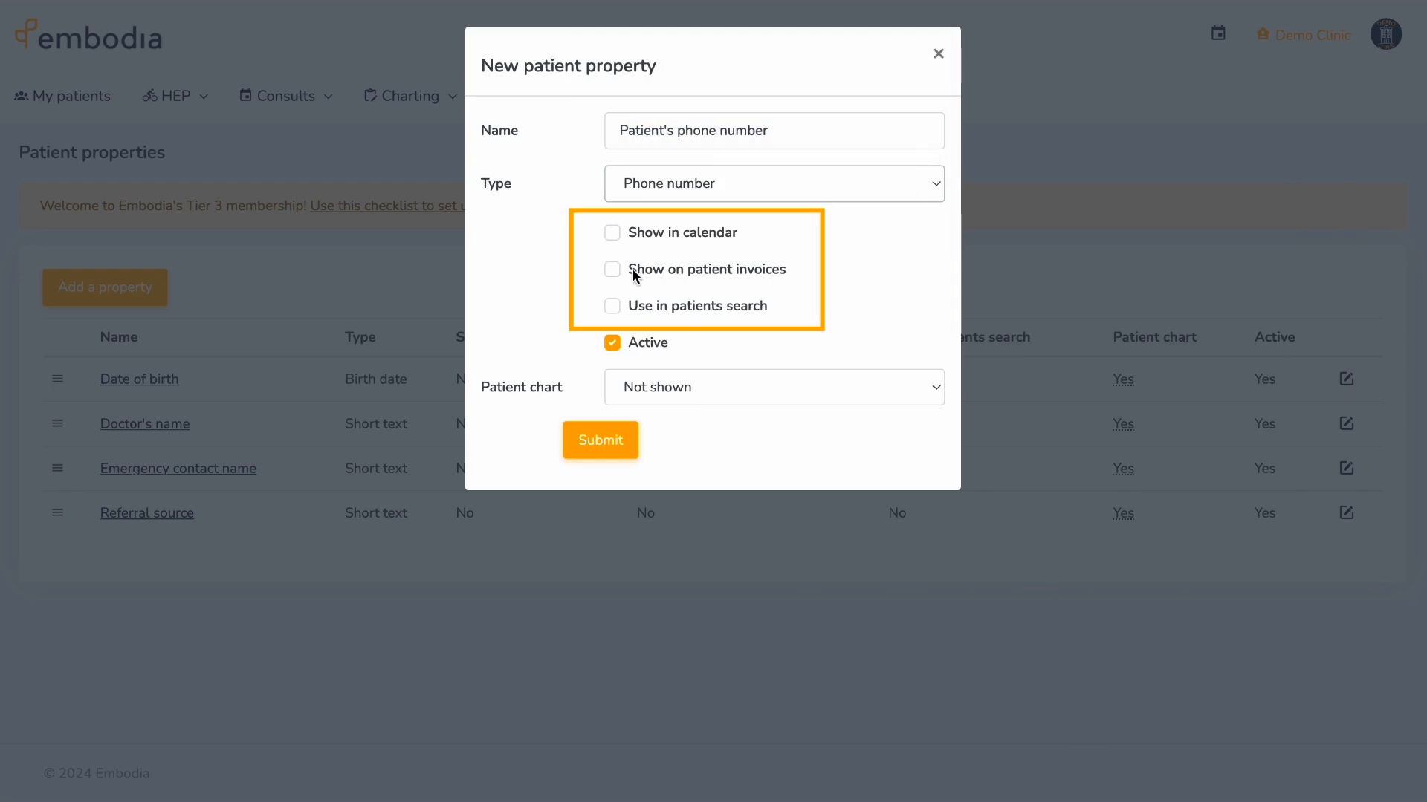
{"action": "left_click", "coordinate": [614, 270]}
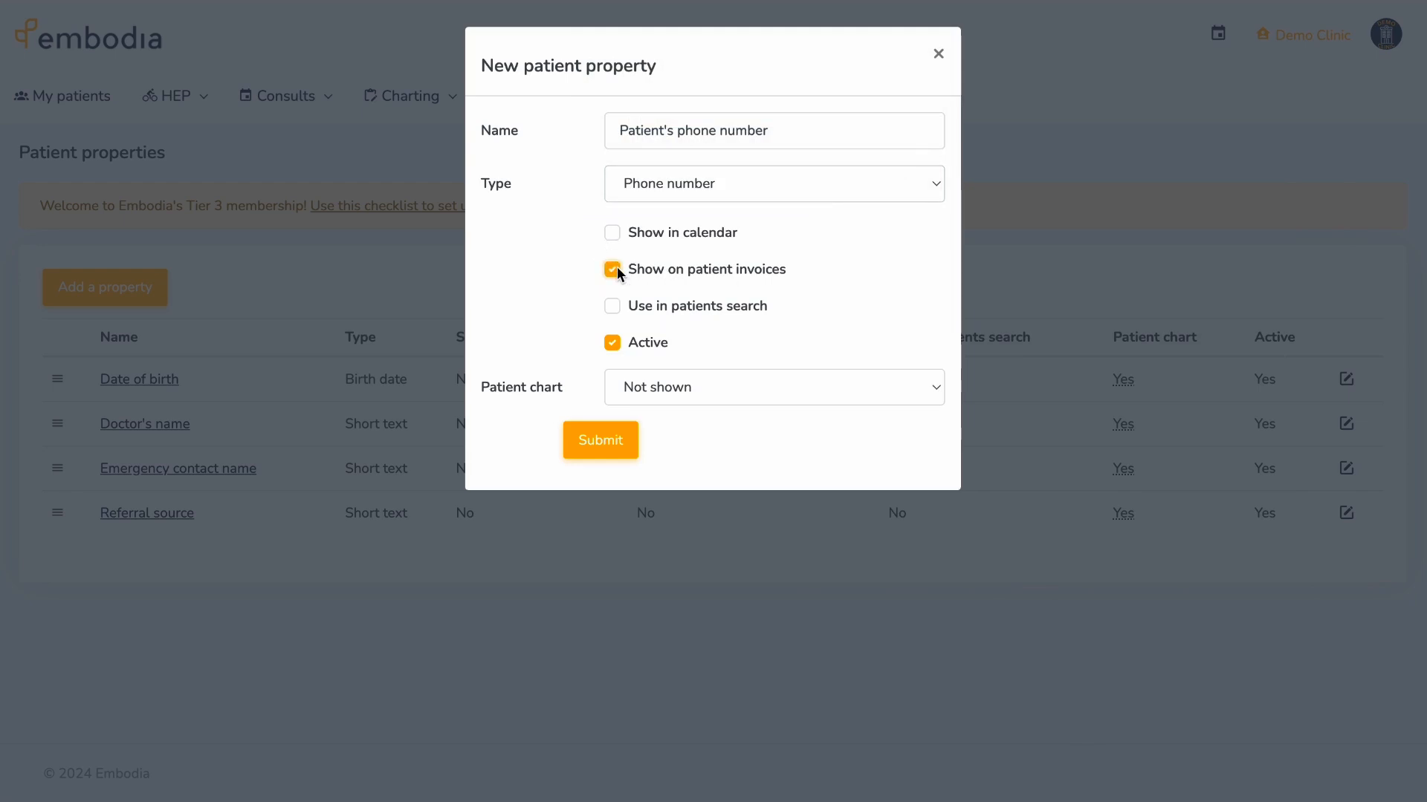
{"action": "left_click", "coordinate": [635, 387]}
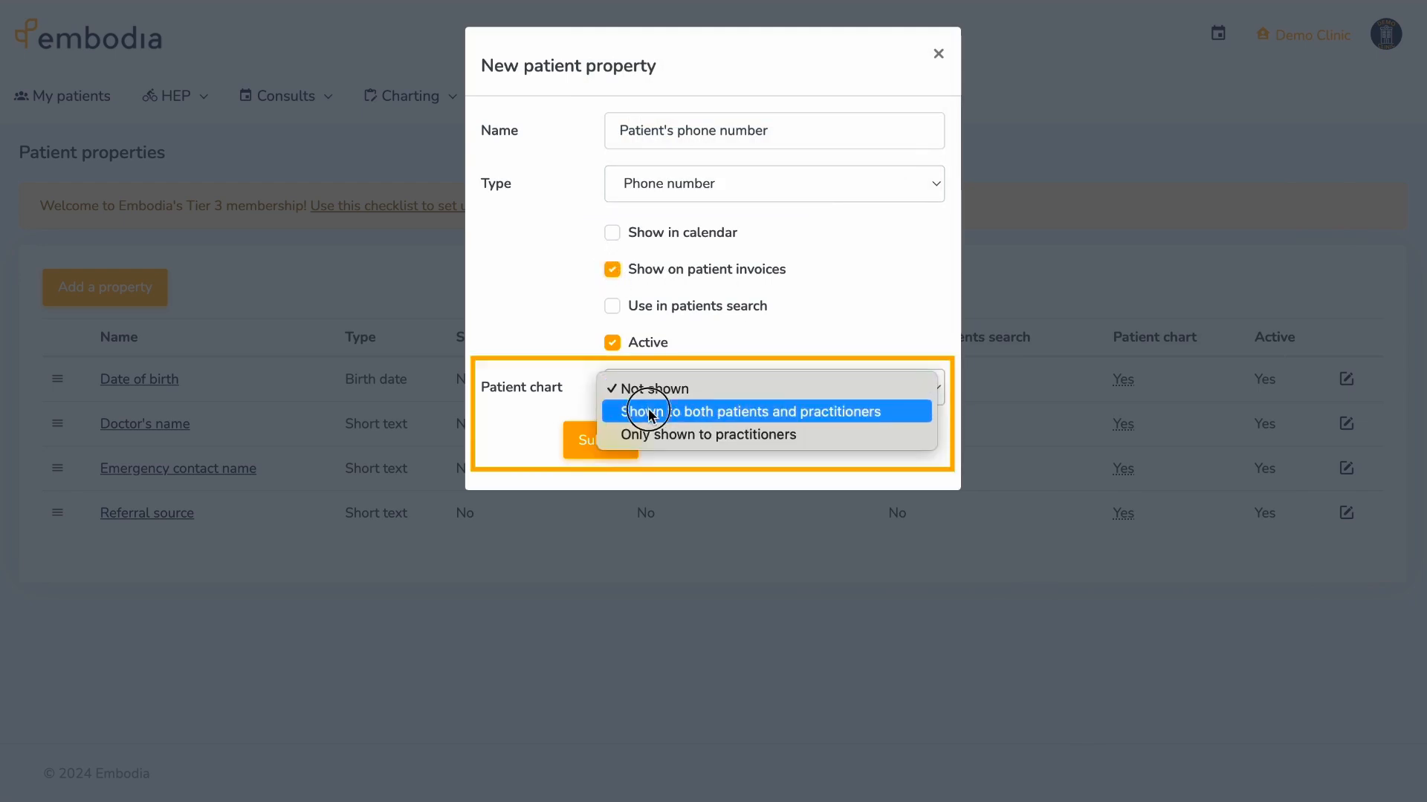
{"action": "left_click", "coordinate": [648, 408]}
{"action": "left_click", "coordinate": [635, 442]}
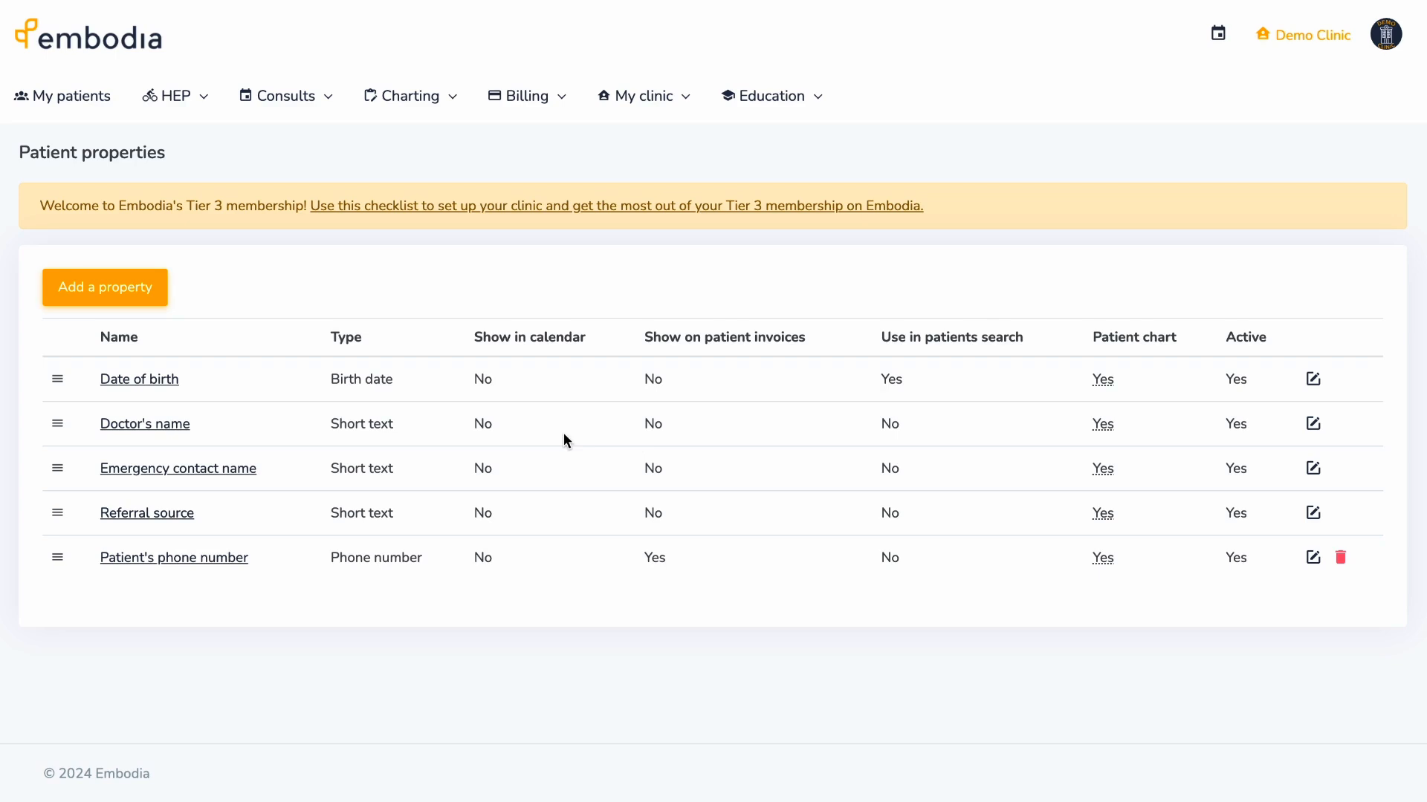
{"action": "left_click", "coordinate": [309, 102]}
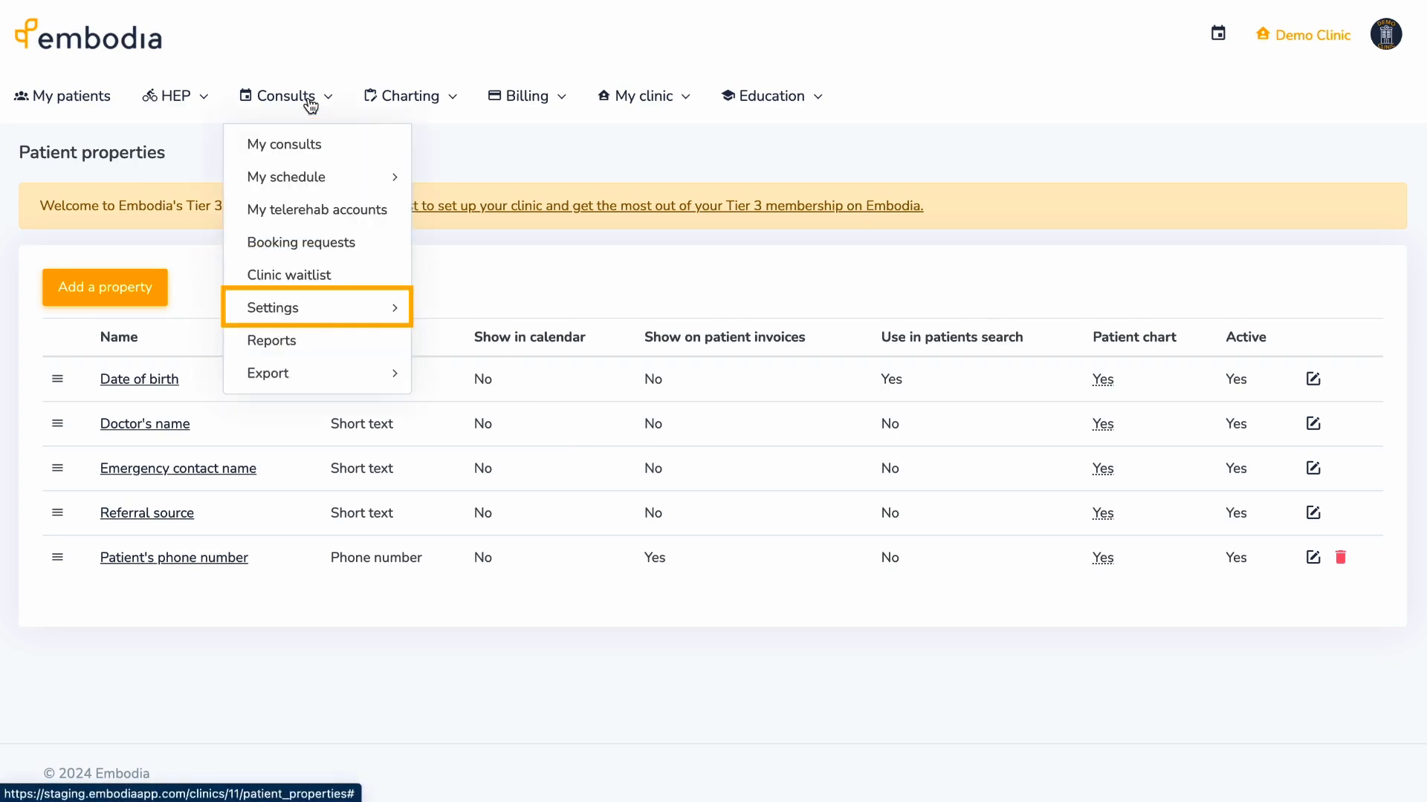
- Go through the clinic-account consult settings to the empty Clinic consent forms list
{"action": "mouse_move", "coordinate": [393, 307]}
{"action": "mouse_move", "coordinate": [558, 350]}
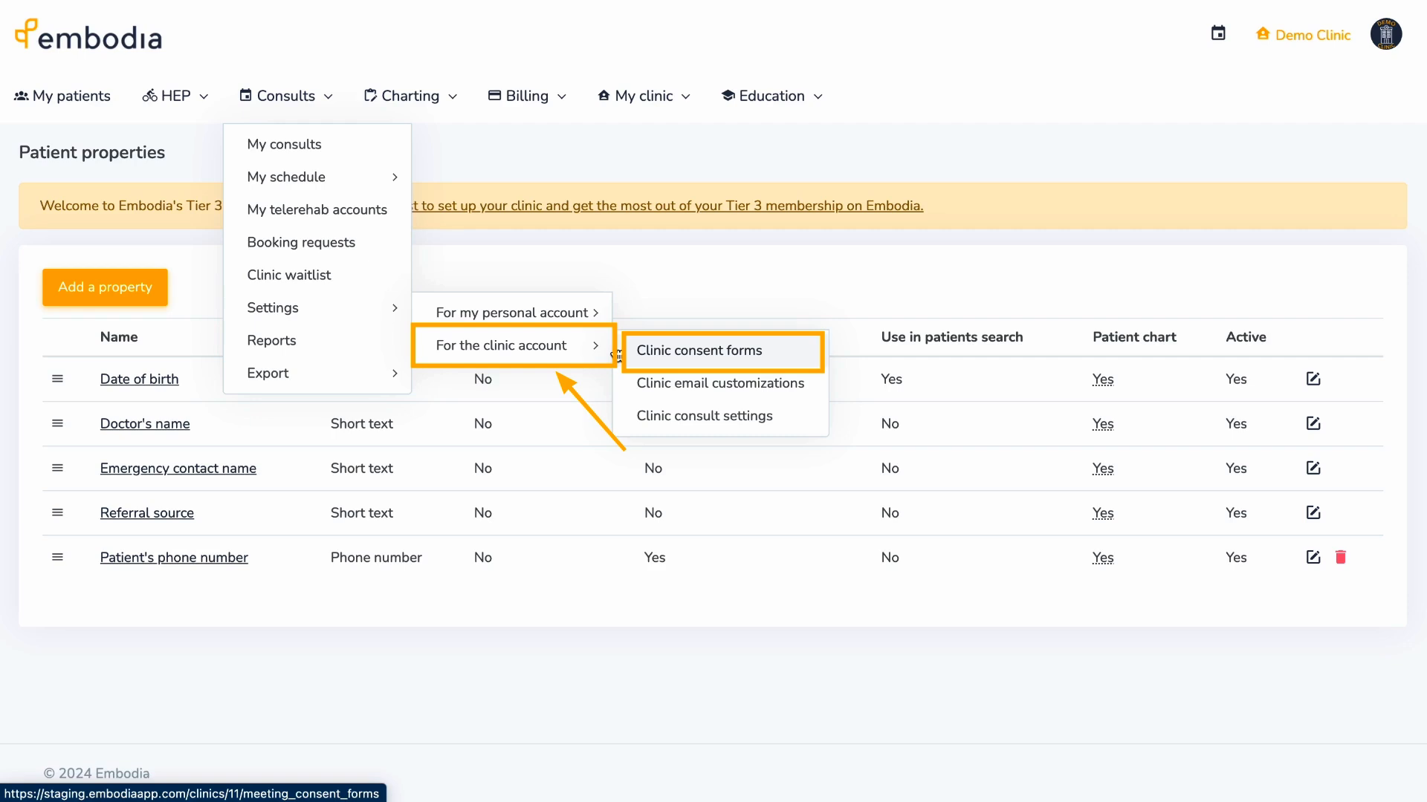
{"action": "left_click", "coordinate": [631, 354]}
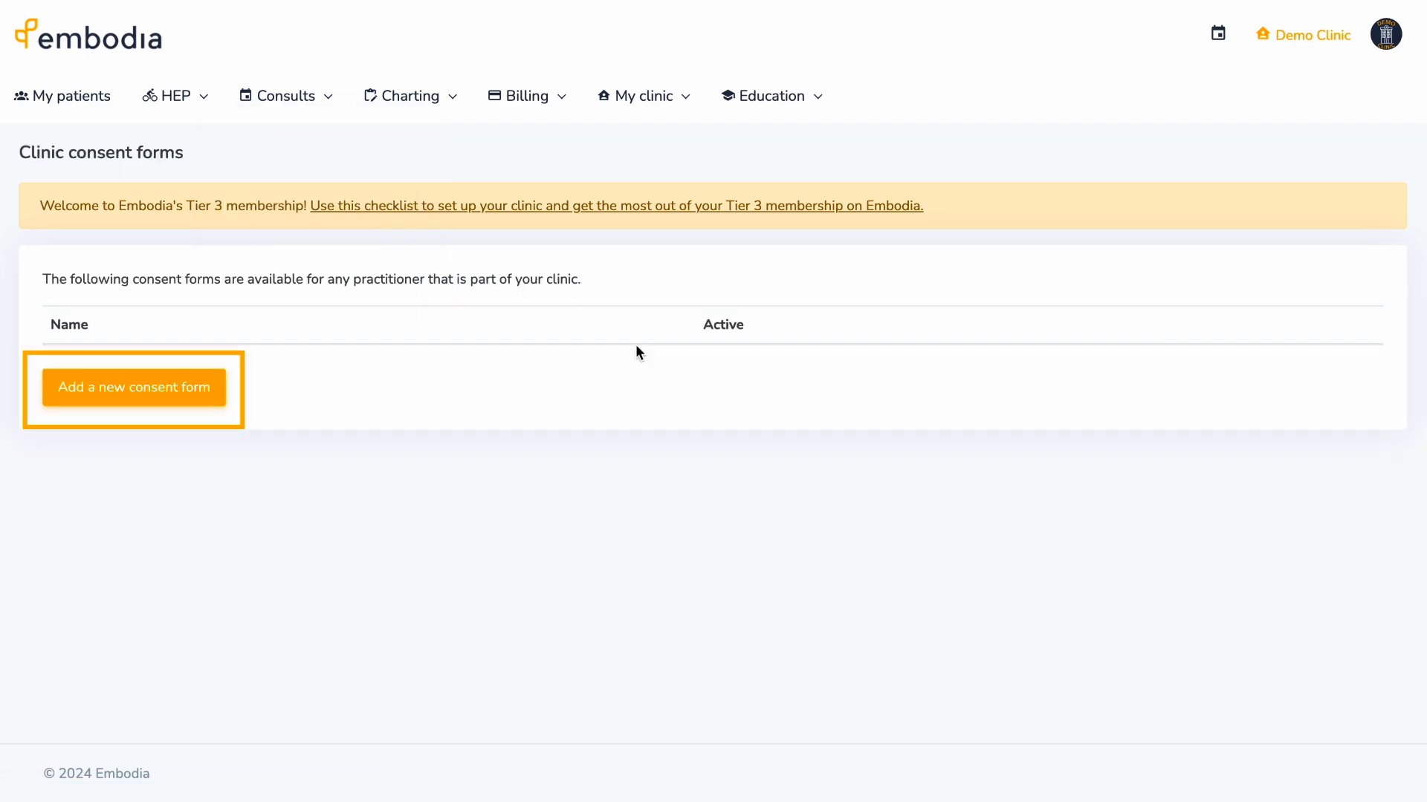
- Create an active 'Physiotherapy consent form' reading 'This is a consent form...' that asks clients' typed names
{"action": "left_click", "coordinate": [222, 383]}
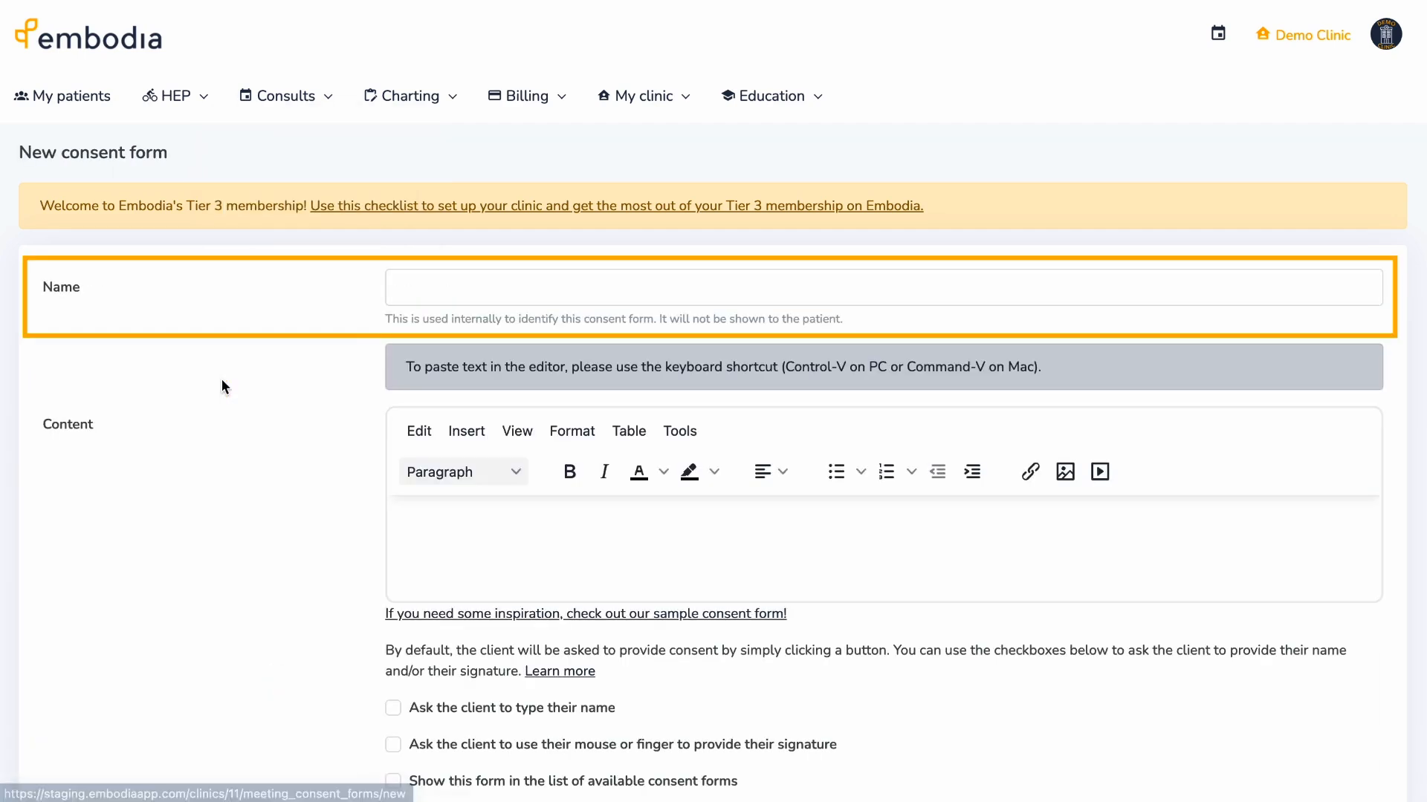
{"action": "left_click", "coordinate": [484, 286]}
{"action": "type", "text": "Physiotherapy consent form"}
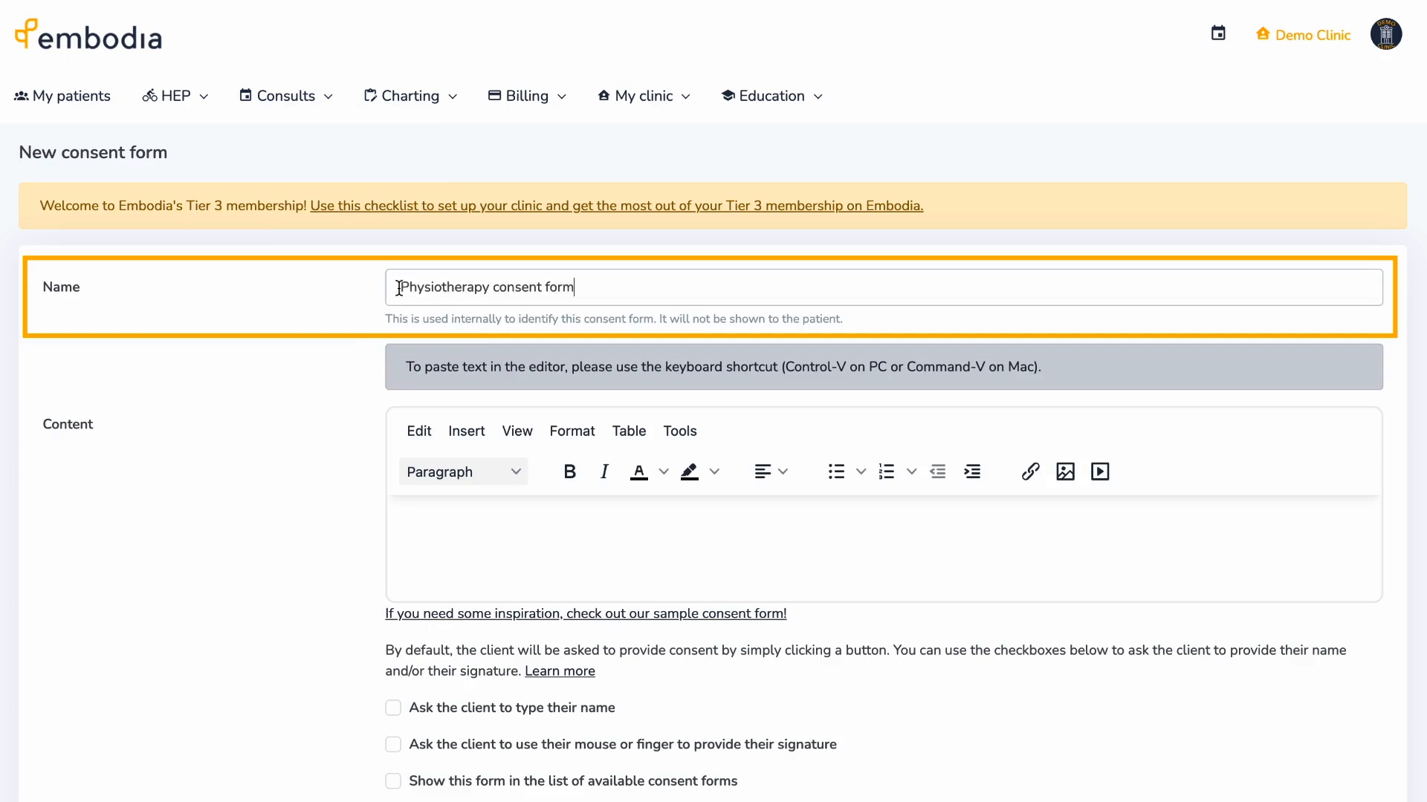
{"action": "left_click", "coordinate": [412, 505]}
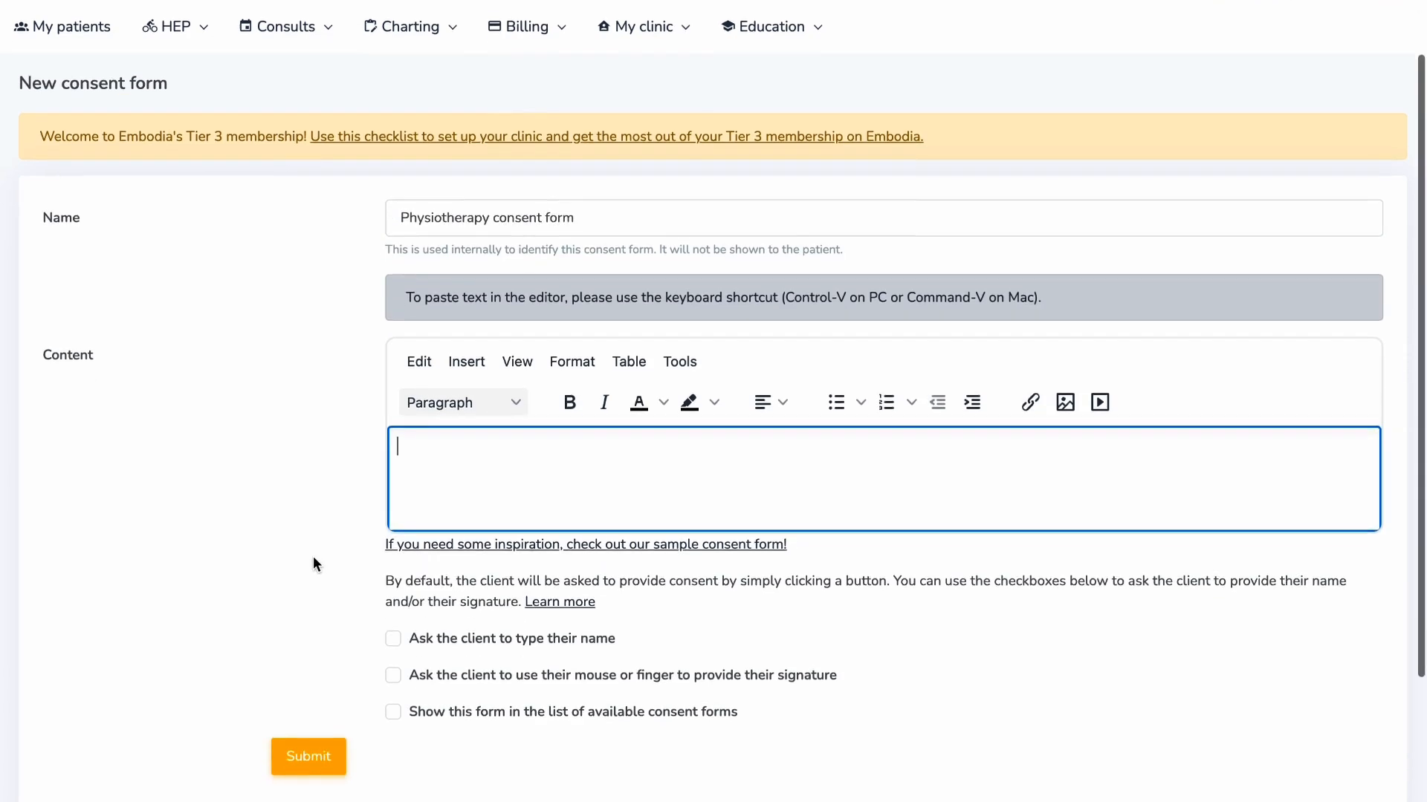
{"action": "type", "text": "This is a consent form."}
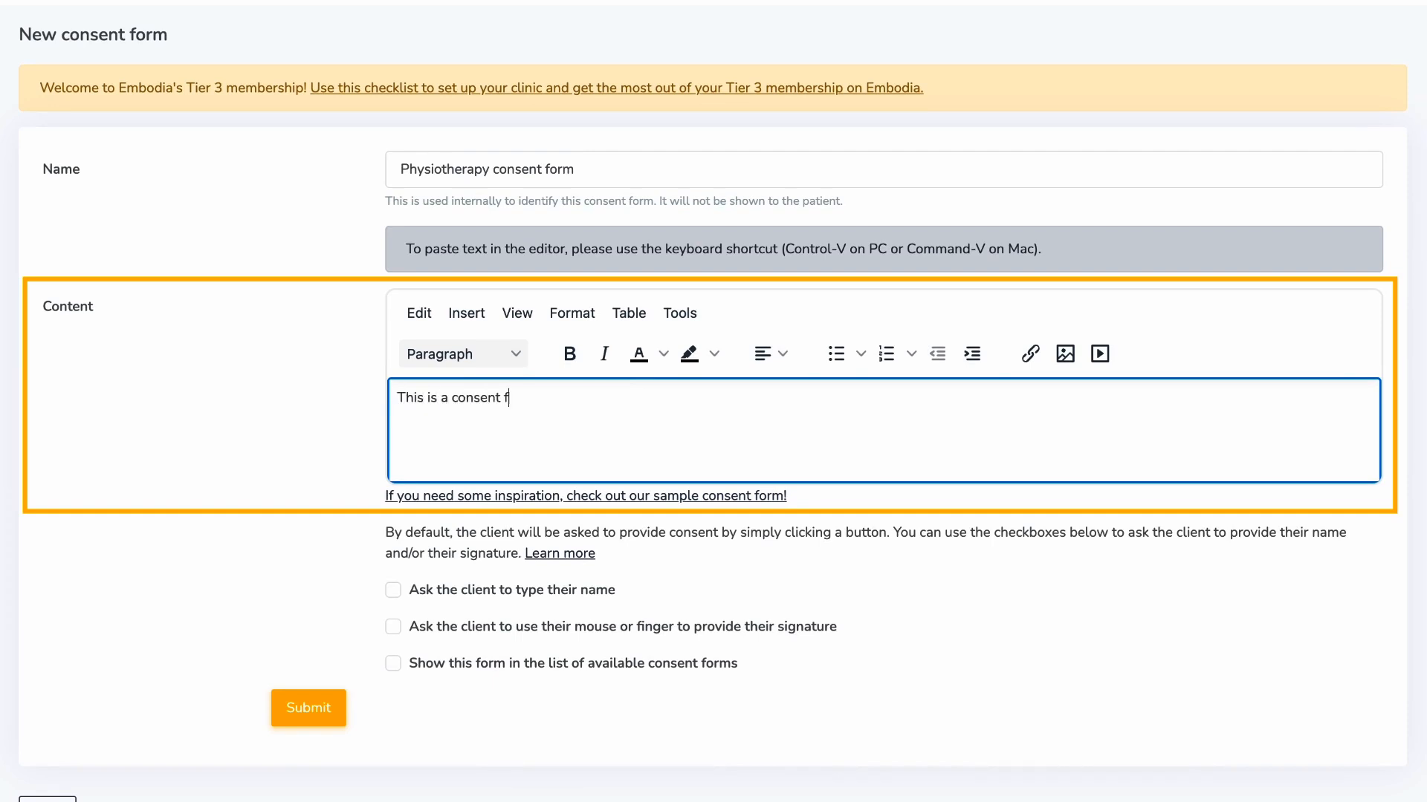
{"action": "type", "text": ".."}
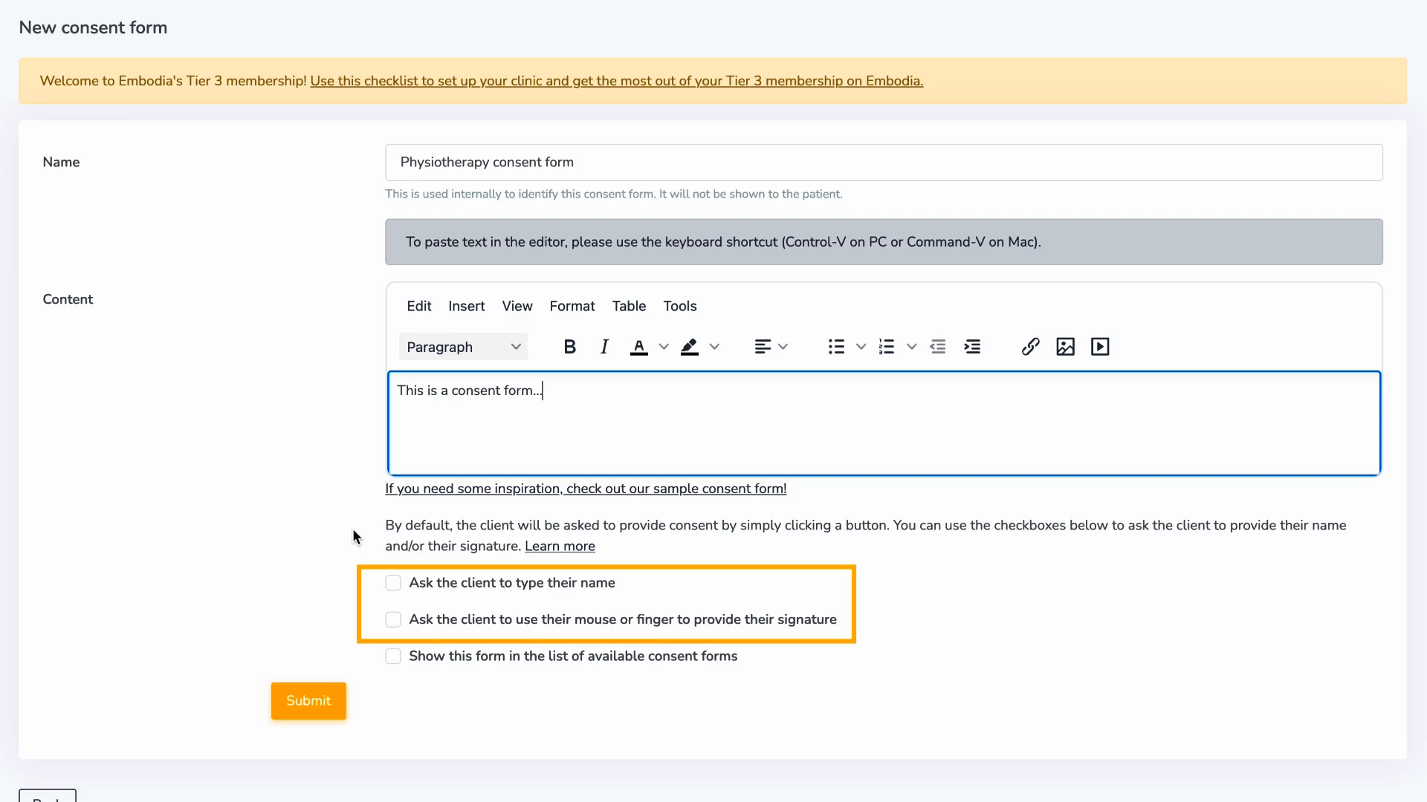
{"action": "left_click", "coordinate": [393, 584]}
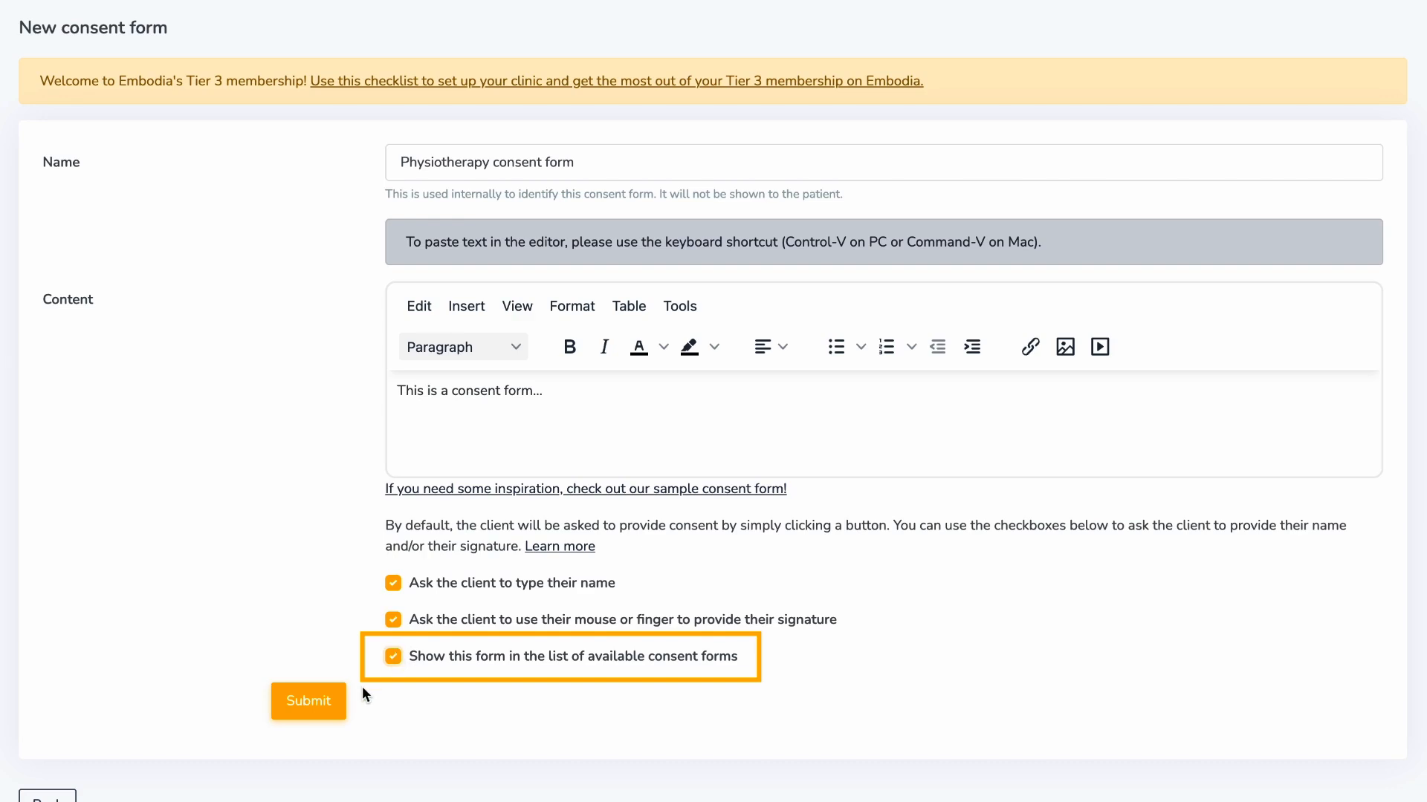
{"action": "left_click", "coordinate": [342, 703]}
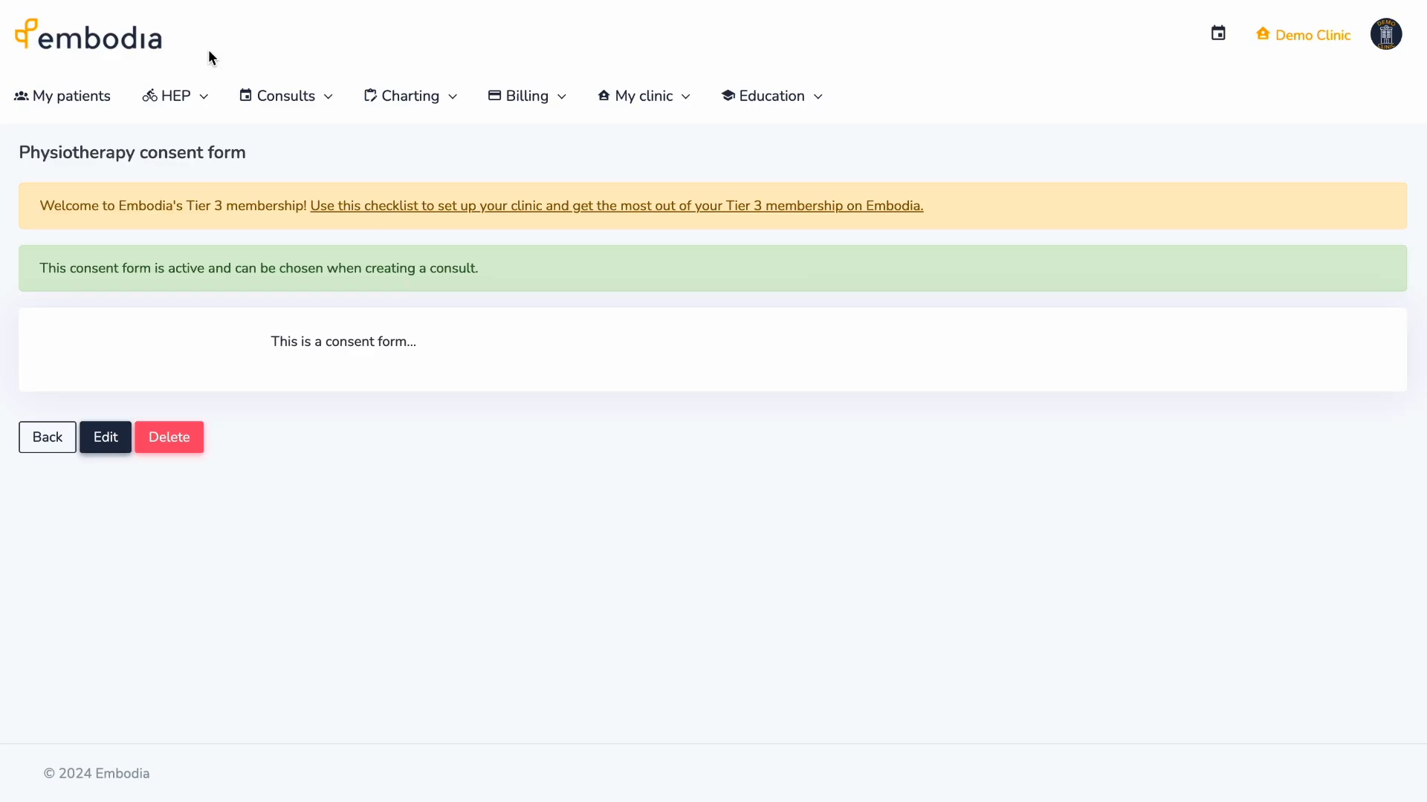
{"action": "left_click", "coordinate": [202, 96]}
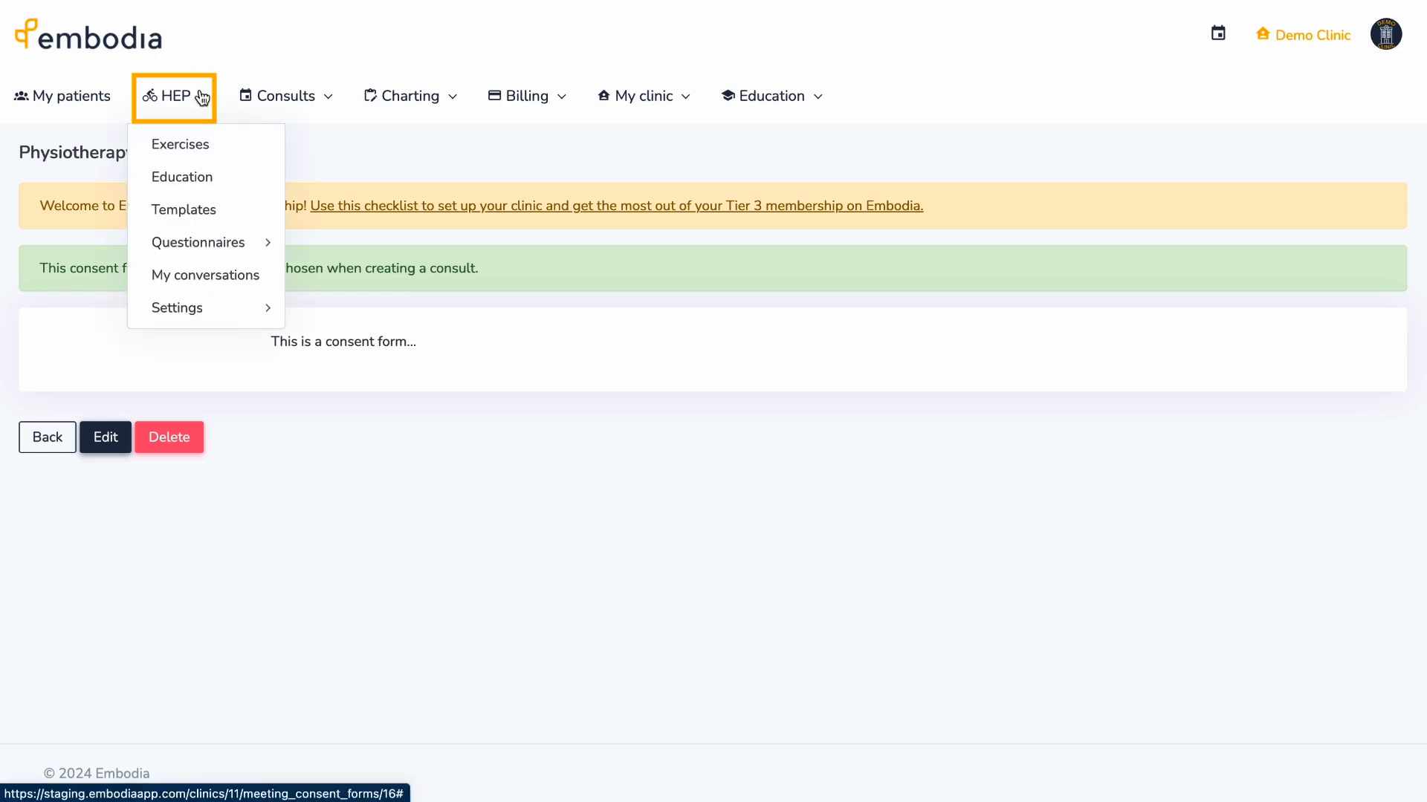
- Create a clinic questionnaire from the Edinburgh Postnatal Depression Scale template
{"action": "mouse_move", "coordinate": [267, 243]}
{"action": "left_click", "coordinate": [326, 279]}
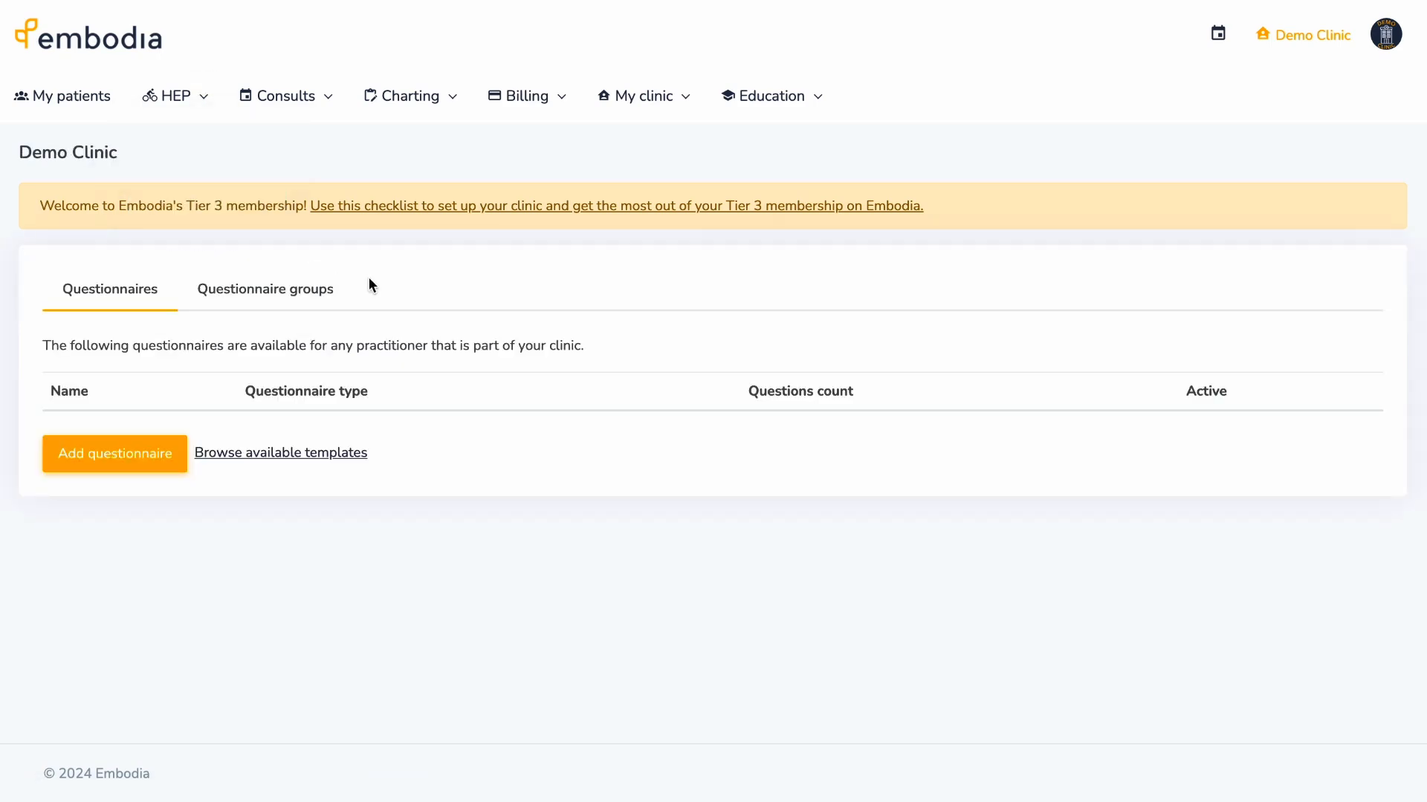
{"action": "left_click", "coordinate": [344, 453]}
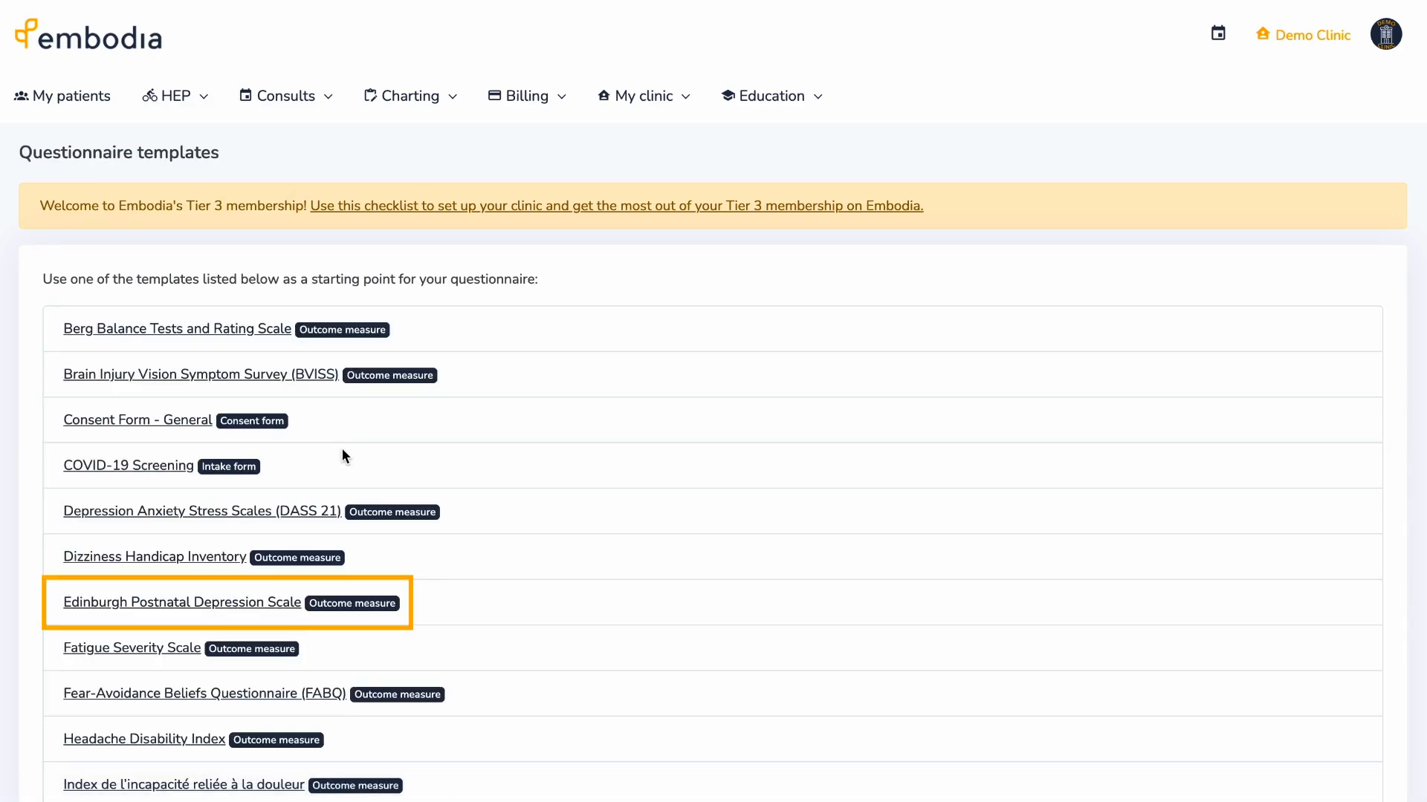
{"action": "left_click", "coordinate": [268, 601]}
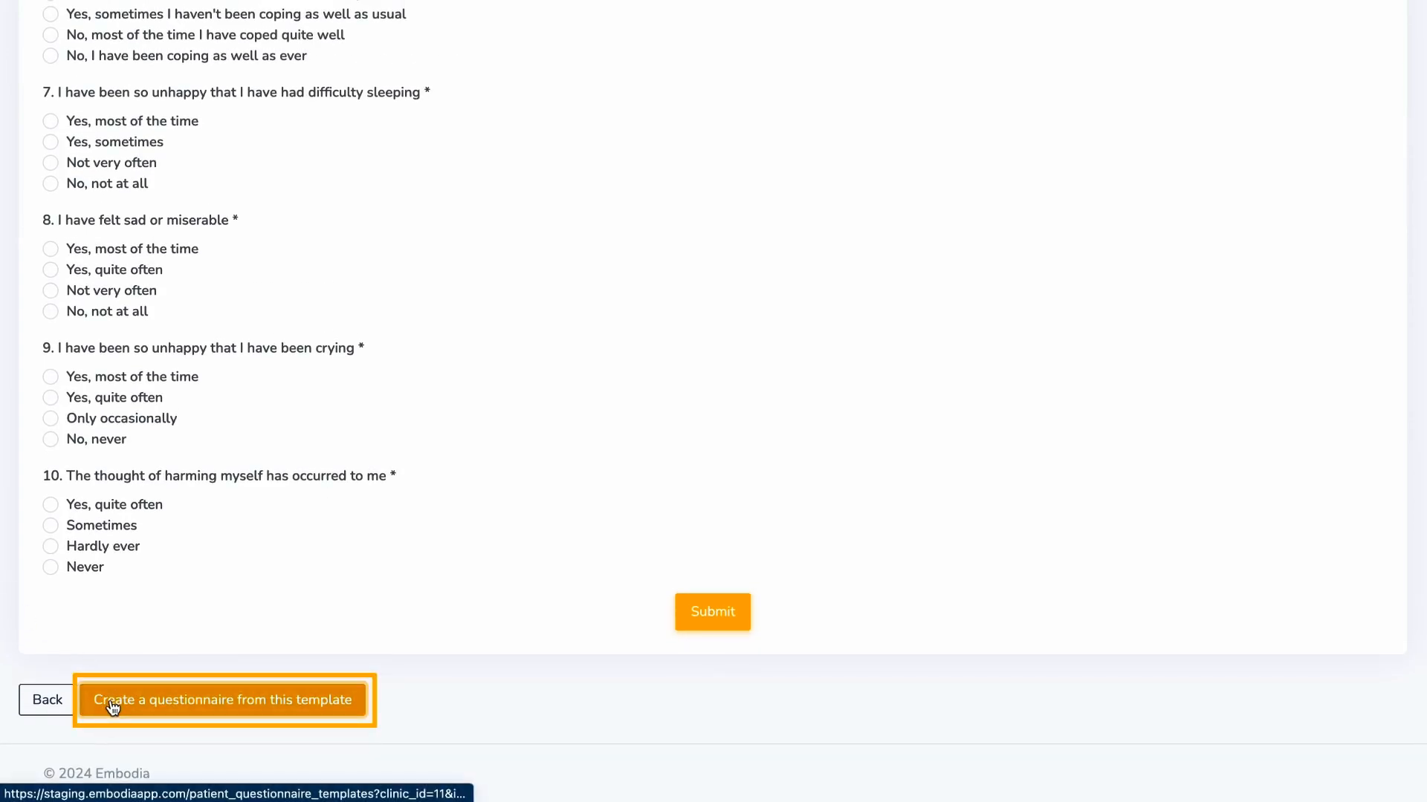
{"action": "left_click", "coordinate": [113, 705]}
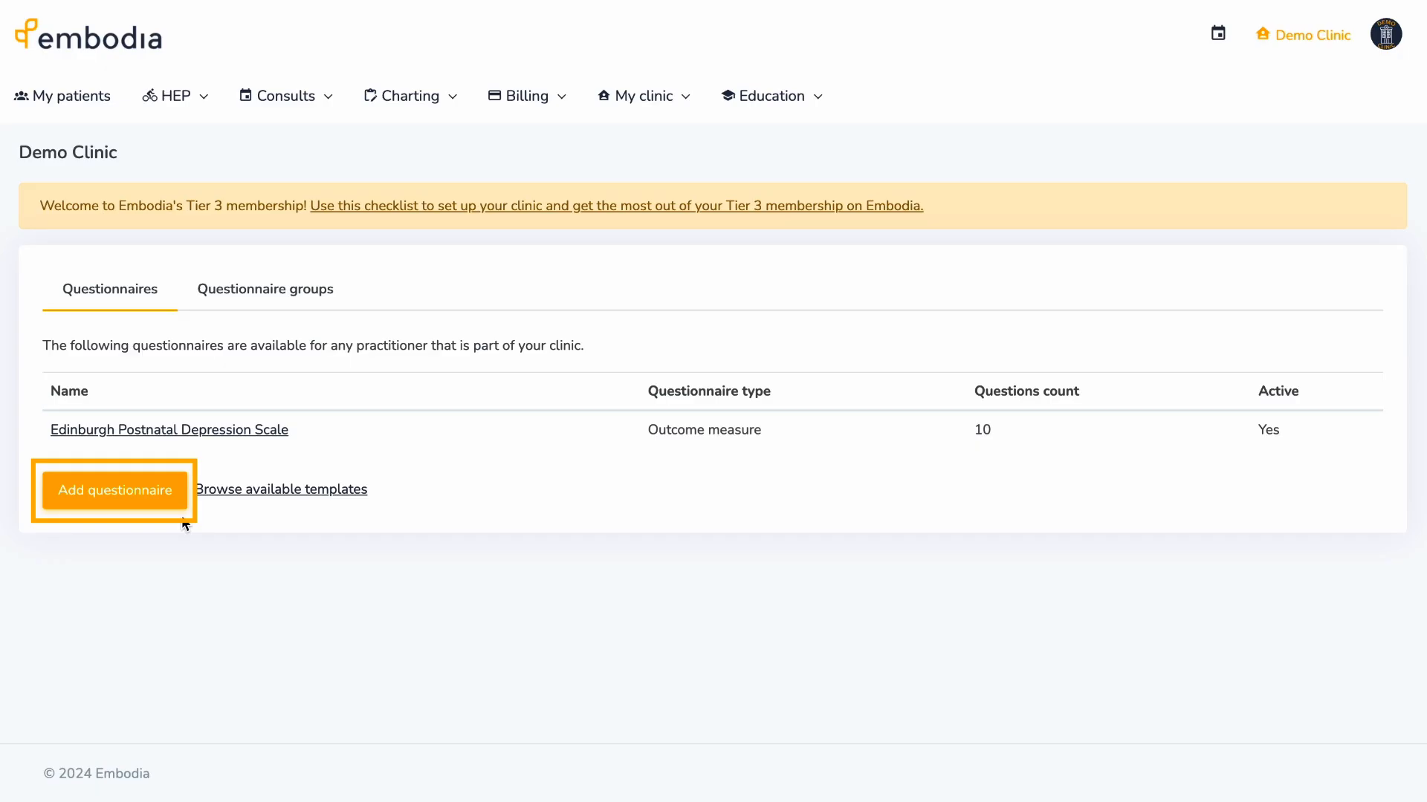
- Create a new questionnaire named 'Sample'
{"action": "left_click", "coordinate": [178, 505]}
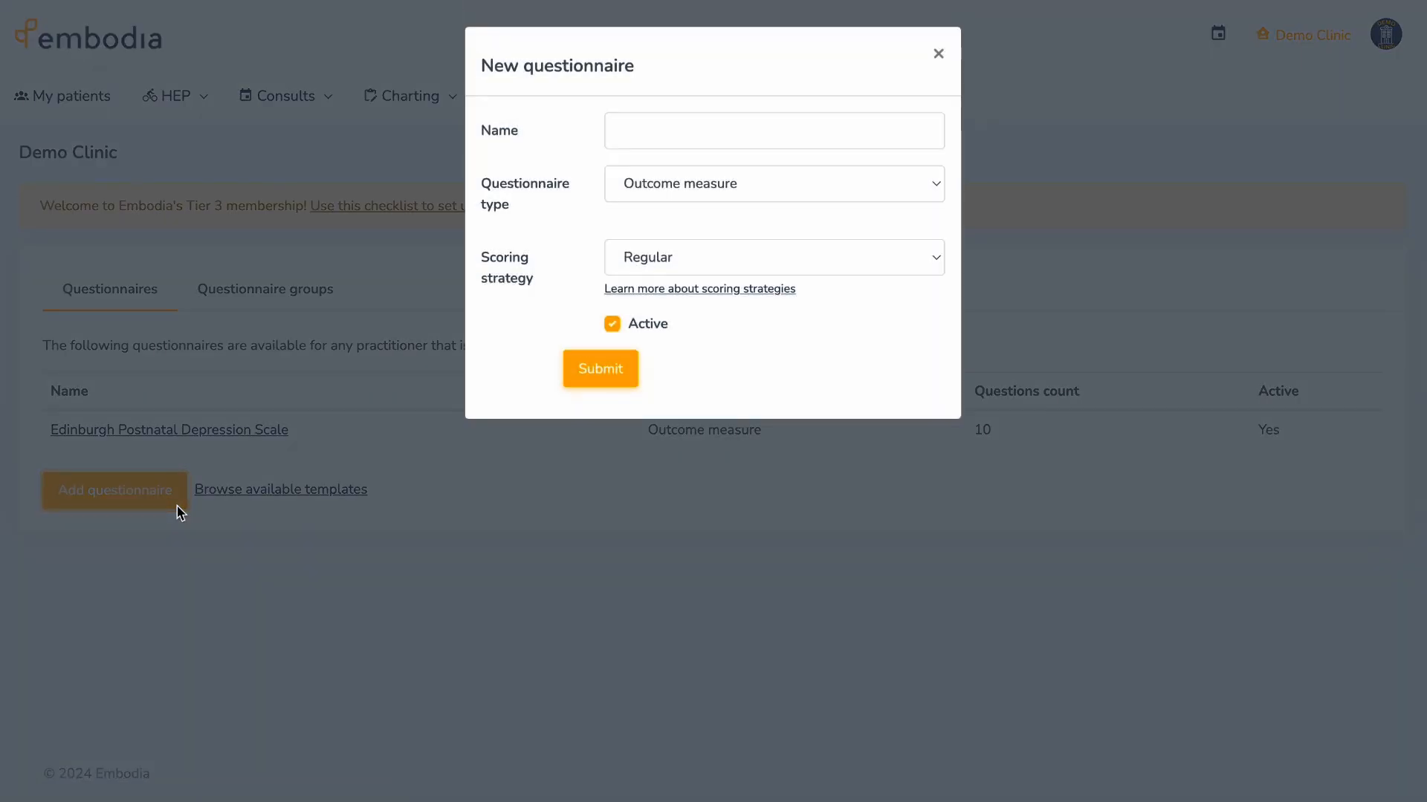
{"action": "left_click", "coordinate": [617, 129]}
{"action": "type", "text": "Sample"}
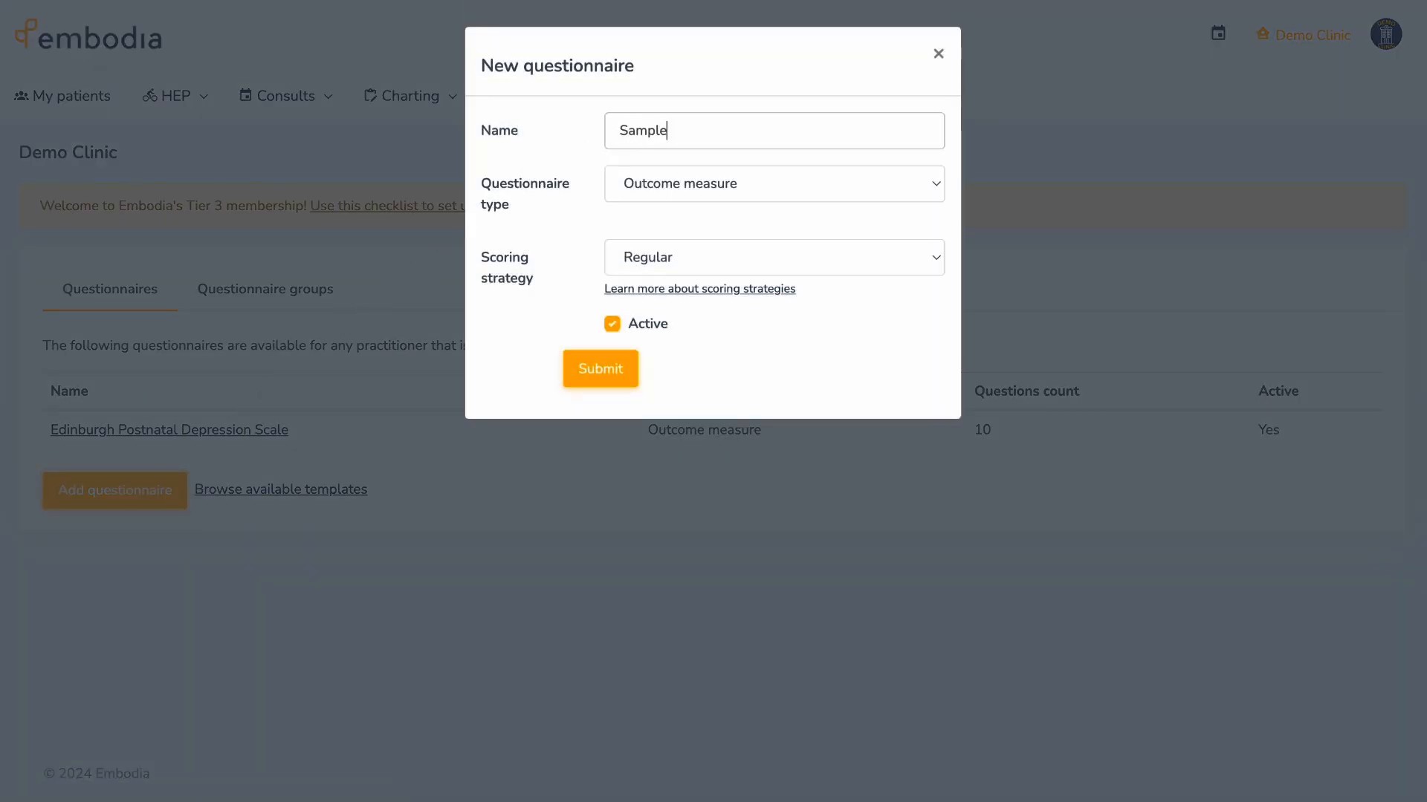
{"action": "left_click", "coordinate": [579, 359]}
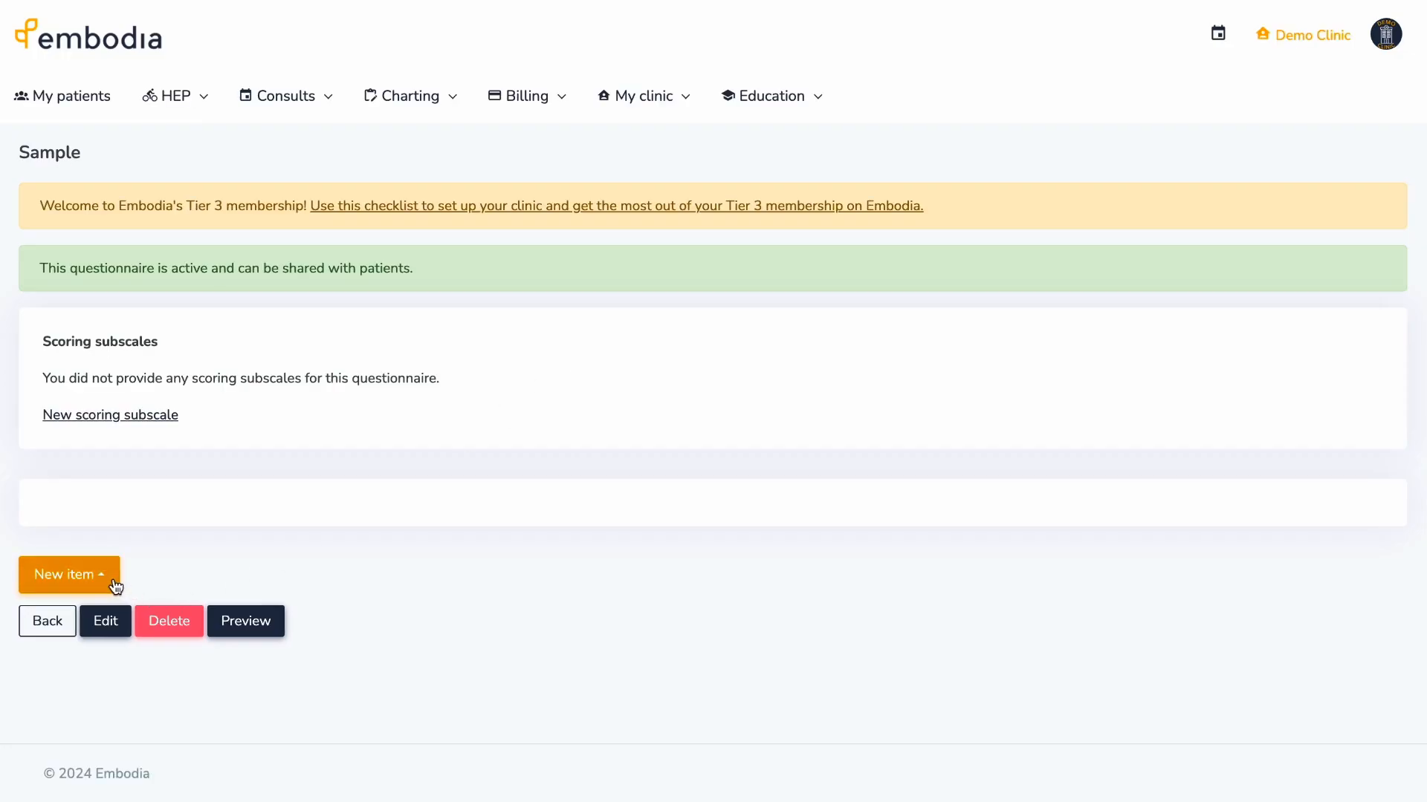
- Add a required Date of birth patient-property question to Sample
{"action": "left_click", "coordinate": [112, 583]}
{"action": "left_click", "coordinate": [146, 475]}
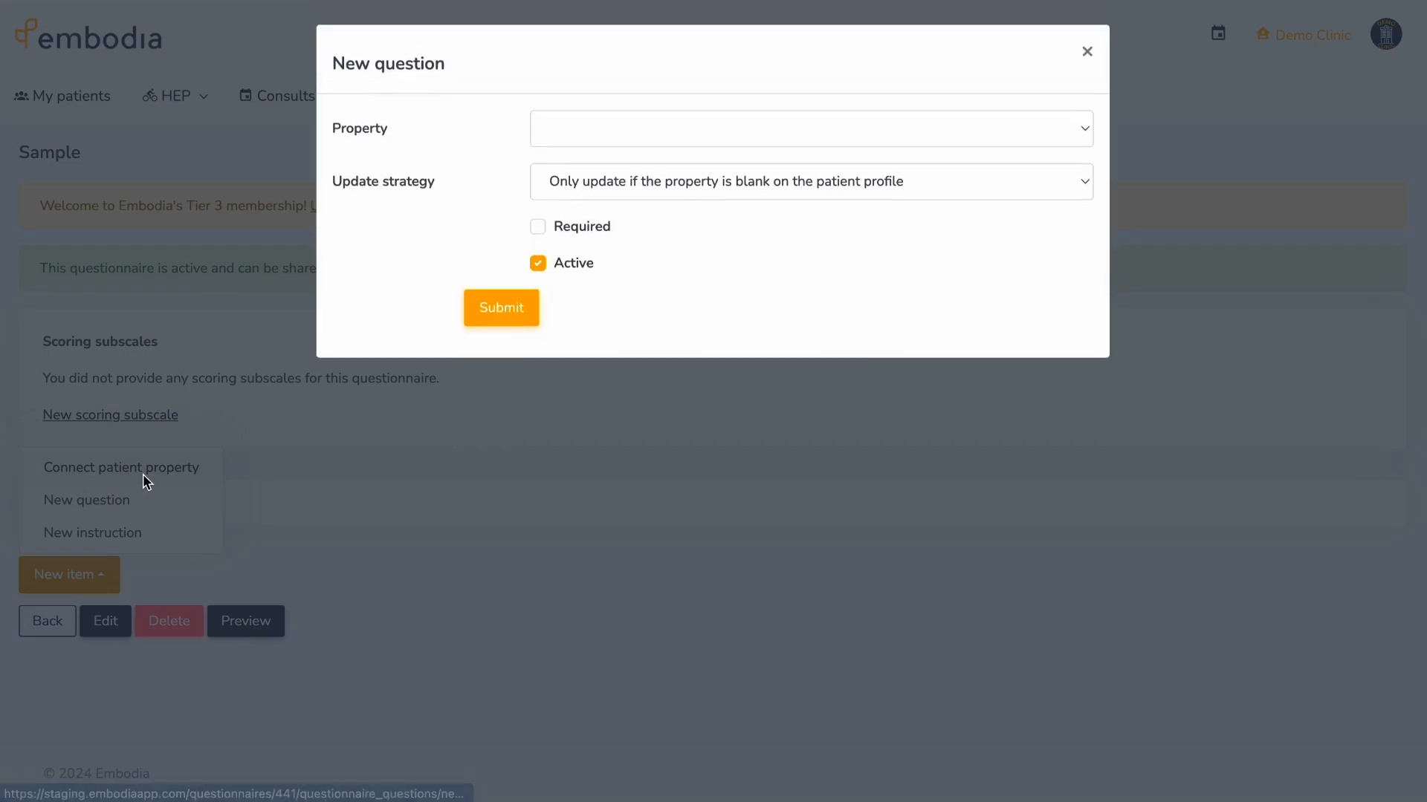
{"action": "left_click", "coordinate": [575, 125]}
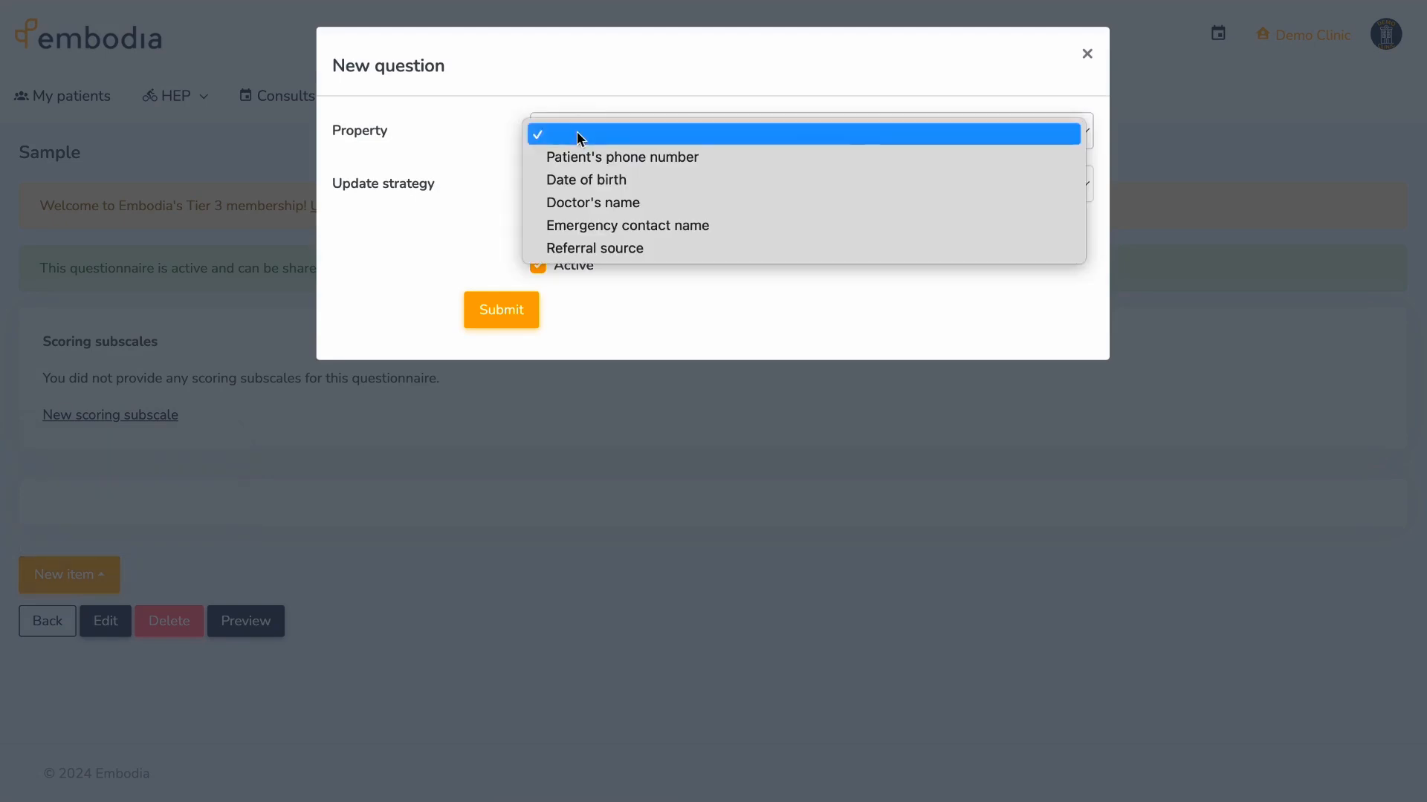
{"action": "key", "text": "Escape"}
{"action": "left_click", "coordinate": [538, 230]}
{"action": "left_click", "coordinate": [526, 304]}
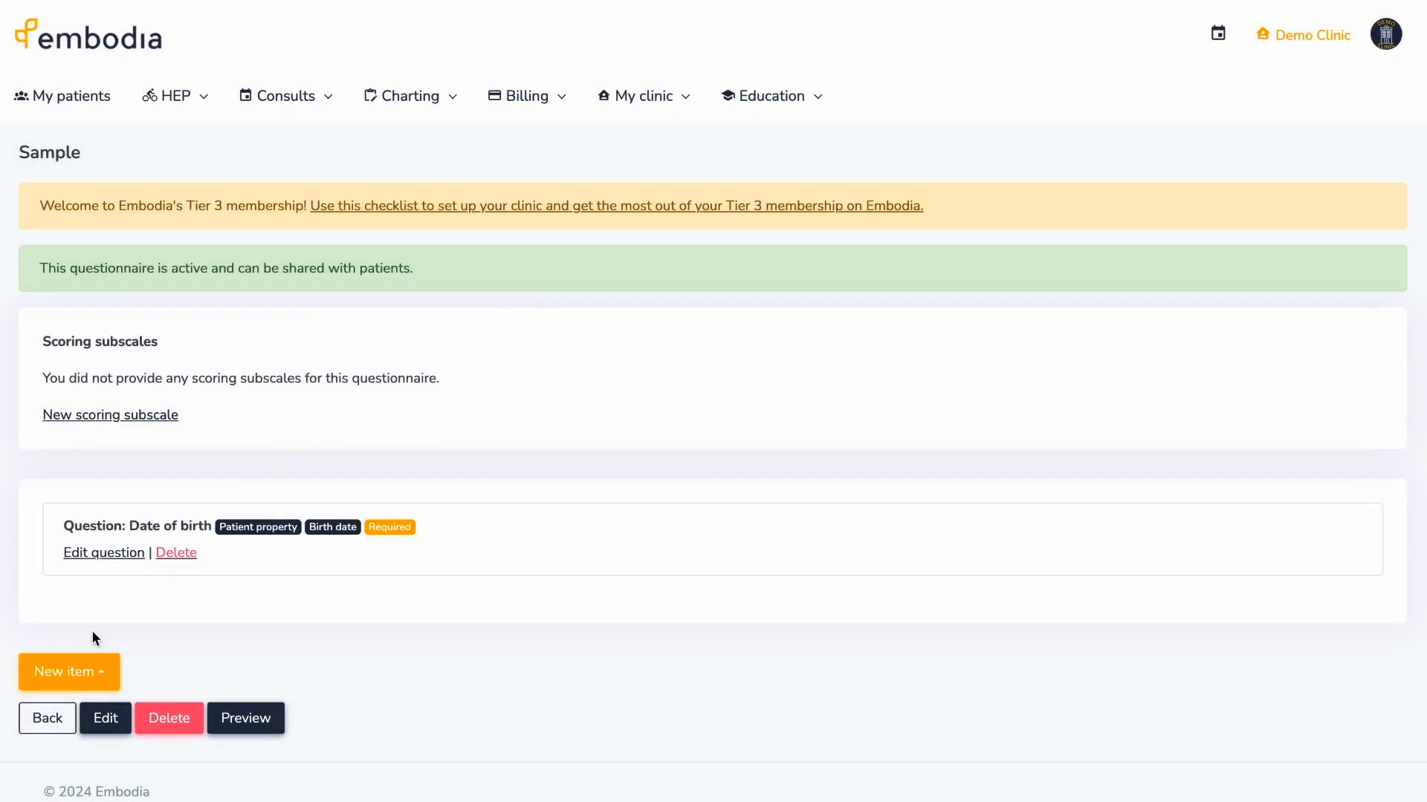
- Add a required free-text question, 'What is the primary reason for your visit?'
{"action": "left_click", "coordinate": [104, 673]}
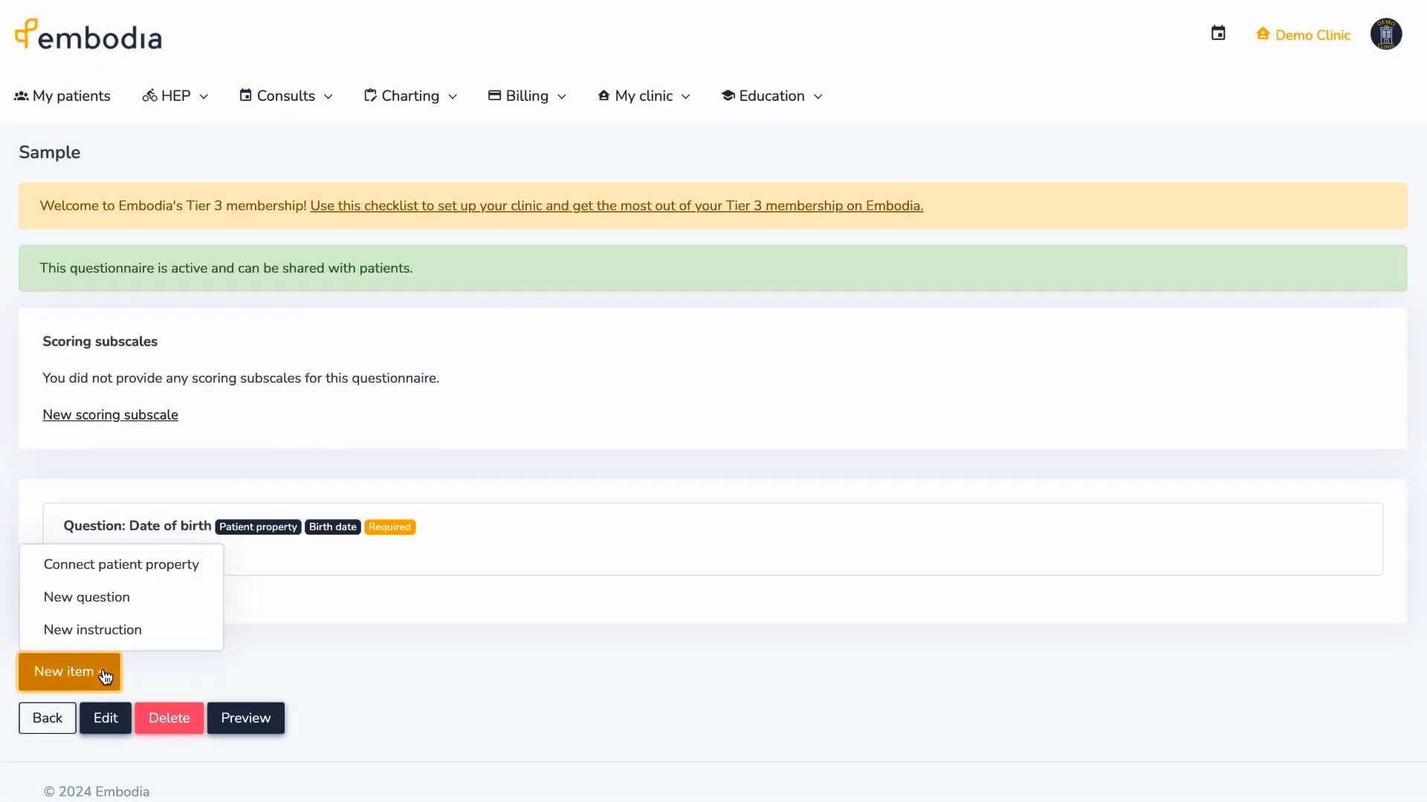
{"action": "left_click", "coordinate": [117, 608]}
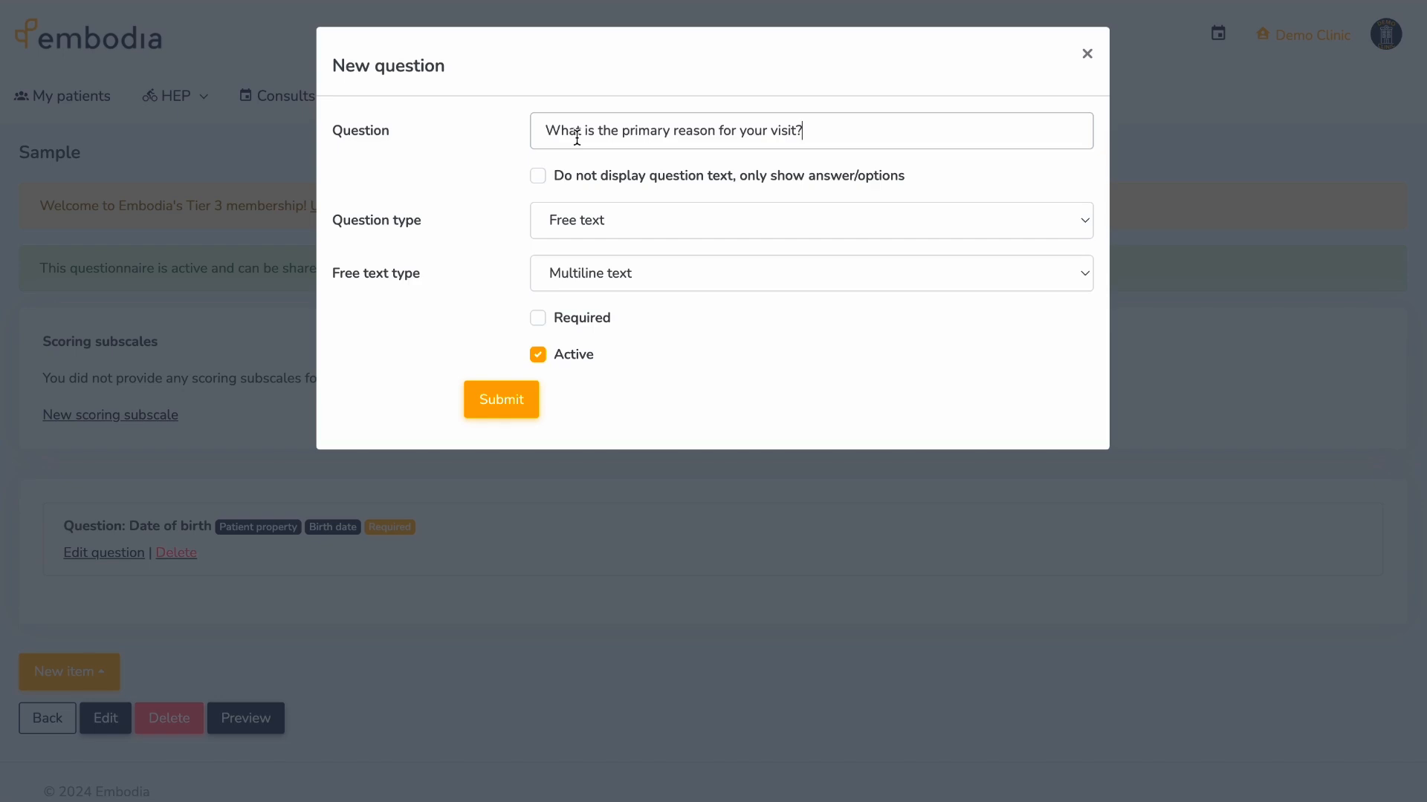
{"action": "left_click", "coordinate": [541, 317]}
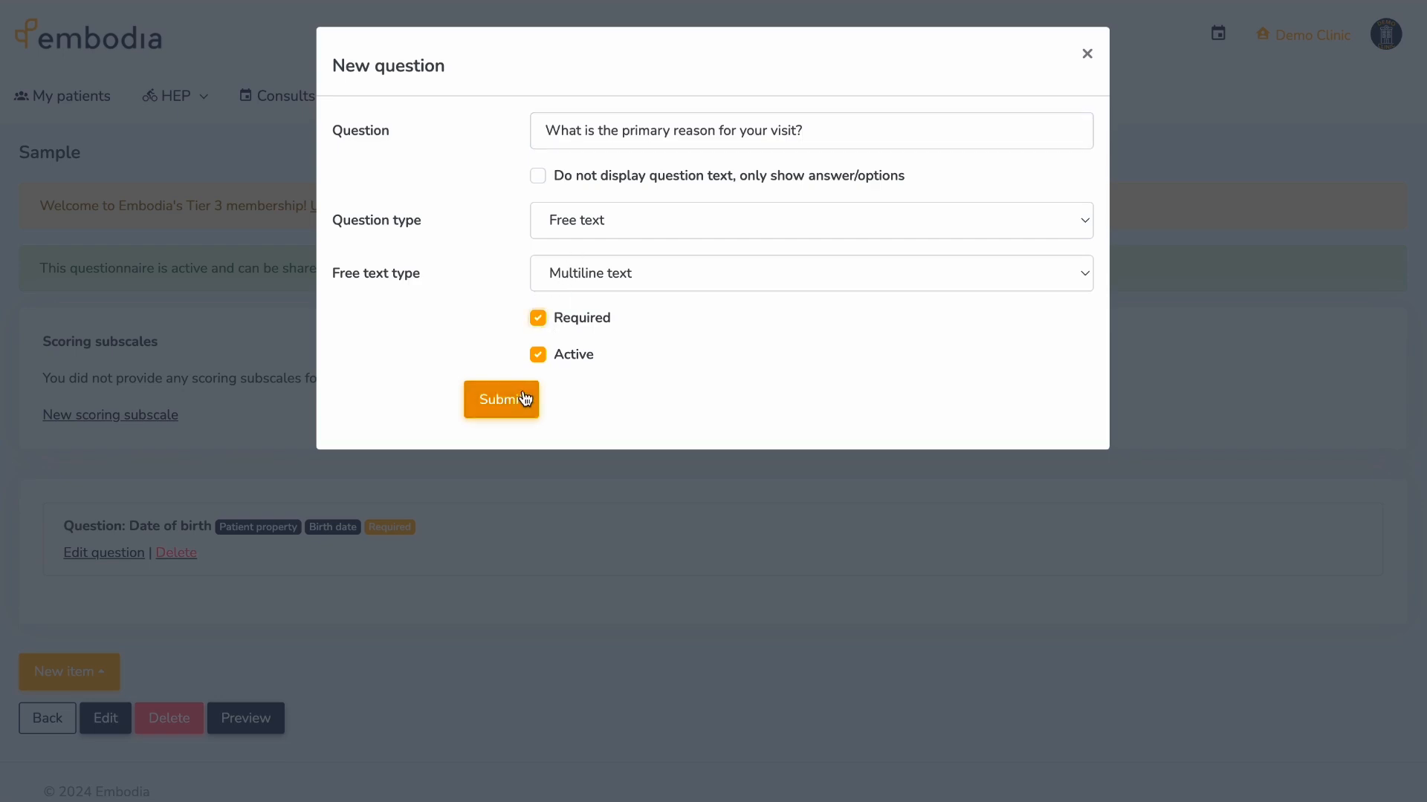
{"action": "left_click", "coordinate": [524, 402]}
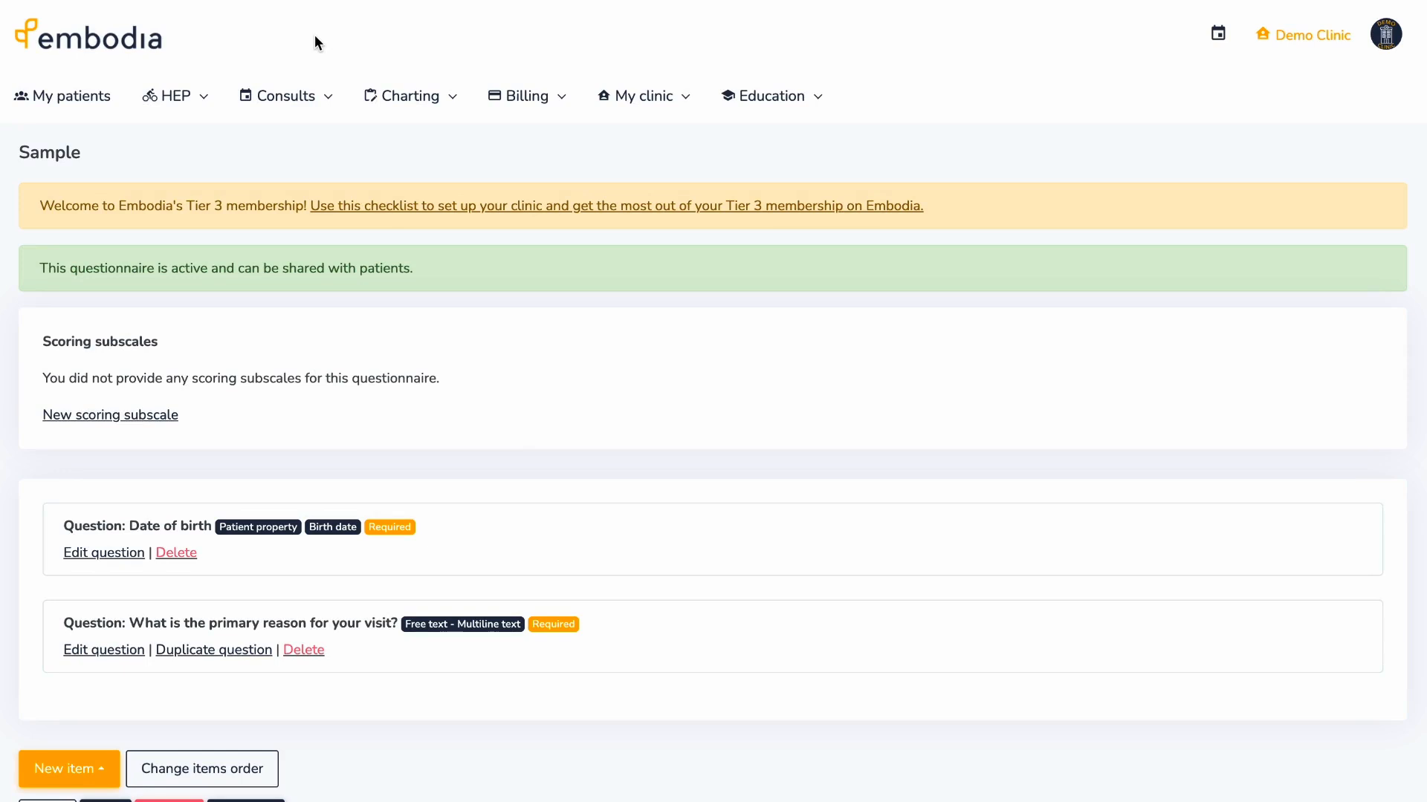
{"action": "left_click", "coordinate": [318, 95]}
- Add a clinic email customization named 'New appointments' under the clinic consult settings
{"action": "left_click", "coordinate": [355, 306]}
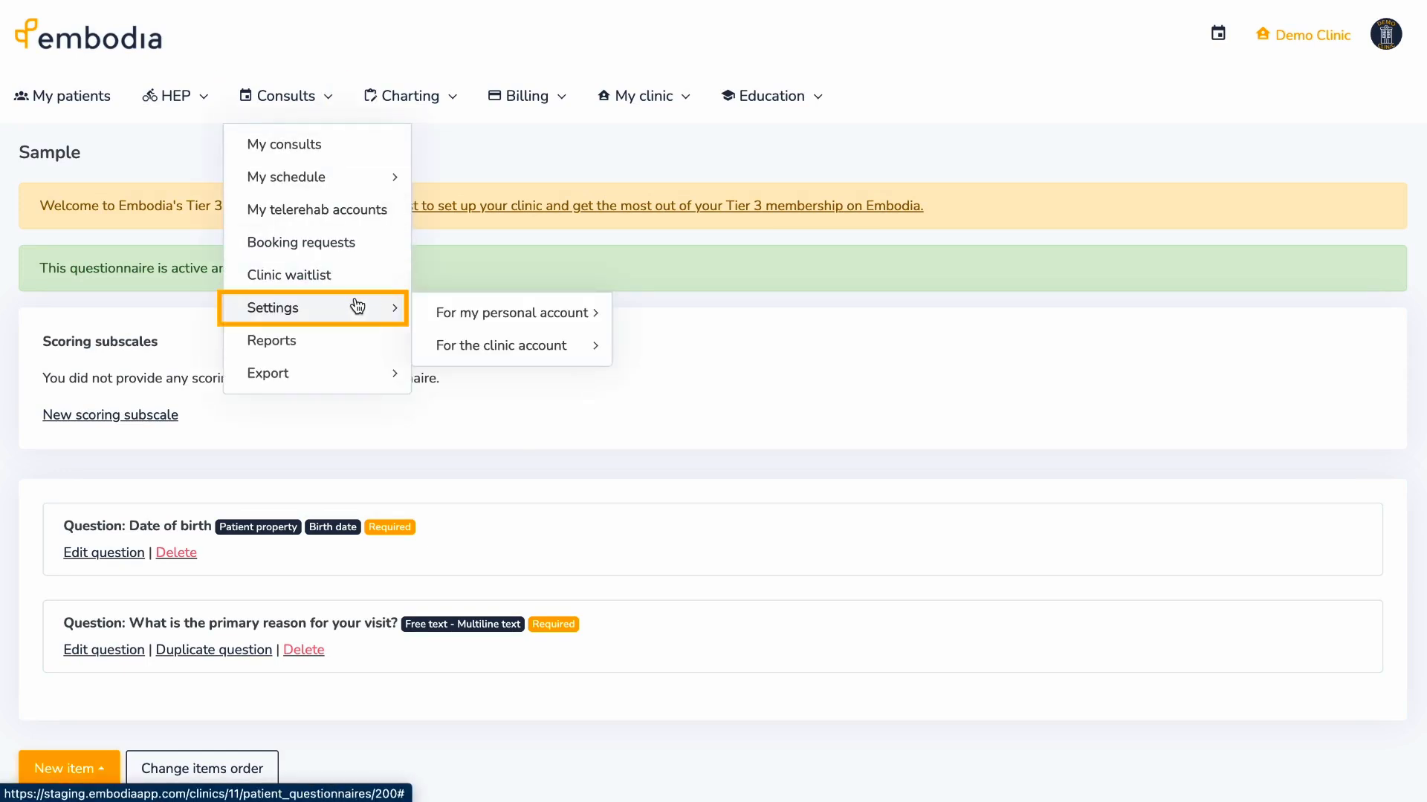
{"action": "left_click", "coordinate": [528, 347]}
{"action": "left_click", "coordinate": [725, 382]}
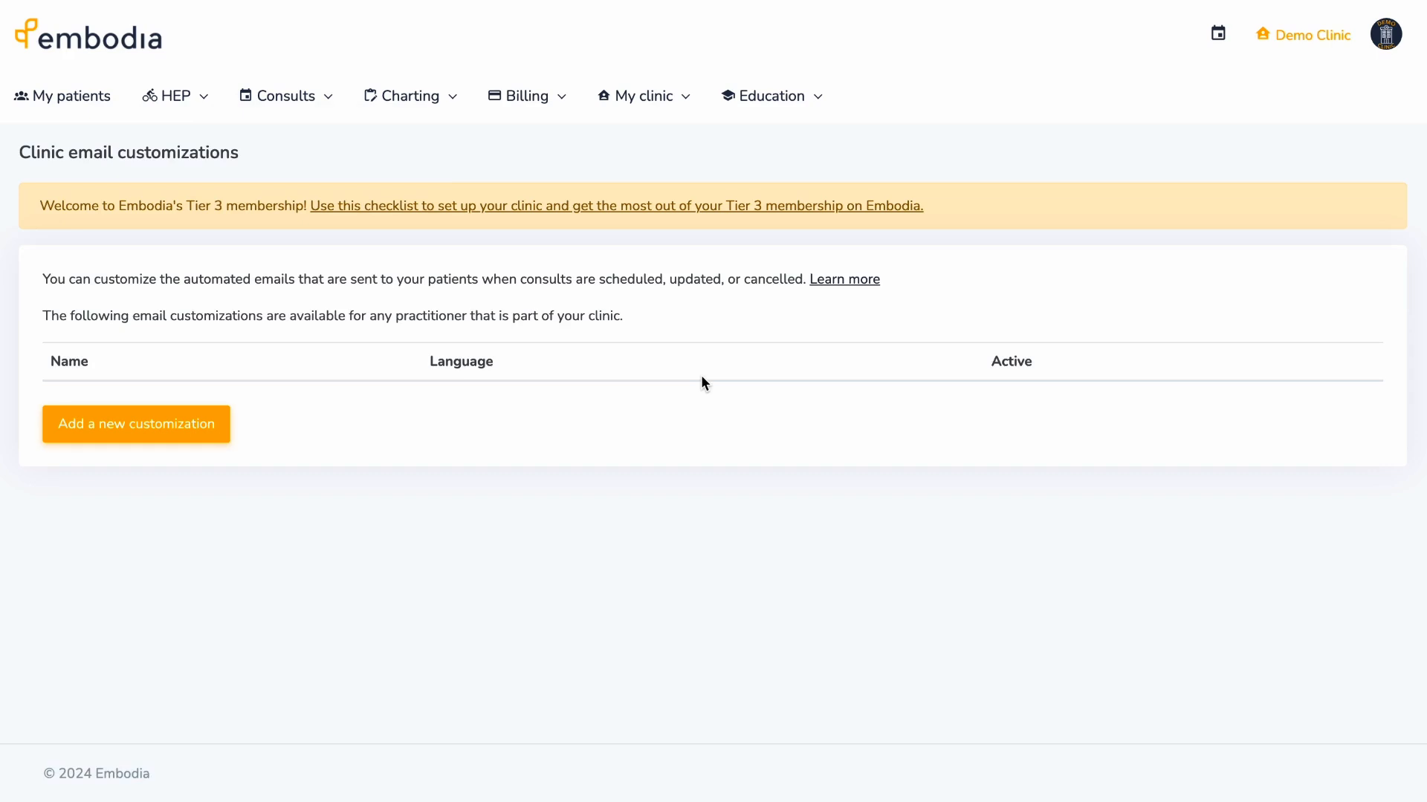
{"action": "left_click", "coordinate": [223, 422]}
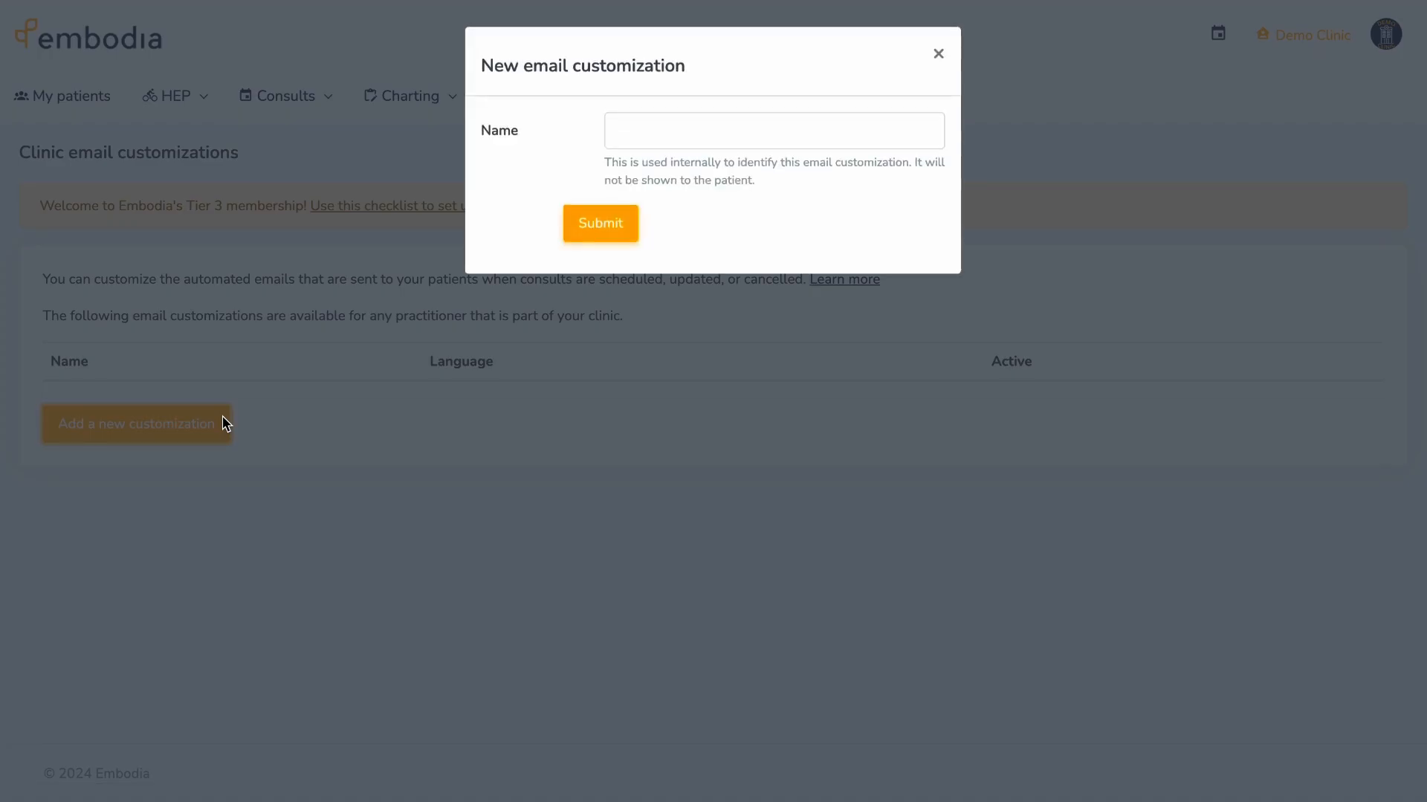
{"action": "type", "text": "New appointments"}
{"action": "left_click", "coordinate": [632, 217]}
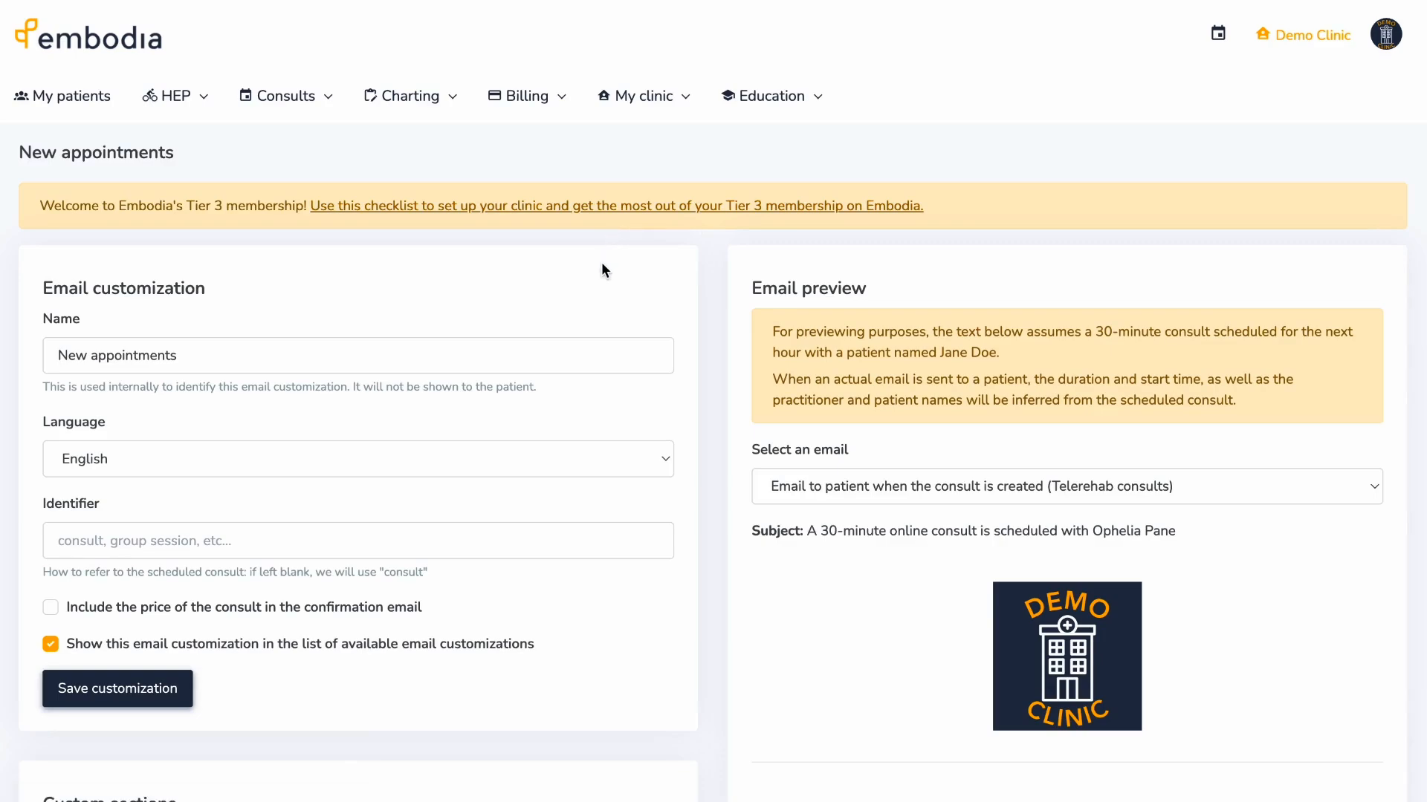
- Set the New appointments emails' consult identifier to 'Appointment'
{"action": "scroll", "coordinate": [602, 265], "scroll_direction": "down", "scroll_amount": 2}
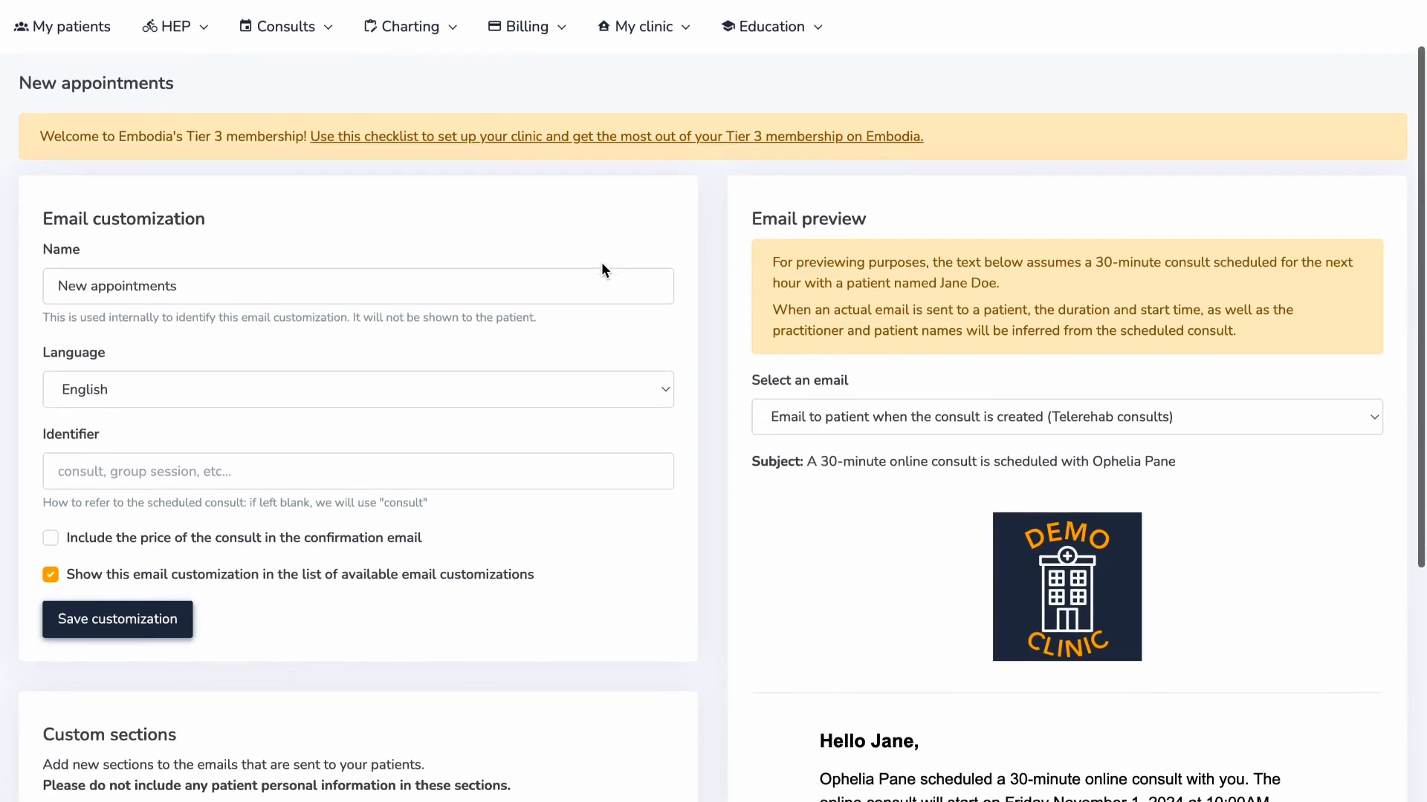
{"action": "scroll", "coordinate": [602, 264], "scroll_direction": "down", "scroll_amount": 2}
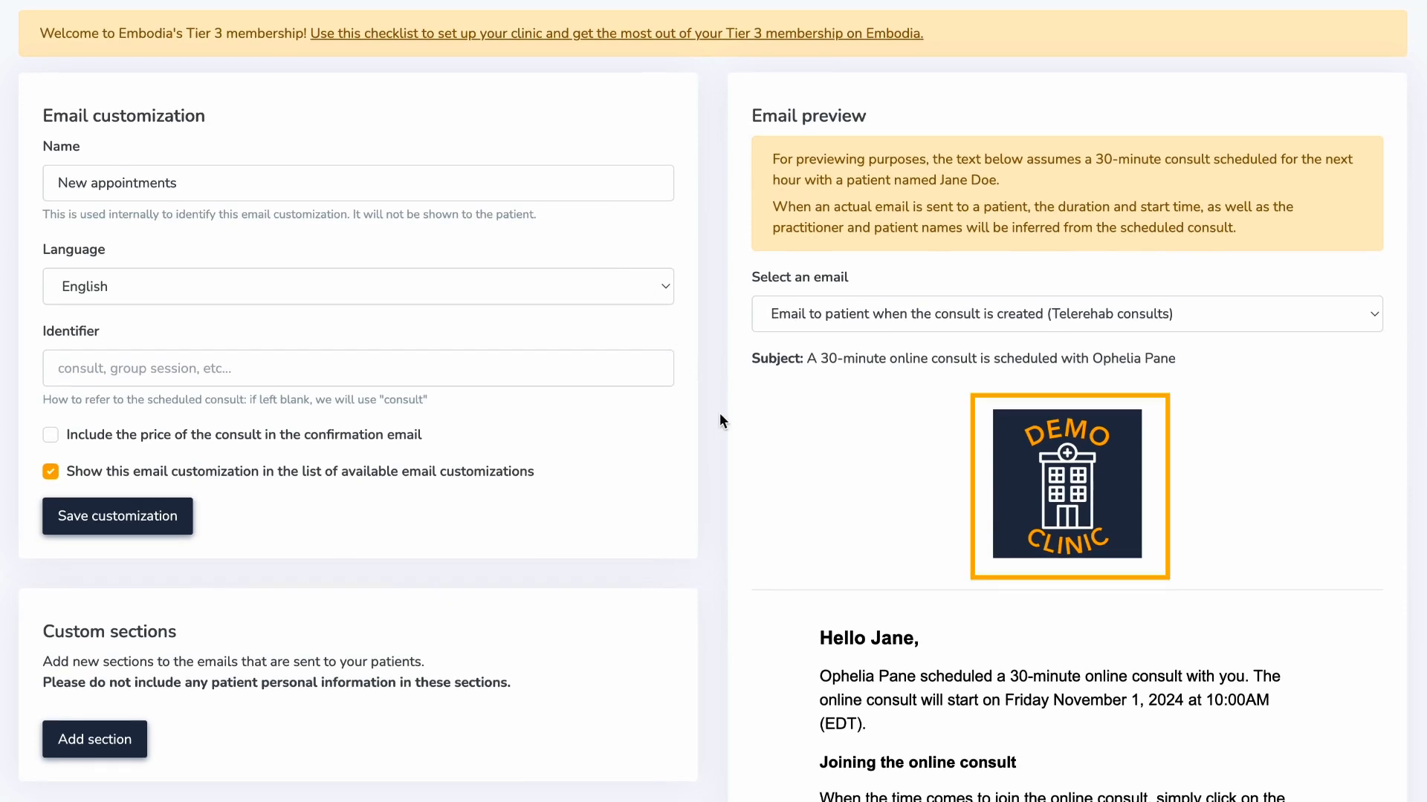
{"action": "scroll", "coordinate": [758, 440], "scroll_direction": "down", "scroll_amount": 2}
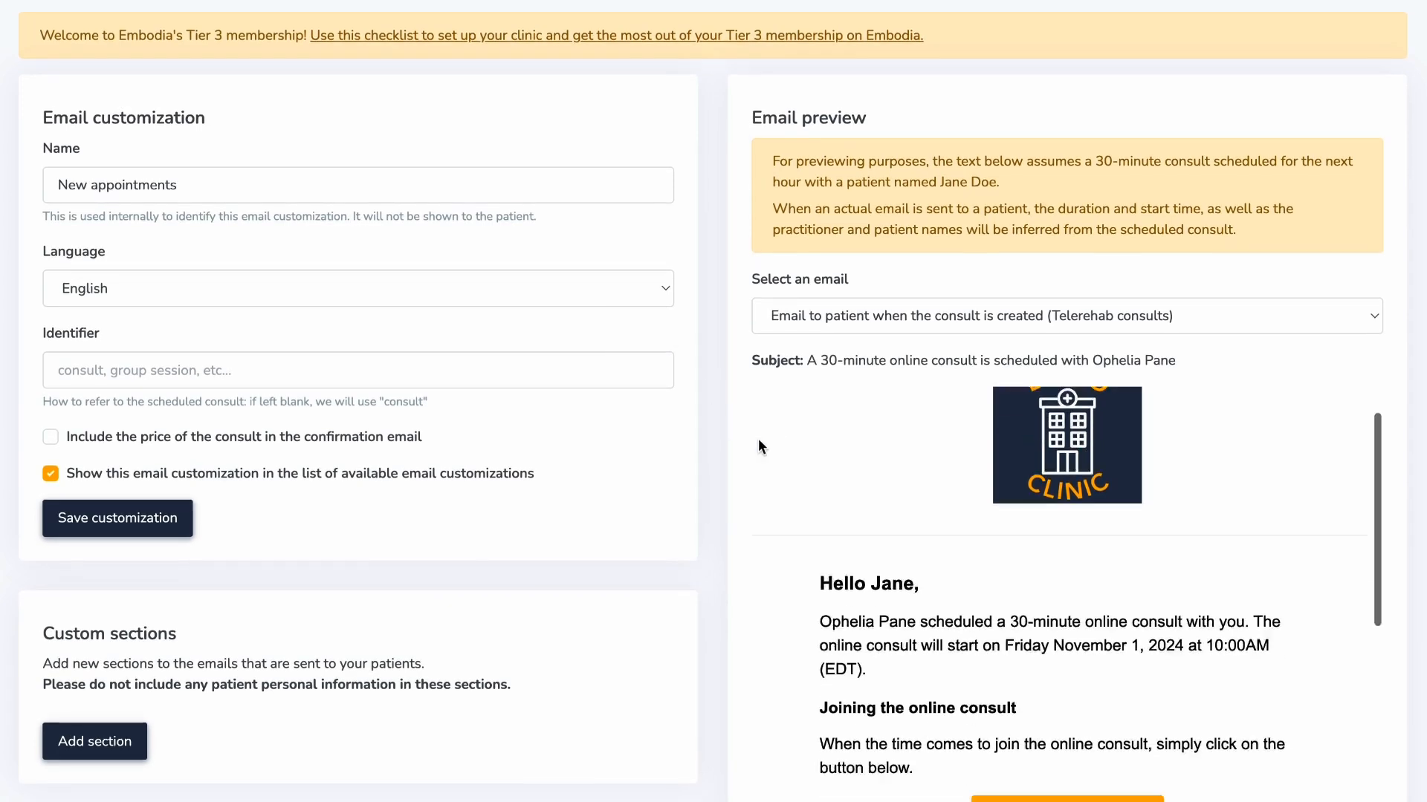
{"action": "scroll", "coordinate": [758, 438], "scroll_direction": "down", "scroll_amount": 8}
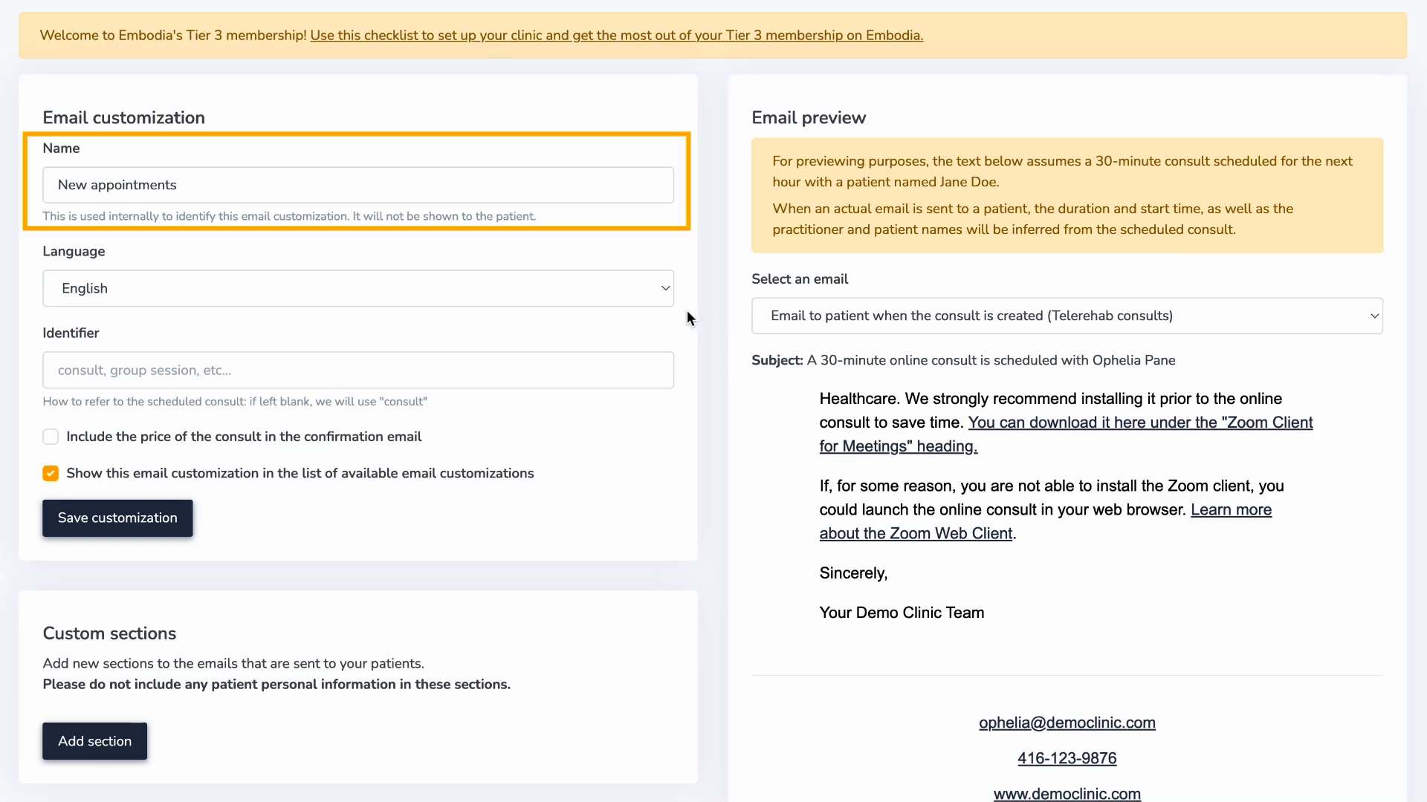
{"action": "left_click", "coordinate": [667, 291]}
{"action": "left_click", "coordinate": [666, 289]}
{"action": "type", "text": "Appointment"}
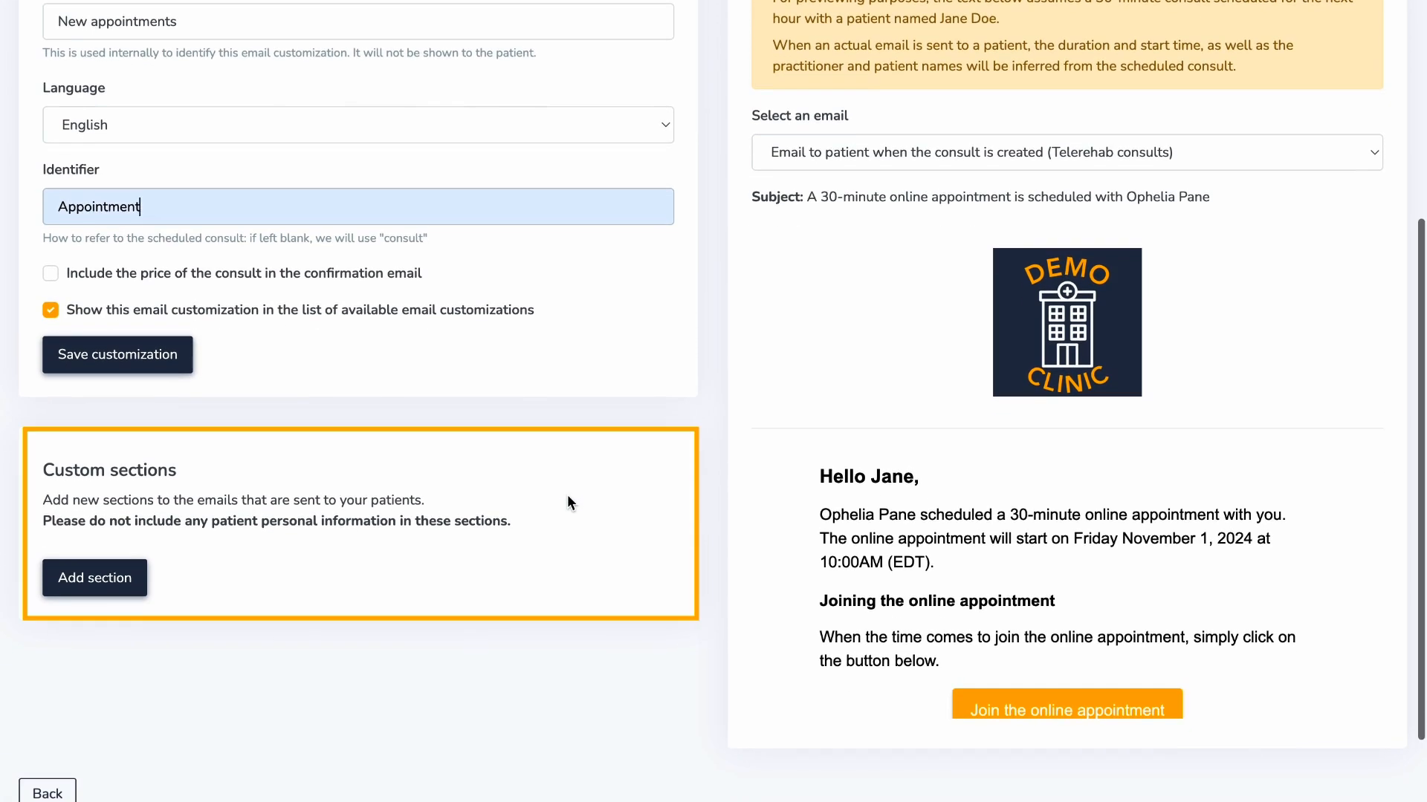
- Add and save a 'Parking information' section reading 'Please park behind the clinic...'
{"action": "left_click", "coordinate": [105, 587]}
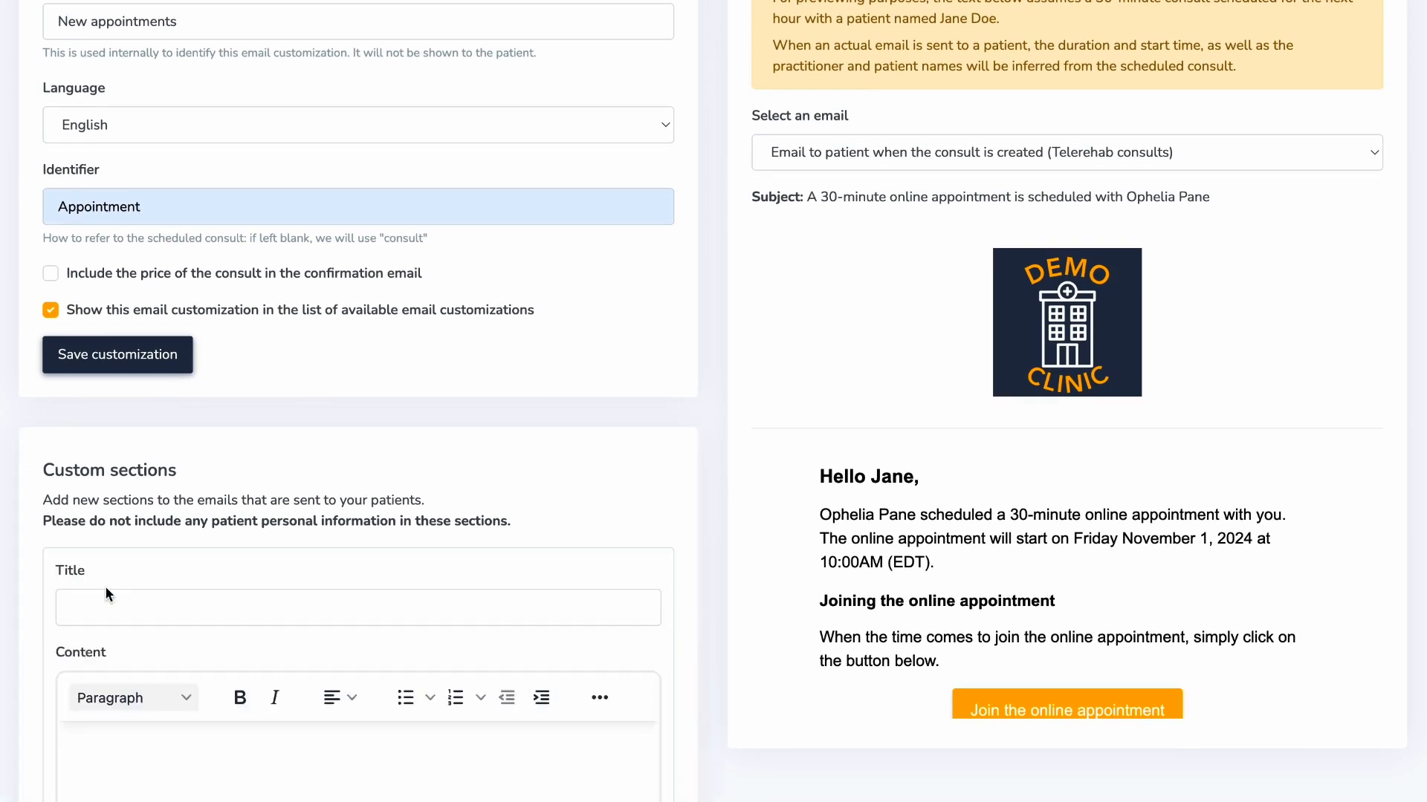
{"action": "left_click", "coordinate": [170, 416]}
{"action": "type", "text": "Parking information"}
{"action": "left_click", "coordinate": [86, 547]}
{"action": "type", "text": "Please park behind the clinic..."}
{"action": "left_click", "coordinate": [113, 671]}
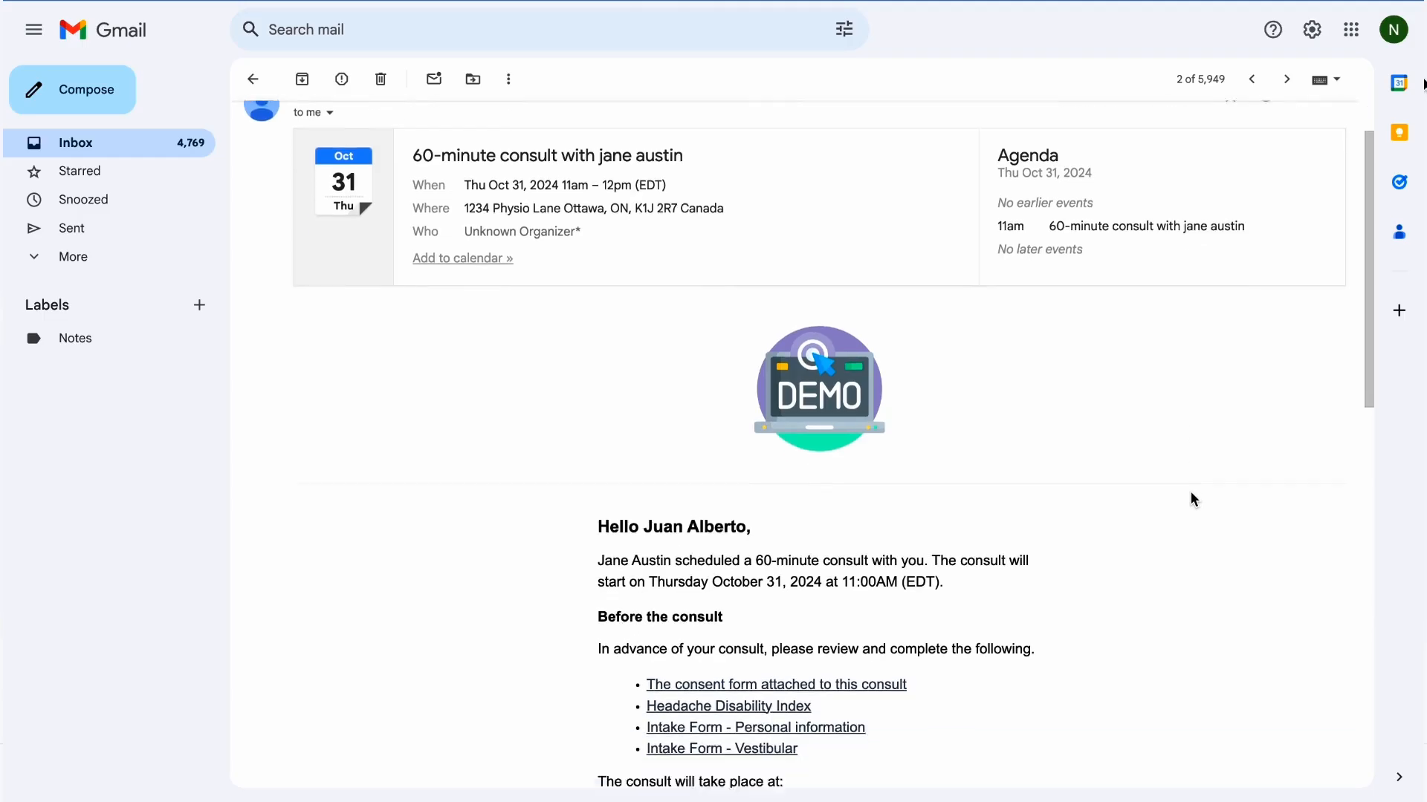
- Scroll the consult-scheduled email in Gmail to show its pre-consult forms and clinic address
{"action": "scroll", "coordinate": [1192, 494], "scroll_direction": "down", "scroll_amount": 3}
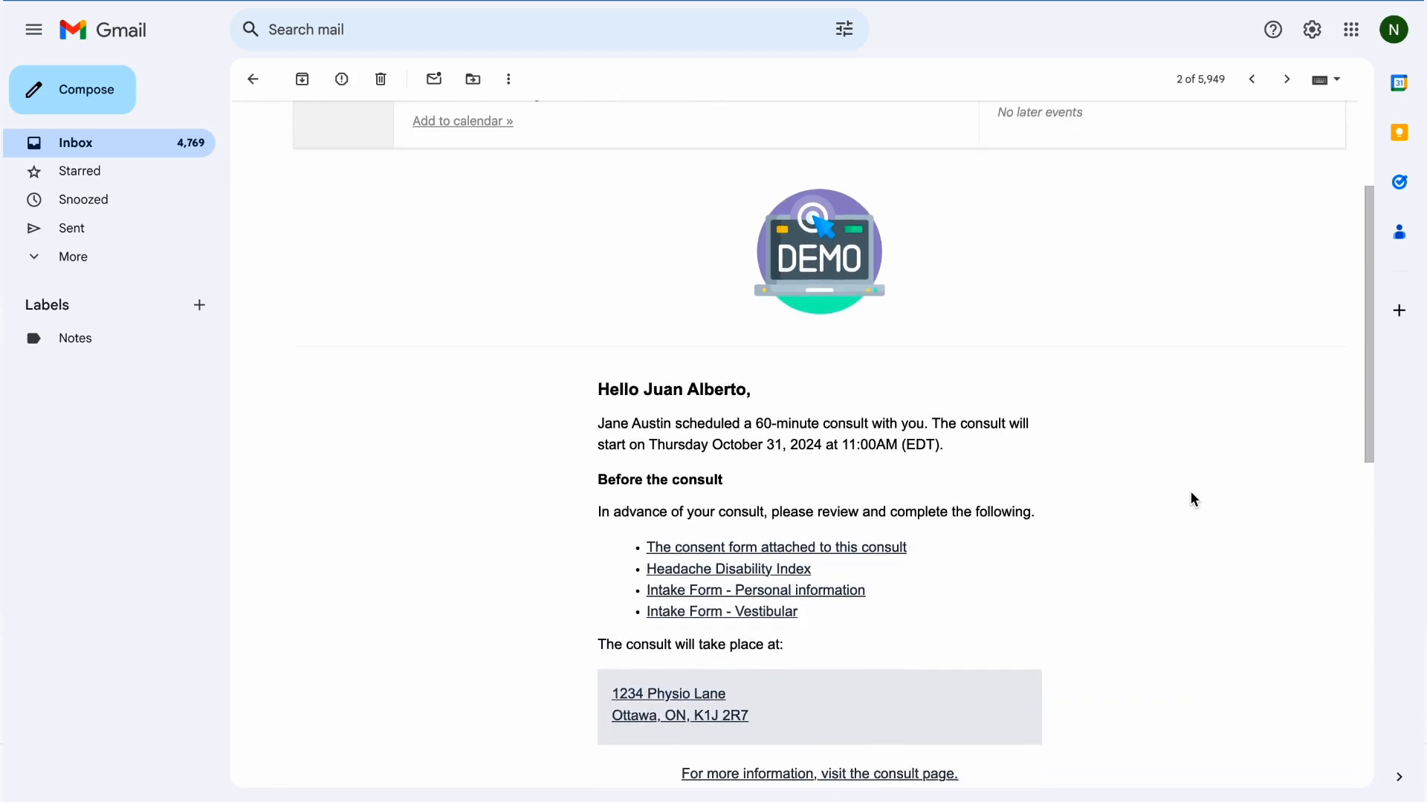
{"action": "scroll", "coordinate": [1192, 497], "scroll_direction": "down", "scroll_amount": 4}
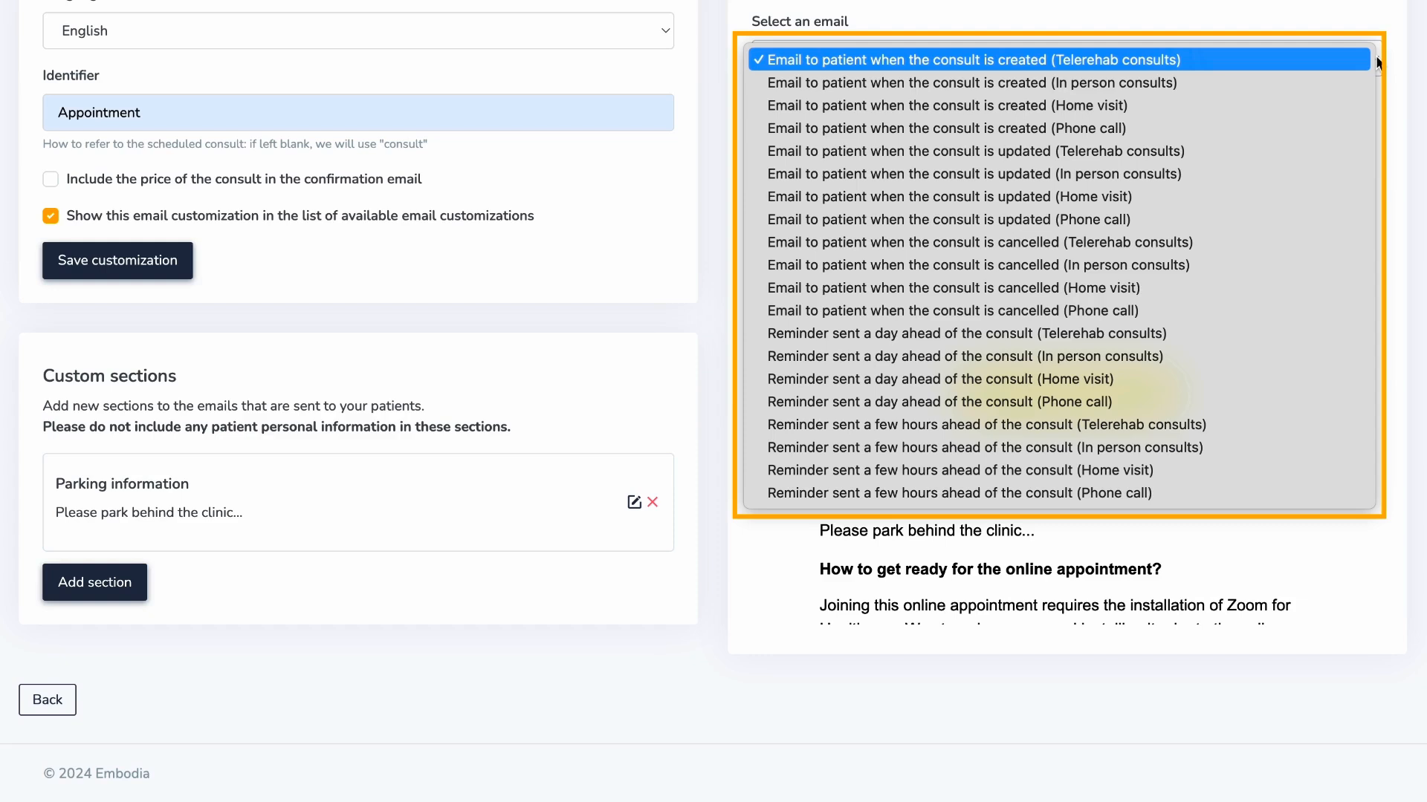
- Preview the 'Email to patient when the consult is cancelled (In person consults)' template
{"action": "left_click", "coordinate": [1301, 262]}
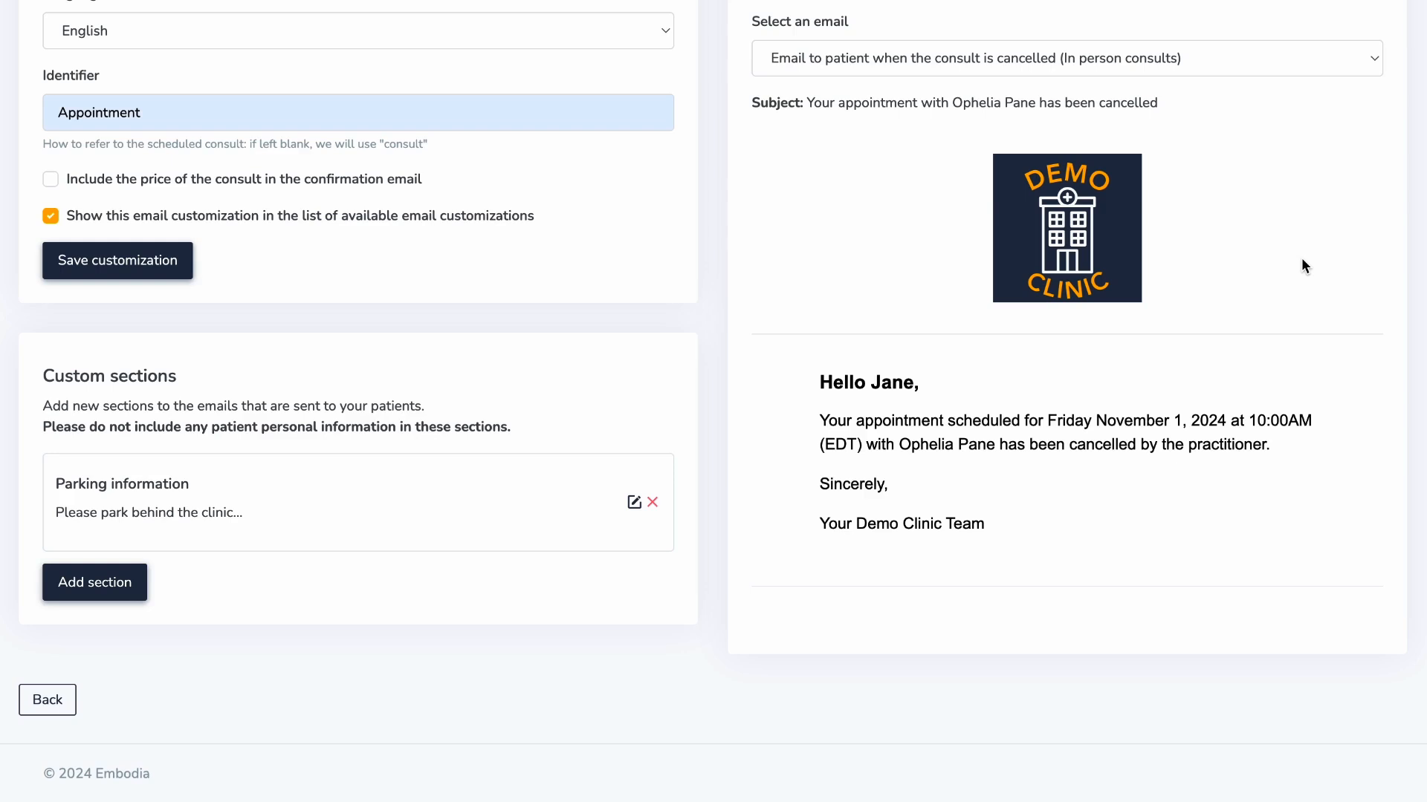
- Save the email customization, view the After the consult emails, then go to My clinic > Communication
{"action": "left_click", "coordinate": [184, 252]}
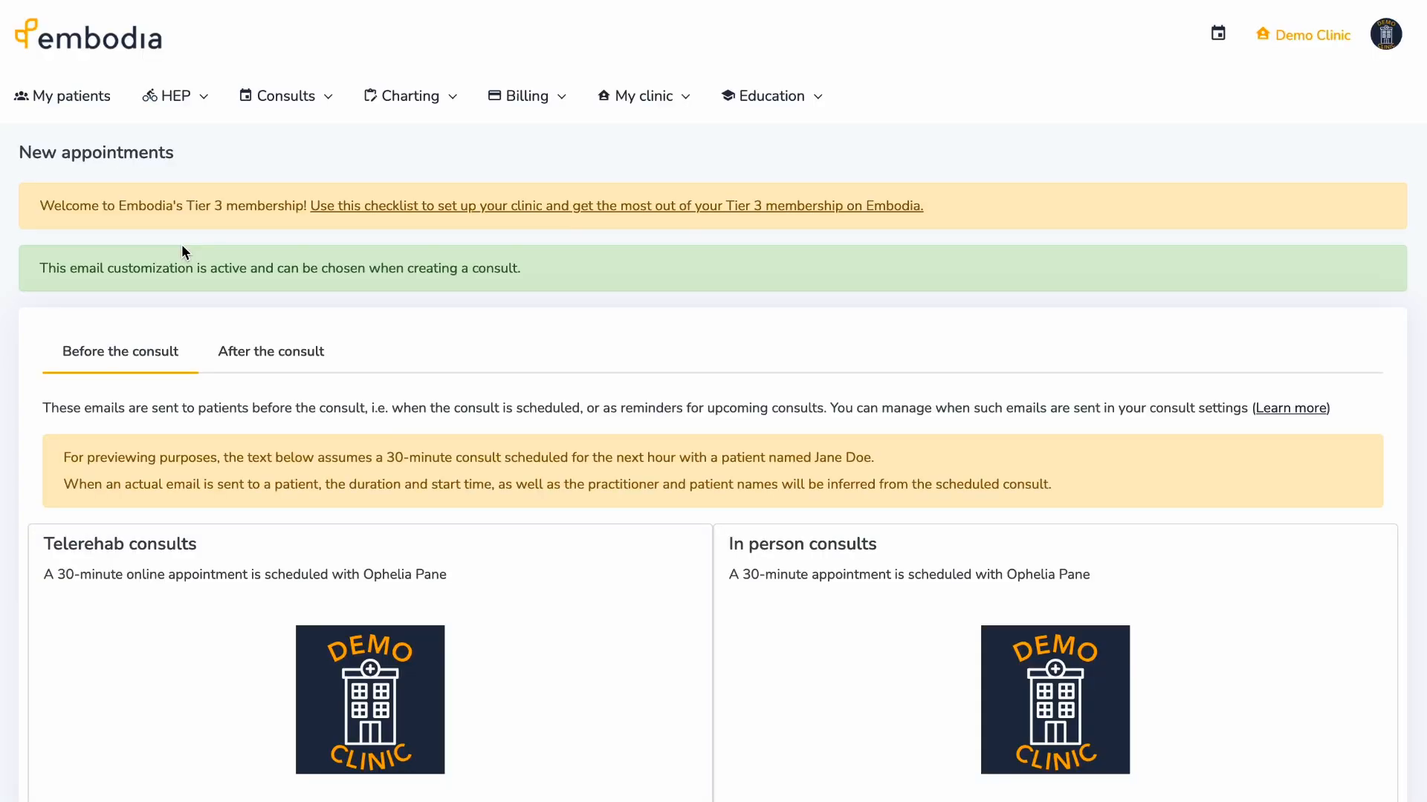
{"action": "left_click", "coordinate": [229, 357]}
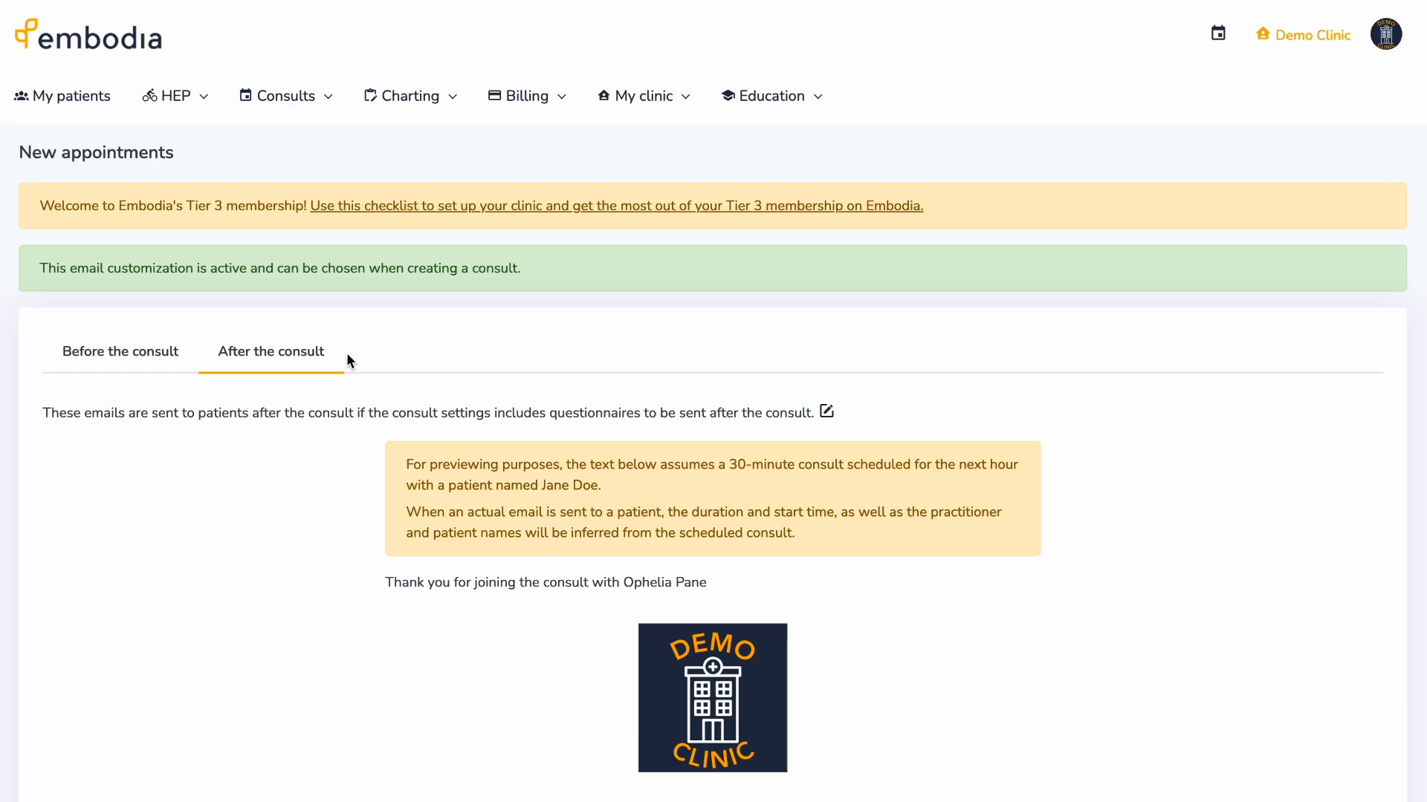
{"action": "left_click", "coordinate": [656, 99]}
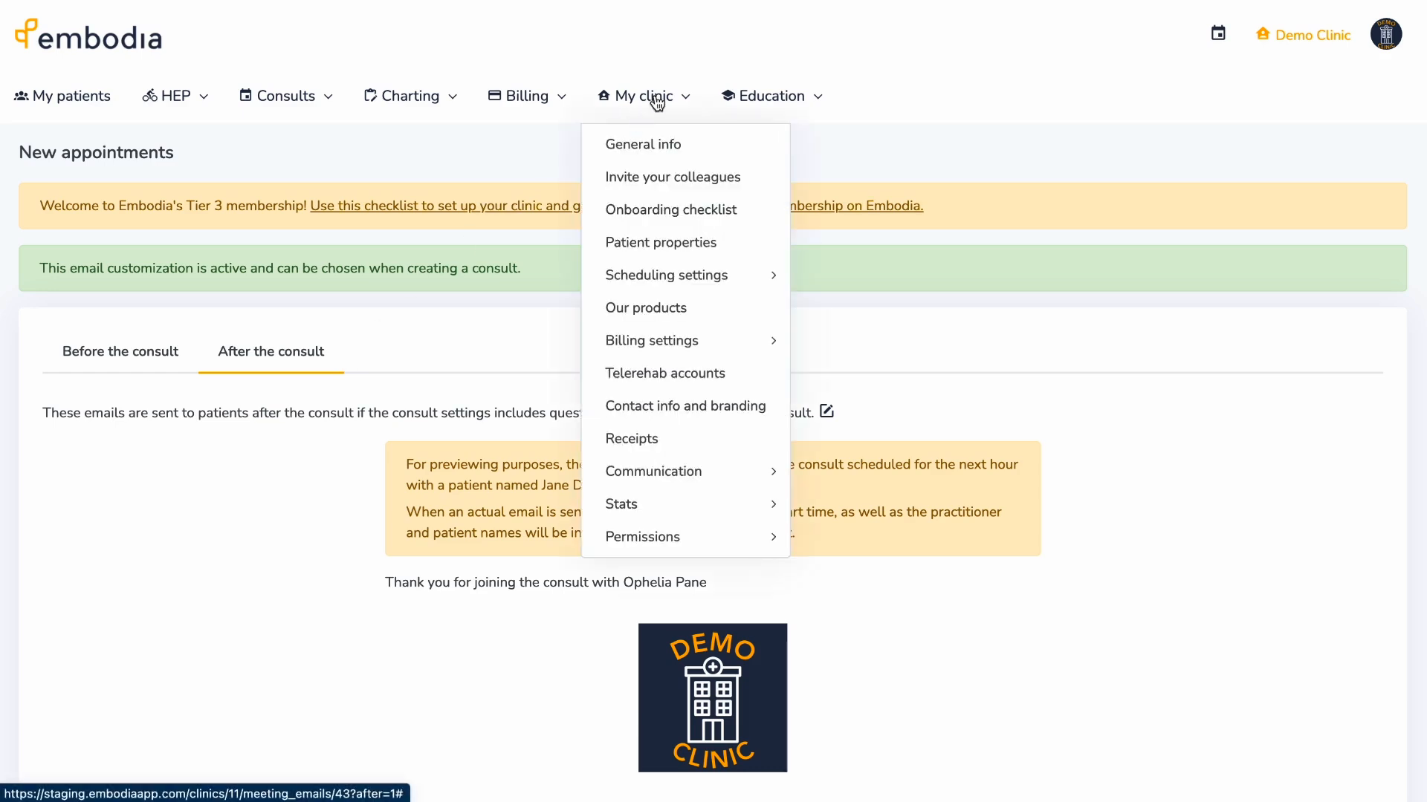
{"action": "mouse_move", "coordinate": [733, 471]}
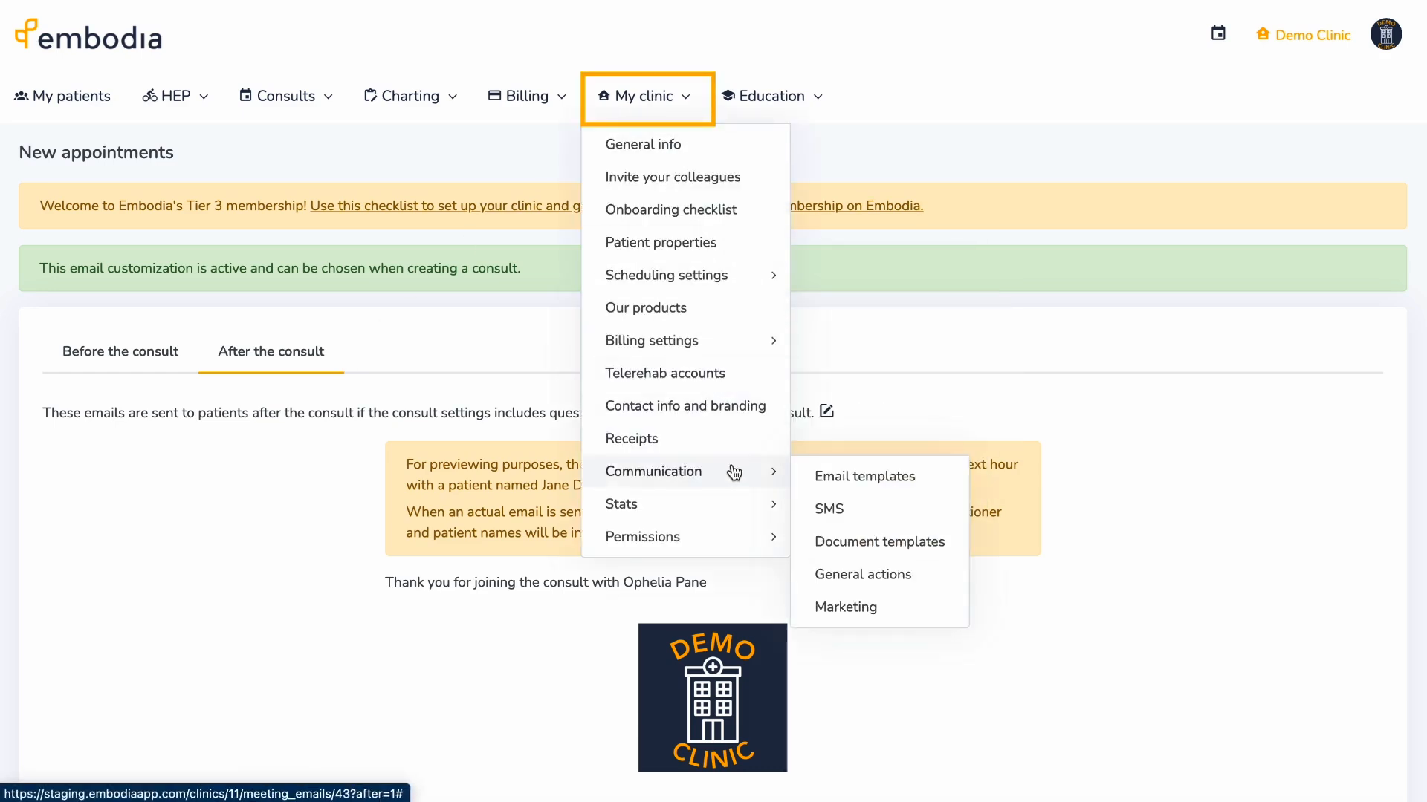
{"action": "left_click", "coordinate": [812, 475]}
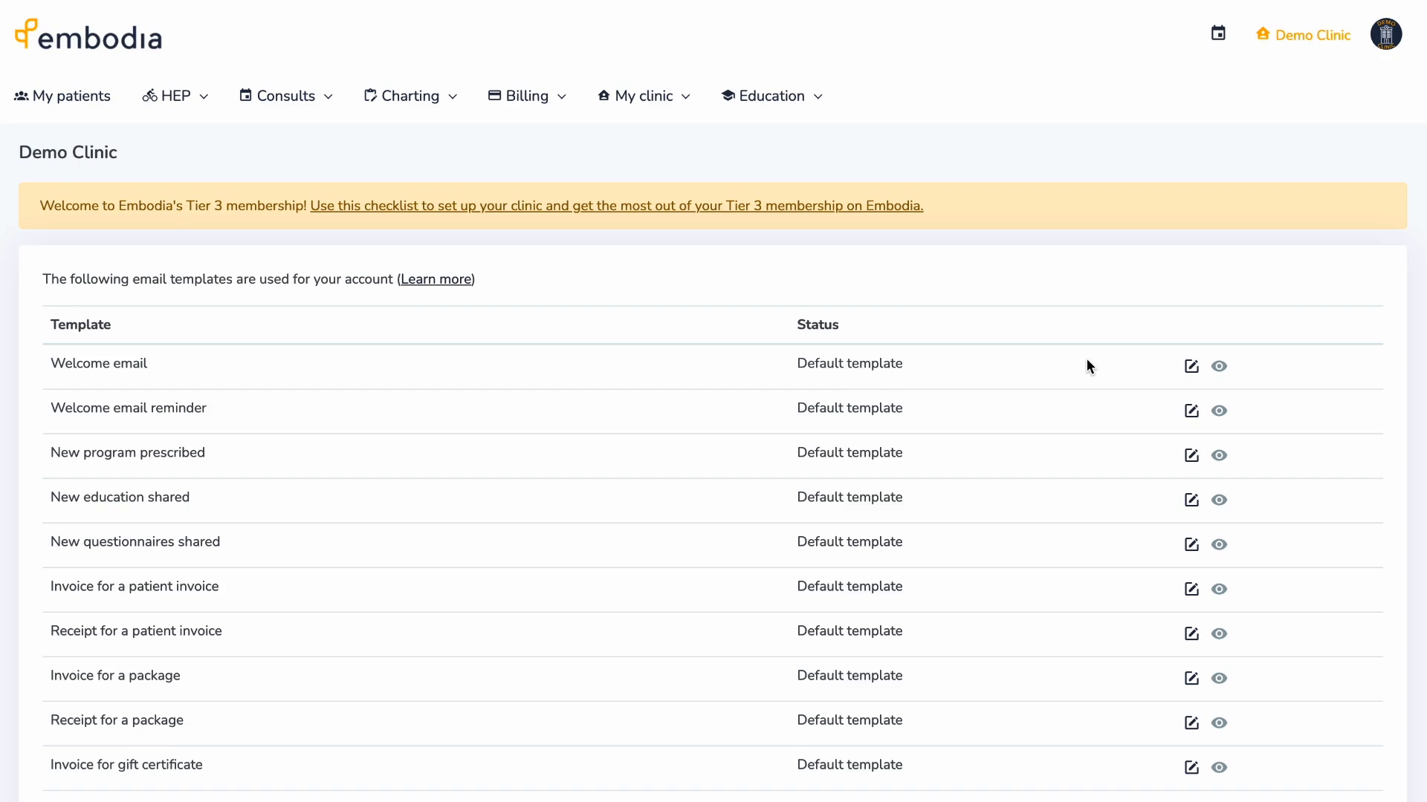
- Open the Consults menu from the clinic's email templates page
{"action": "left_click", "coordinate": [318, 97]}
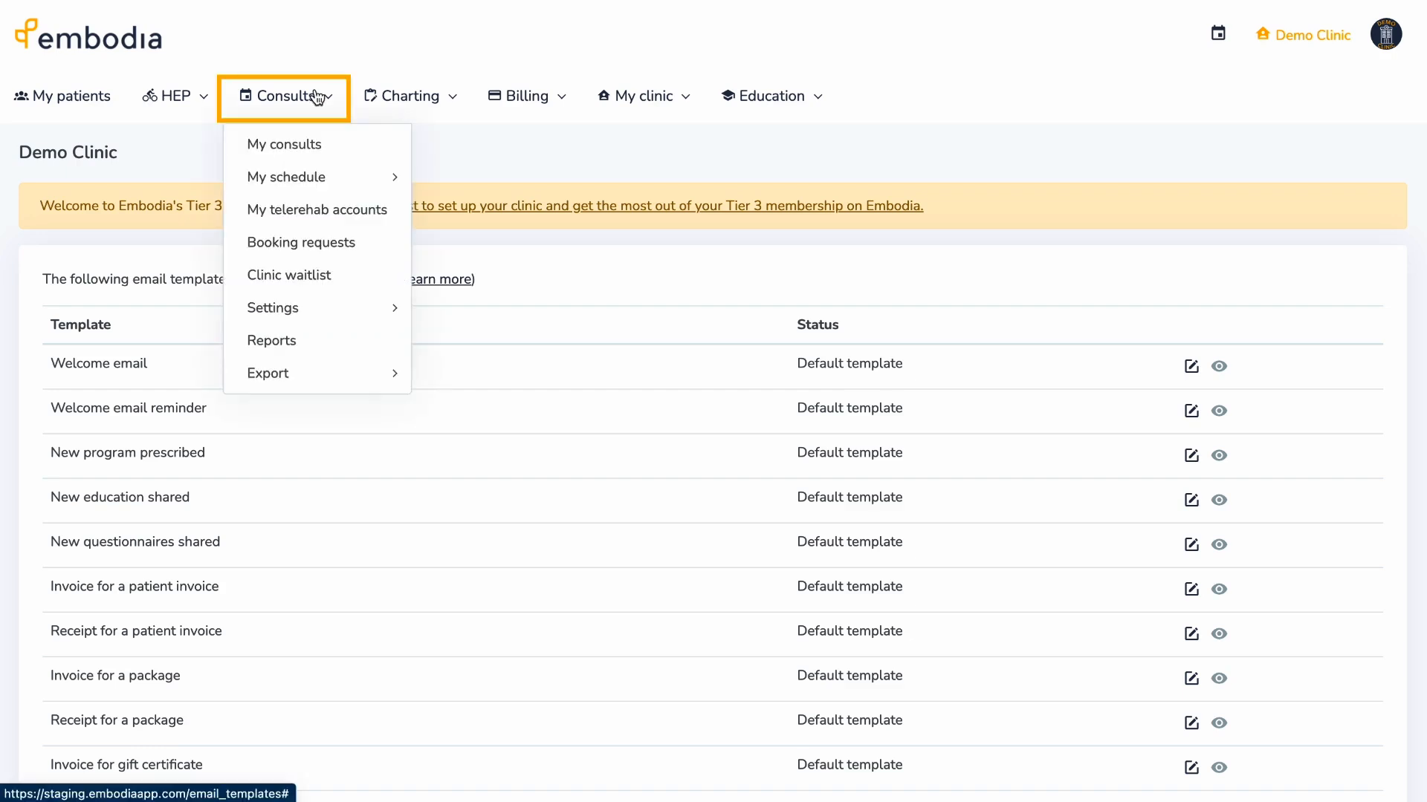
- Go to Consults > Settings > For the clinic account > Clinic consult settings
{"action": "mouse_move", "coordinate": [378, 306]}
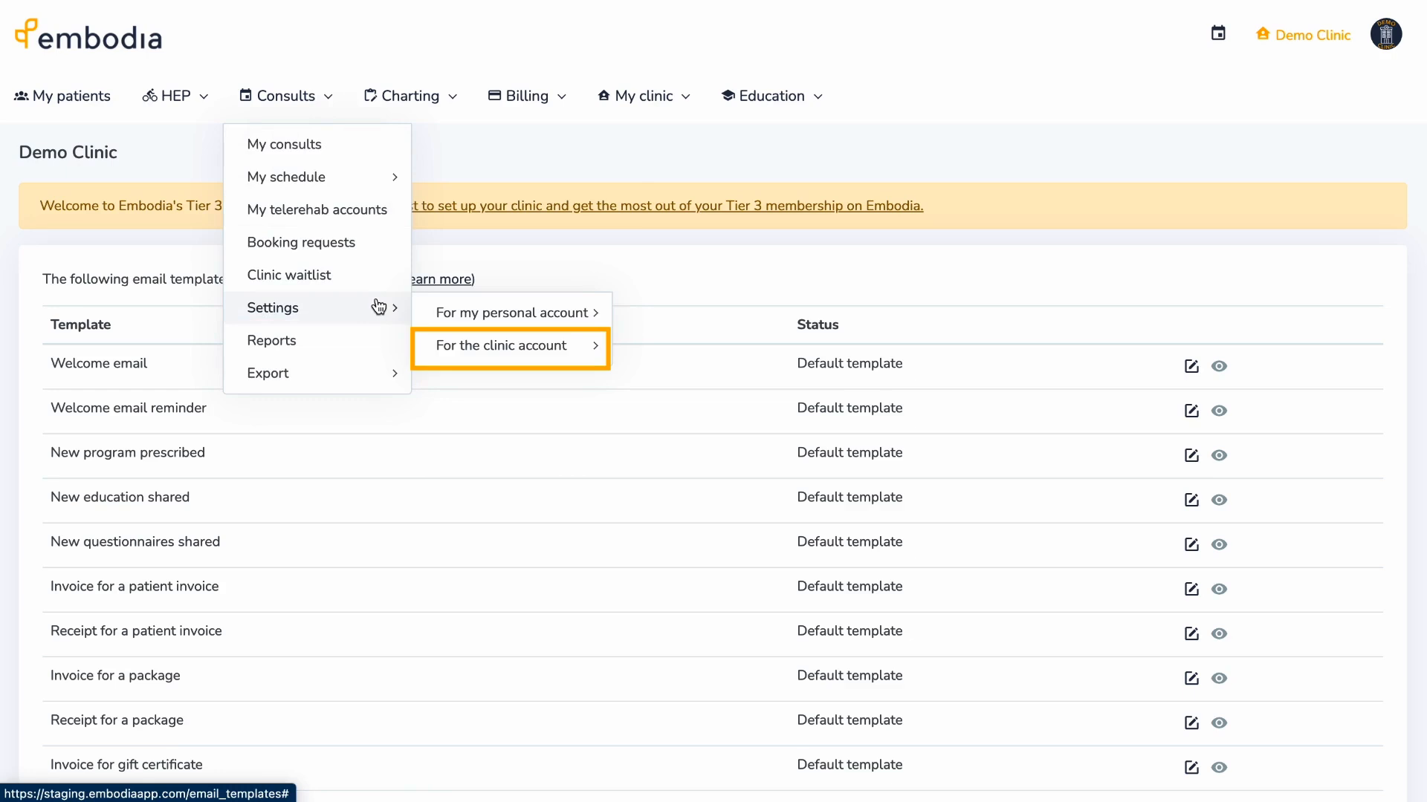
{"action": "mouse_move", "coordinate": [547, 345]}
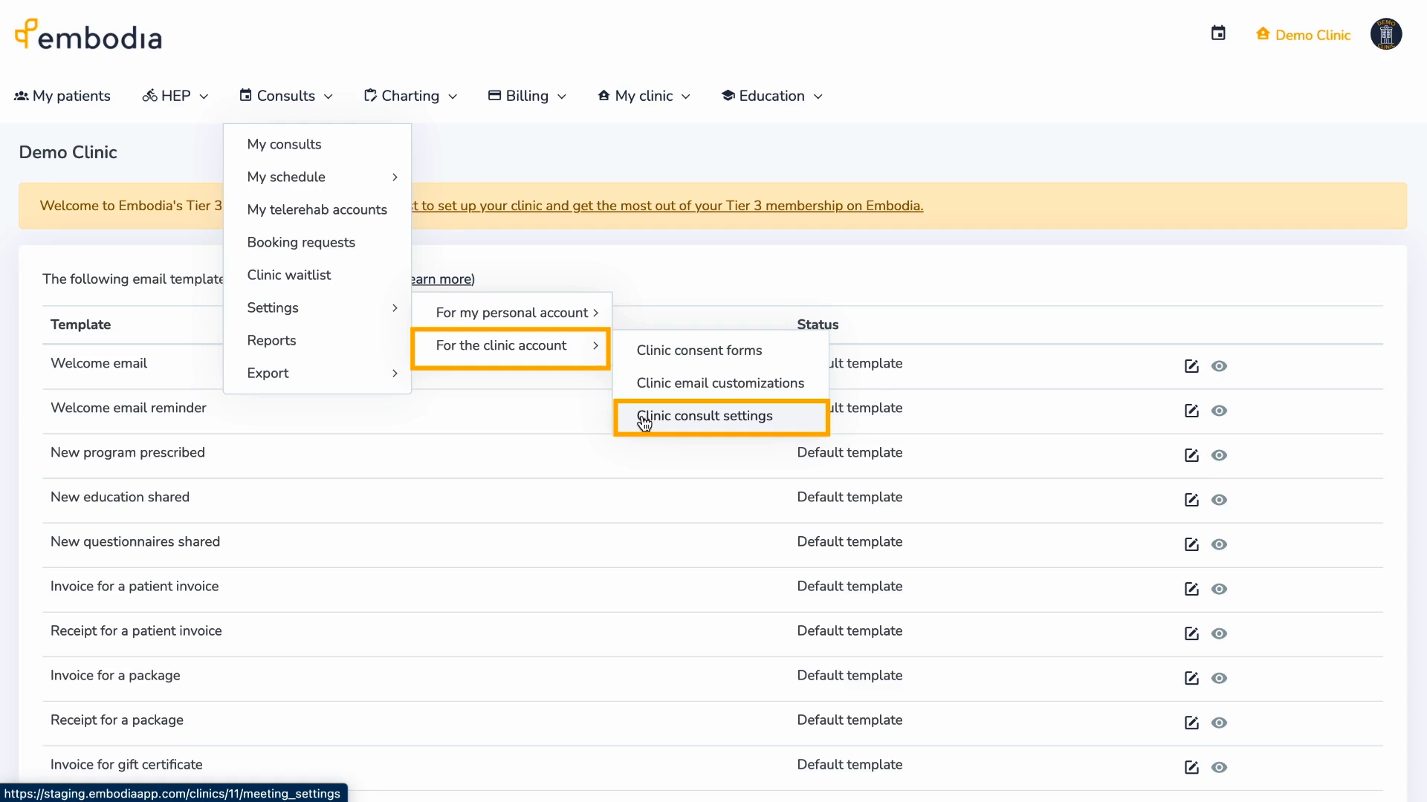
{"action": "left_click", "coordinate": [643, 421]}
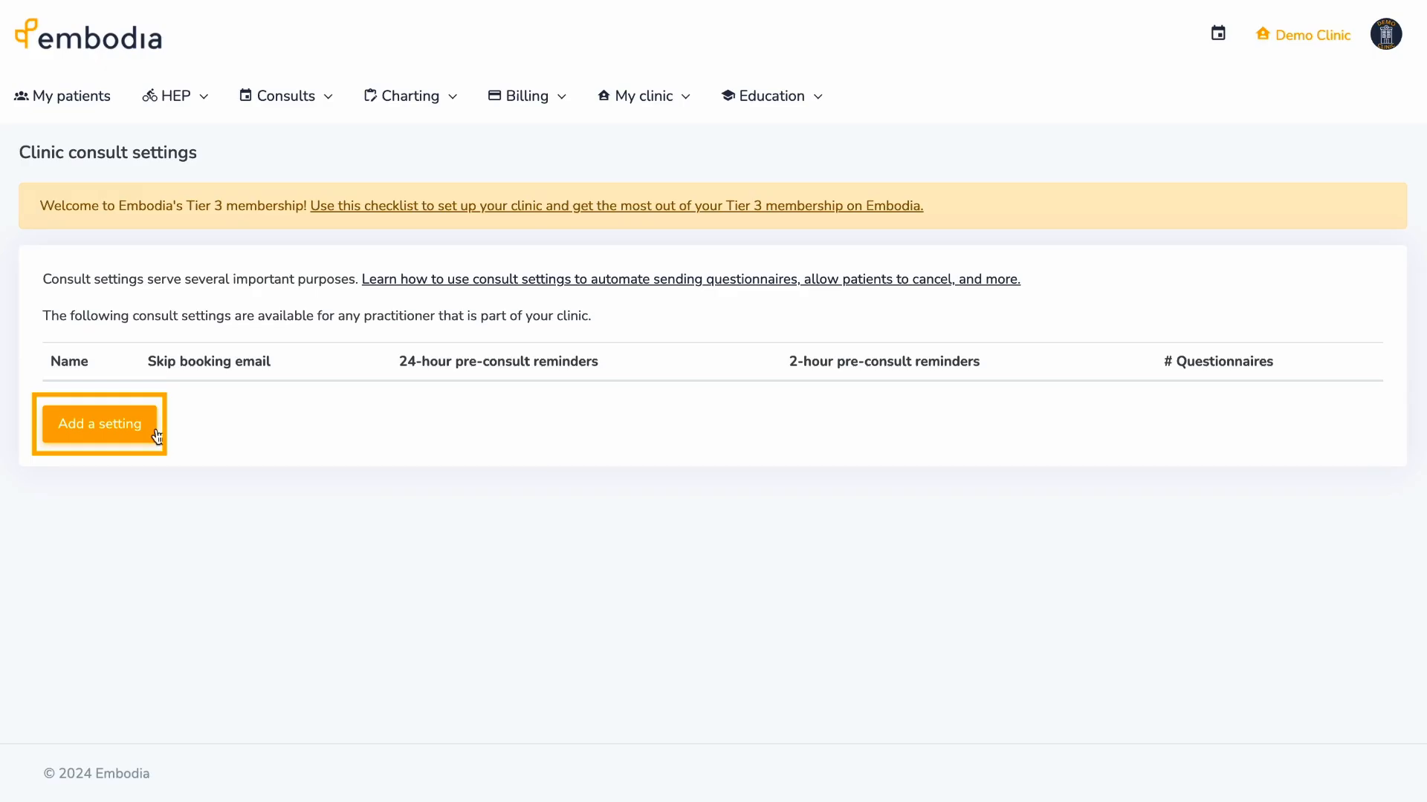
- Start a 'New assessment' consult setting that stops patients cancelling or rescheduling themselves
{"action": "left_click", "coordinate": [156, 435]}
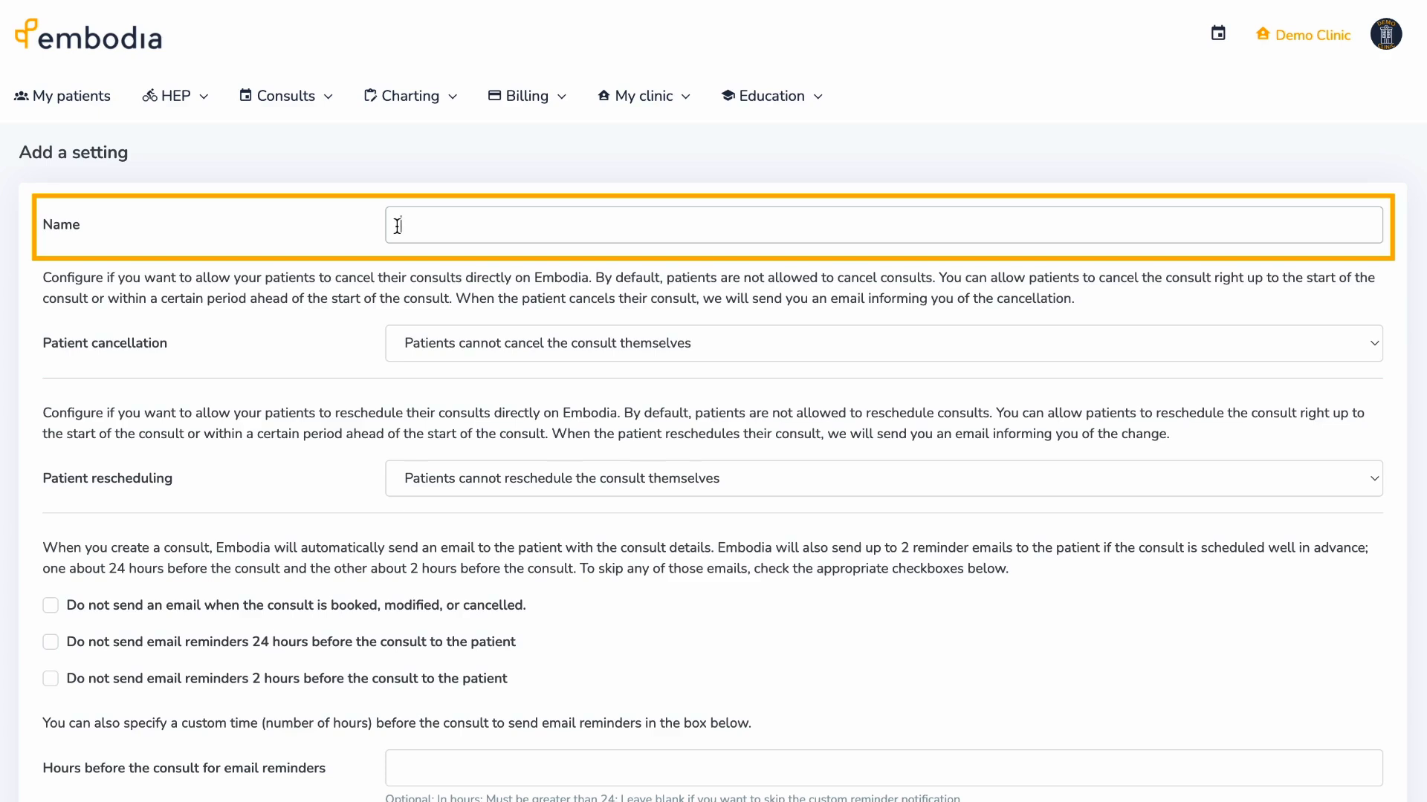
{"action": "type", "text": "New assessment"}
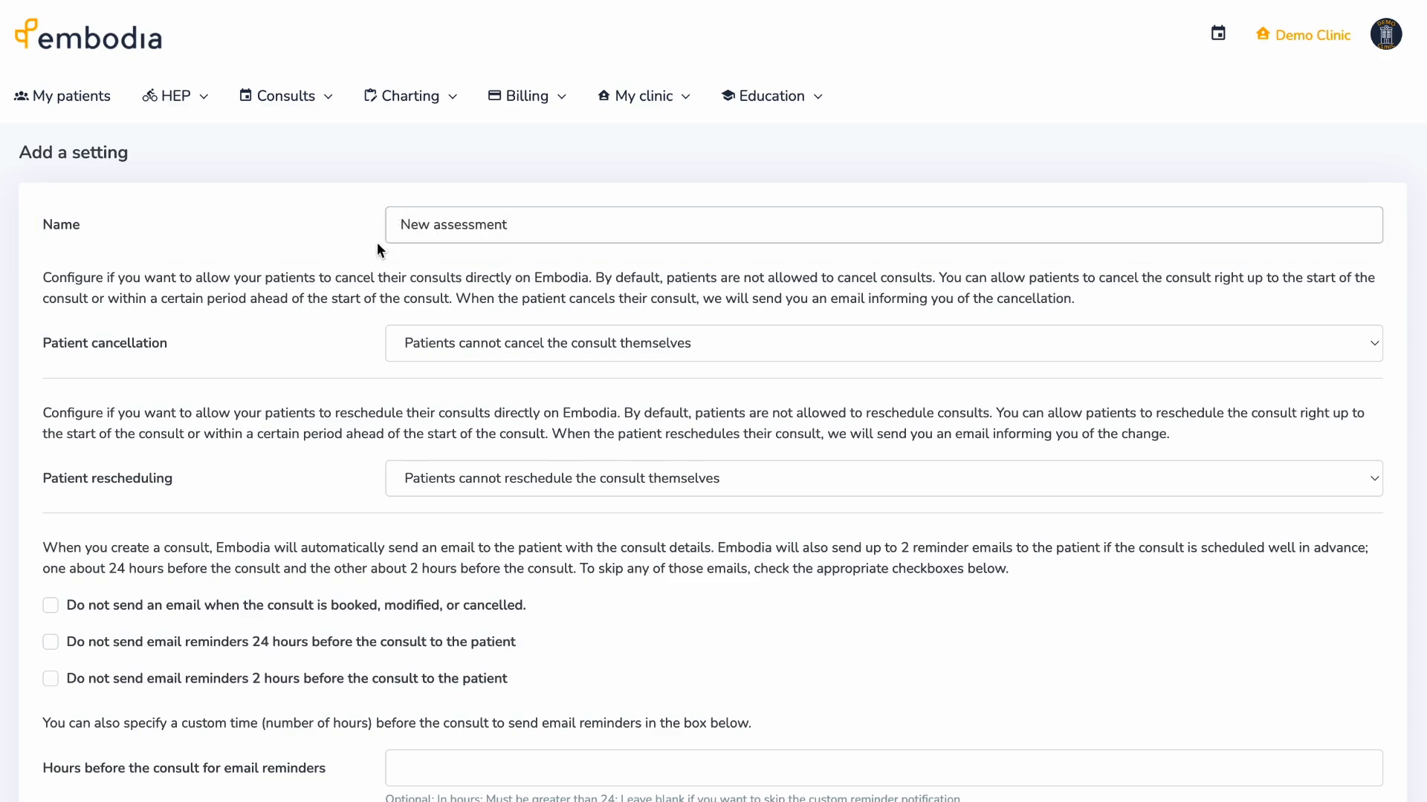
{"action": "scroll", "coordinate": [787, 367], "scroll_direction": "down", "scroll_amount": 2}
{"action": "left_click", "coordinate": [810, 210]}
{"action": "left_click", "coordinate": [808, 205]}
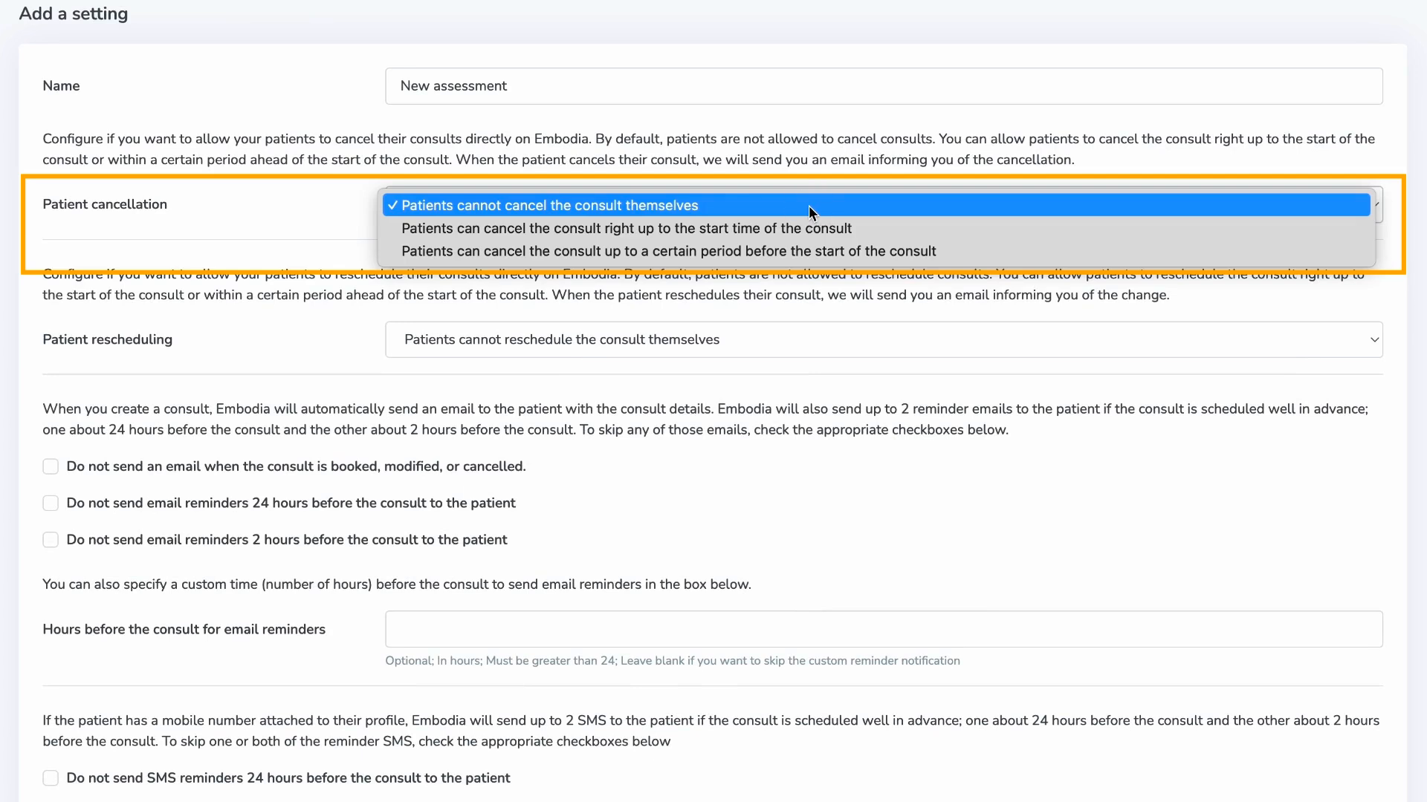
{"action": "left_click", "coordinate": [818, 339]}
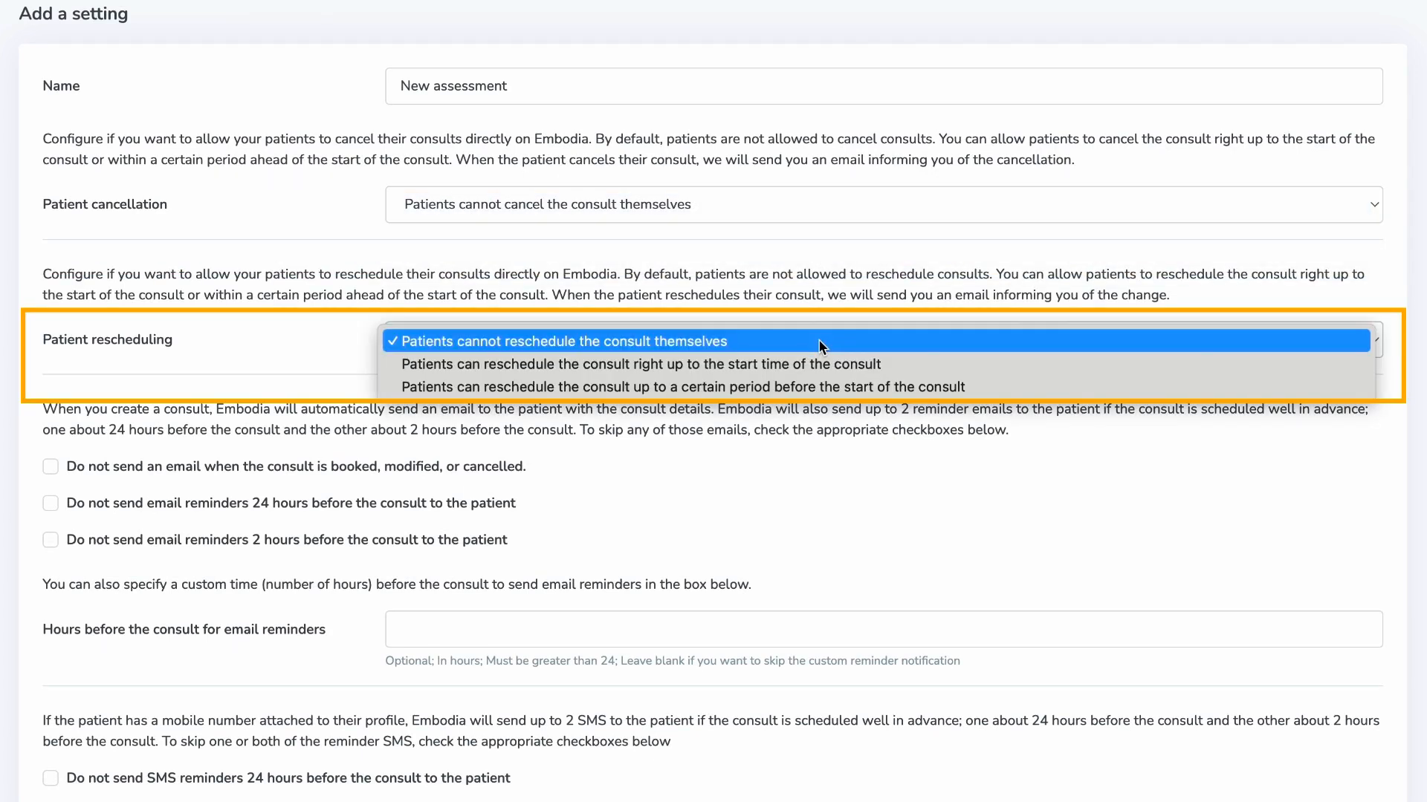
{"action": "left_click", "coordinate": [818, 339]}
- Skip the 24-hour and 2-hour email reminders and add a 72-hour email reminder
{"action": "scroll", "coordinate": [794, 476], "scroll_direction": "down", "scroll_amount": 3}
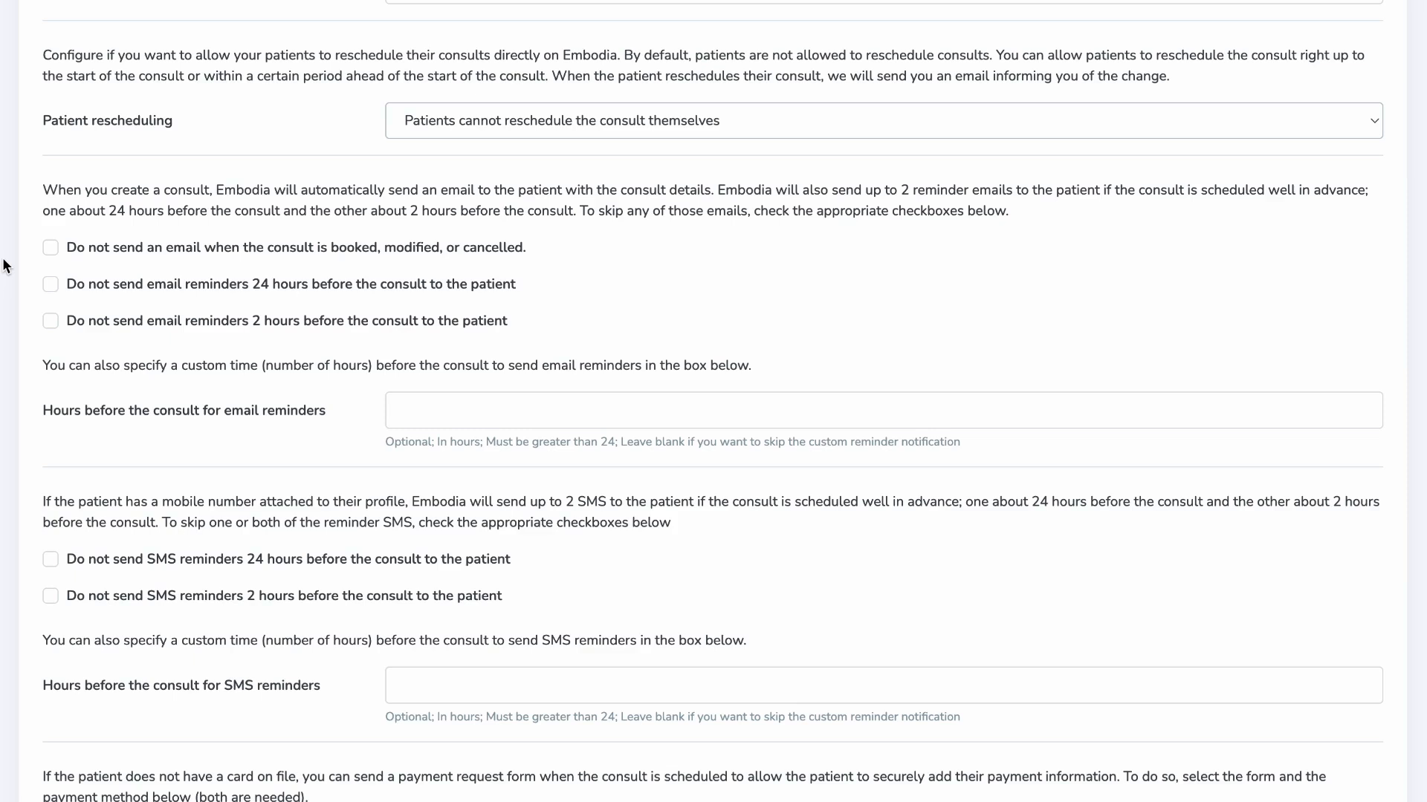
{"action": "left_click", "coordinate": [51, 321]}
{"action": "left_click", "coordinate": [48, 286]}
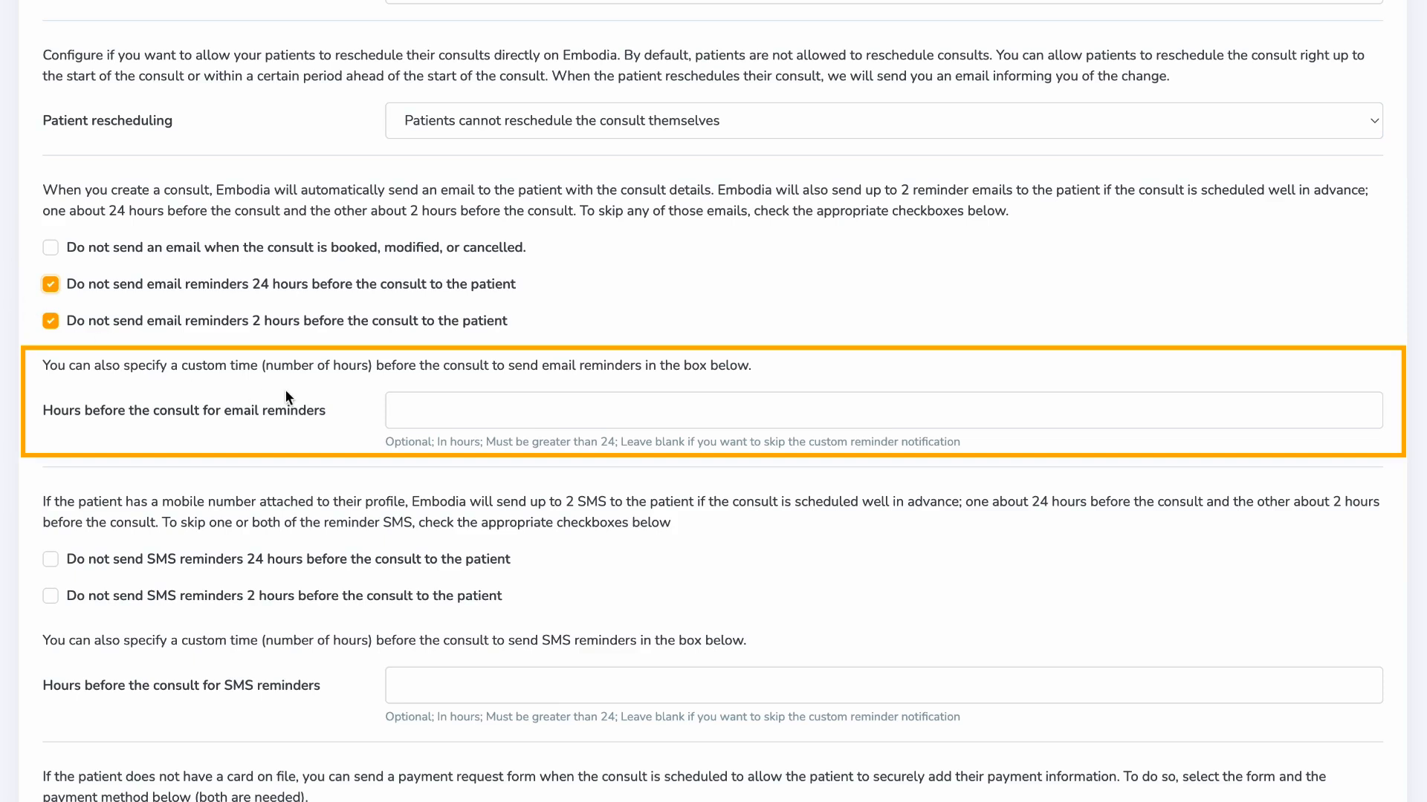
{"action": "left_click", "coordinate": [398, 407]}
{"action": "type", "text": "72"}
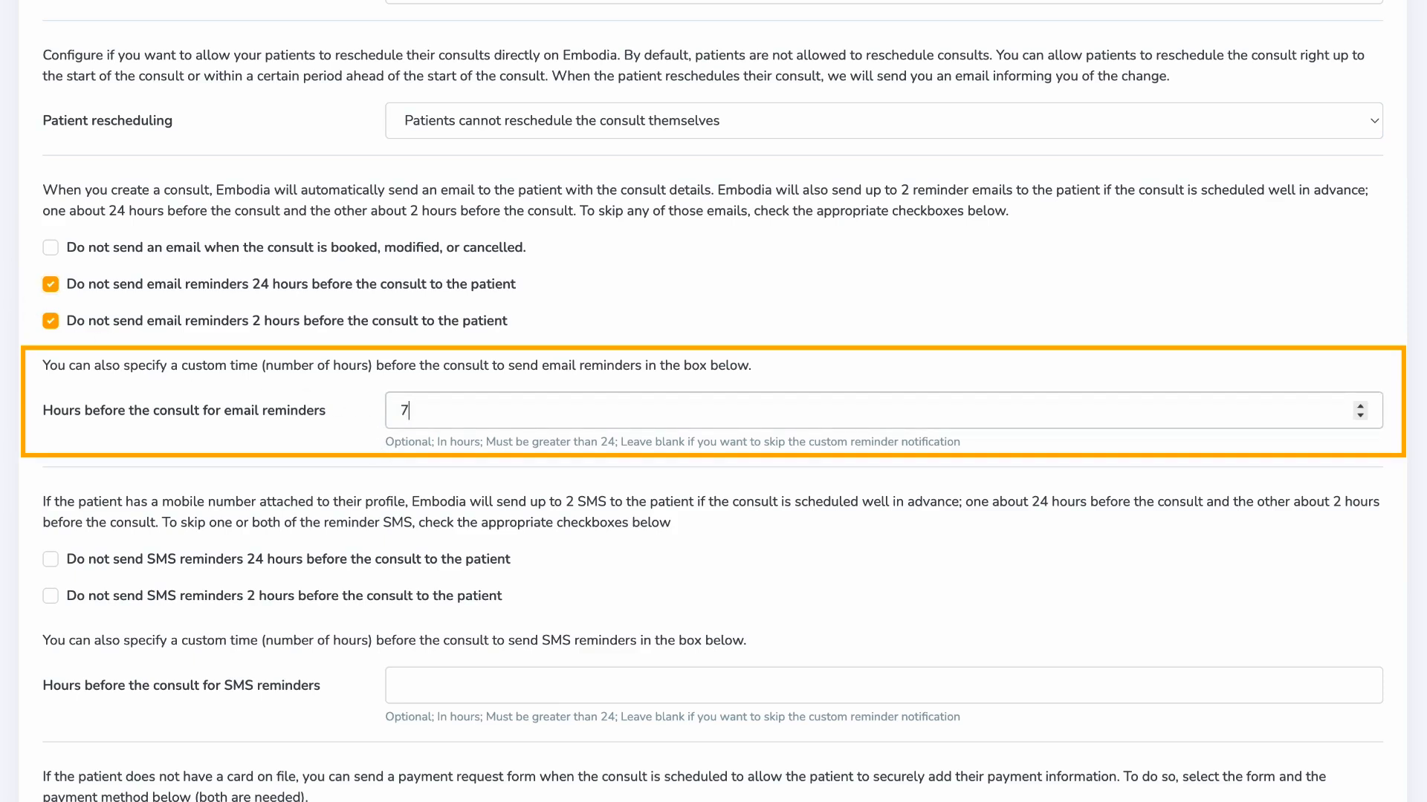
{"action": "left_click", "coordinate": [342, 463]}
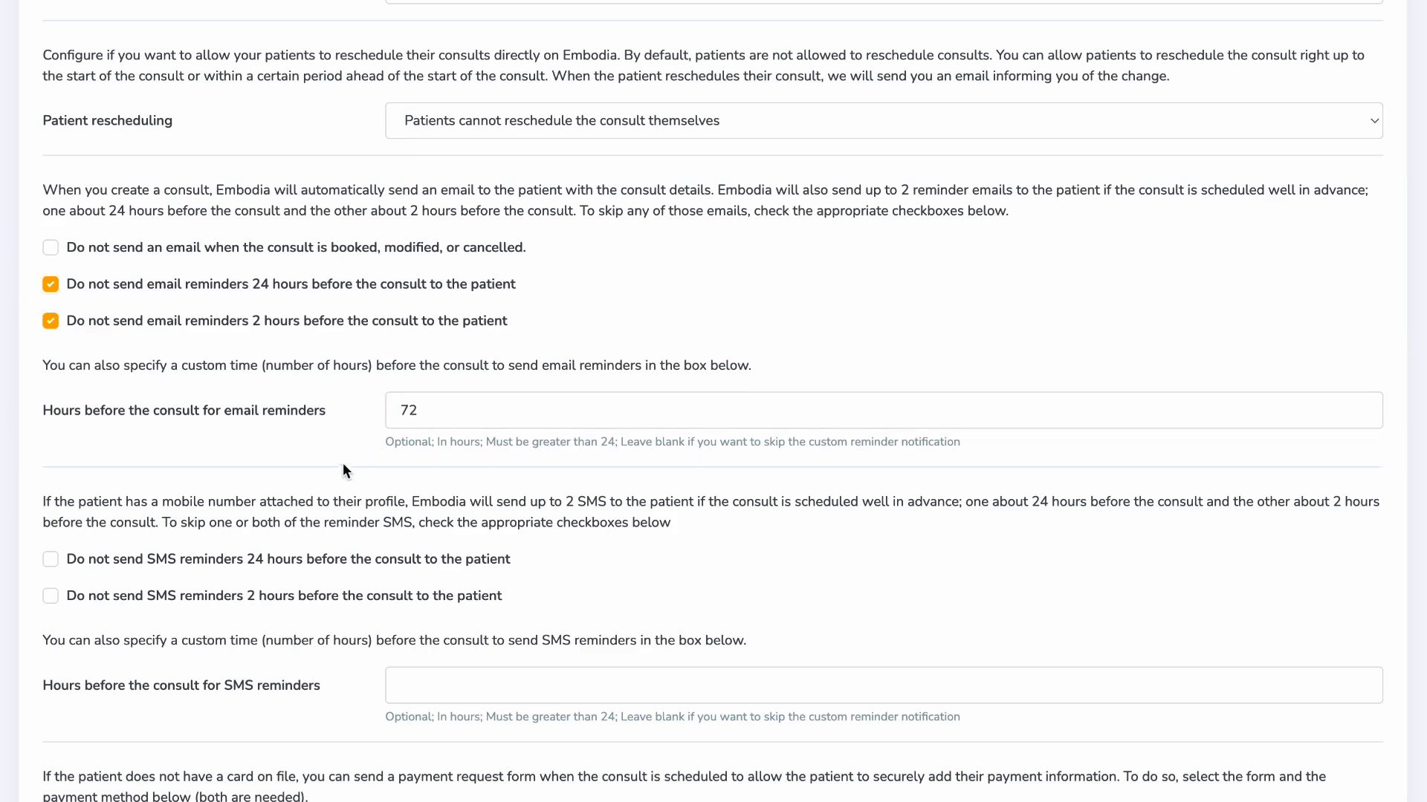
{"action": "scroll", "coordinate": [342, 462], "scroll_direction": "down", "scroll_amount": 2}
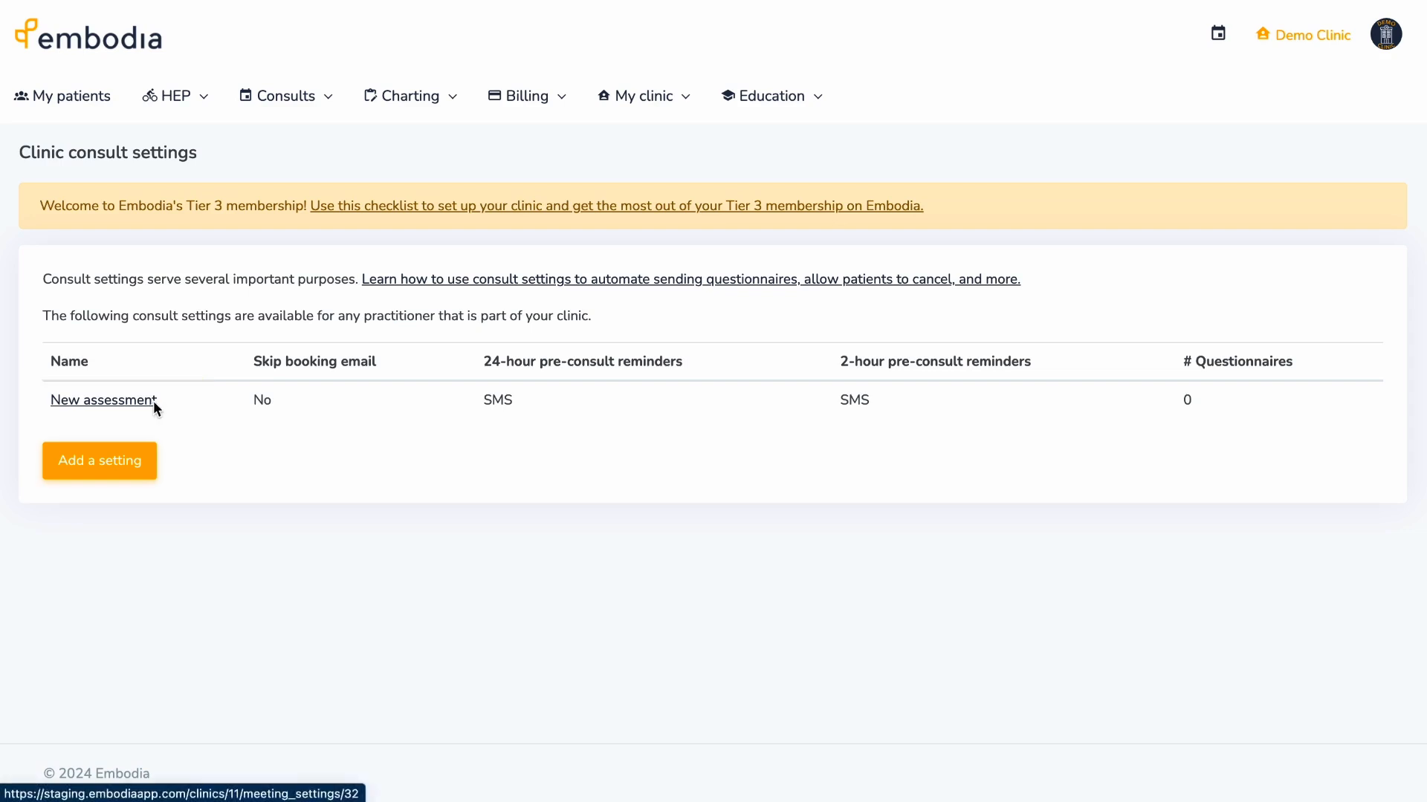
{"action": "left_click", "coordinate": [153, 399]}
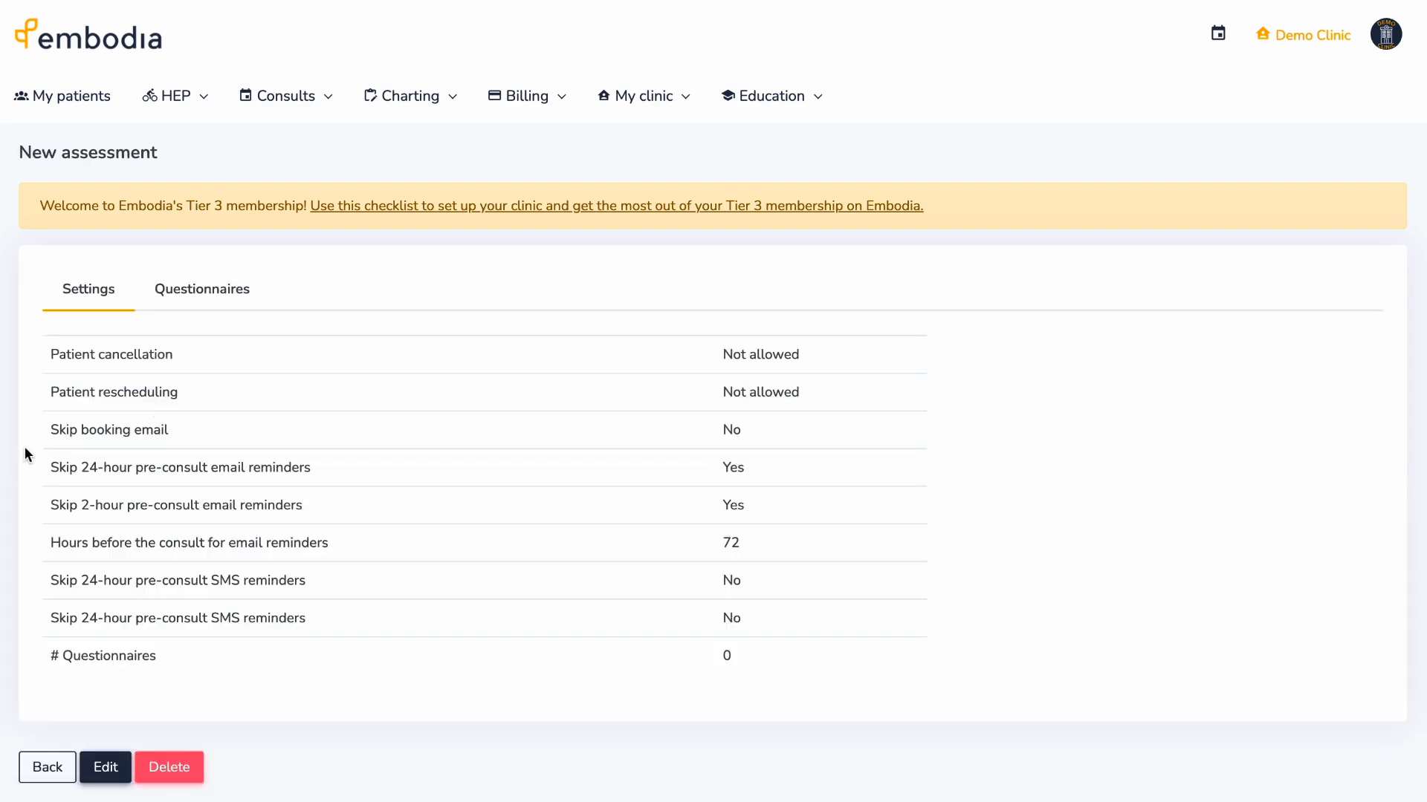
- Attach the Sample questionnaire to New assessment, shared when scheduled and completed every consult
{"action": "scroll", "coordinate": [24, 447], "scroll_direction": "down", "scroll_amount": 2}
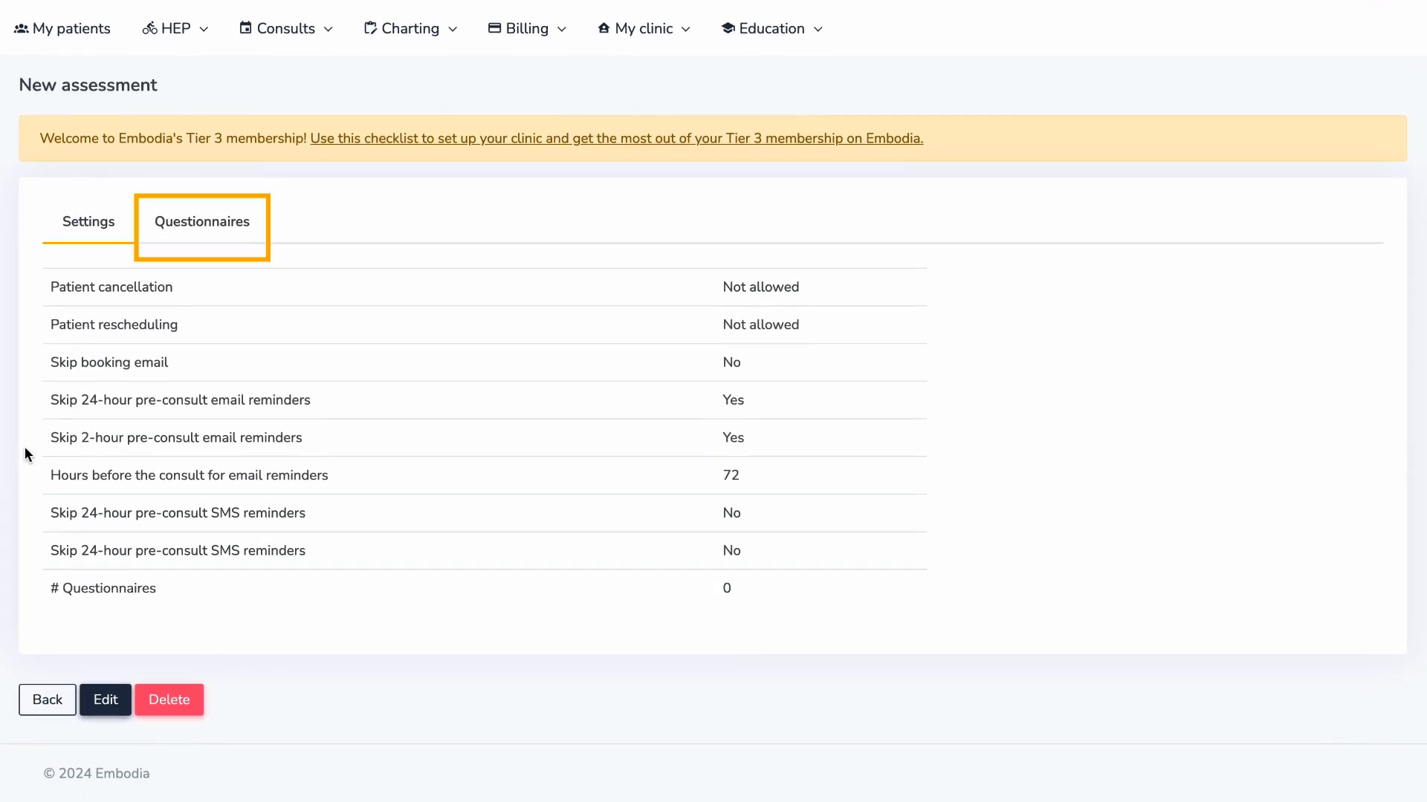
{"action": "left_click", "coordinate": [227, 225]}
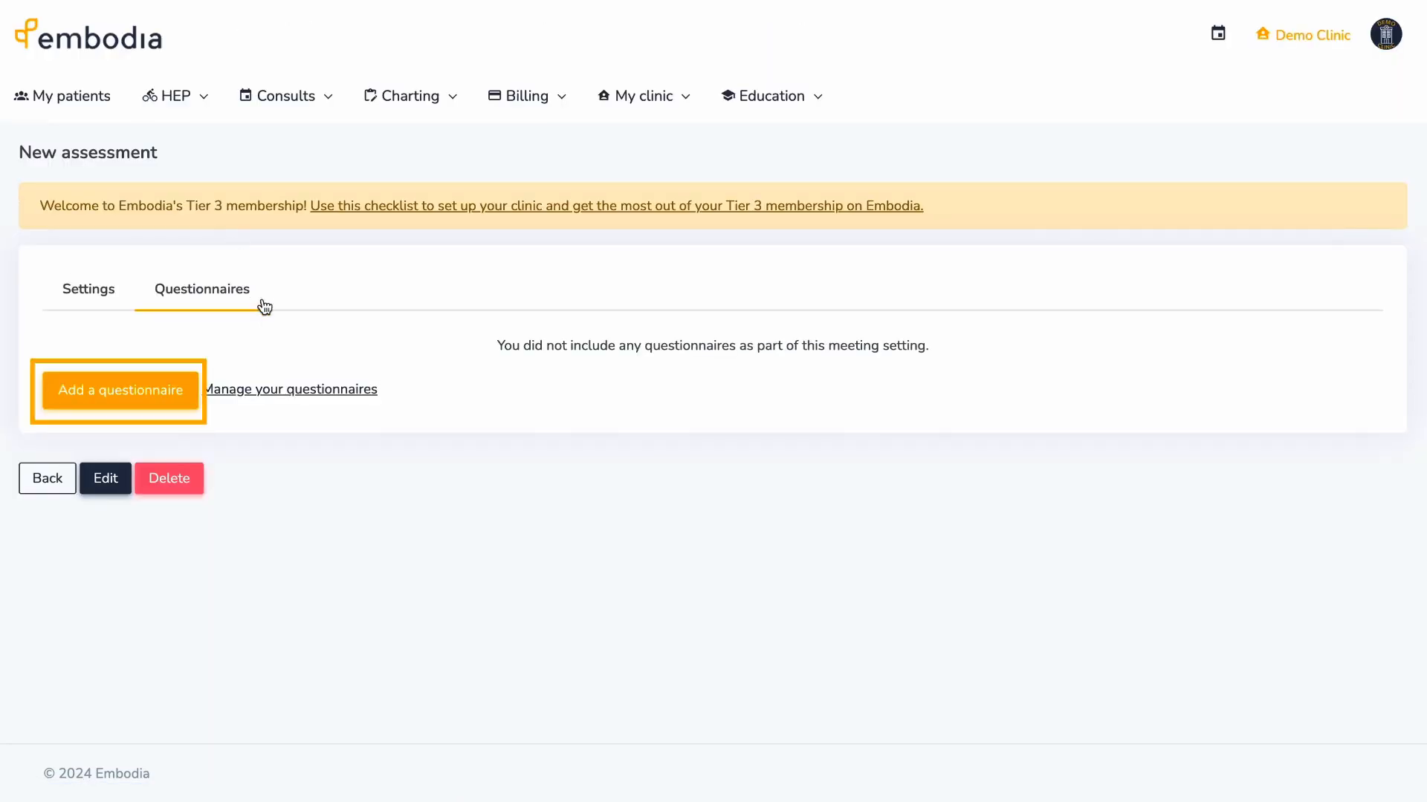
{"action": "left_click", "coordinate": [191, 388]}
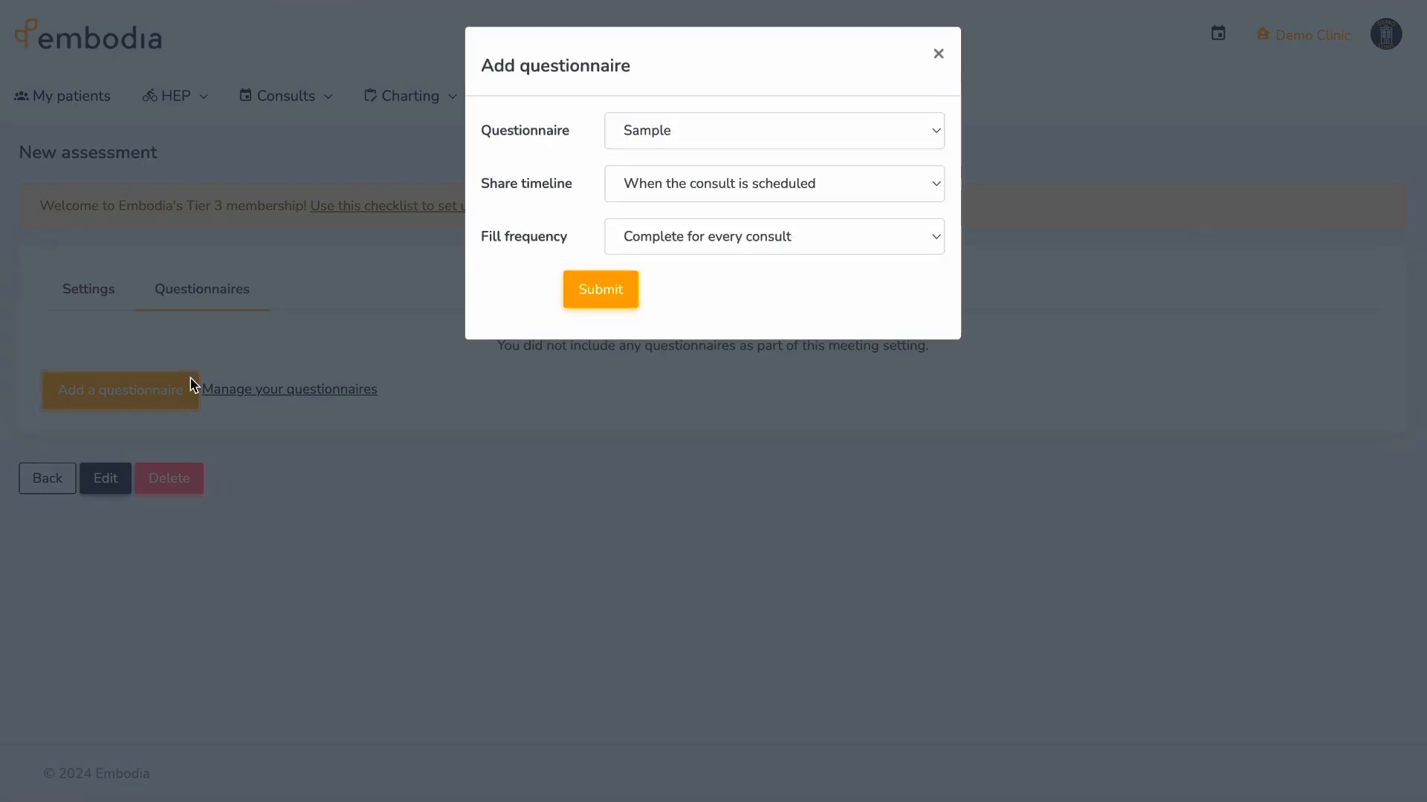
{"action": "left_click", "coordinate": [932, 184]}
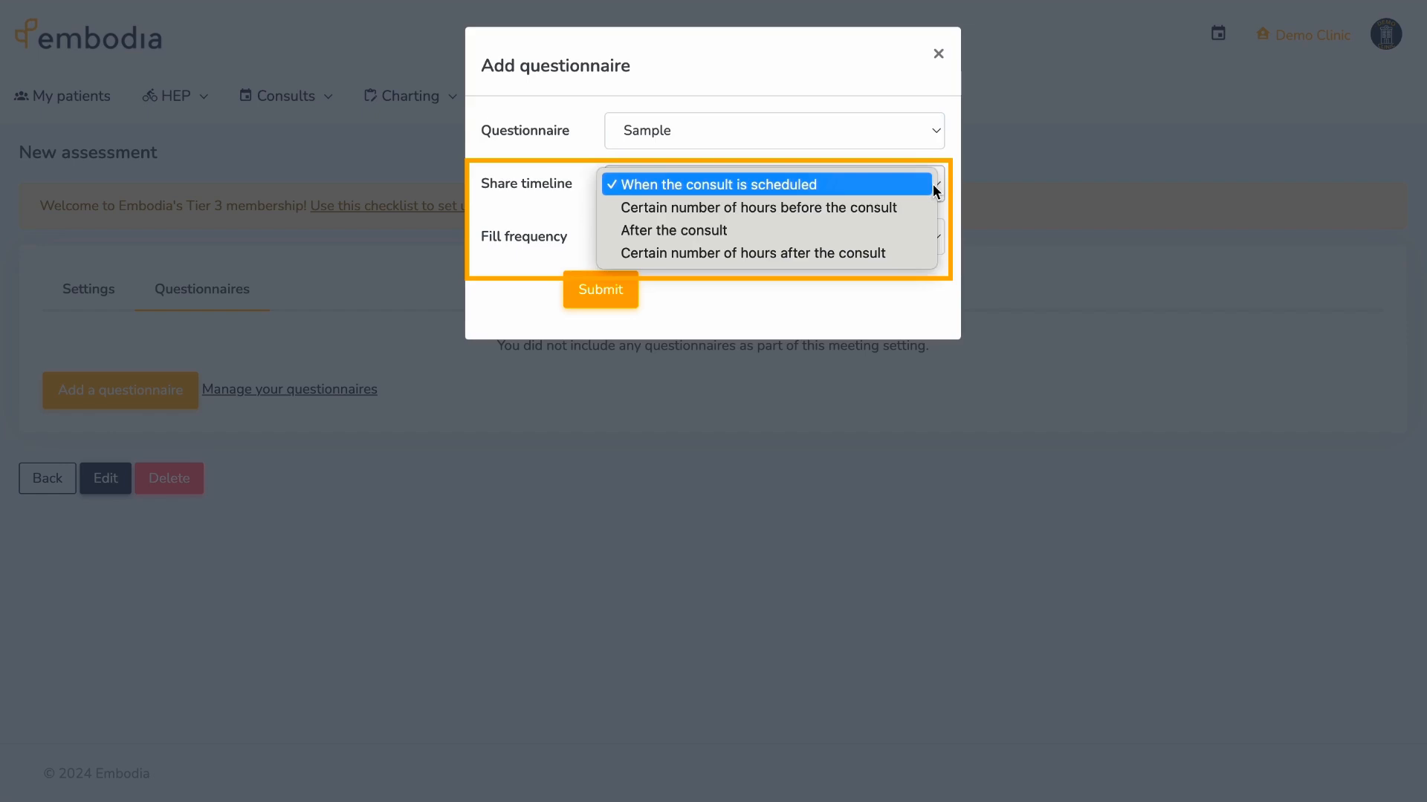
{"action": "left_click", "coordinate": [934, 191]}
{"action": "left_click", "coordinate": [940, 237]}
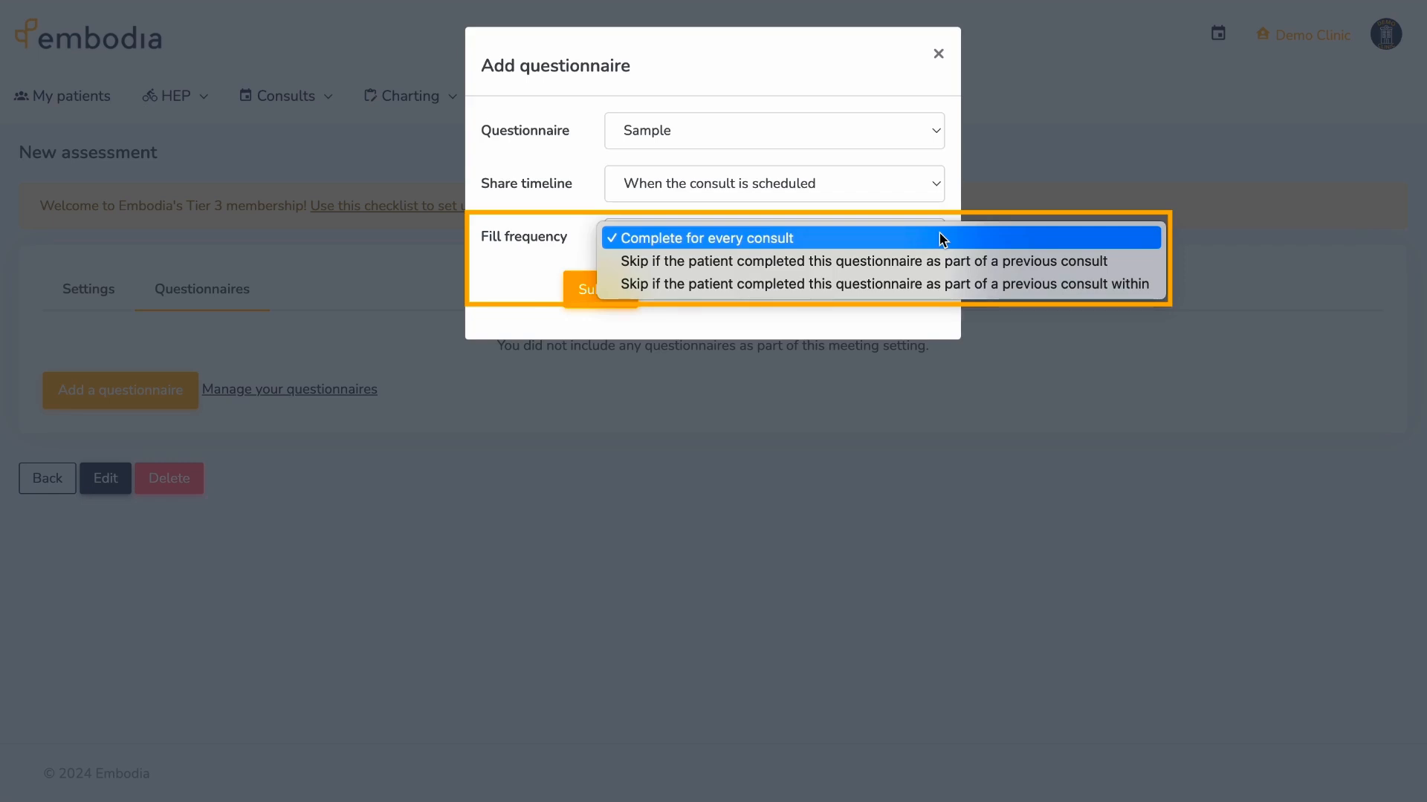
{"action": "left_click", "coordinate": [942, 239]}
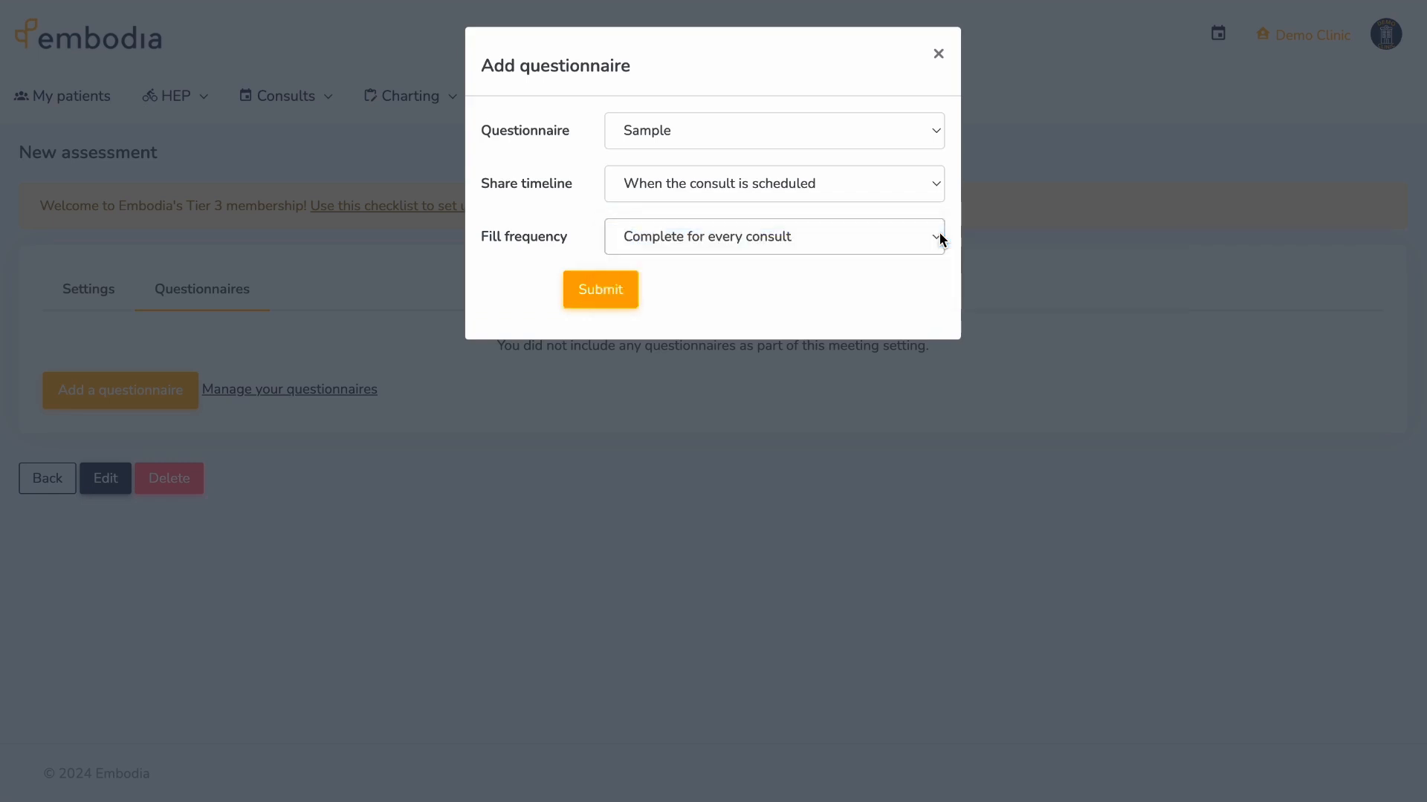
{"action": "left_click", "coordinate": [613, 295]}
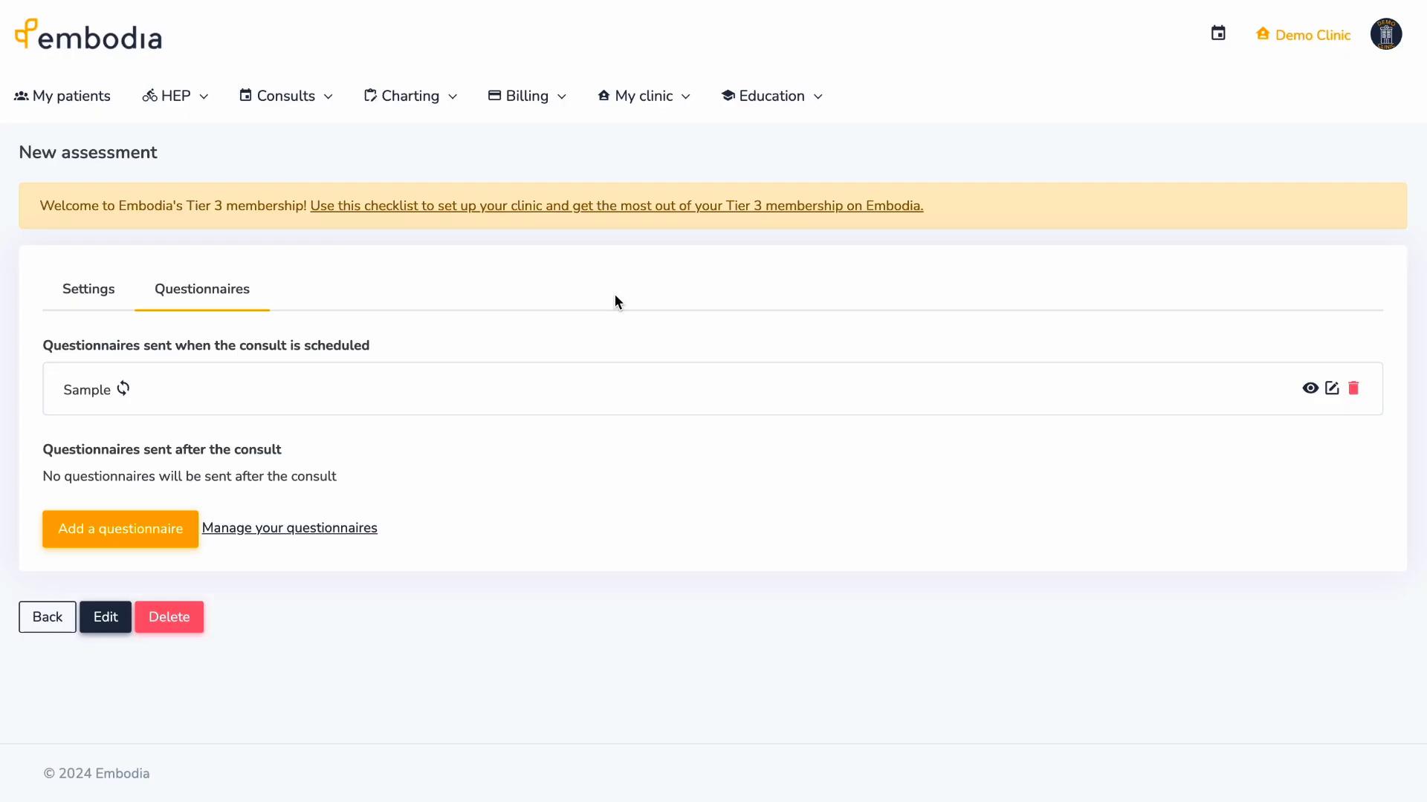
- Go to My clinic > Billing settings > Payment methods and add a Cash payment method
{"action": "left_click", "coordinate": [666, 92]}
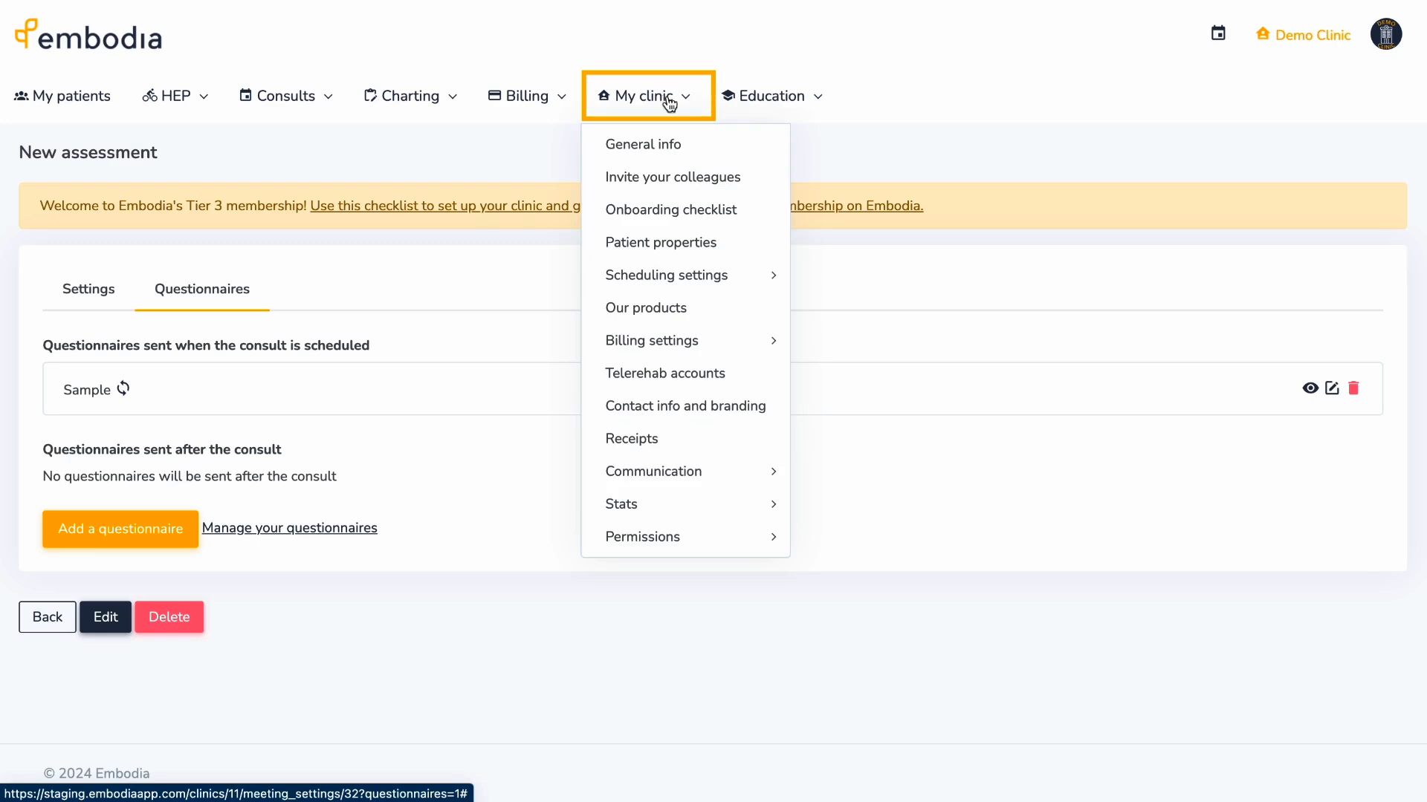
{"action": "left_click", "coordinate": [698, 339]}
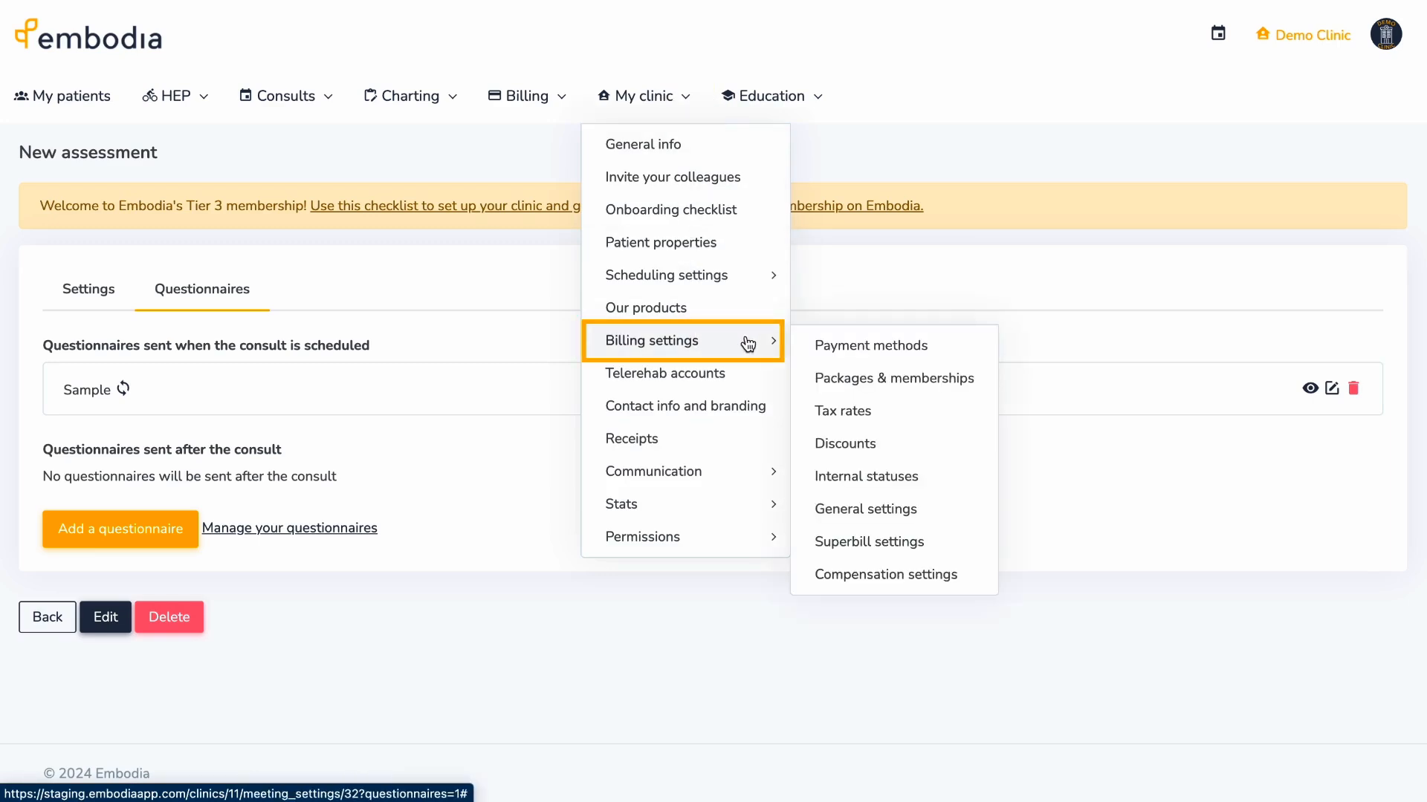
{"action": "left_click", "coordinate": [942, 344]}
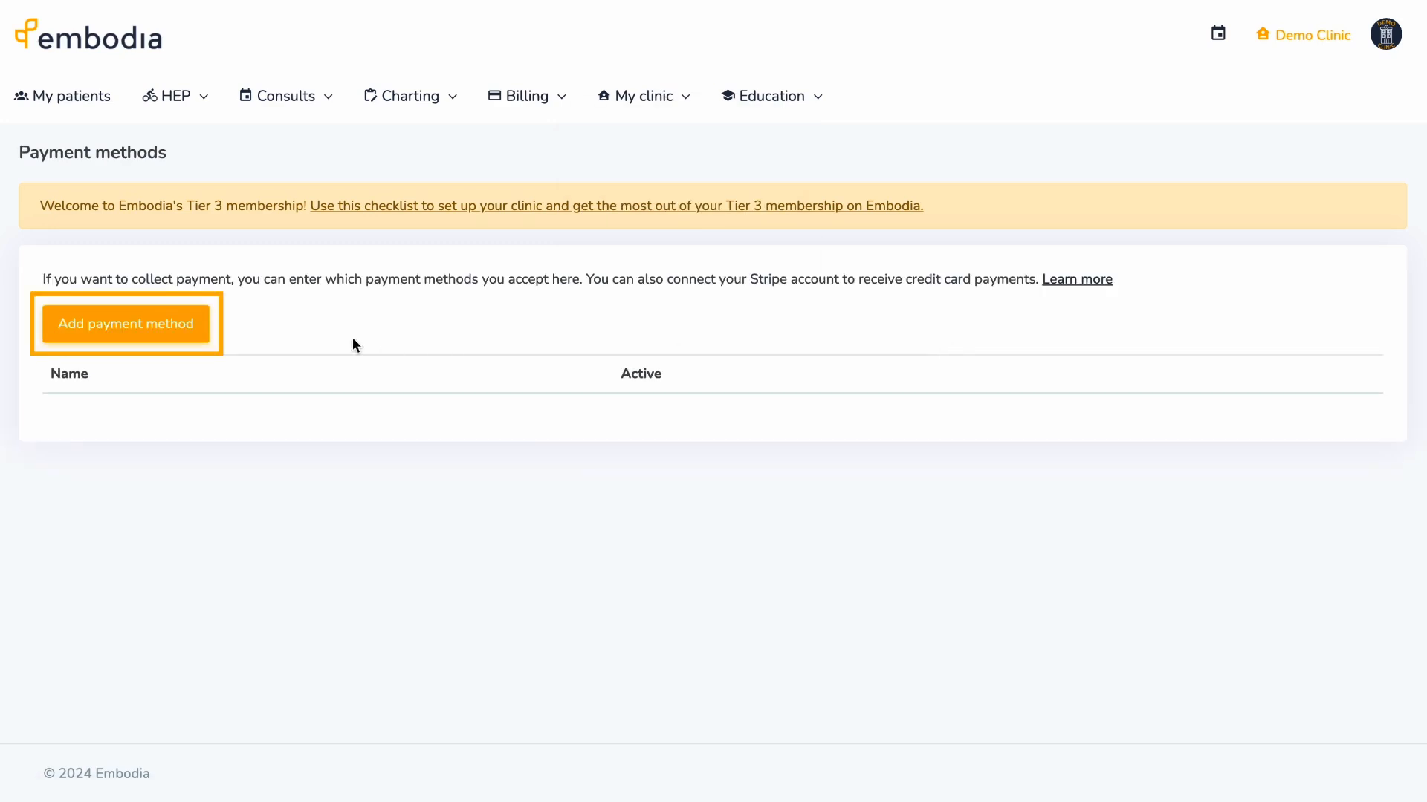
{"action": "left_click", "coordinate": [198, 329]}
{"action": "left_click", "coordinate": [579, 137]}
{"action": "type", "text": "Cash"}
{"action": "left_click", "coordinate": [497, 368]}
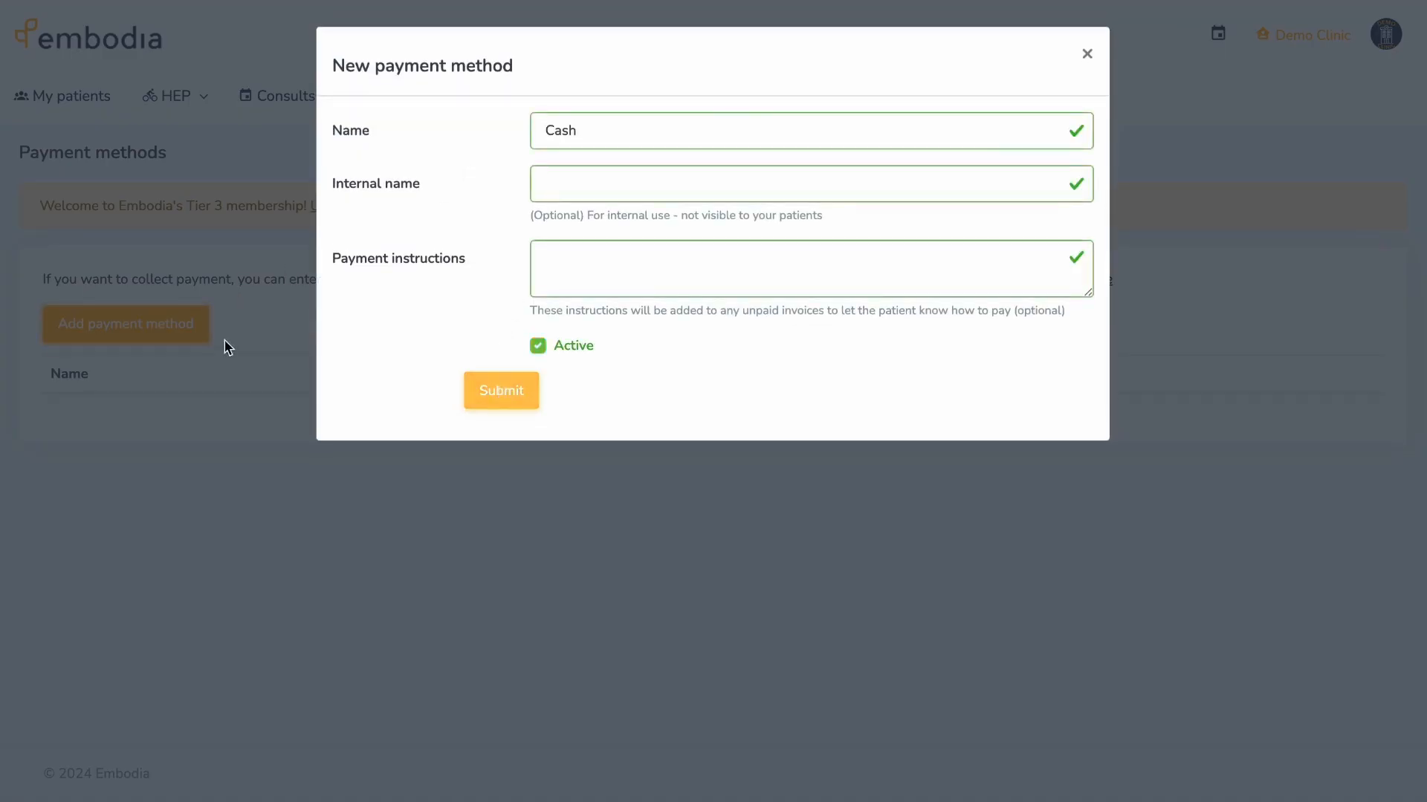
- Add Credit card and Square as further payment methods
{"action": "left_click", "coordinate": [191, 324]}
{"action": "type", "text": "C"}
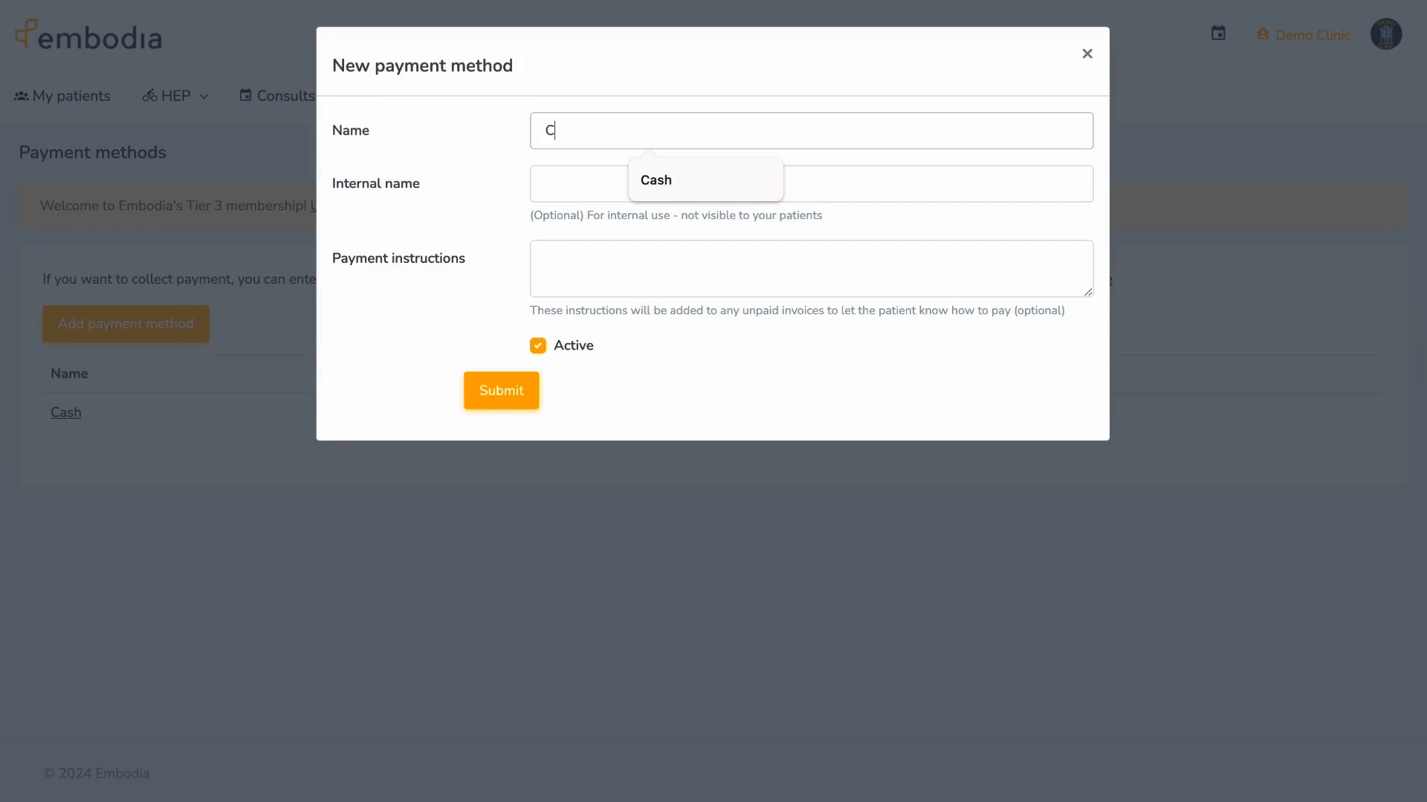
{"action": "type", "text": "redit card"}
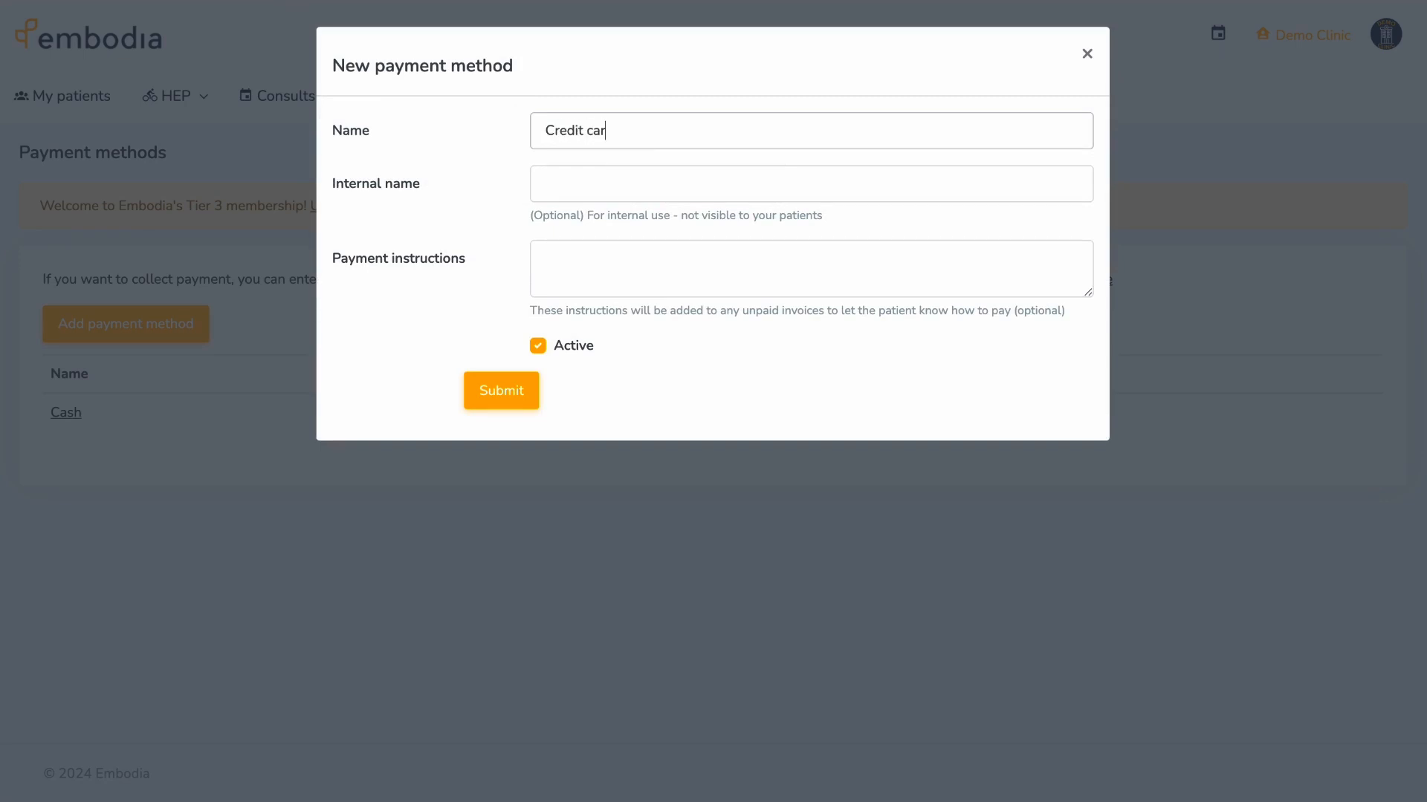
{"action": "left_click", "coordinate": [494, 390]}
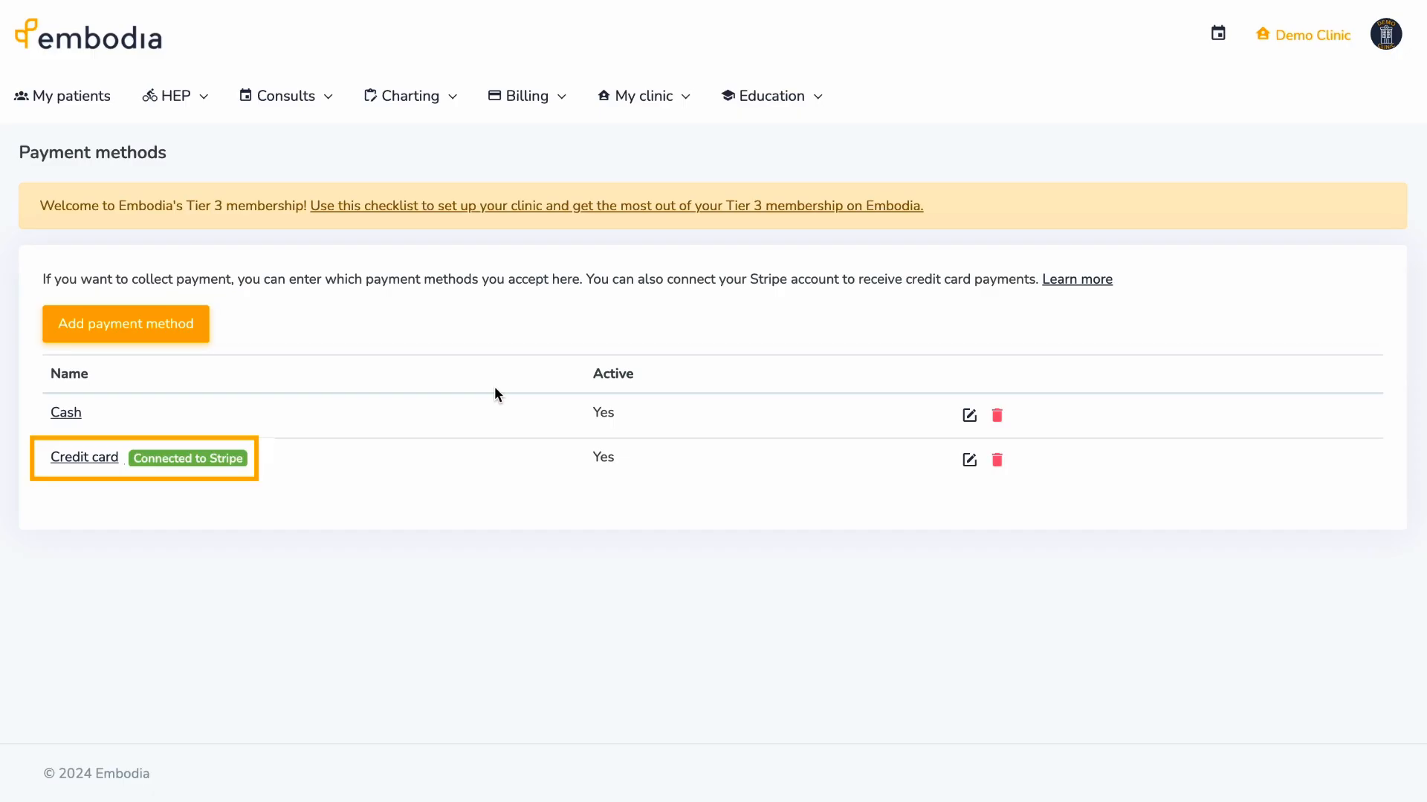
{"action": "left_click", "coordinate": [145, 319]}
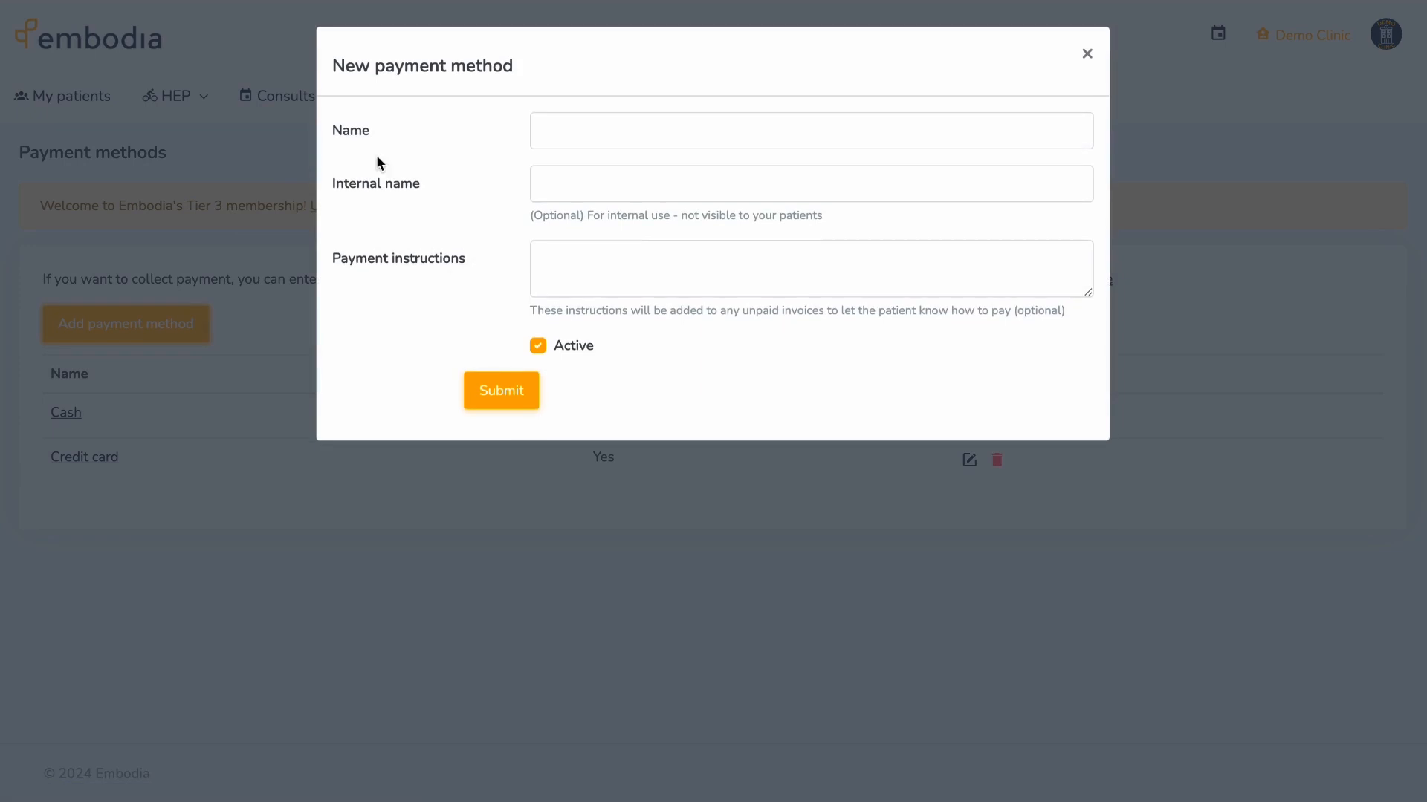
{"action": "left_click", "coordinate": [544, 130]}
{"action": "type", "text": "Square"}
{"action": "left_click", "coordinate": [500, 389]}
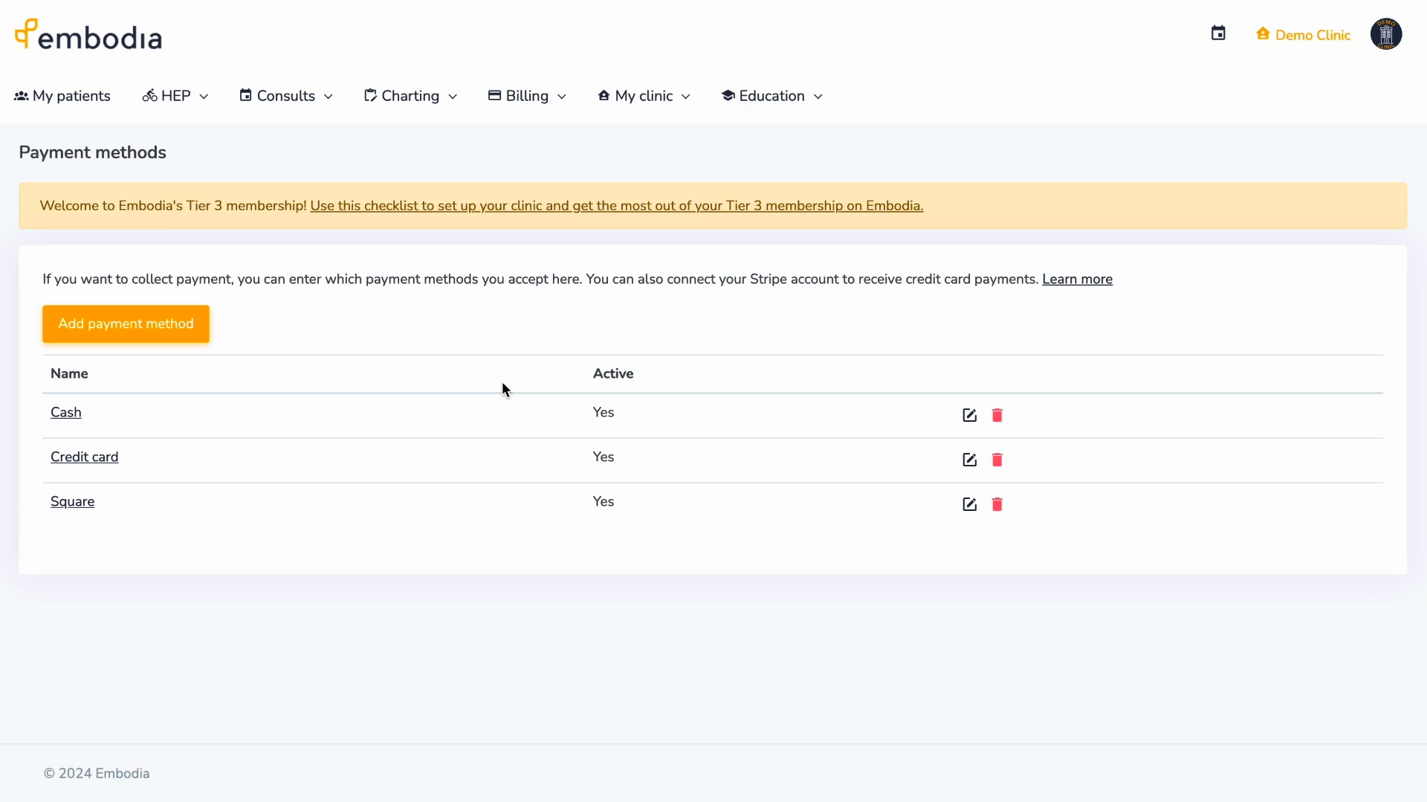
{"action": "left_click", "coordinate": [652, 98]}
- Go to My clinic > Billing settings > Tax rates to view the 13.0% HST rate
{"action": "left_click", "coordinate": [711, 341]}
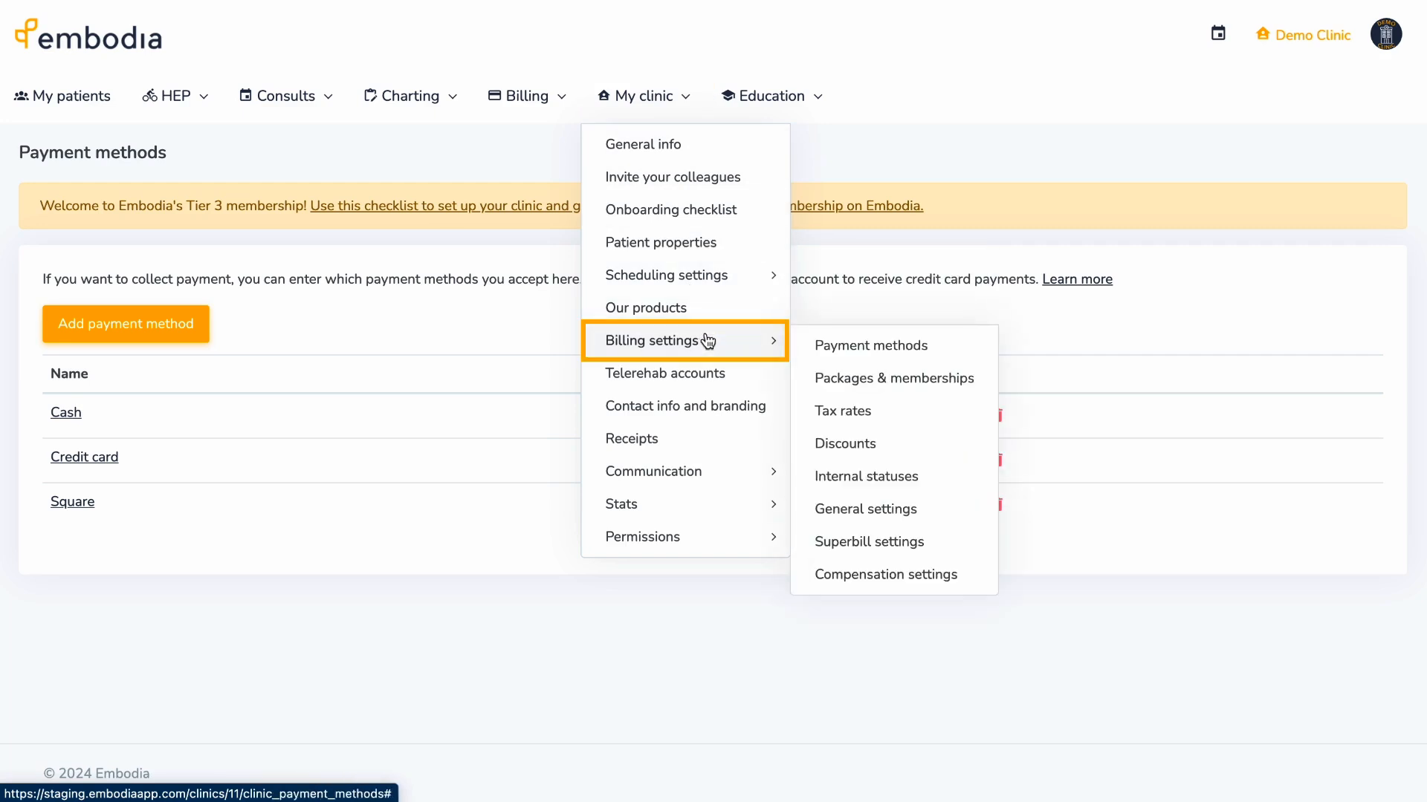
{"action": "left_click", "coordinate": [898, 414]}
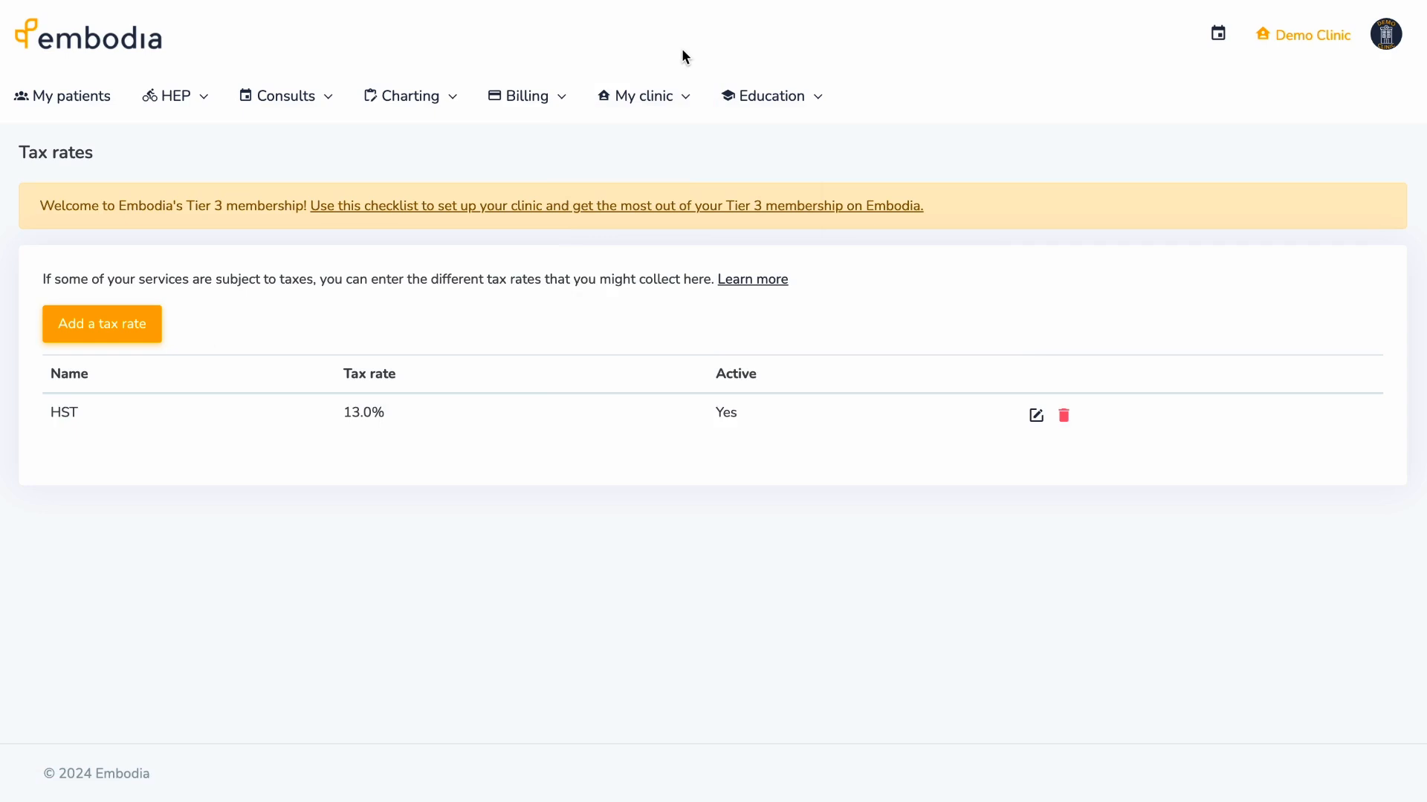
{"action": "left_click", "coordinate": [668, 94]}
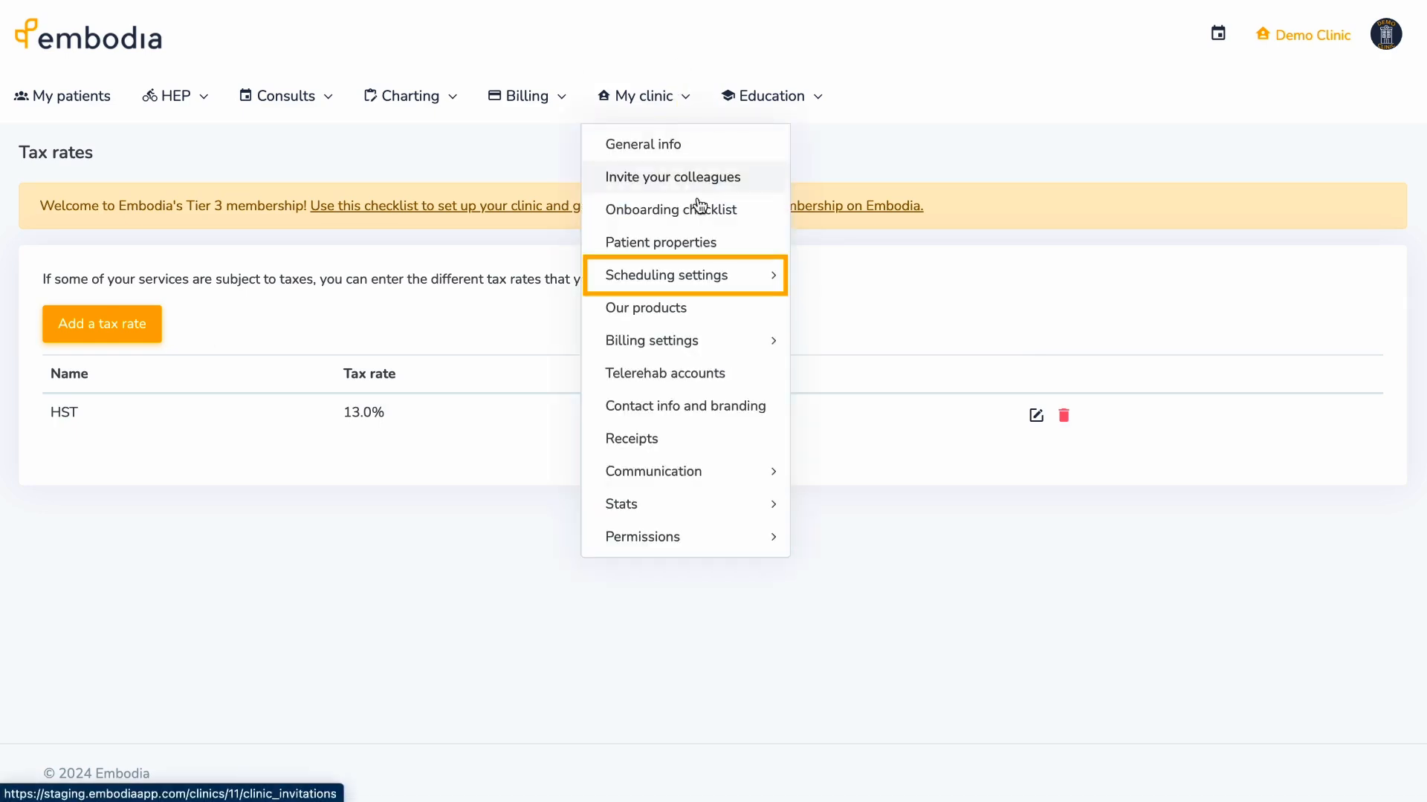
{"action": "mouse_move", "coordinate": [733, 272]}
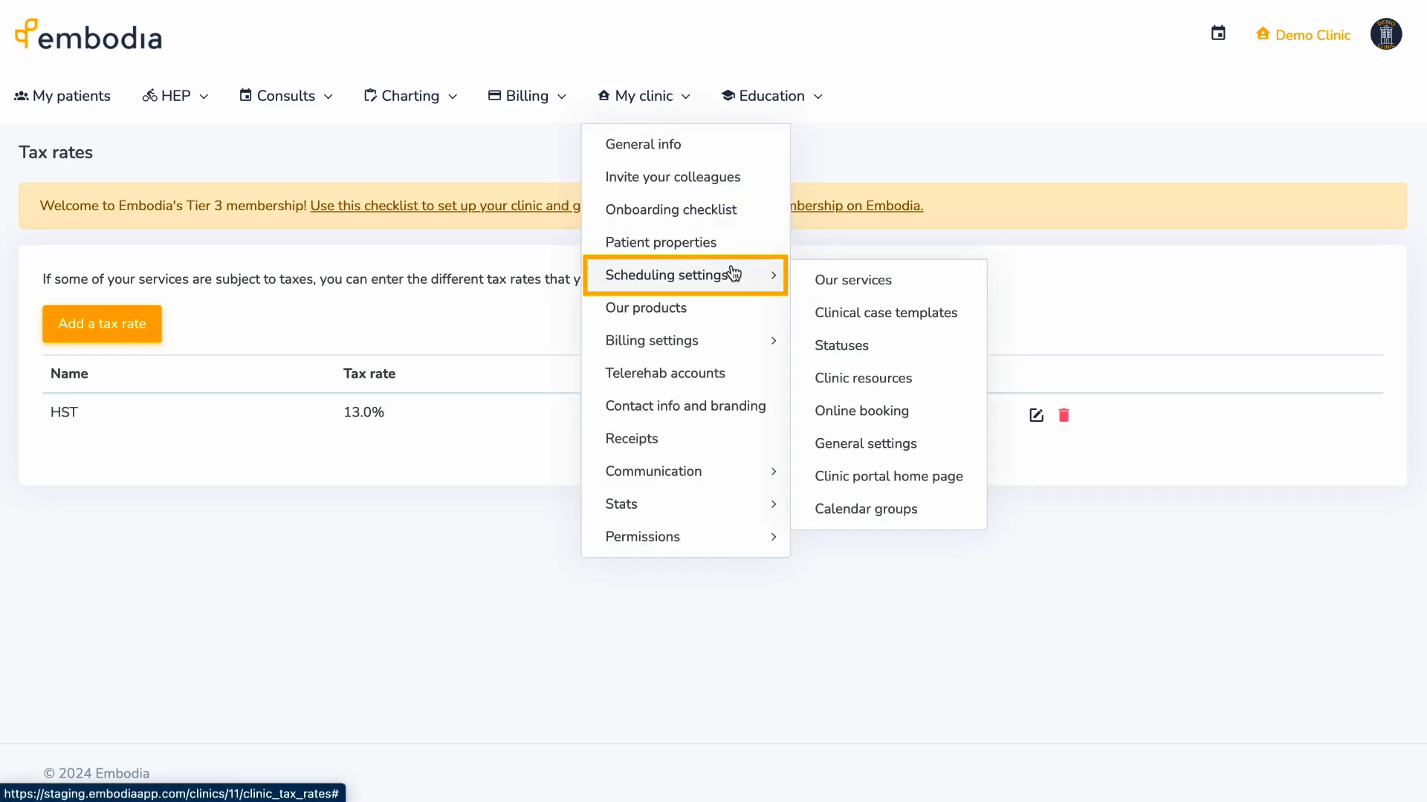
- Set the clinic's online booking subdomain to demo-clinic and scroll to the booking settings
{"action": "left_click", "coordinate": [905, 410]}
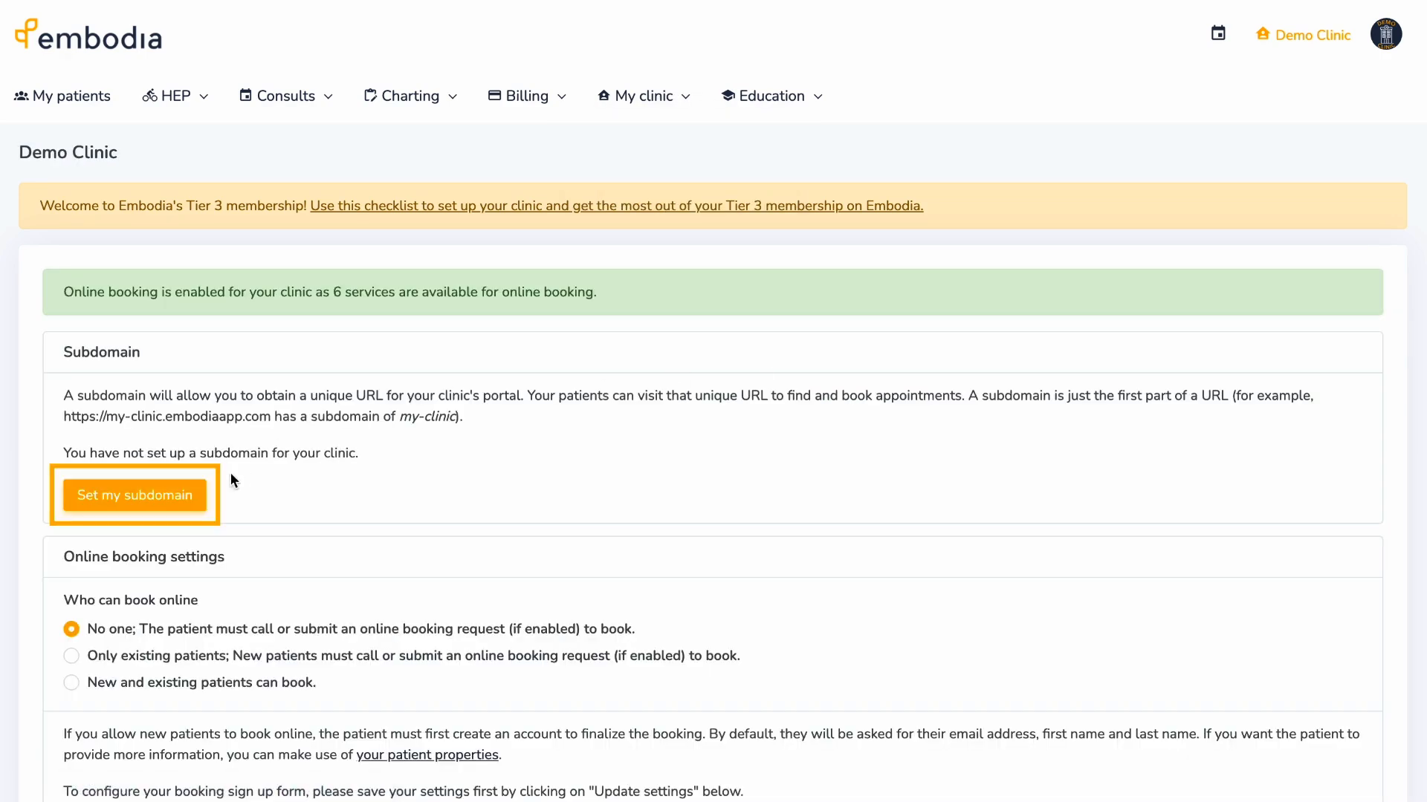
{"action": "left_click", "coordinate": [198, 496]}
{"action": "left_click", "coordinate": [673, 136]}
{"action": "type", "text": "demo-clinic"}
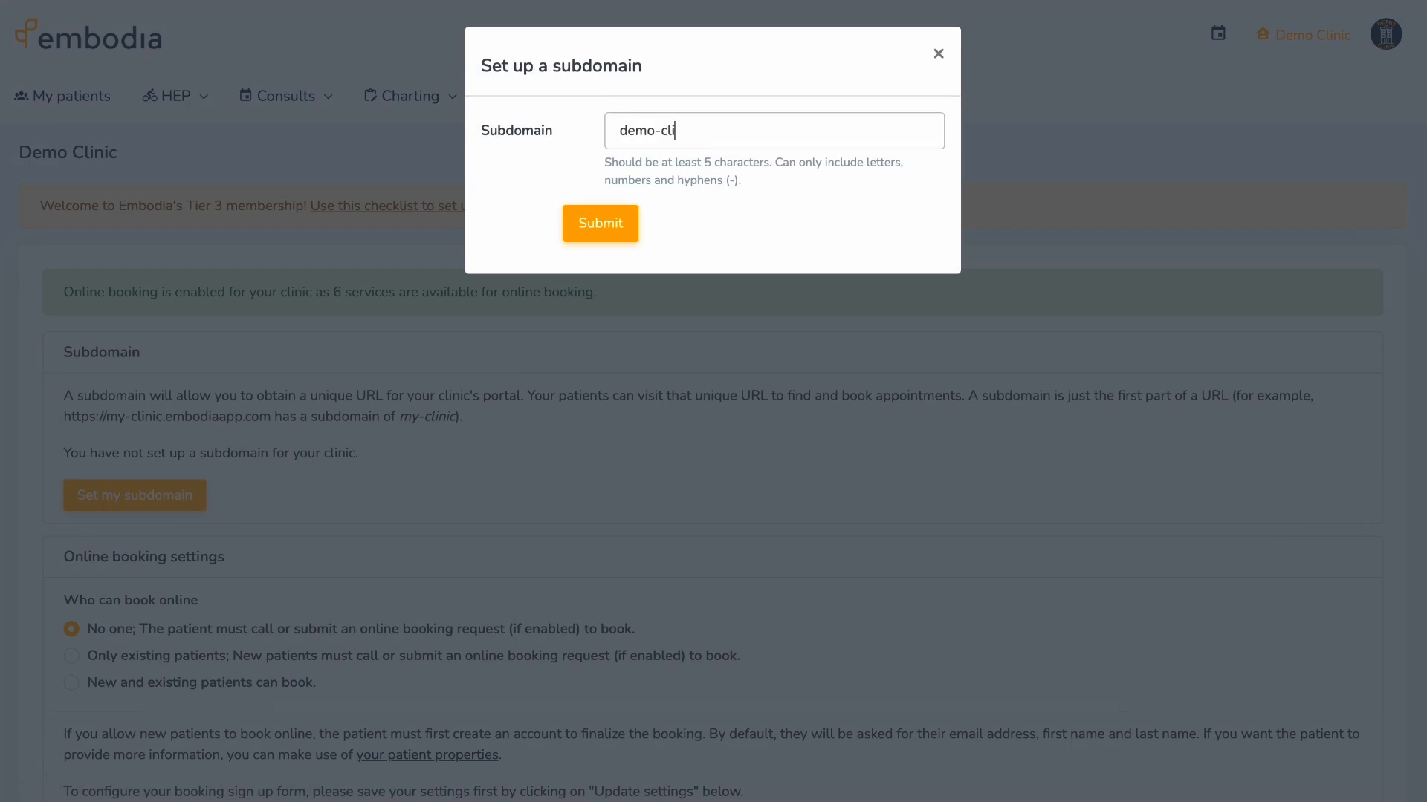
{"action": "left_click", "coordinate": [608, 224]}
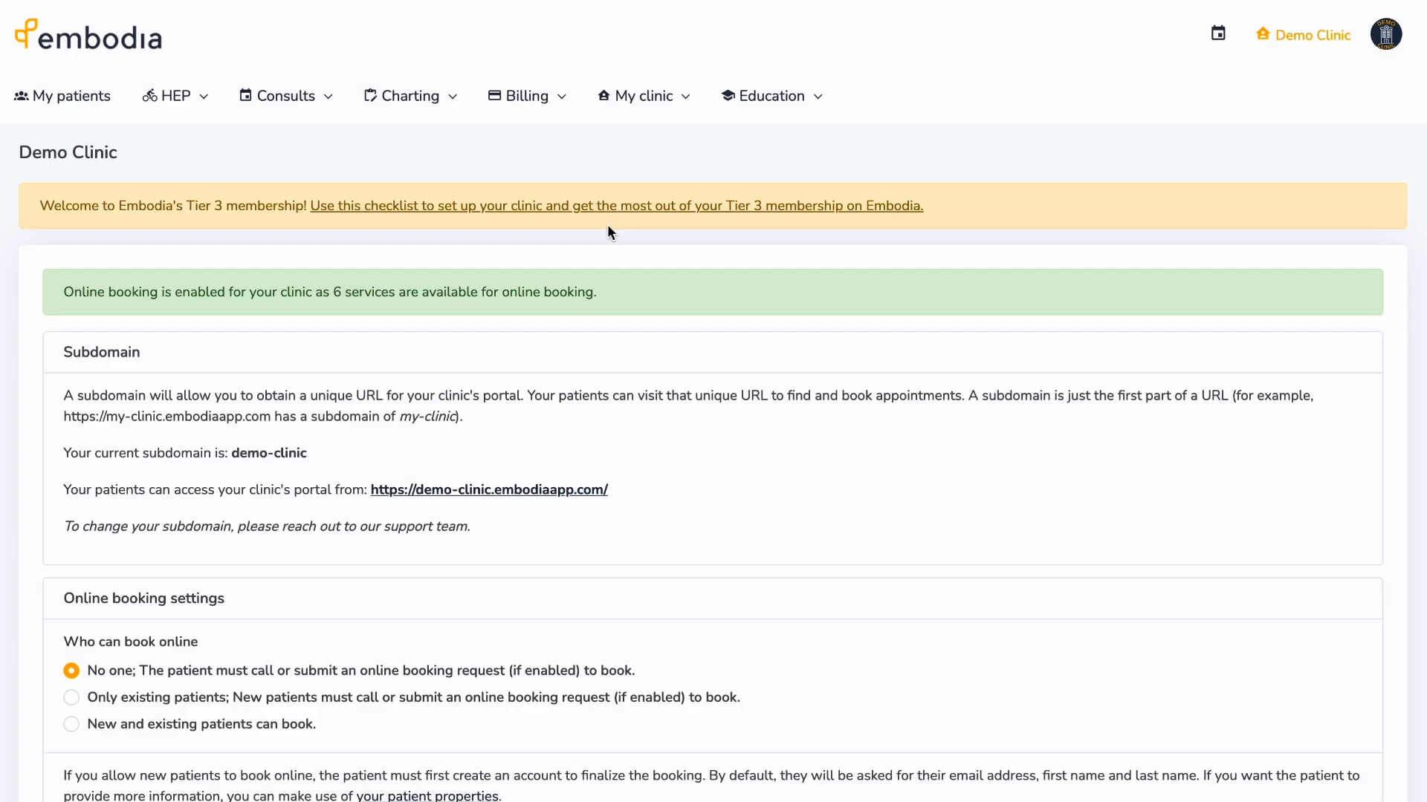
{"action": "scroll", "coordinate": [3, 630], "scroll_direction": "down", "scroll_amount": 3}
{"action": "scroll", "coordinate": [3, 630], "scroll_direction": "down", "scroll_amount": 4}
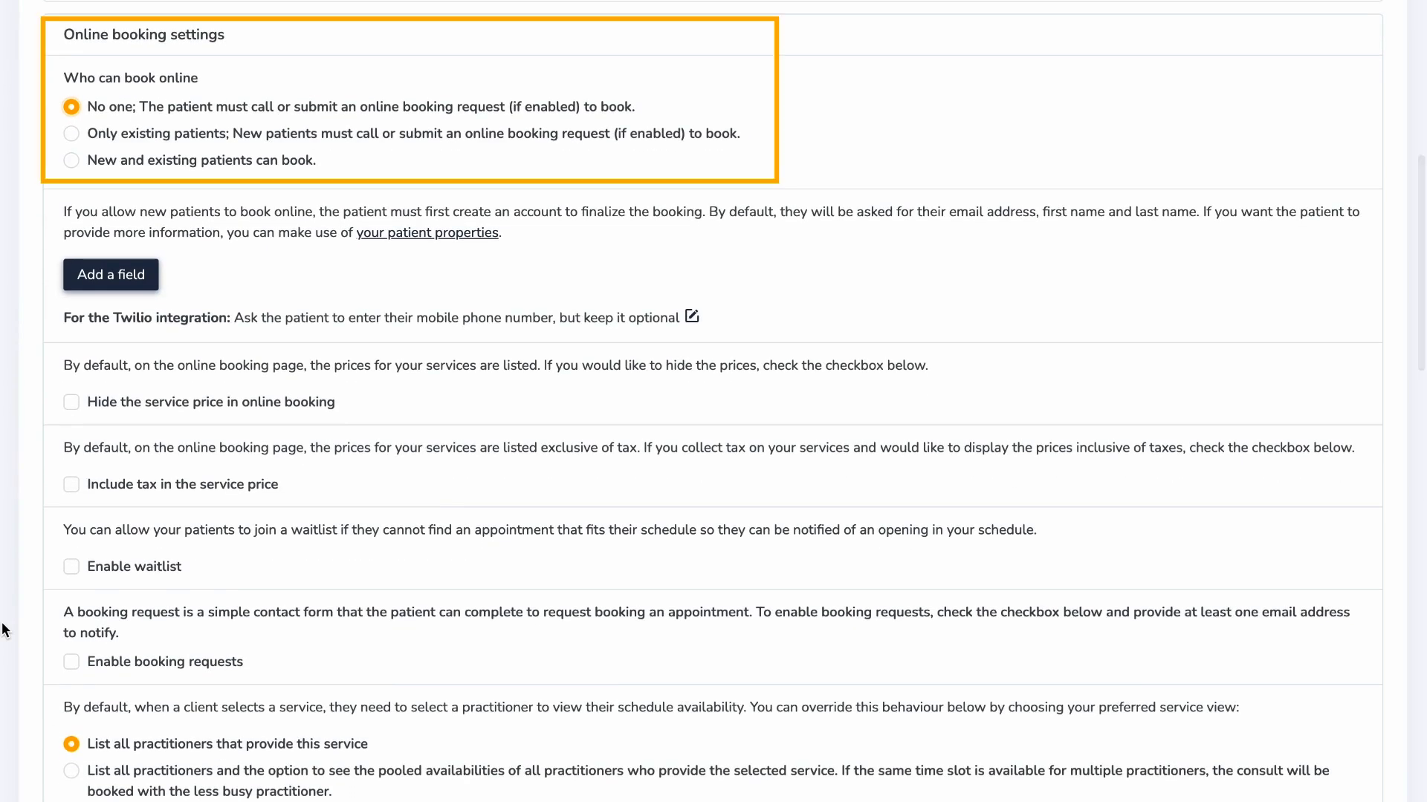
- Allow new and existing patients to book online and enable booking requests
{"action": "left_click", "coordinate": [71, 160]}
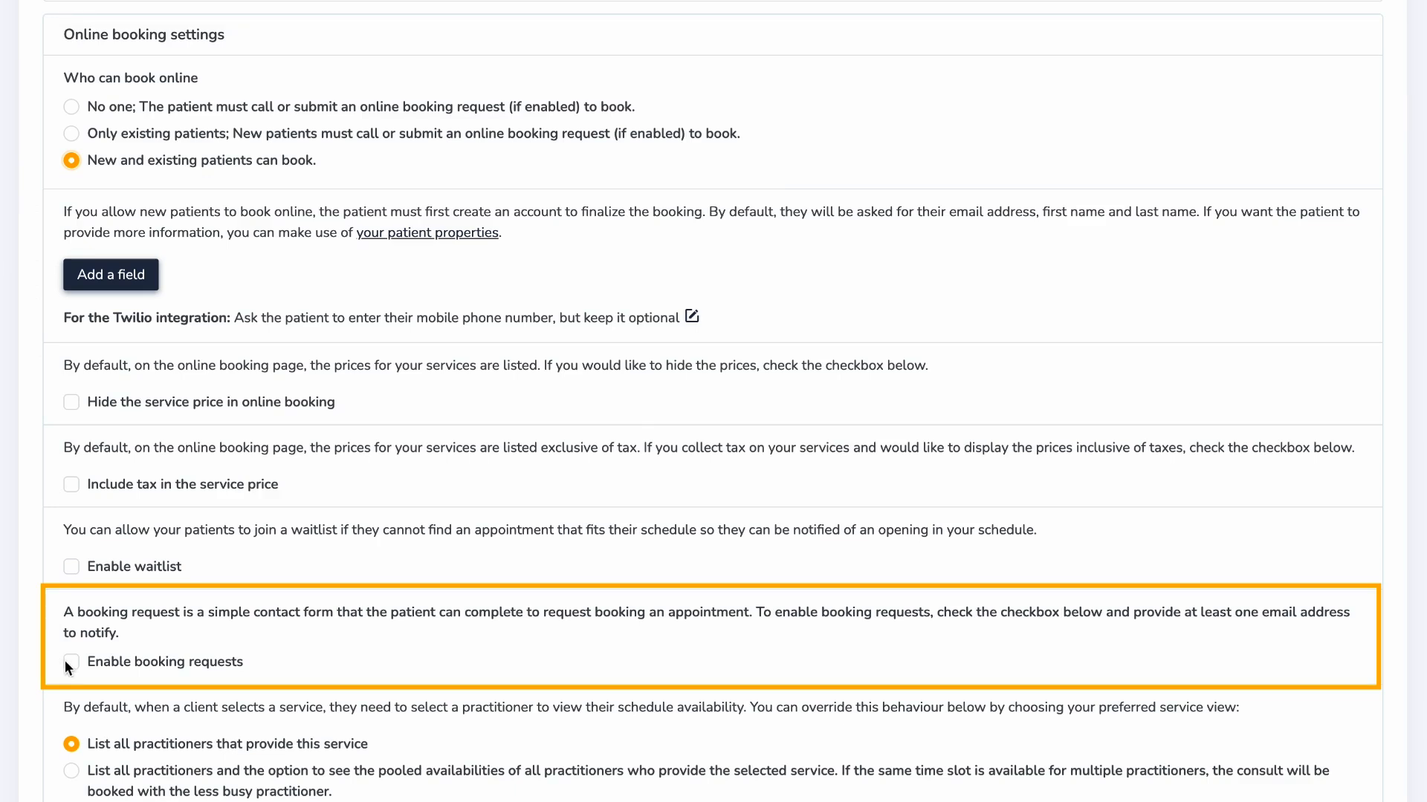
{"action": "left_click", "coordinate": [69, 663]}
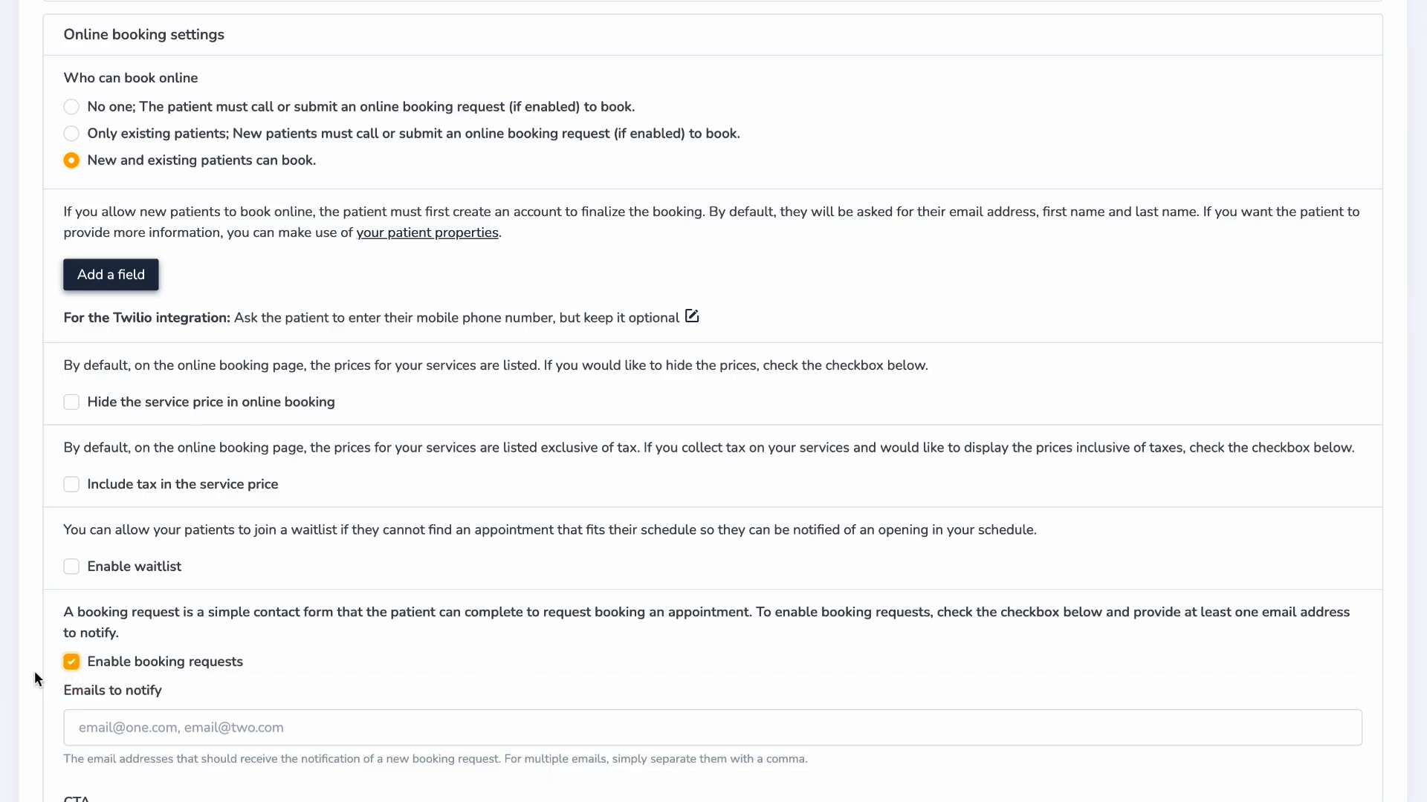
{"action": "scroll", "coordinate": [35, 671], "scroll_direction": "down", "scroll_amount": 4}
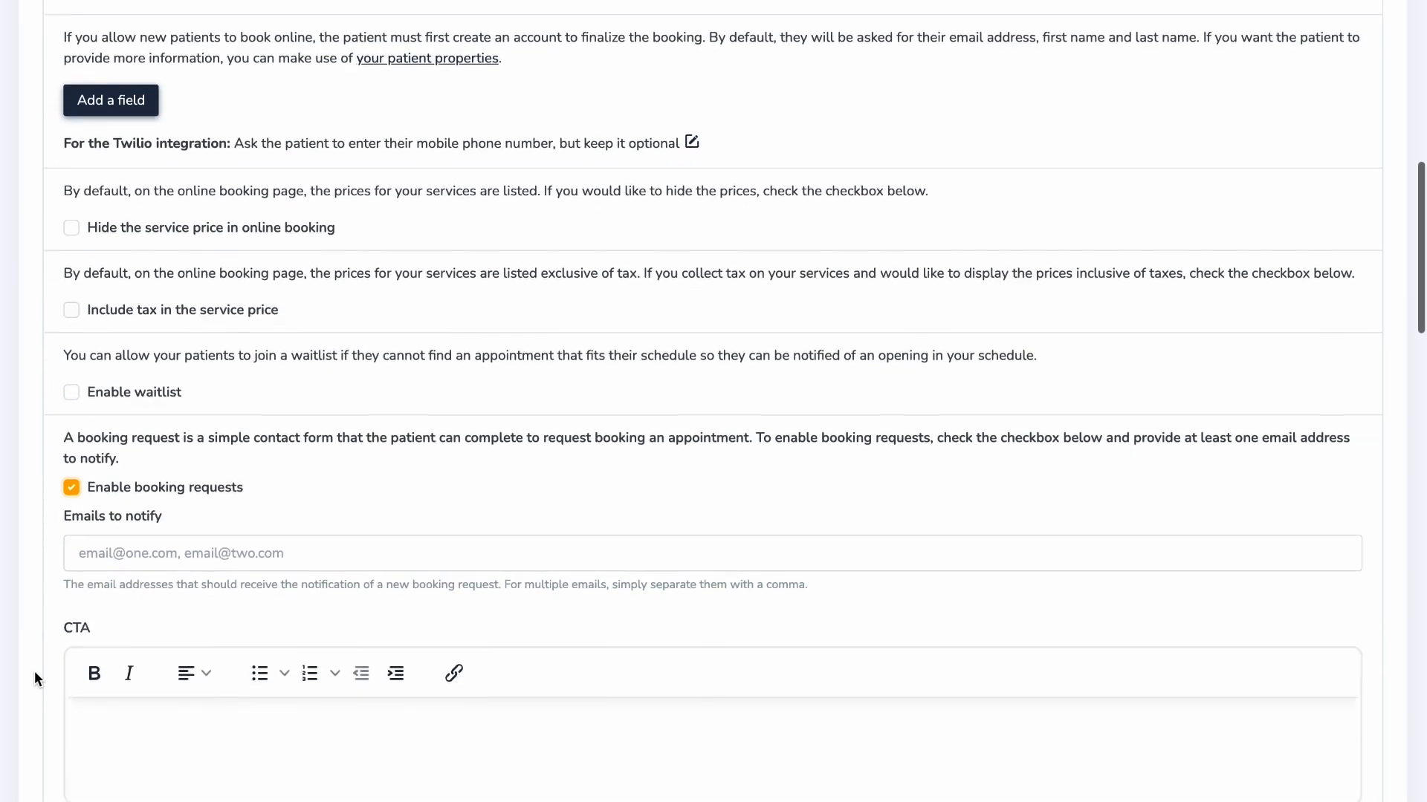
{"action": "scroll", "coordinate": [42, 671], "scroll_direction": "down", "scroll_amount": 12}
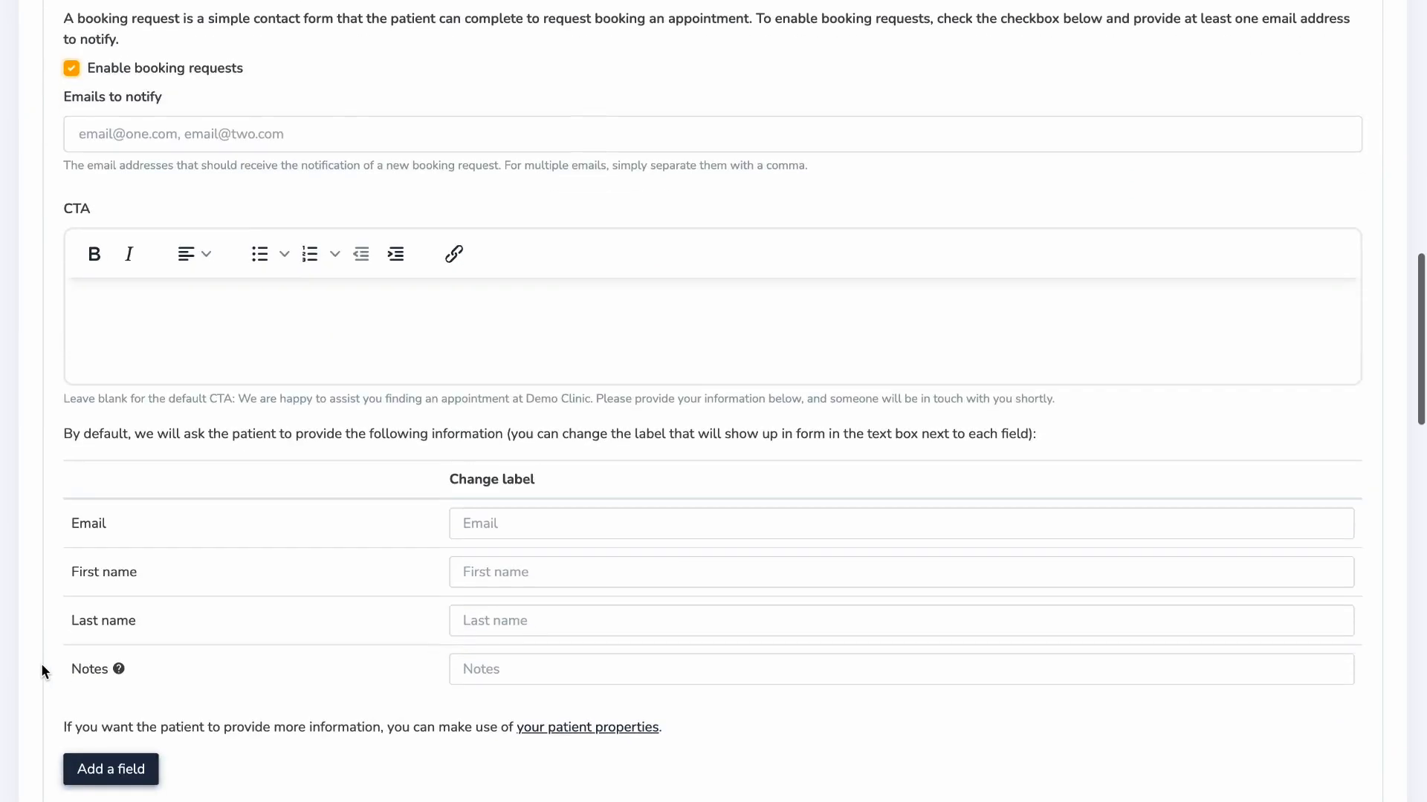
{"action": "scroll", "coordinate": [42, 667], "scroll_direction": "down", "scroll_amount": 3}
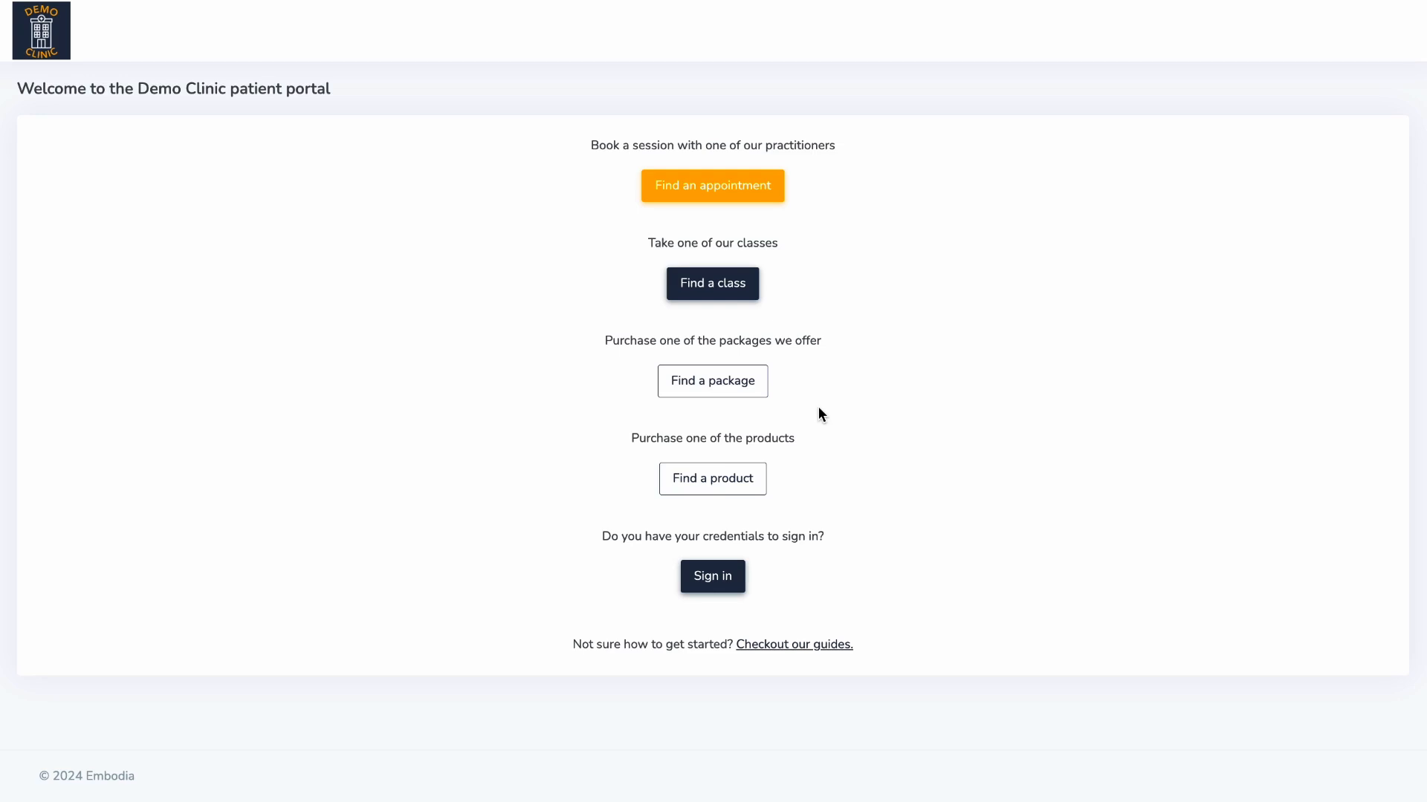
- As a patient, find an appointment at 123 Front Street and open the booking request form
{"action": "left_click", "coordinate": [773, 186]}
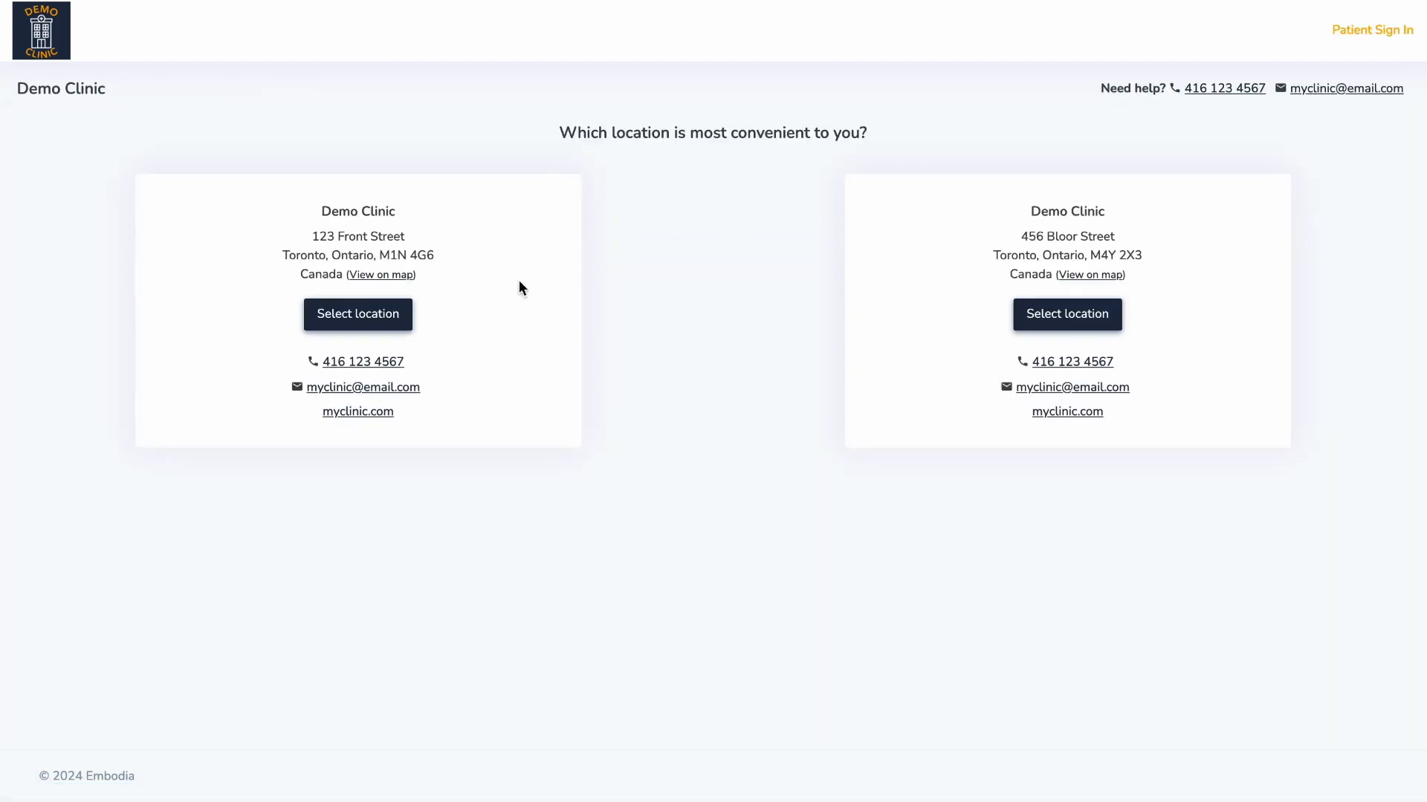
{"action": "left_click", "coordinate": [411, 319]}
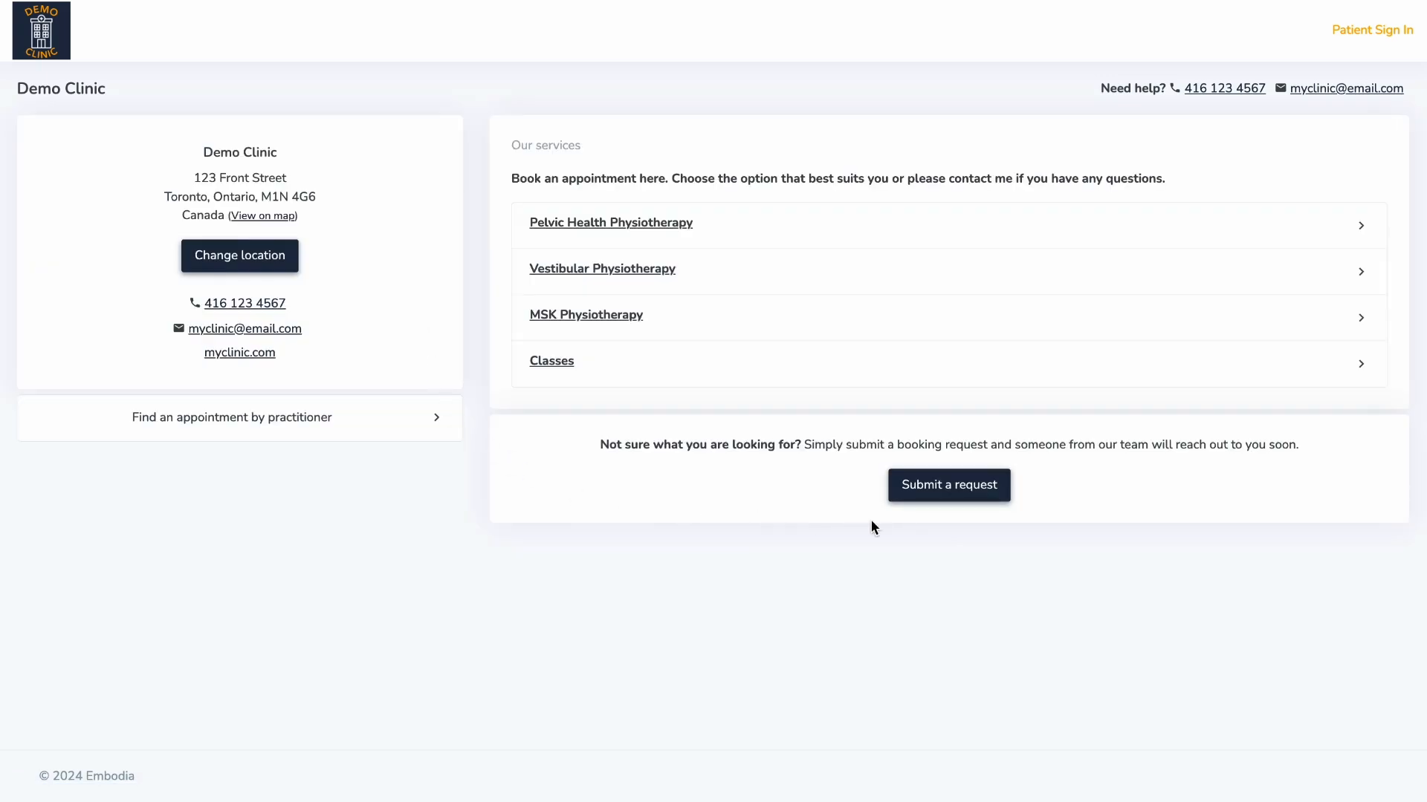
{"action": "left_click", "coordinate": [955, 485]}
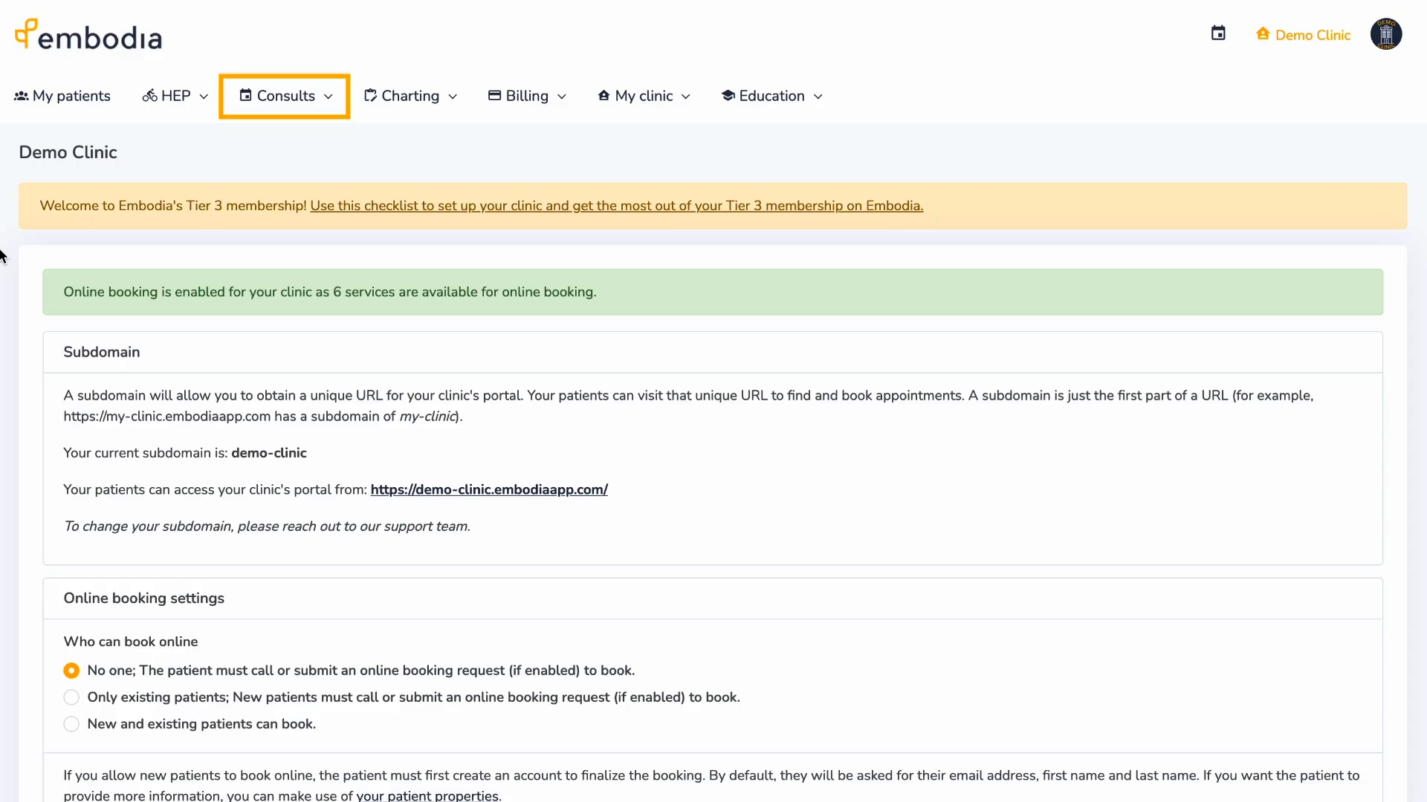
- Open My availabilities under Consults and preview the Add to my schedule form without saving
{"action": "left_click", "coordinate": [275, 105]}
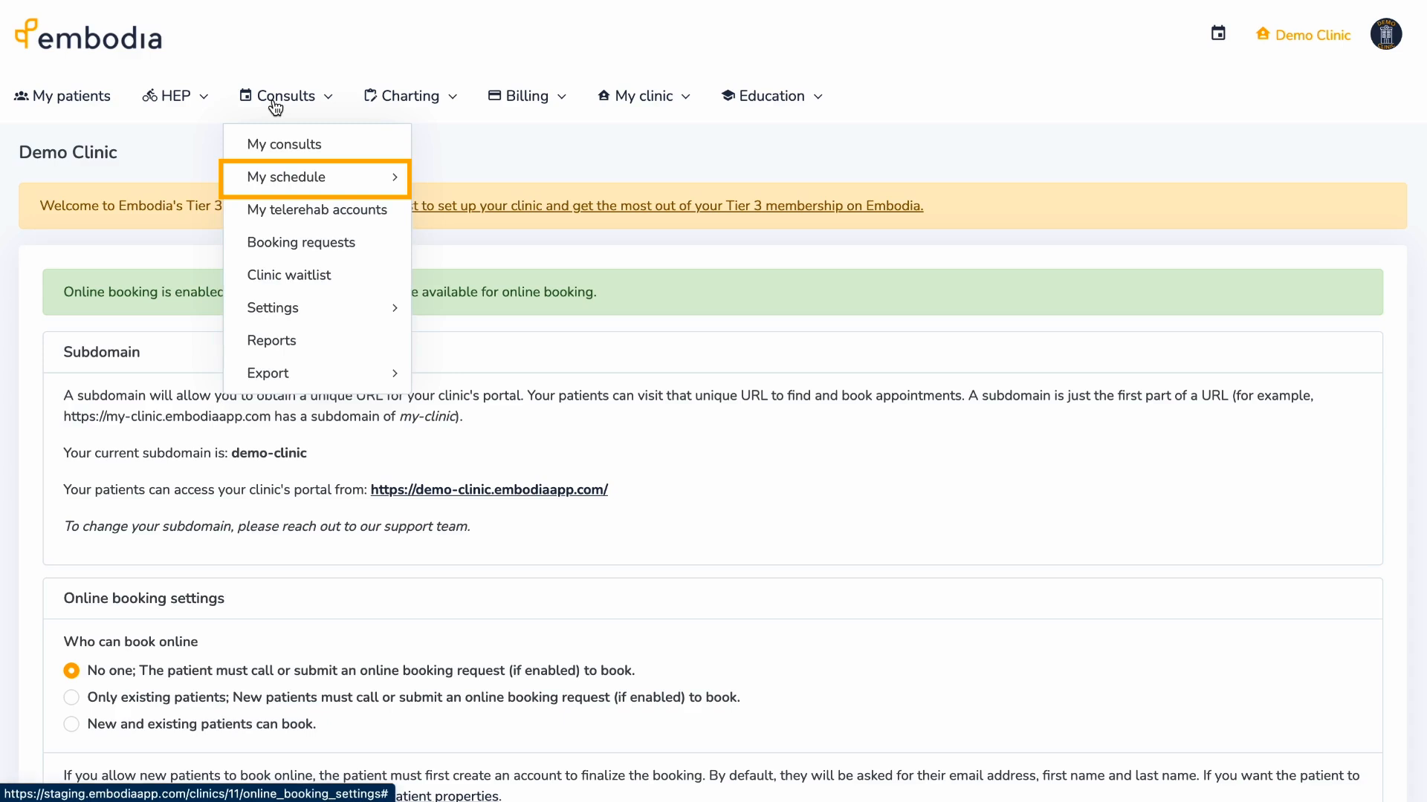
{"action": "mouse_move", "coordinate": [344, 177]}
{"action": "left_click", "coordinate": [420, 180]}
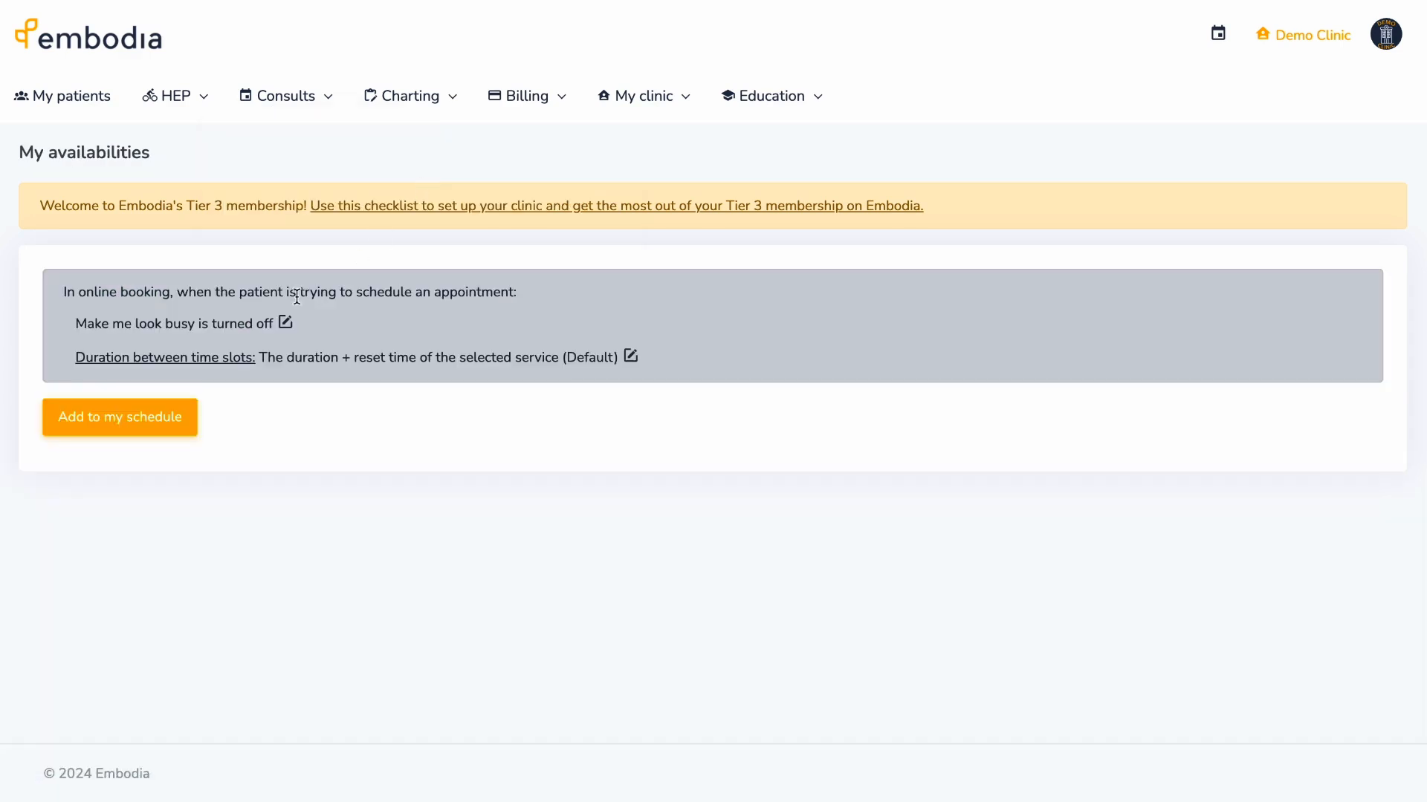
{"action": "left_click", "coordinate": [195, 409]}
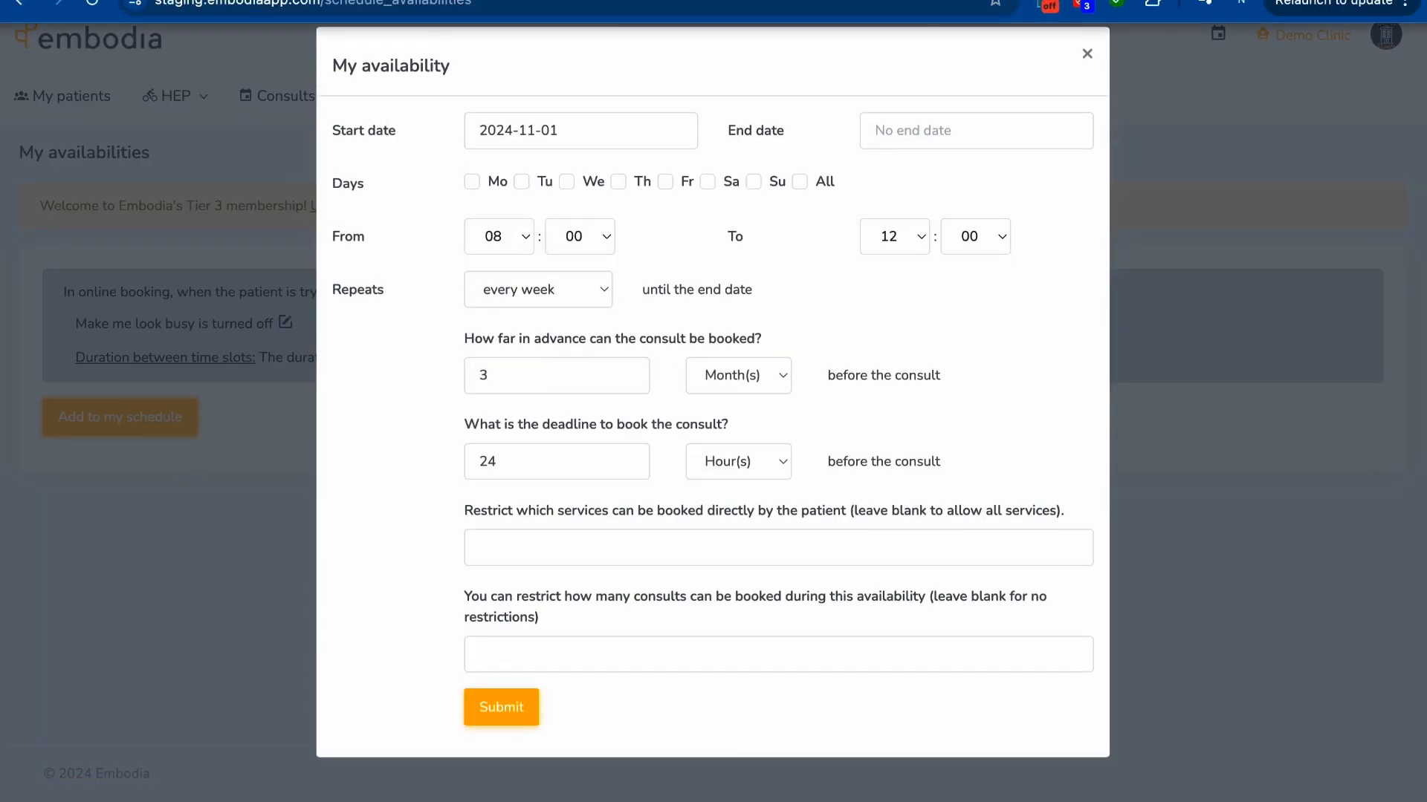
{"action": "key", "text": "Escape"}
{"action": "left_click", "coordinate": [673, 96]}
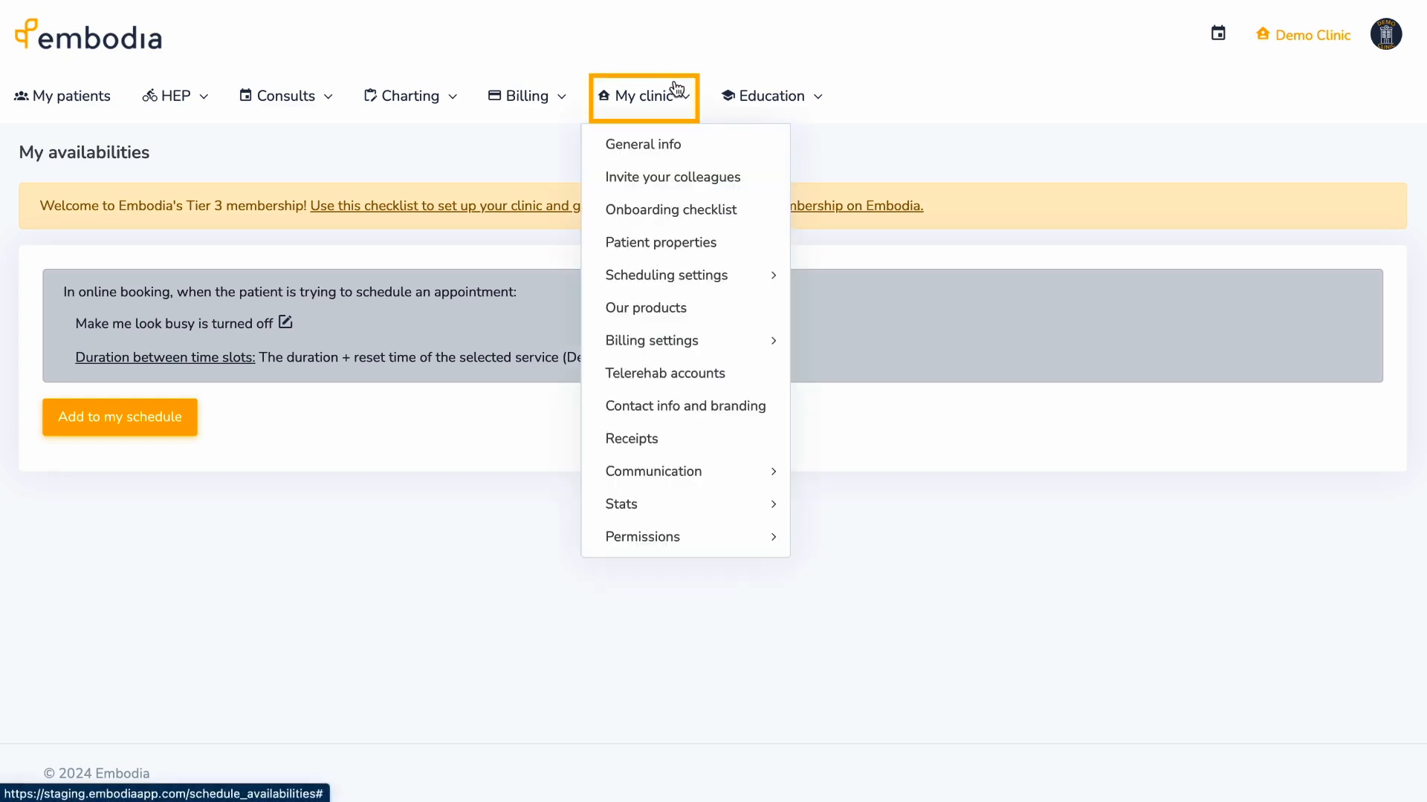
- Open the Our services list and scroll down to the pelvic floor category's Add a service button
{"action": "left_click", "coordinate": [762, 281]}
{"action": "left_click", "coordinate": [923, 281]}
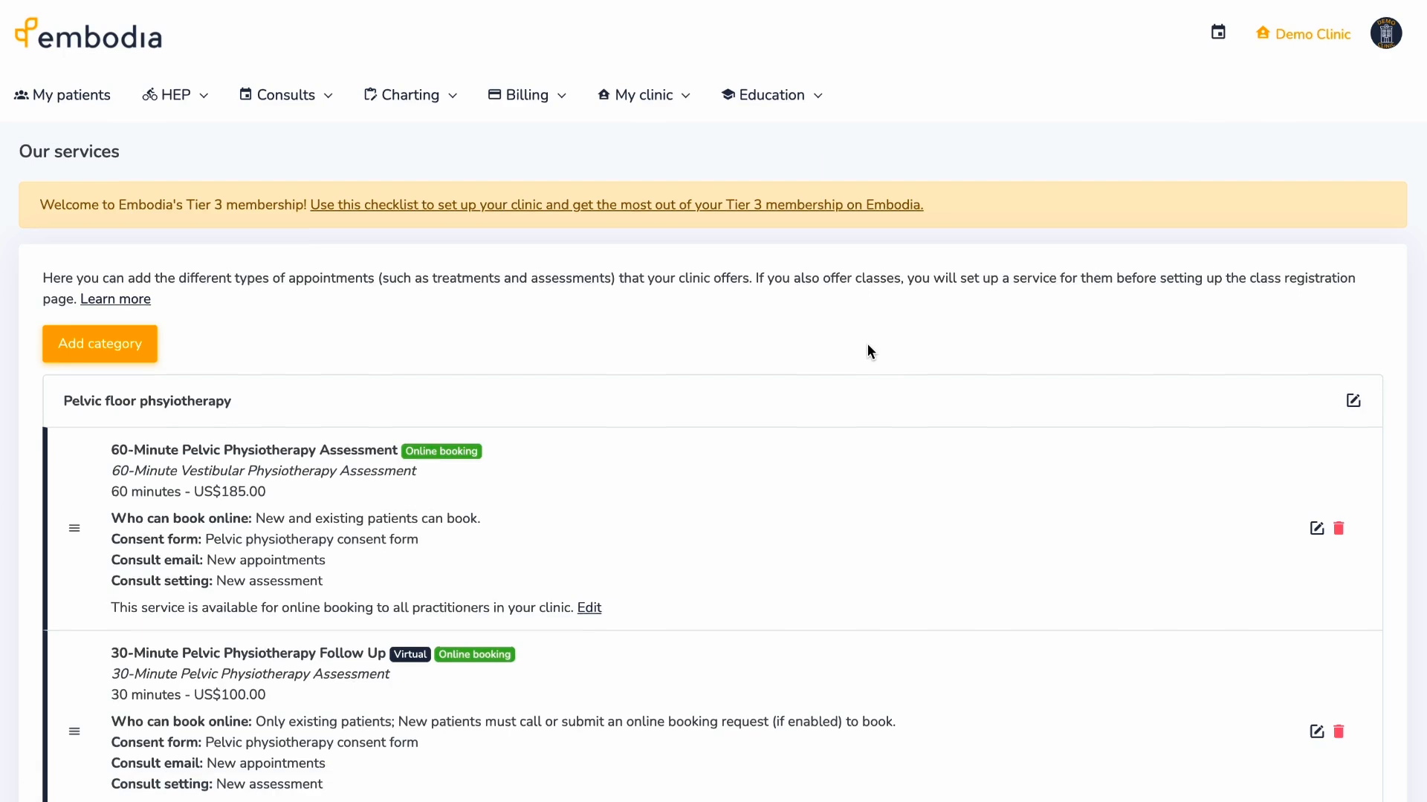
{"action": "scroll", "coordinate": [867, 343], "scroll_direction": "down", "scroll_amount": 3}
{"action": "scroll", "coordinate": [867, 345], "scroll_direction": "down", "scroll_amount": 1}
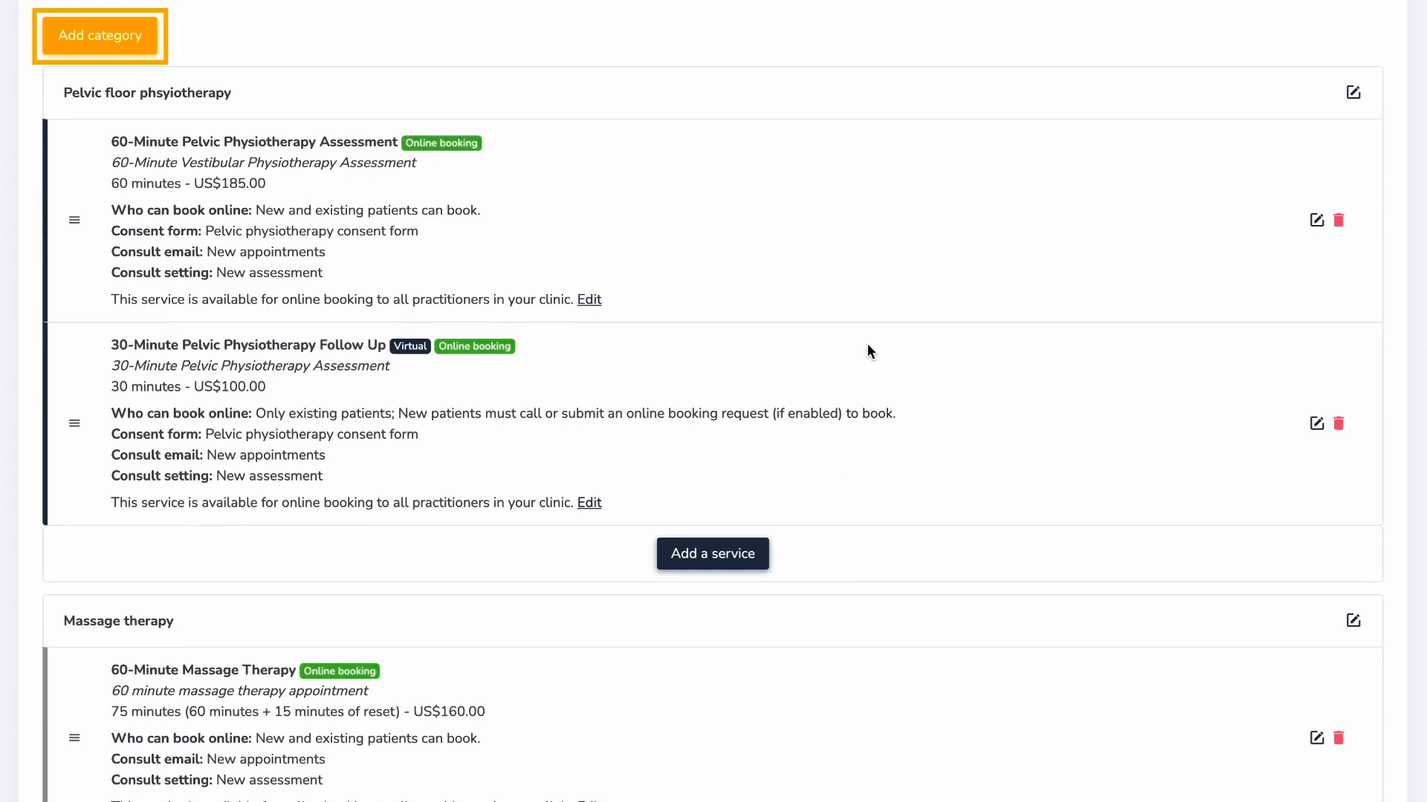
- Add an in-person pelvic floor service '45-Minute Pelvic Physiotherapy Follow Up' with a 45-minute follow-up description
{"action": "left_click", "coordinate": [763, 552]}
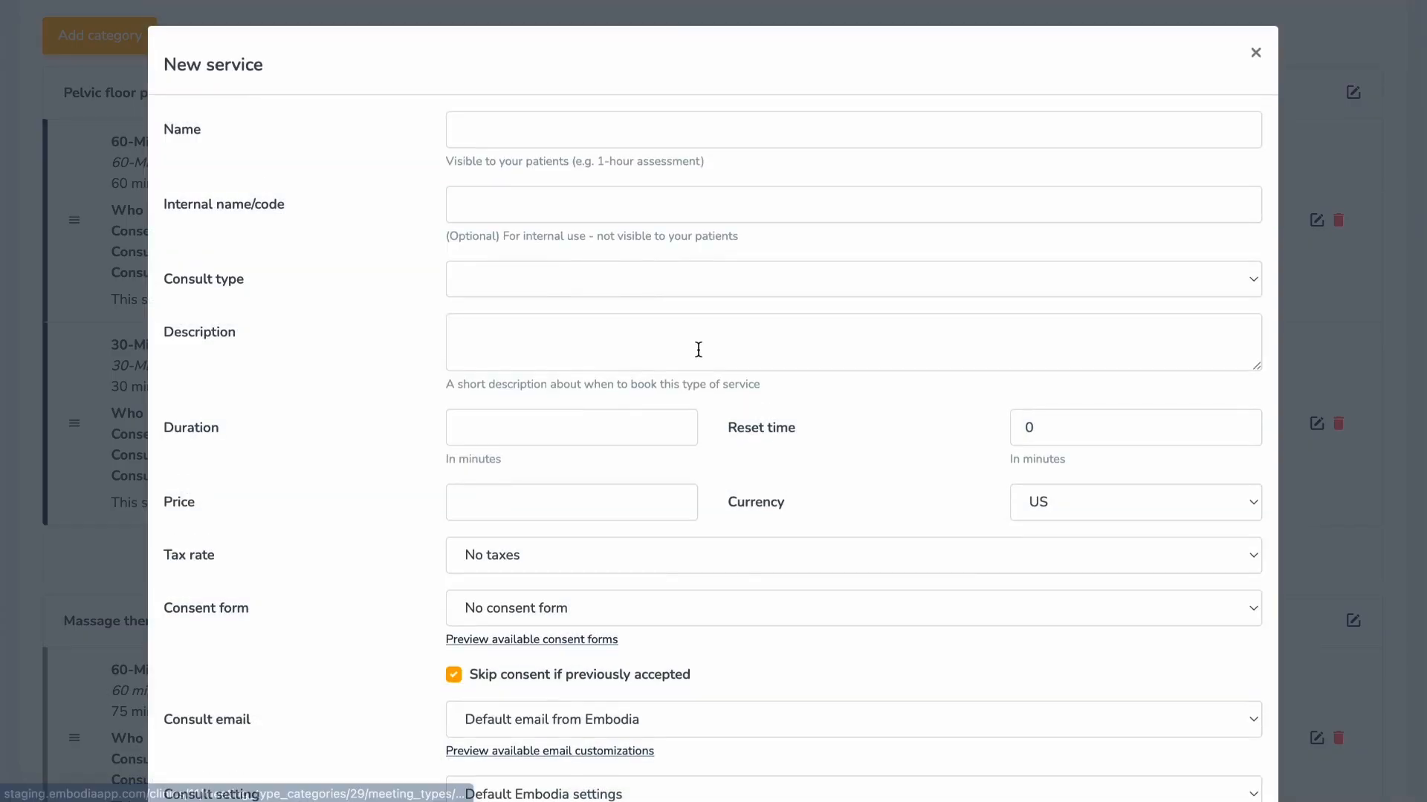
{"action": "left_click", "coordinate": [659, 133]}
{"action": "type", "text": "45-Minute Pelvic Physiotherapy Follow Up"}
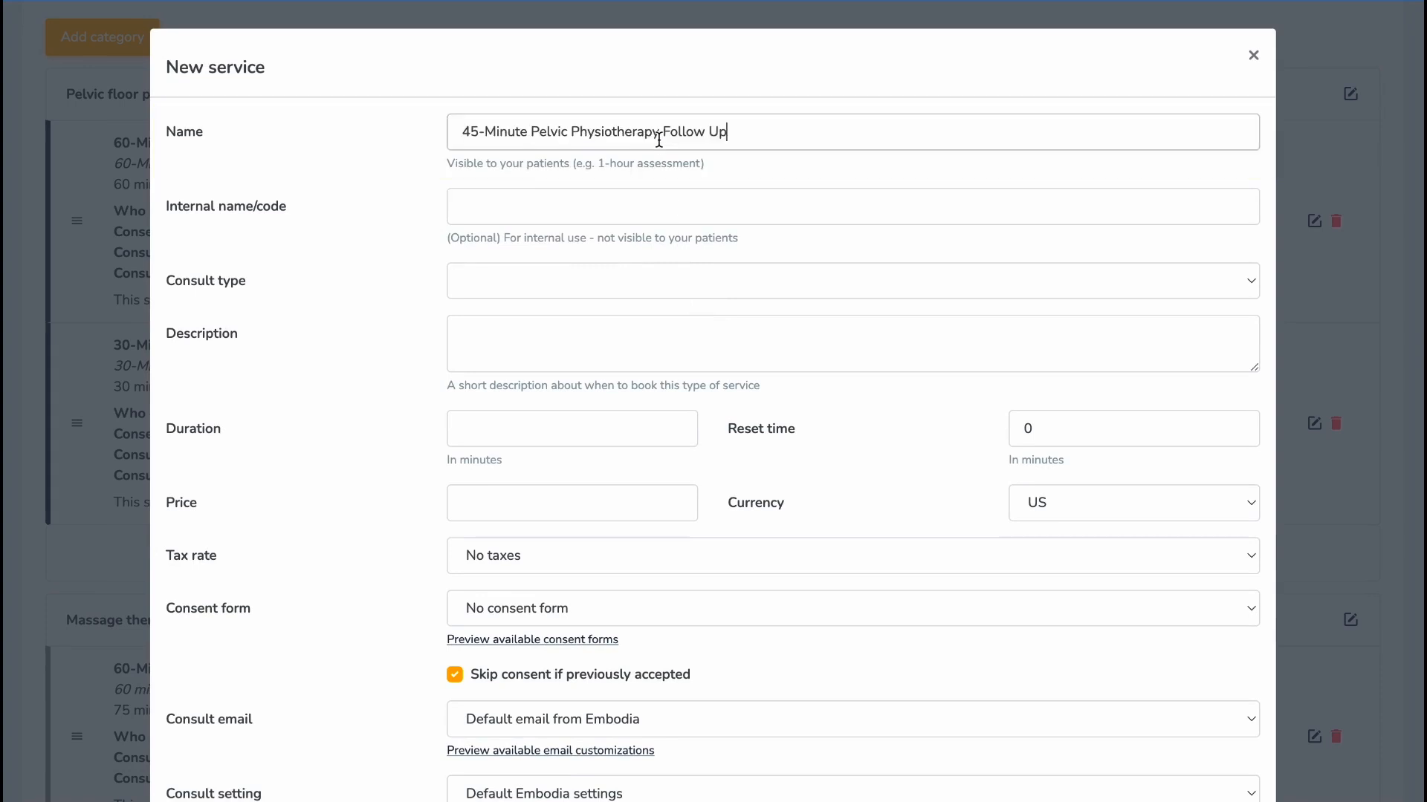
{"action": "left_click", "coordinate": [624, 281]}
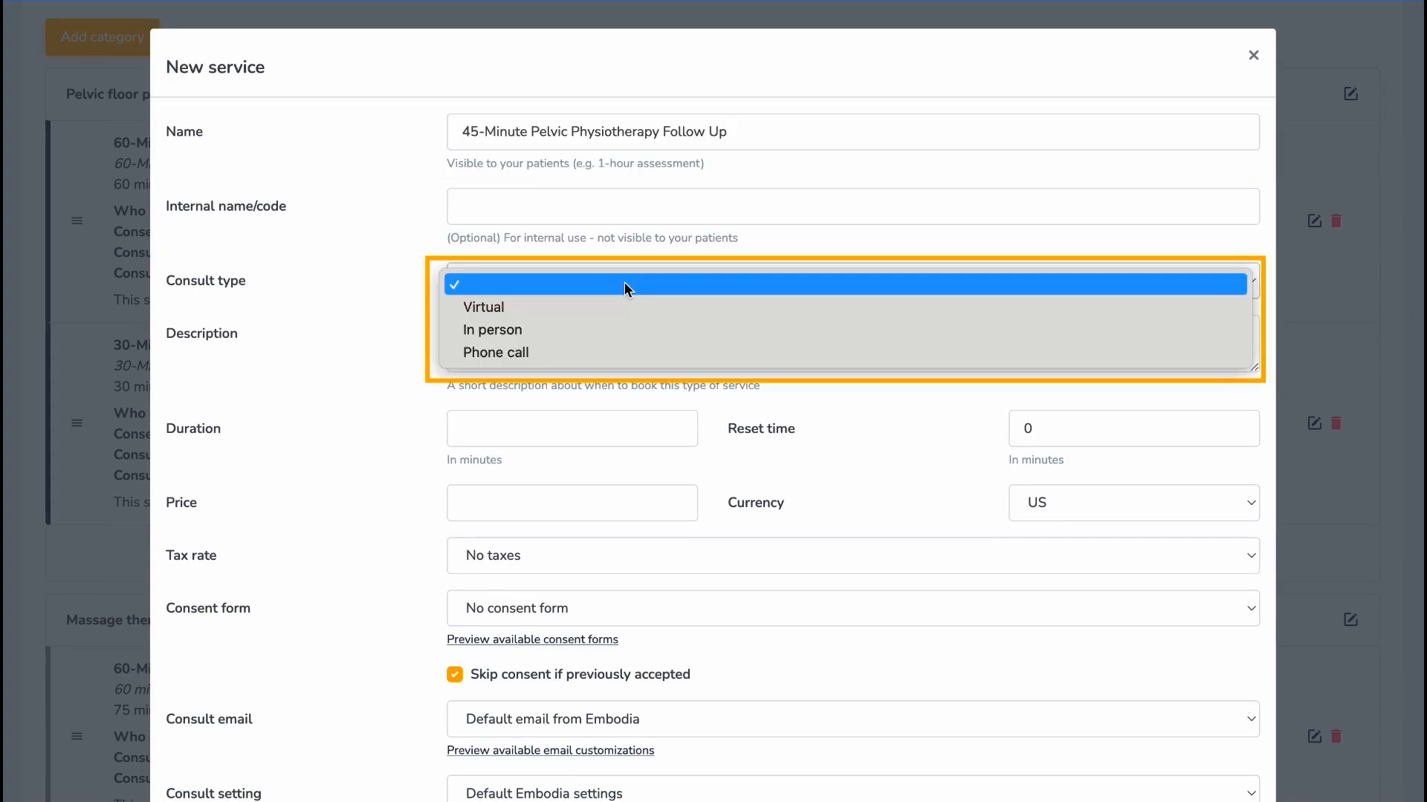
{"action": "left_click", "coordinate": [624, 327]}
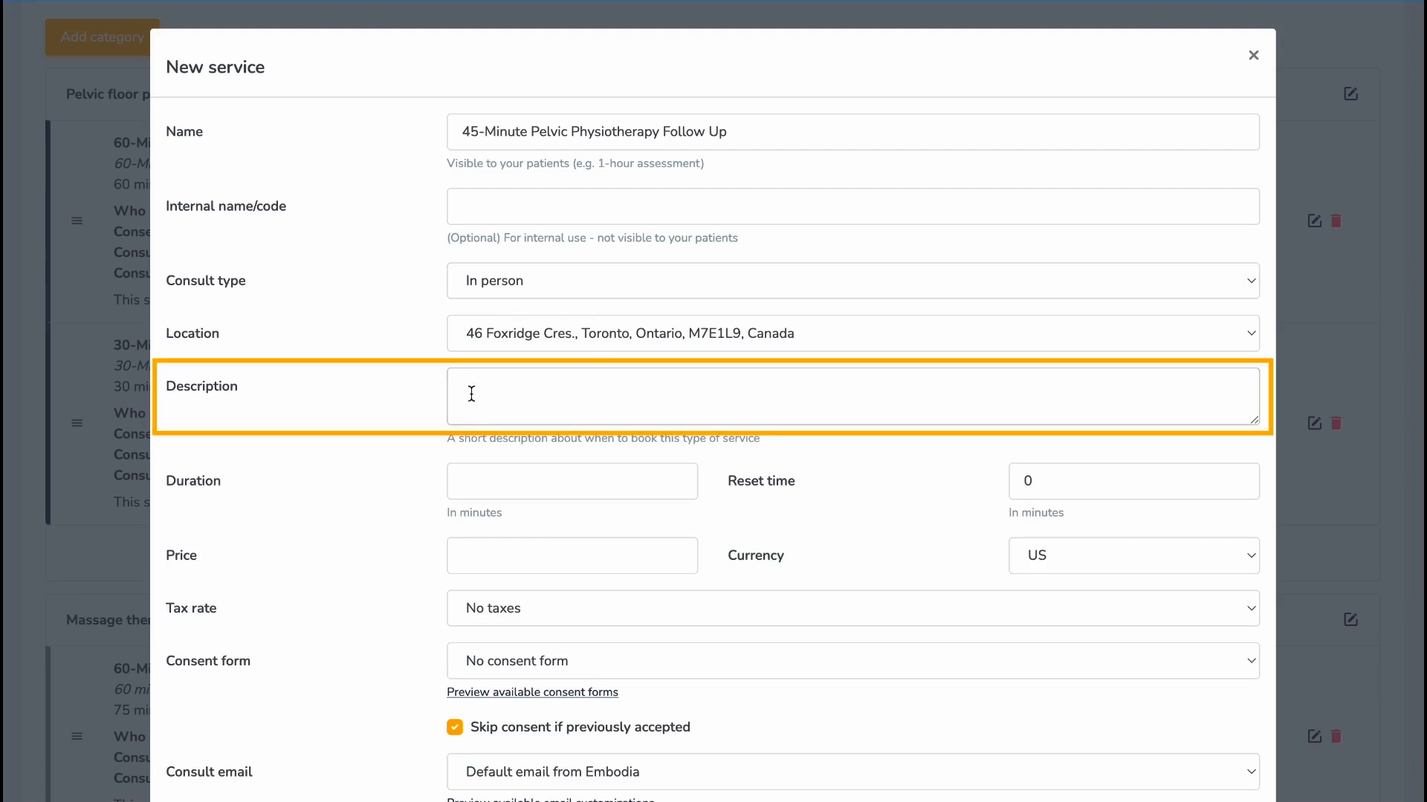
{"action": "type", "text": "In person pelvic physiotherapy follow-up appointment for 45 minutes"}
{"action": "key", "text": "Return"}
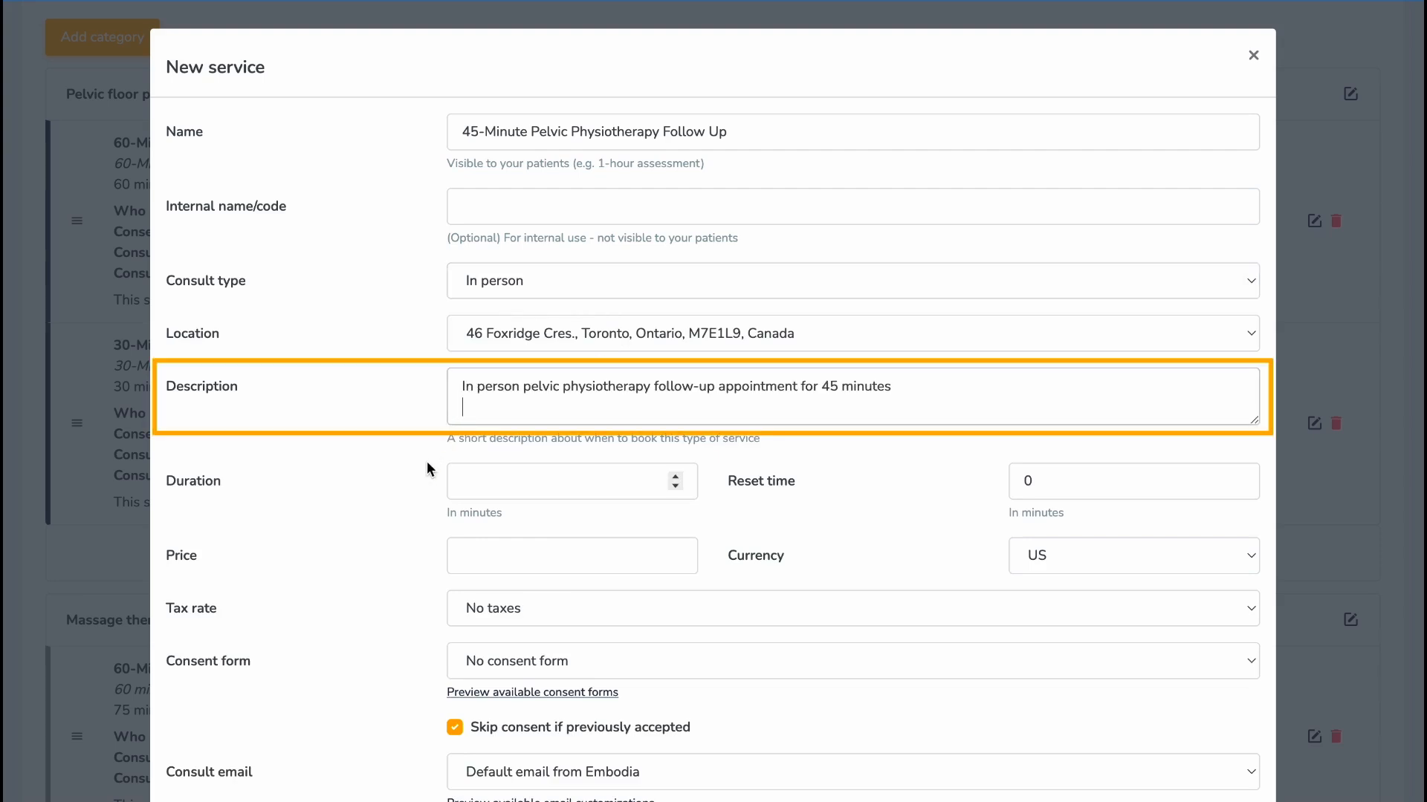
- Give the service duration 45, reset time 15, price 160 and no taxes
{"action": "scroll", "coordinate": [427, 468], "scroll_direction": "down", "scroll_amount": 1}
{"action": "left_click", "coordinate": [478, 401]}
{"action": "type", "text": "45"}
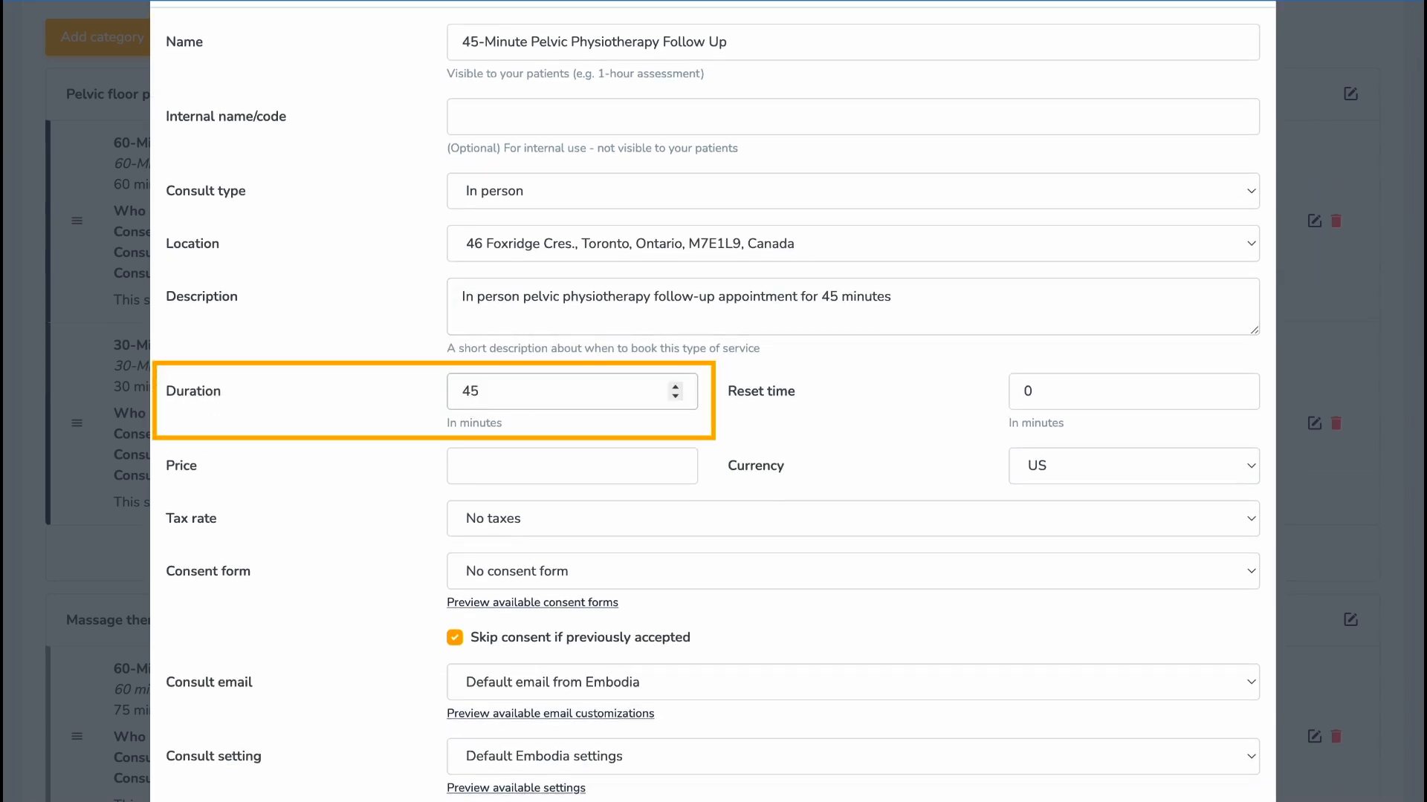
{"action": "double_click", "coordinate": [1012, 391]}
{"action": "type", "text": "15"}
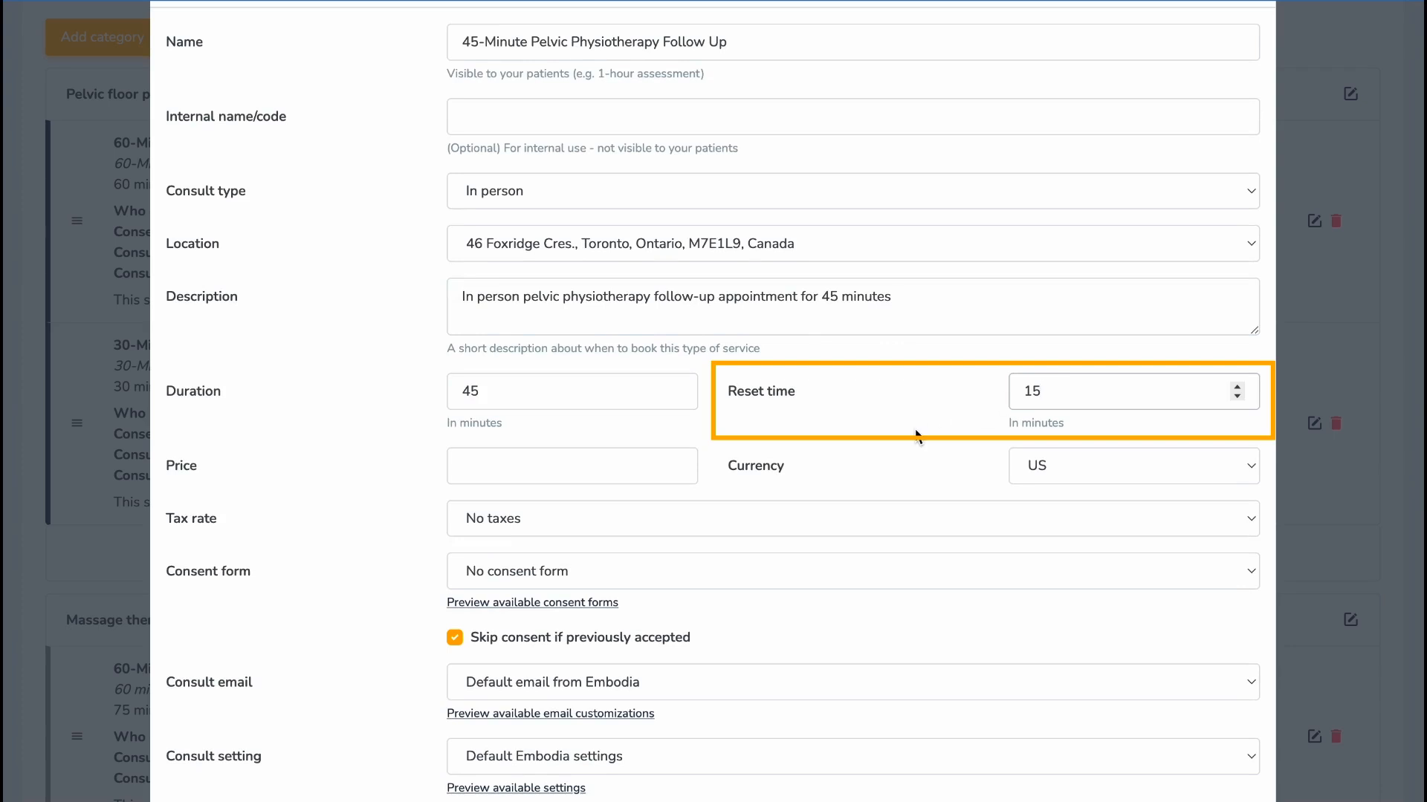
{"action": "scroll", "coordinate": [916, 434], "scroll_direction": "down", "scroll_amount": 1}
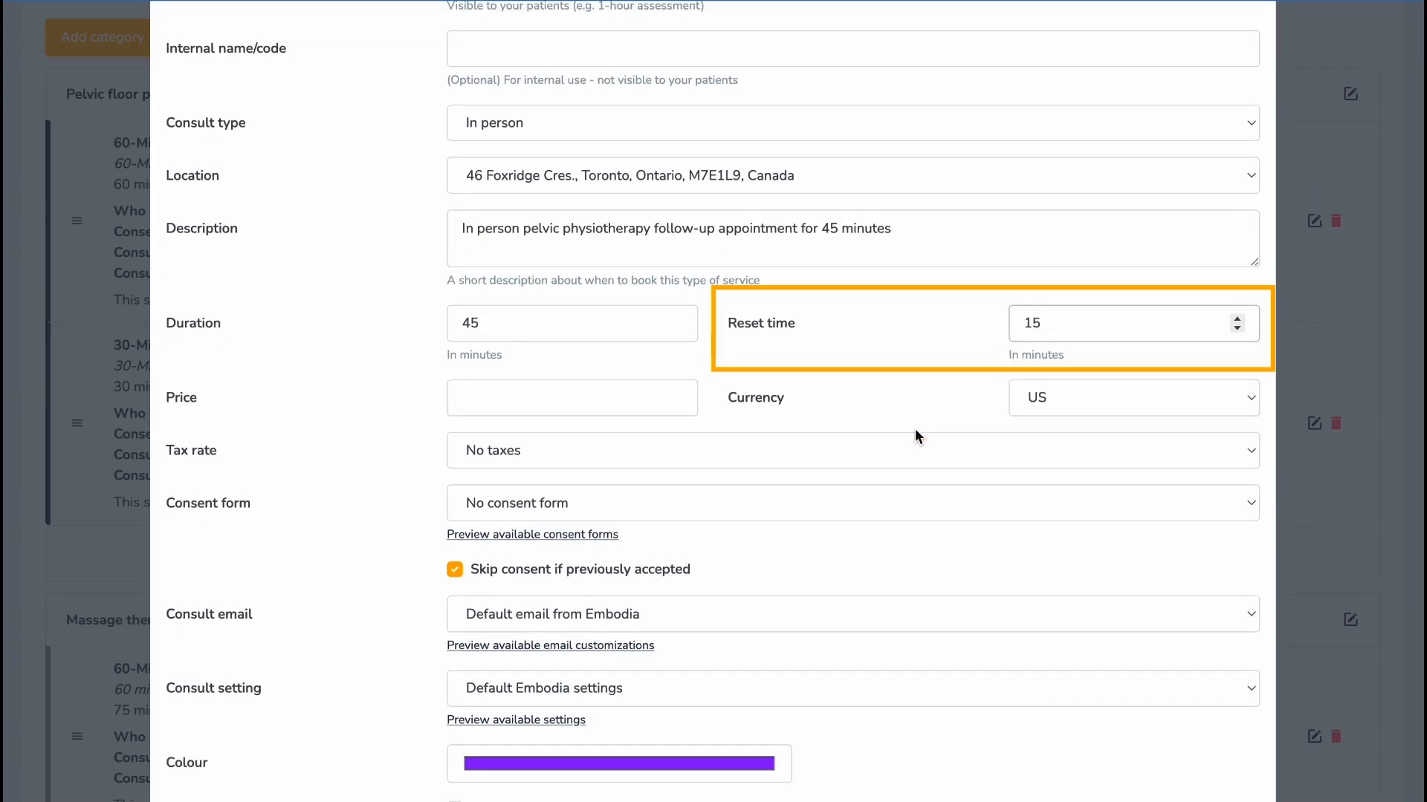
{"action": "left_click", "coordinate": [592, 405]}
{"action": "type", "text": "160"}
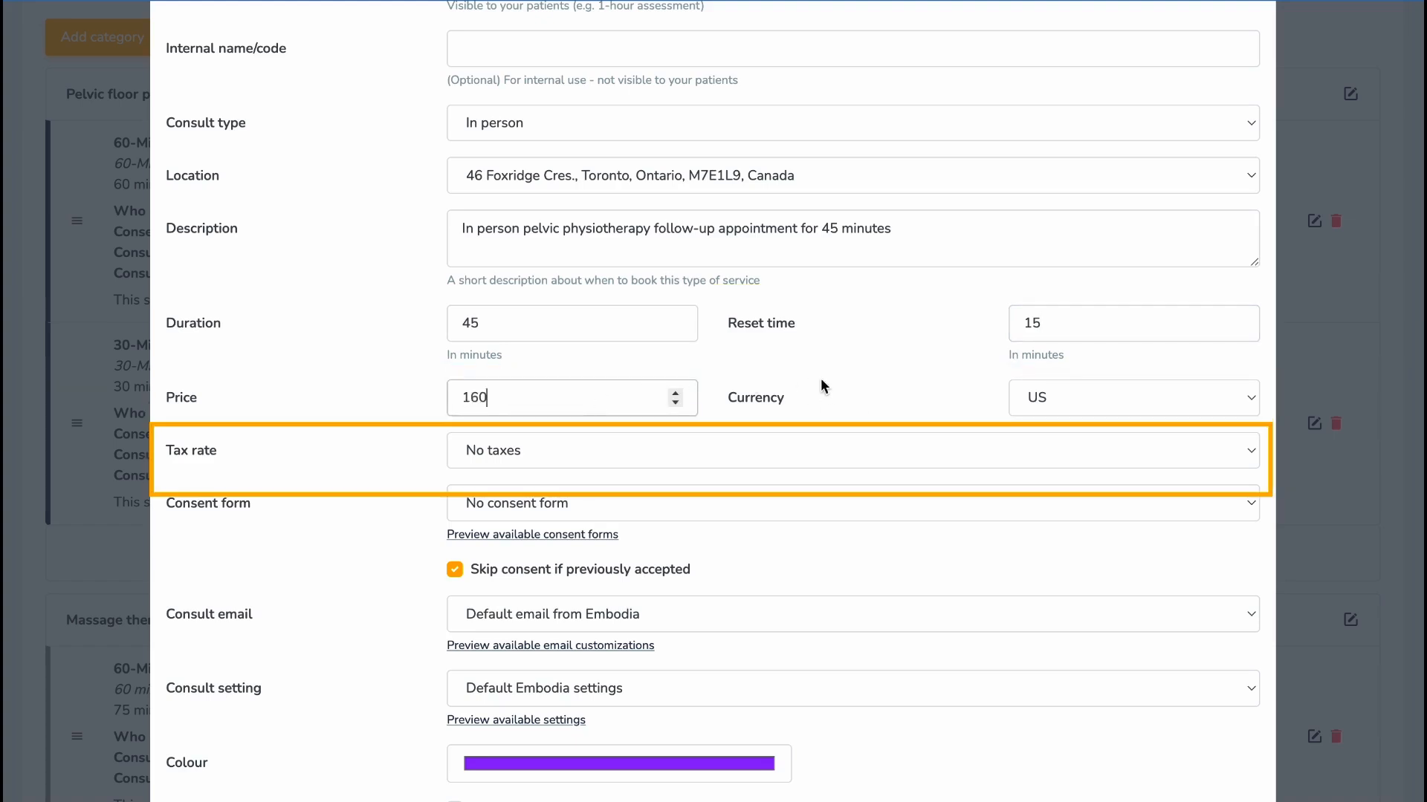
{"action": "left_click", "coordinate": [855, 449]}
{"action": "left_click", "coordinate": [854, 448]}
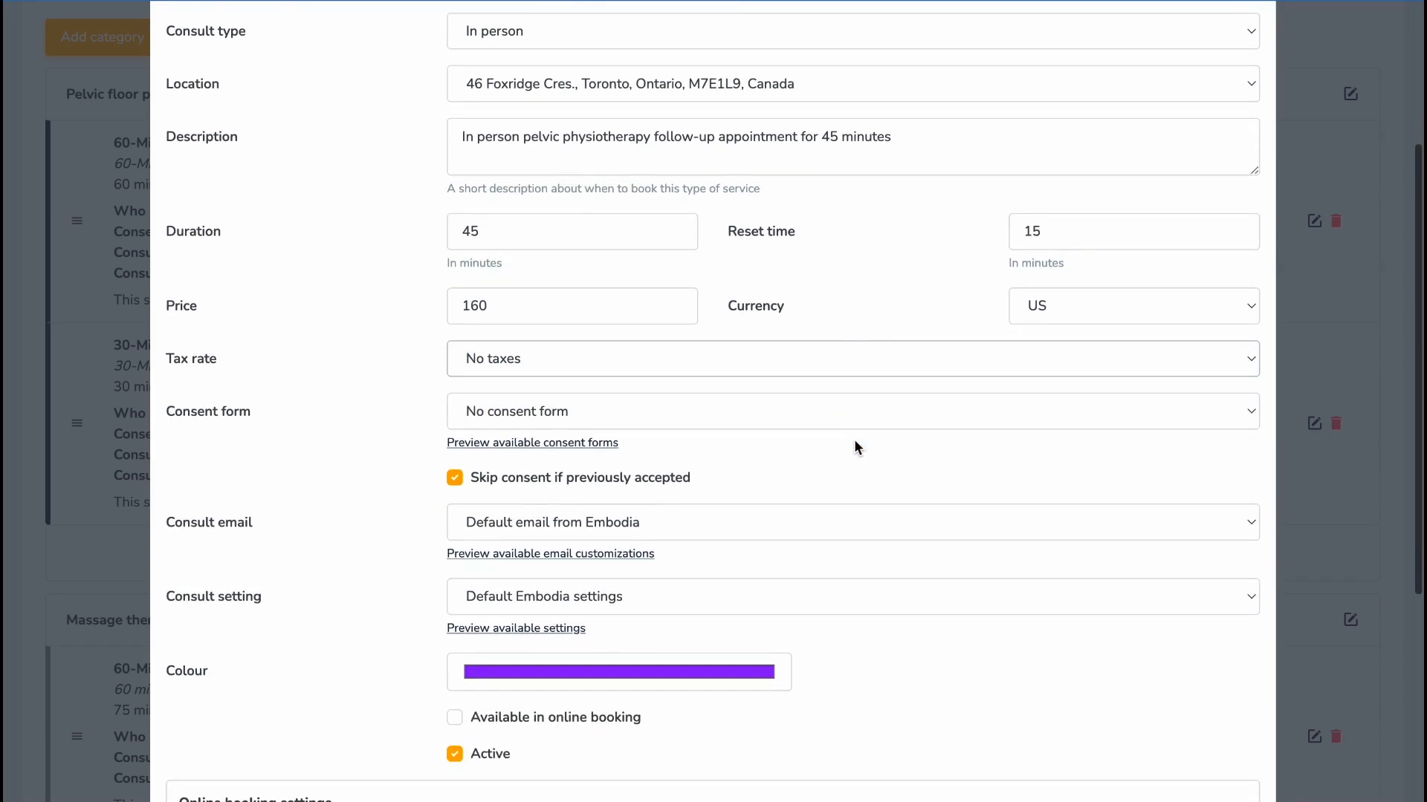
- Attach the Pelvic physiotherapy consent form, New appointments email and New assessment consult setting
{"action": "left_click", "coordinate": [849, 425]}
{"action": "left_click", "coordinate": [850, 435]}
{"action": "left_click", "coordinate": [832, 523]}
{"action": "left_click", "coordinate": [830, 545]}
{"action": "left_click", "coordinate": [810, 607]}
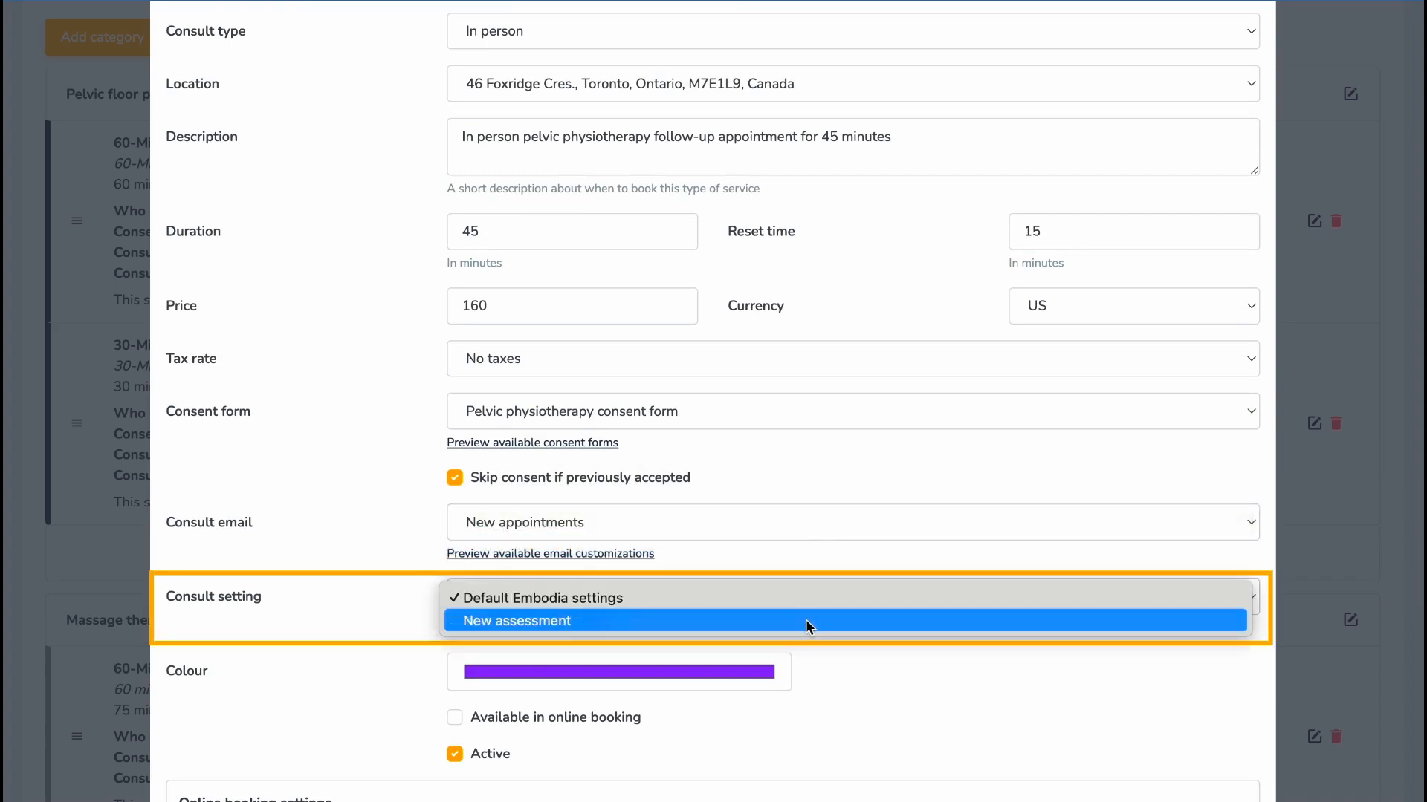
{"action": "left_click", "coordinate": [806, 621]}
- Colour the service dark blue
{"action": "scroll", "coordinate": [824, 673], "scroll_direction": "down", "scroll_amount": 2}
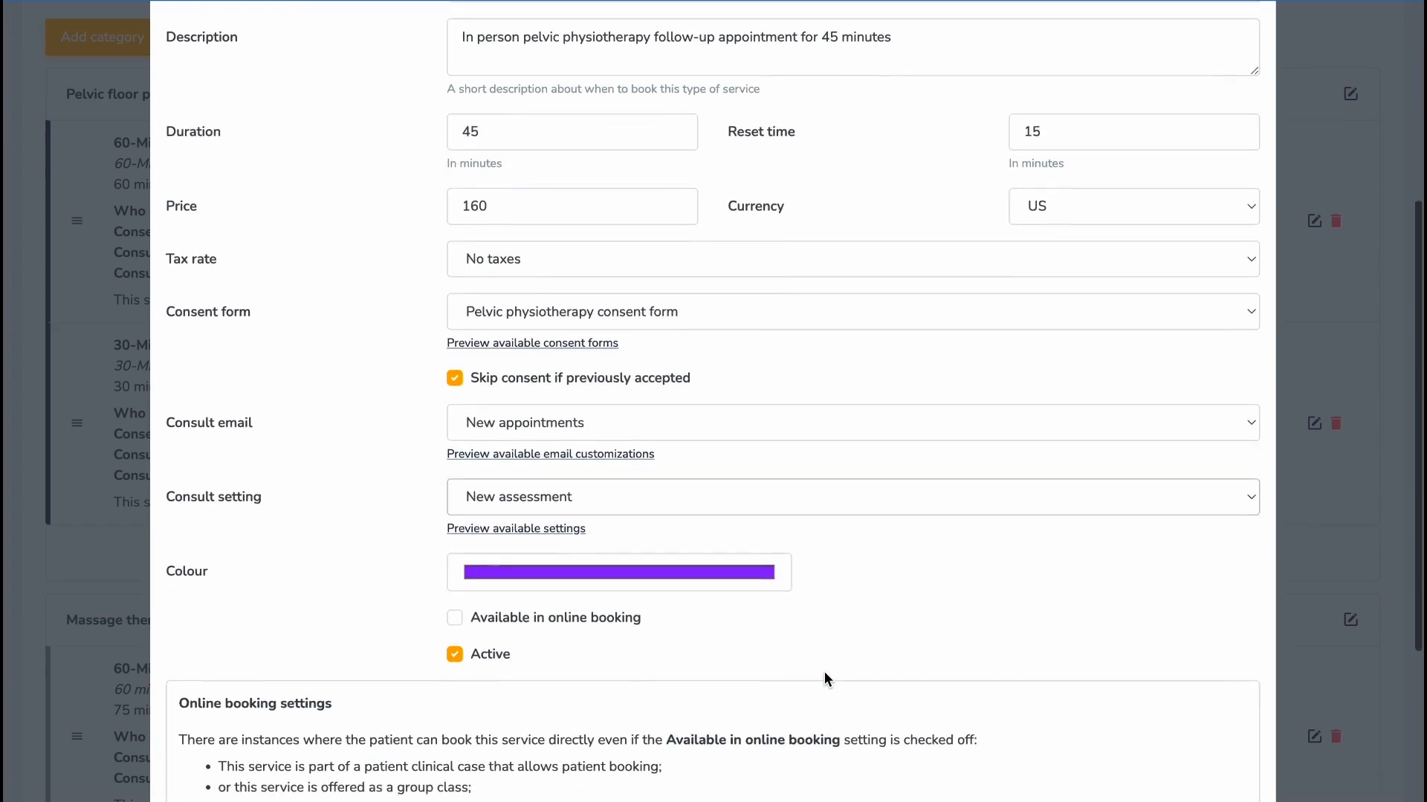
{"action": "left_click", "coordinate": [755, 550]}
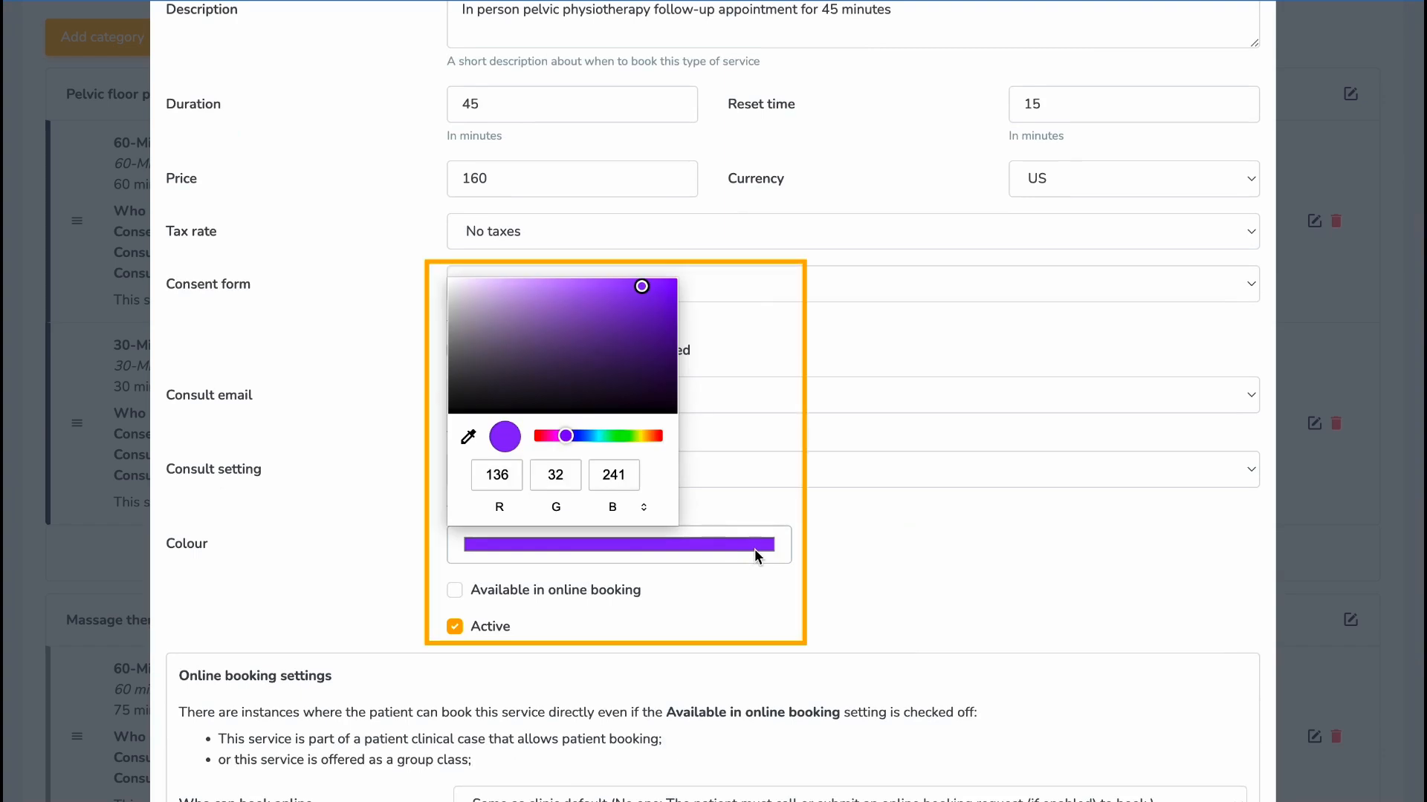
{"action": "left_click", "coordinate": [578, 437]}
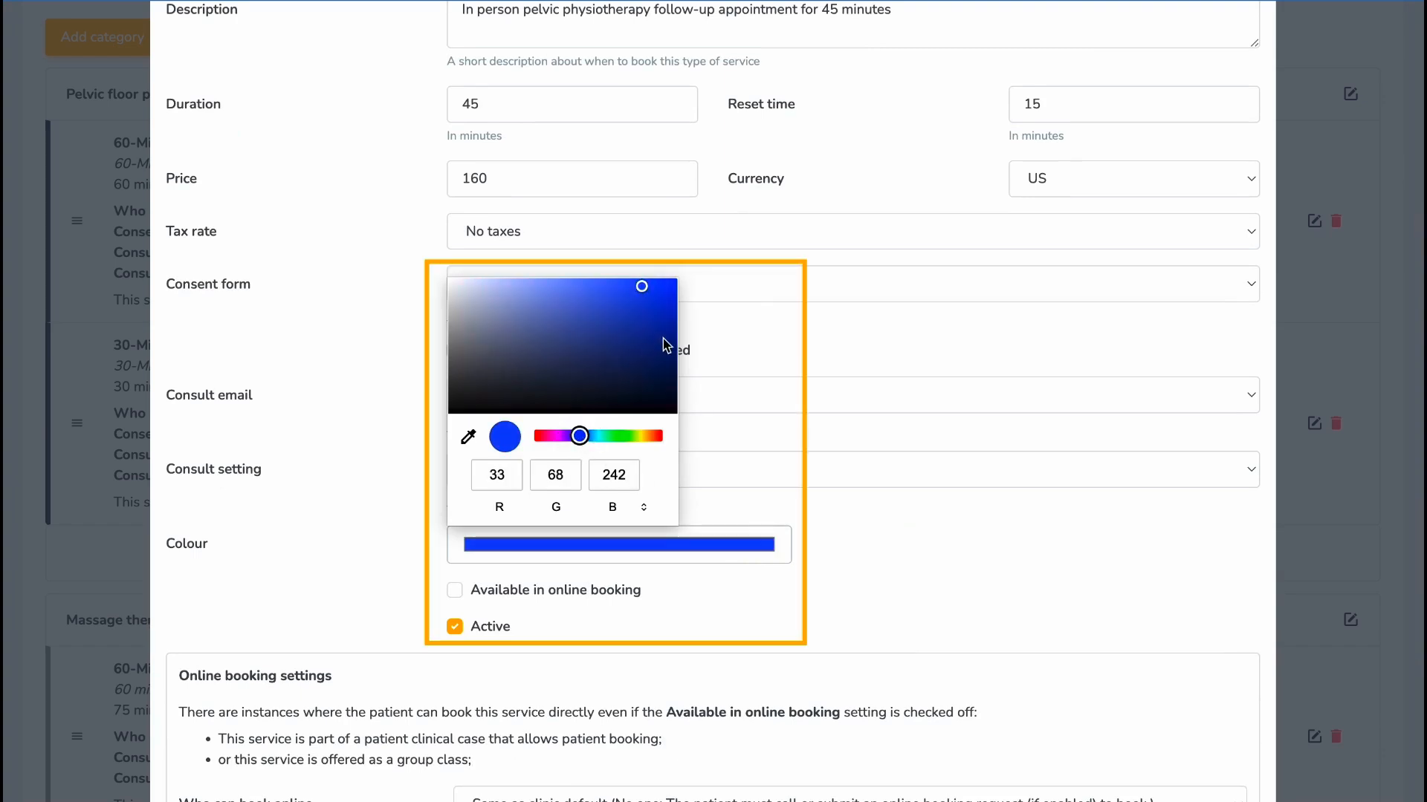
{"action": "left_click", "coordinate": [665, 337]}
{"action": "left_click", "coordinate": [729, 504]}
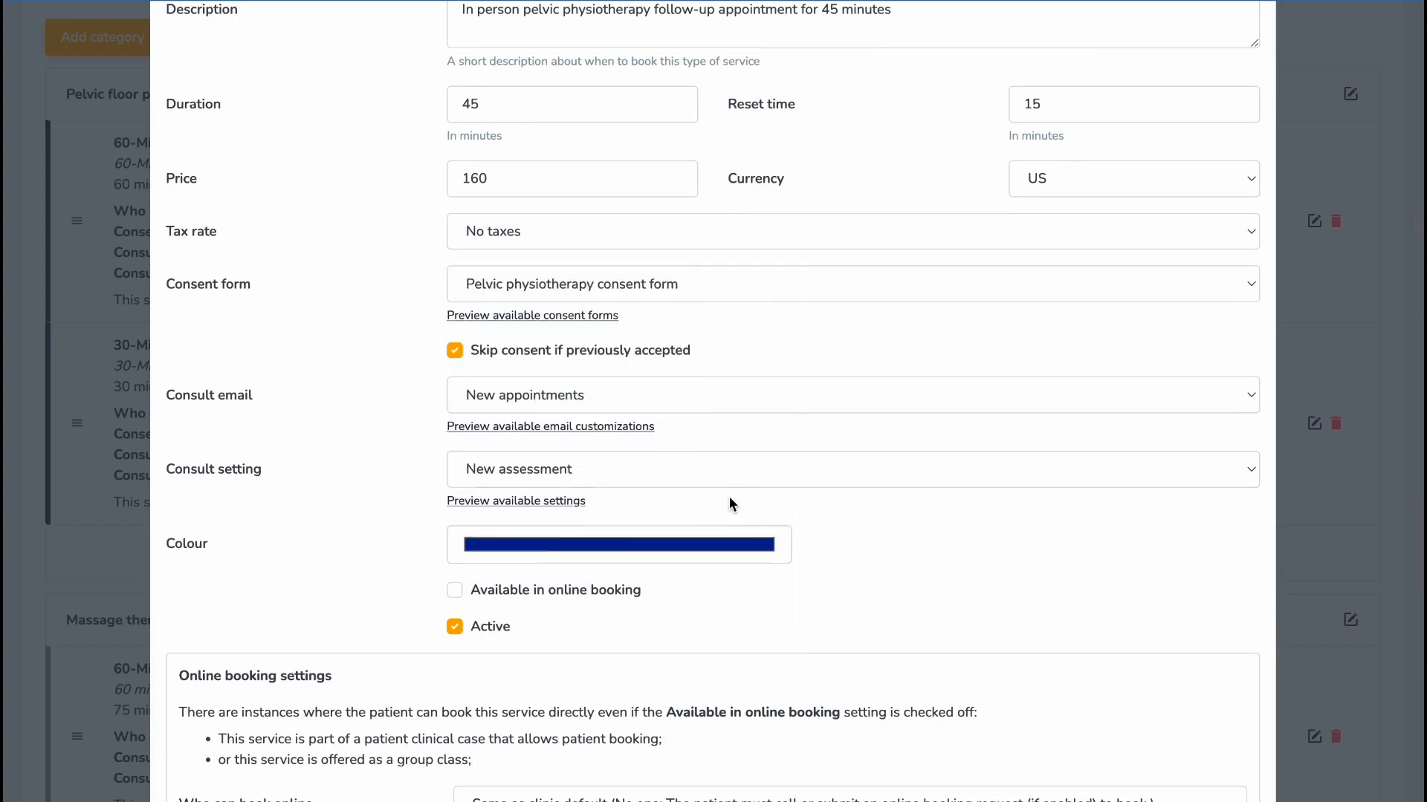
- Make the service bookable online, keeping clinic defaults for who can book and payment
{"action": "scroll", "coordinate": [729, 504], "scroll_direction": "down", "scroll_amount": 3}
{"action": "left_click", "coordinate": [457, 355]}
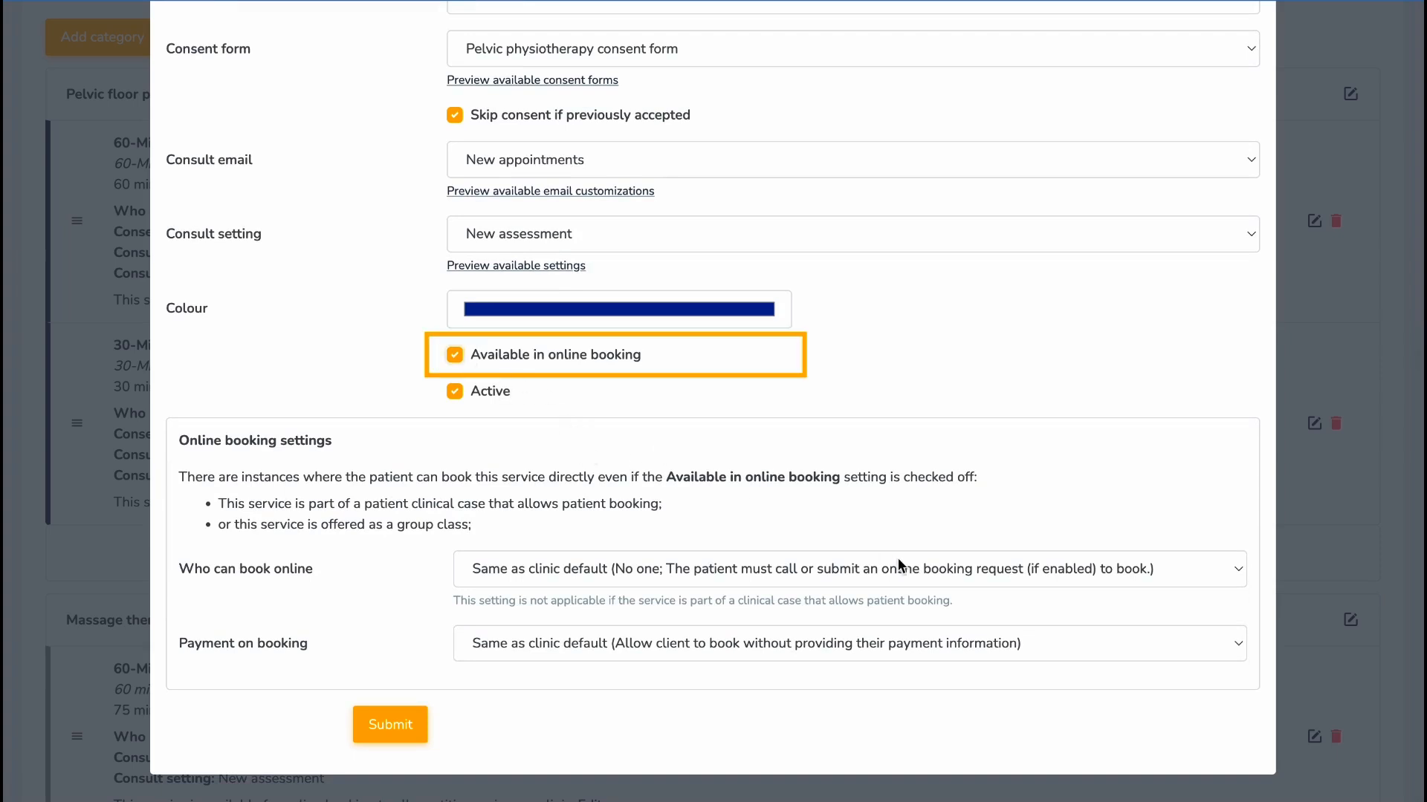
{"action": "left_click", "coordinate": [1182, 568]}
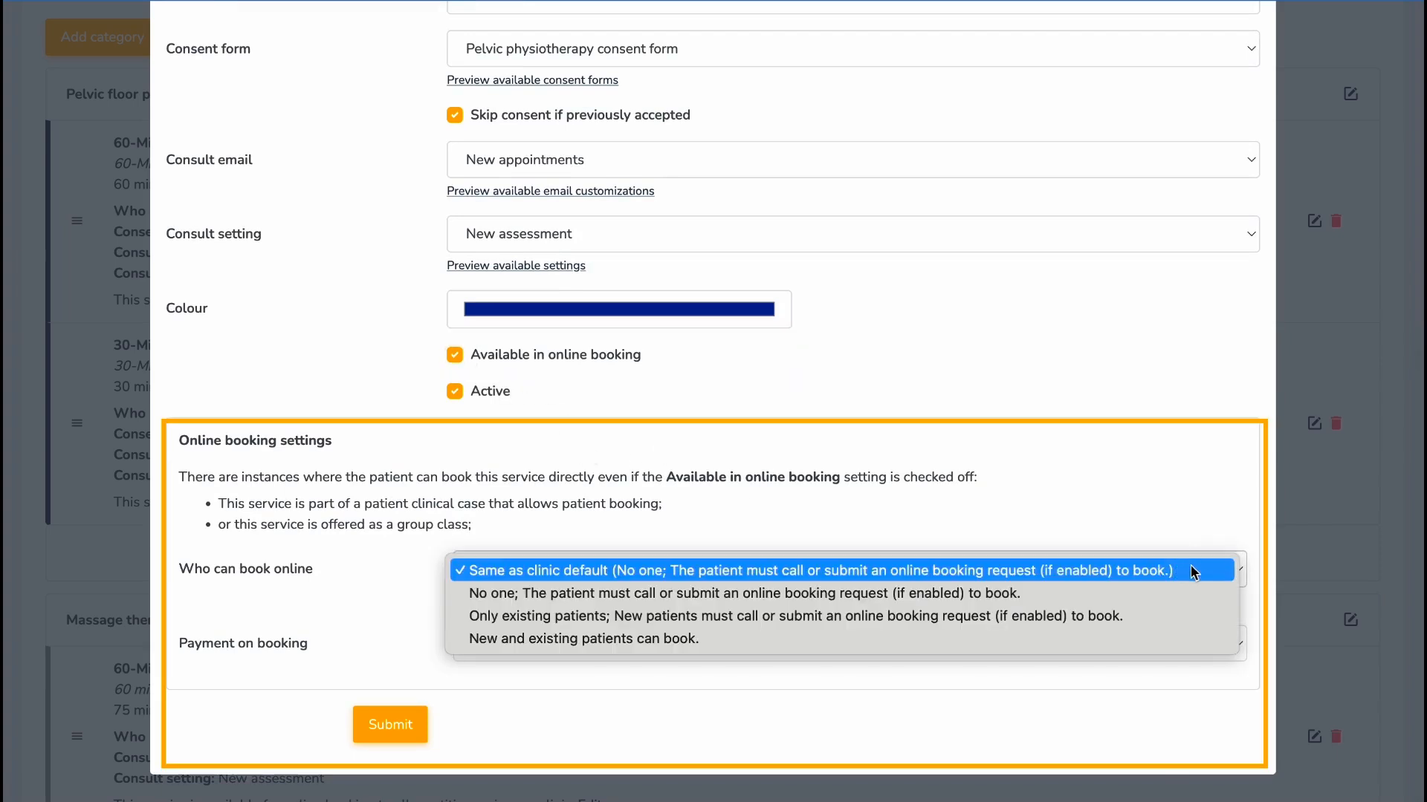
{"action": "left_click", "coordinate": [1198, 570]}
{"action": "left_click", "coordinate": [1203, 642]}
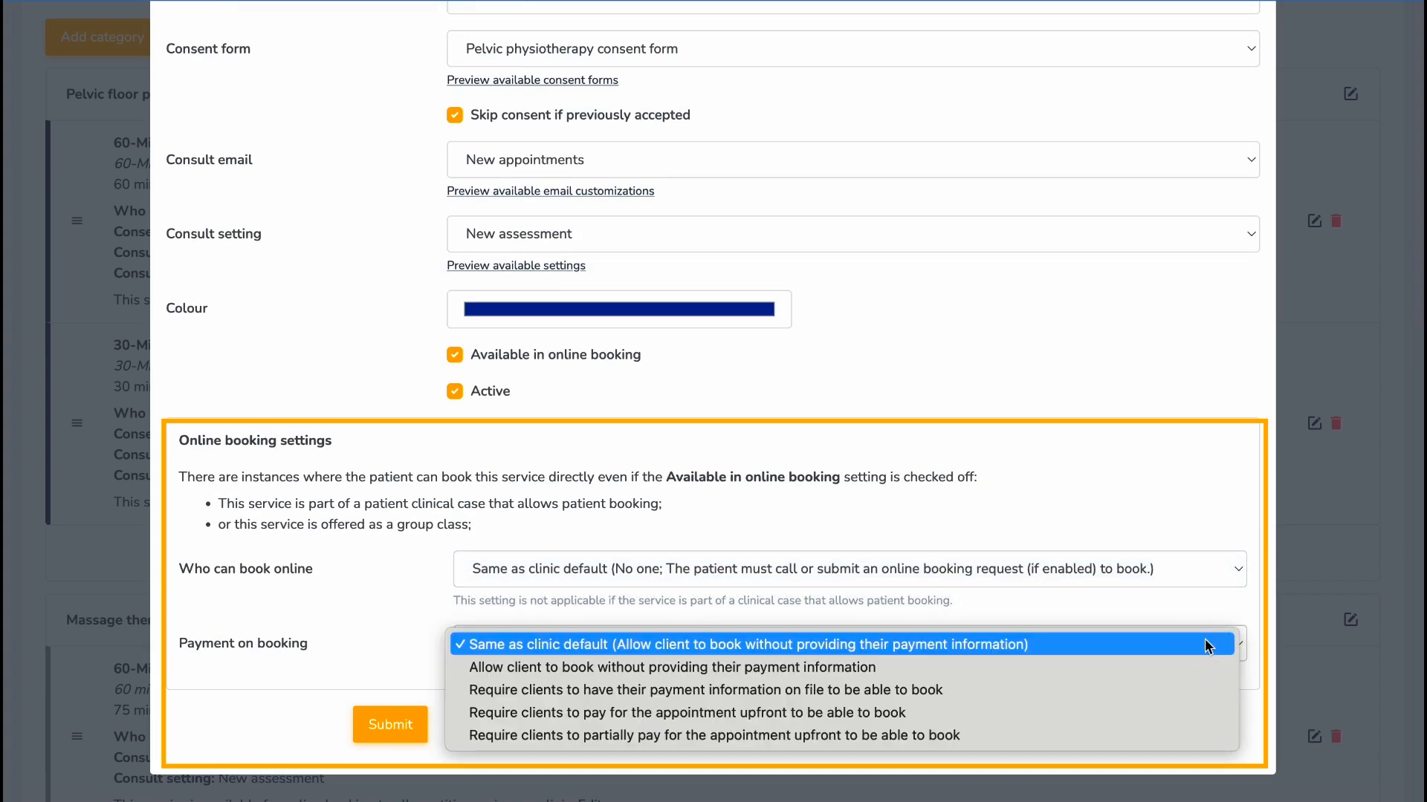
{"action": "left_click", "coordinate": [1209, 645]}
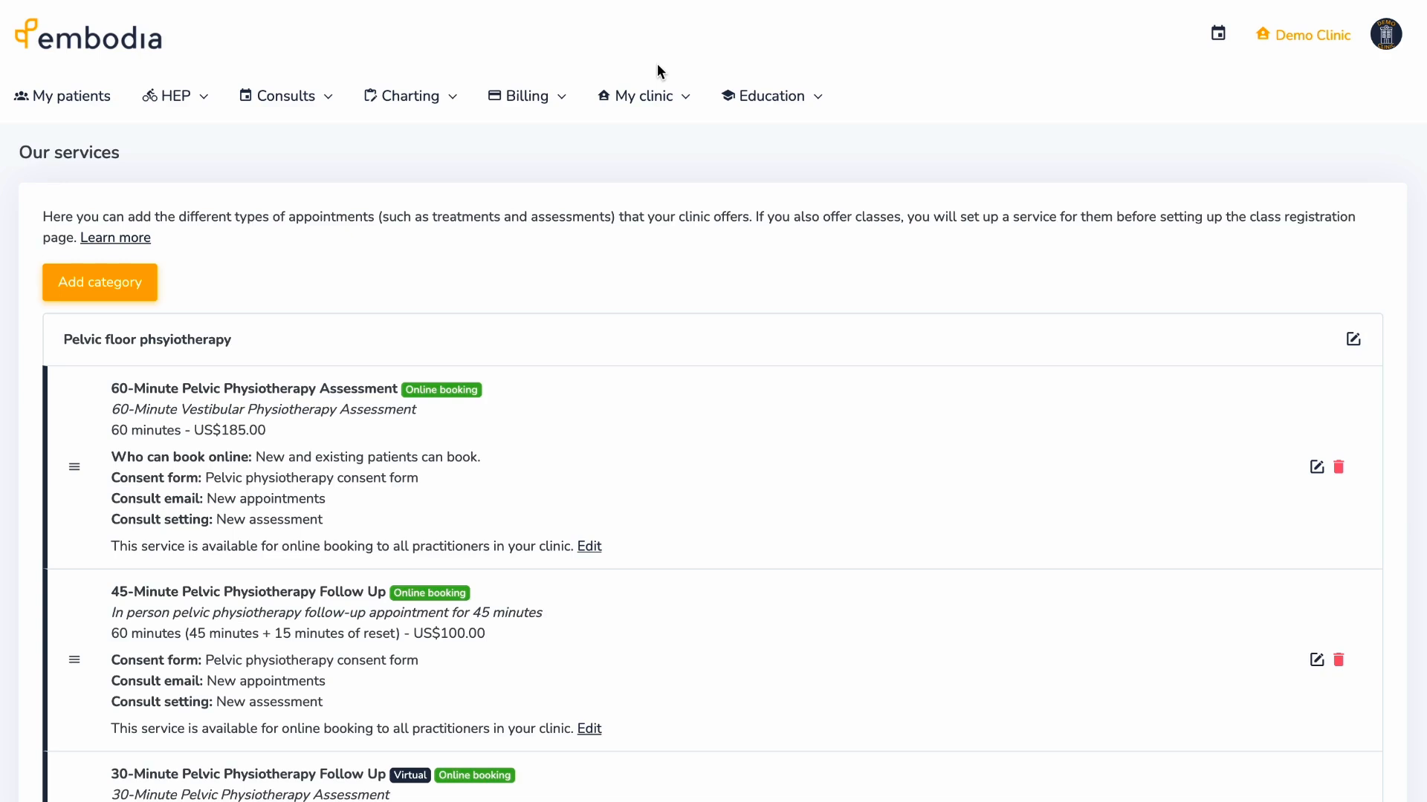
{"action": "left_click", "coordinate": [656, 92]}
- Open the Statuses page under Scheduling settings
{"action": "mouse_move", "coordinate": [764, 277]}
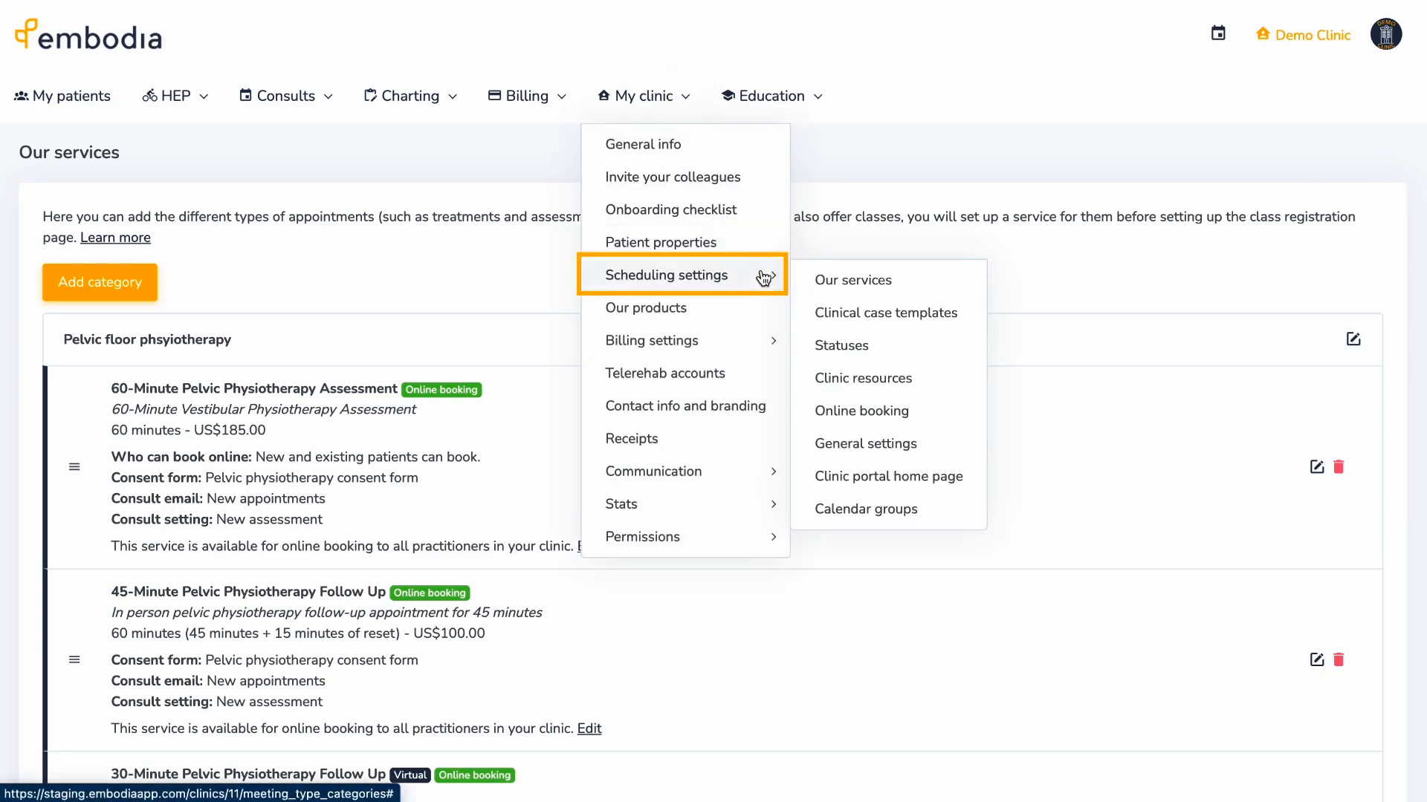
{"action": "left_click", "coordinate": [894, 355]}
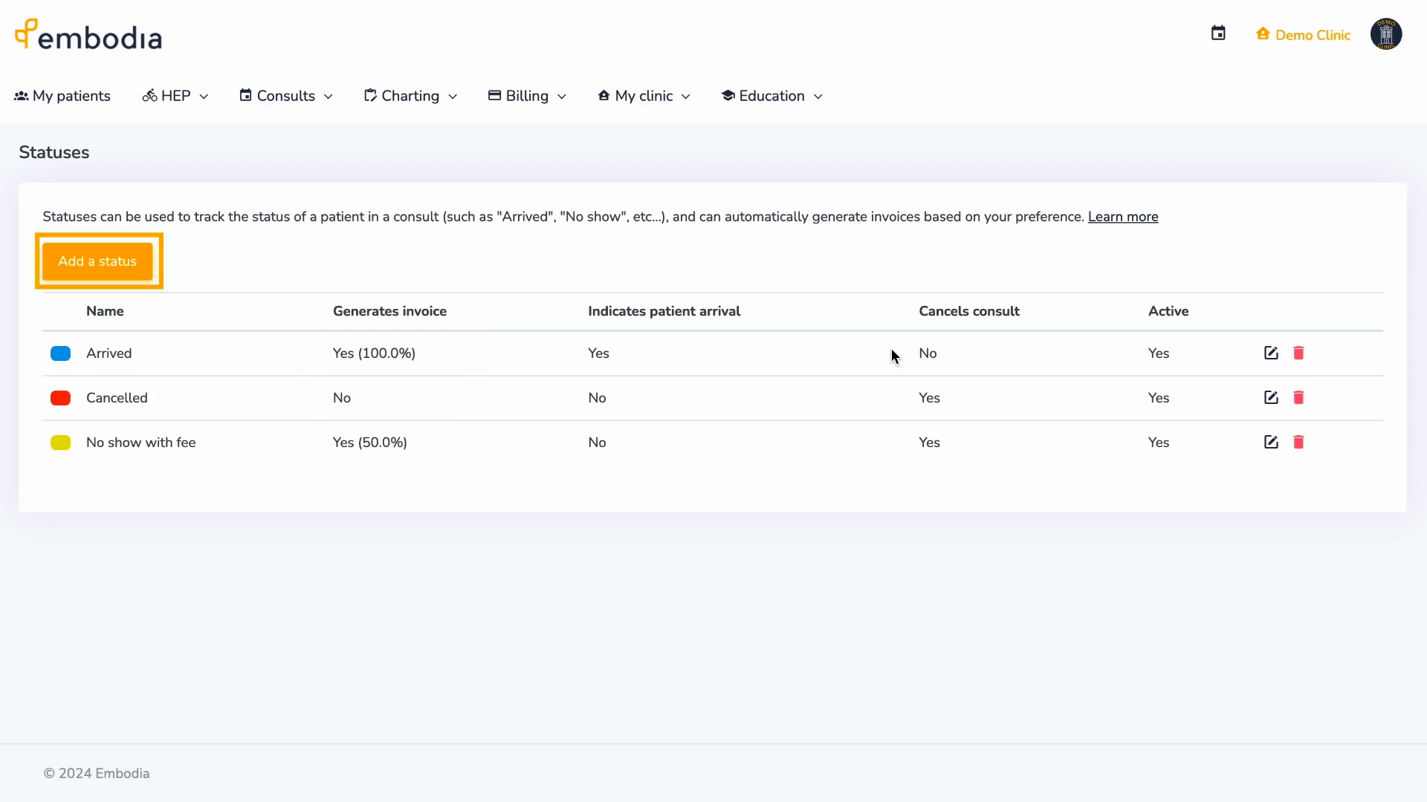
- Add a 'Cancelled with fee' status that generates a 50% invoice and cancels the consult
{"action": "left_click", "coordinate": [73, 267]}
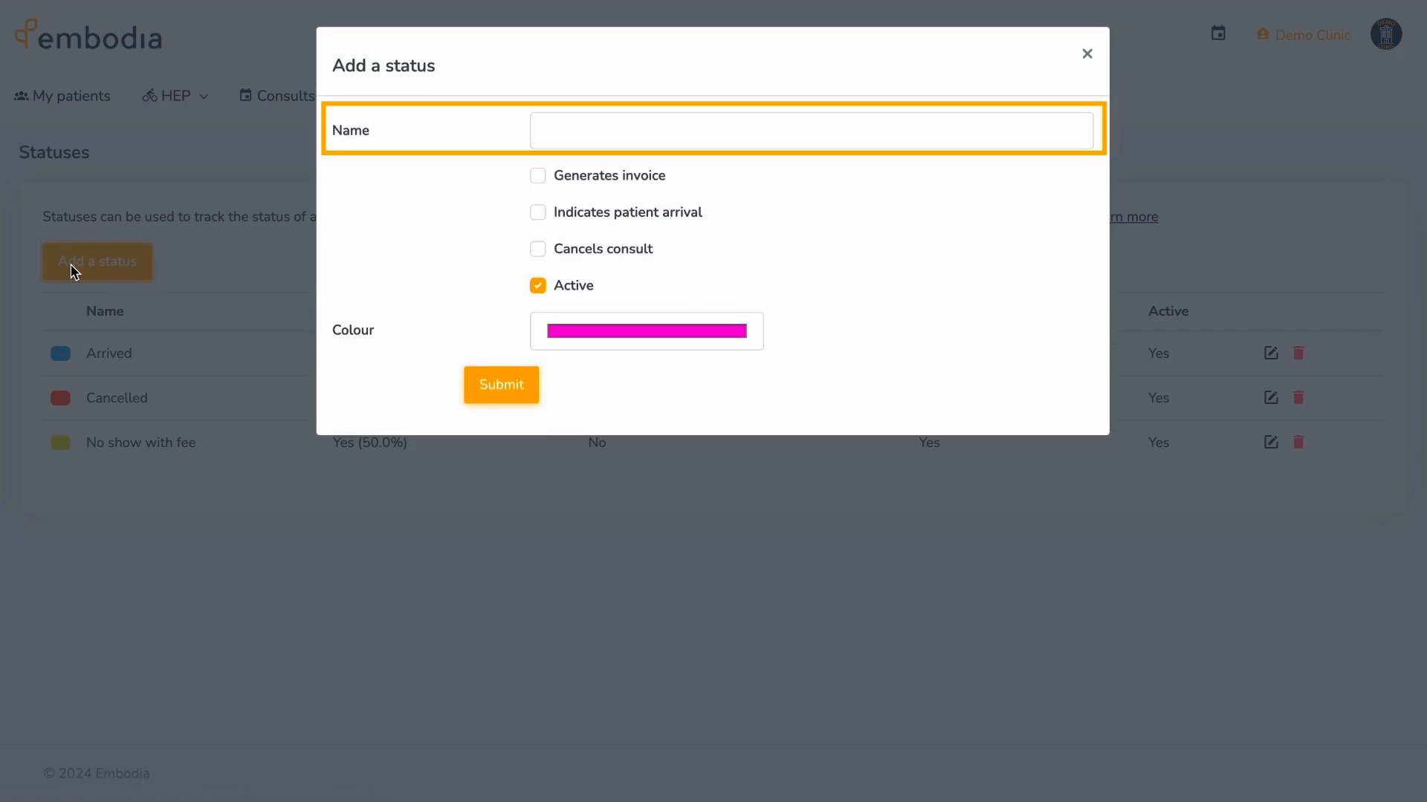
{"action": "type", "text": "Cancelled with fee"}
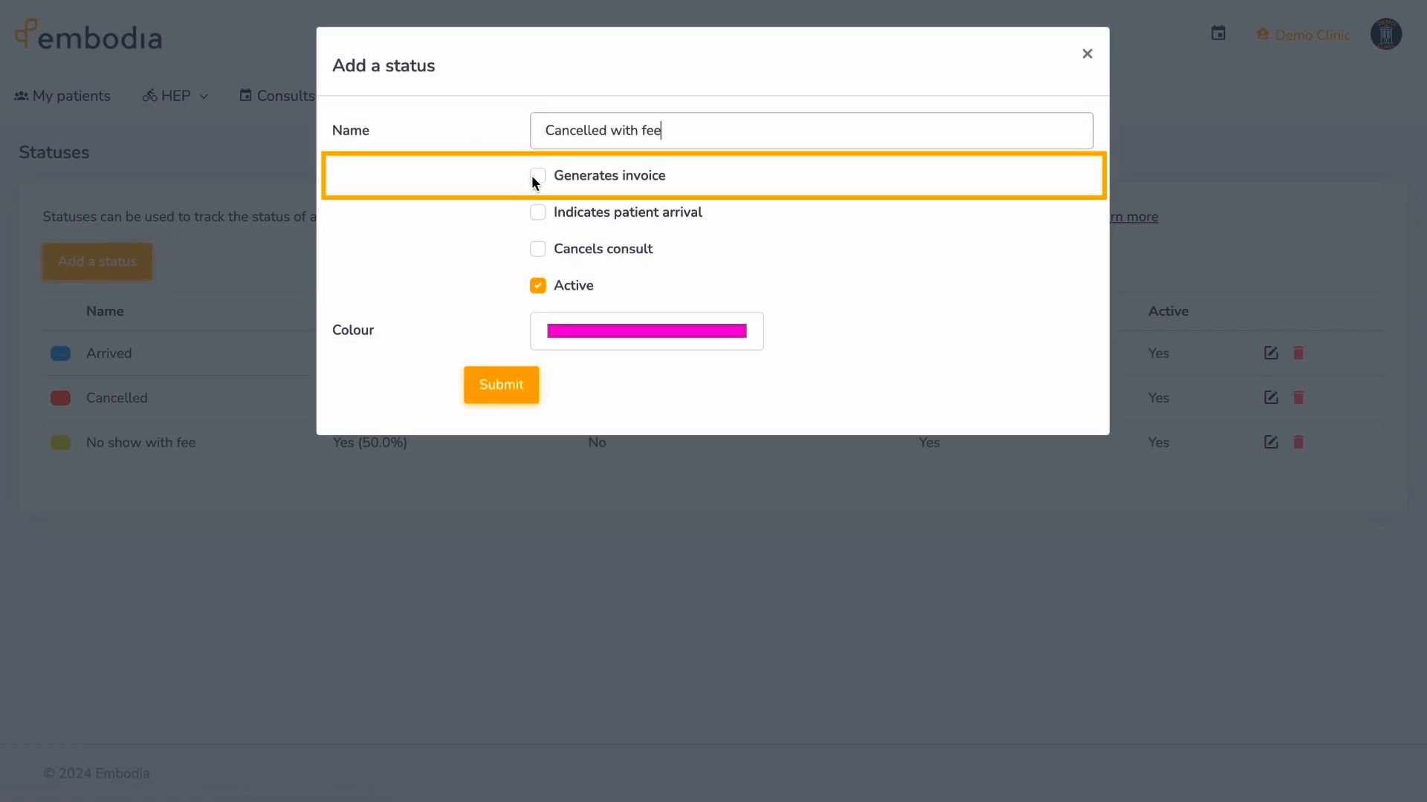
{"action": "left_click", "coordinate": [535, 178]}
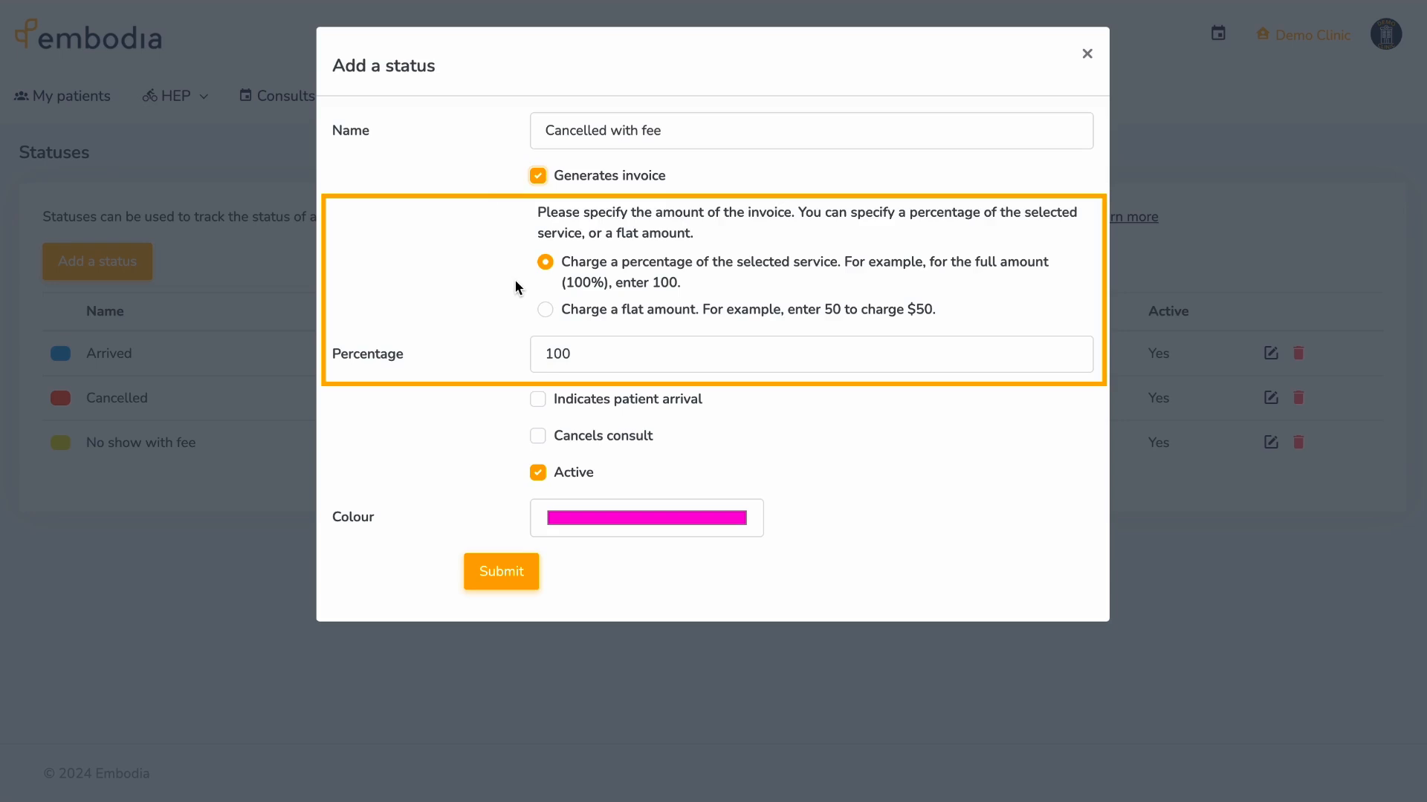
{"action": "left_click", "coordinate": [573, 354]}
{"action": "left_click_drag", "start_coordinate": [574, 354], "coordinate": [513, 354]}
{"action": "type", "text": "50"}
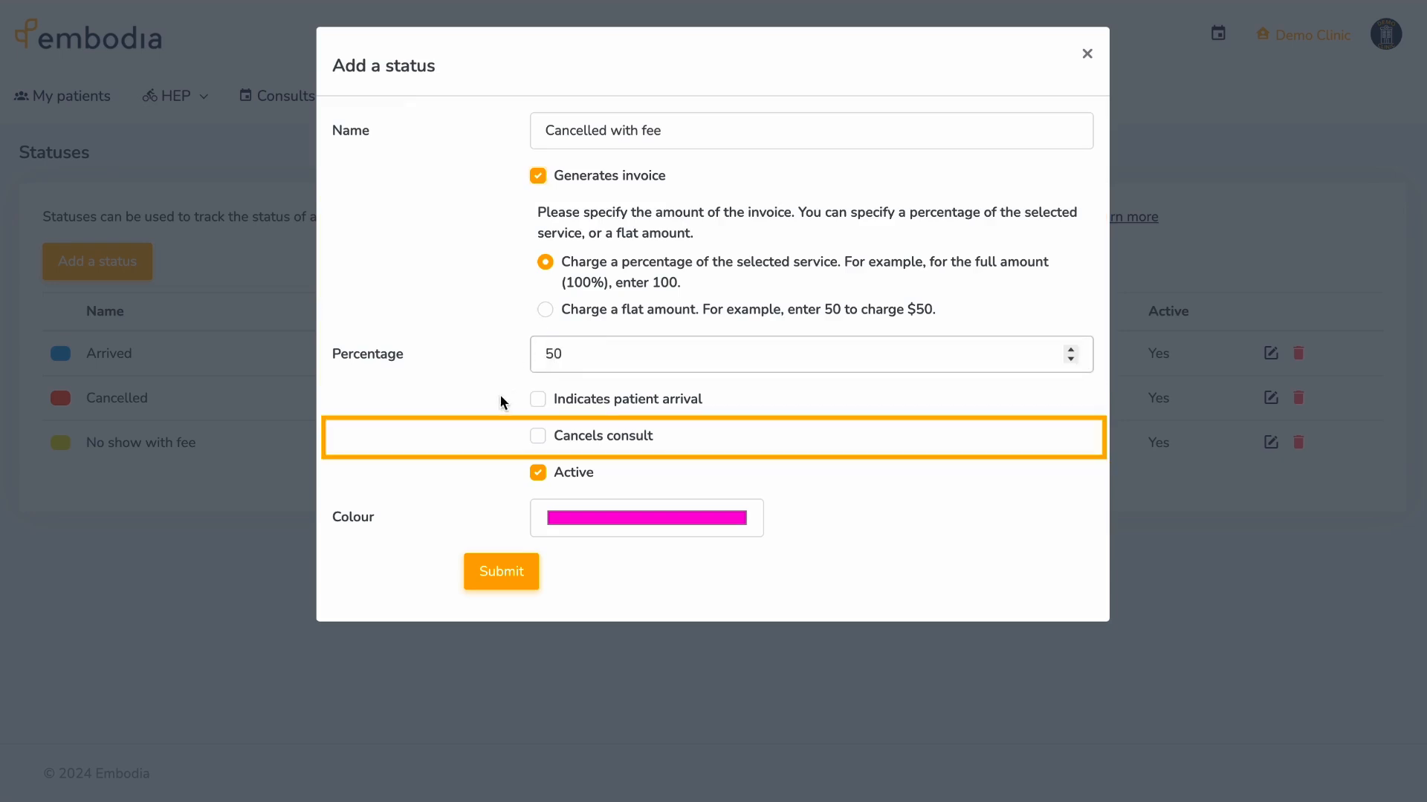
{"action": "left_click", "coordinate": [537, 437]}
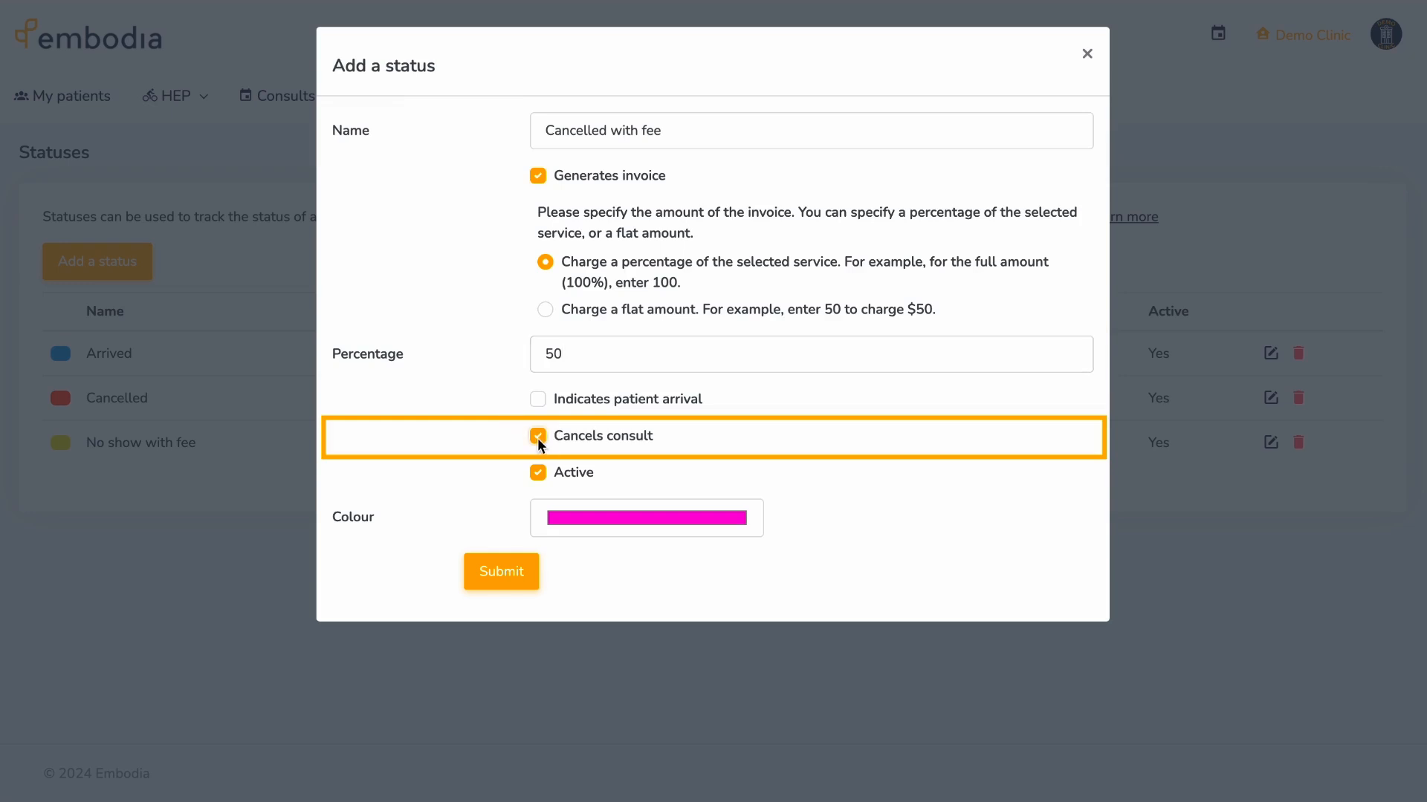
{"action": "left_click", "coordinate": [577, 518]}
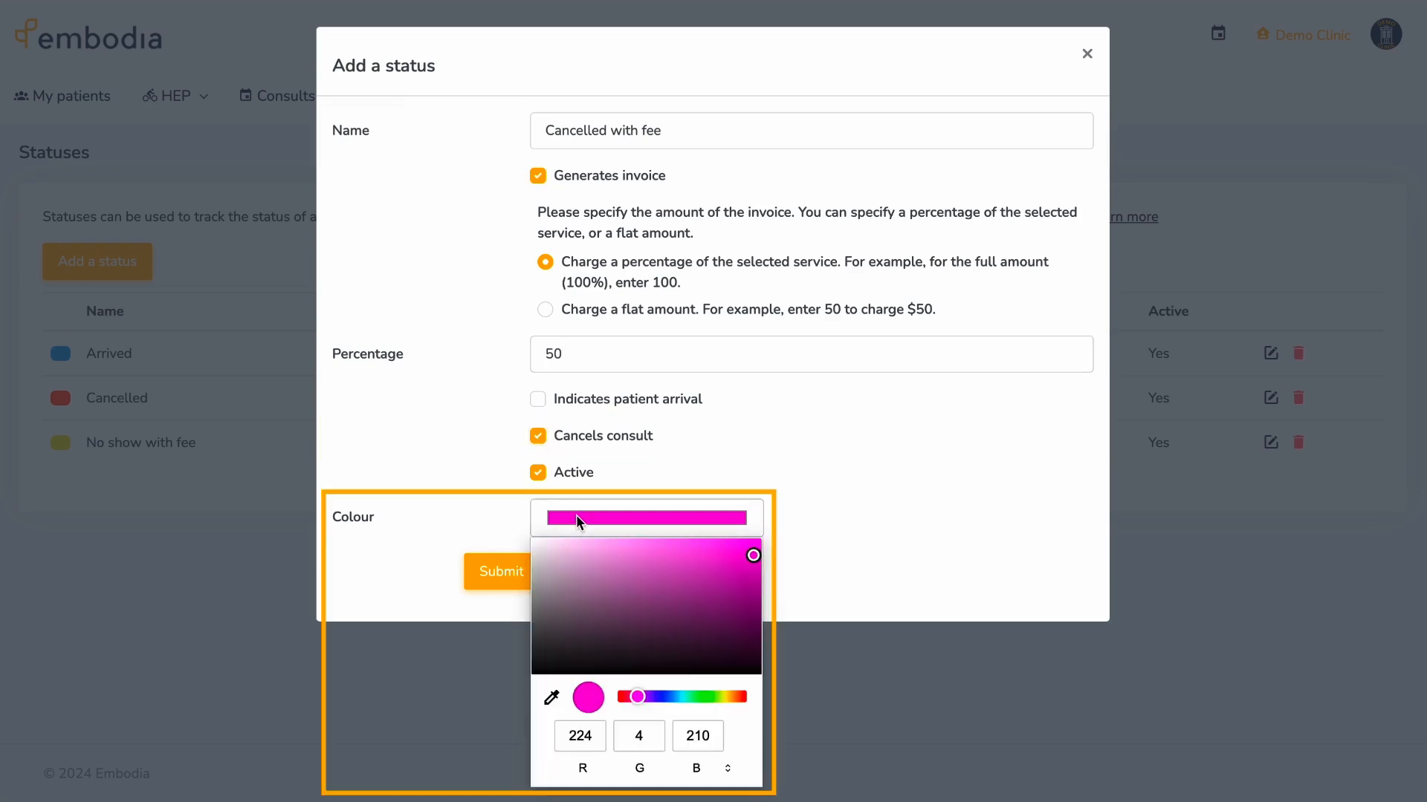
- Colour the Cancelled with fee status medium green and save it
{"action": "left_click", "coordinate": [704, 696]}
{"action": "left_click", "coordinate": [693, 587]}
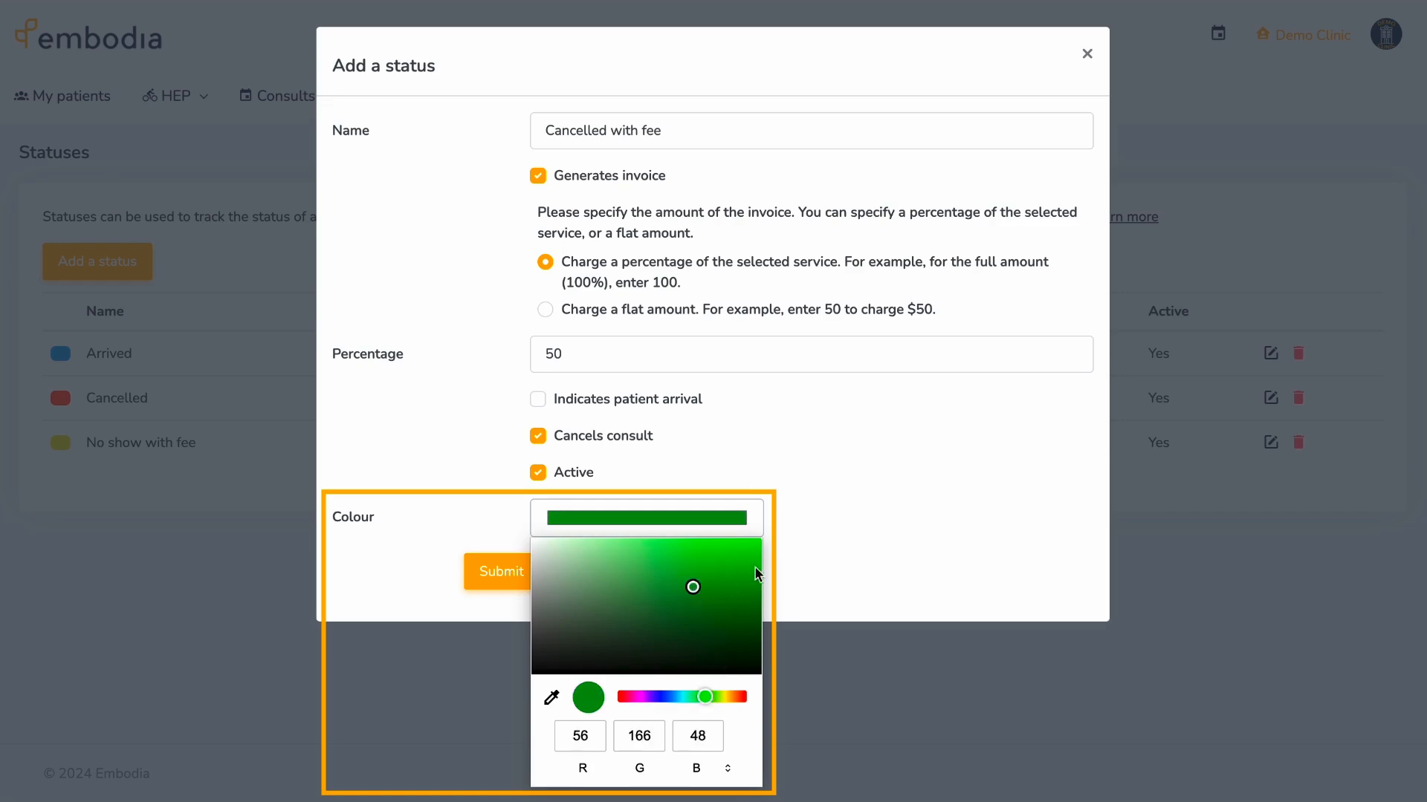
{"action": "left_click", "coordinate": [786, 564]}
{"action": "left_click", "coordinate": [519, 571]}
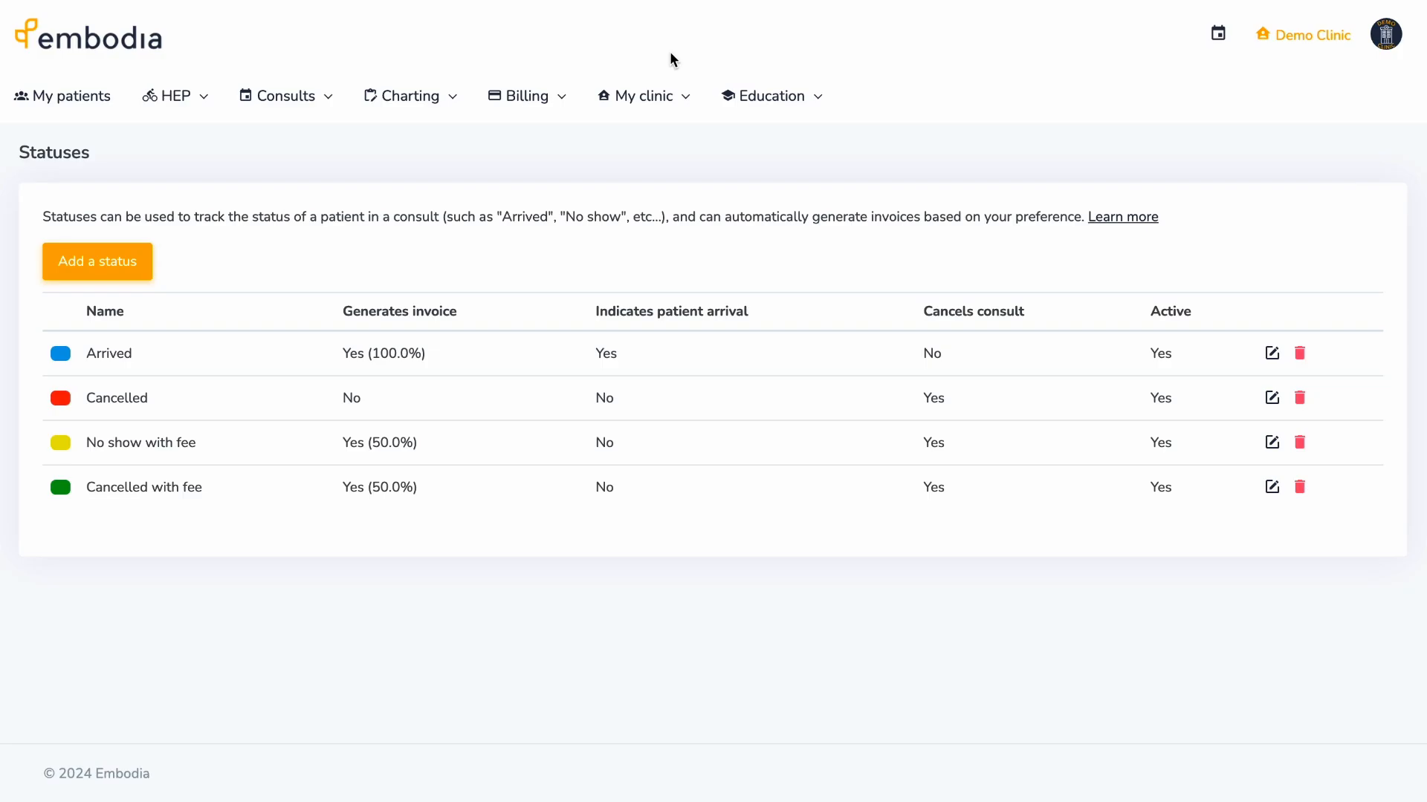
- Create a clinical case template category named '60-minute appointments'
{"action": "left_click", "coordinate": [676, 98]}
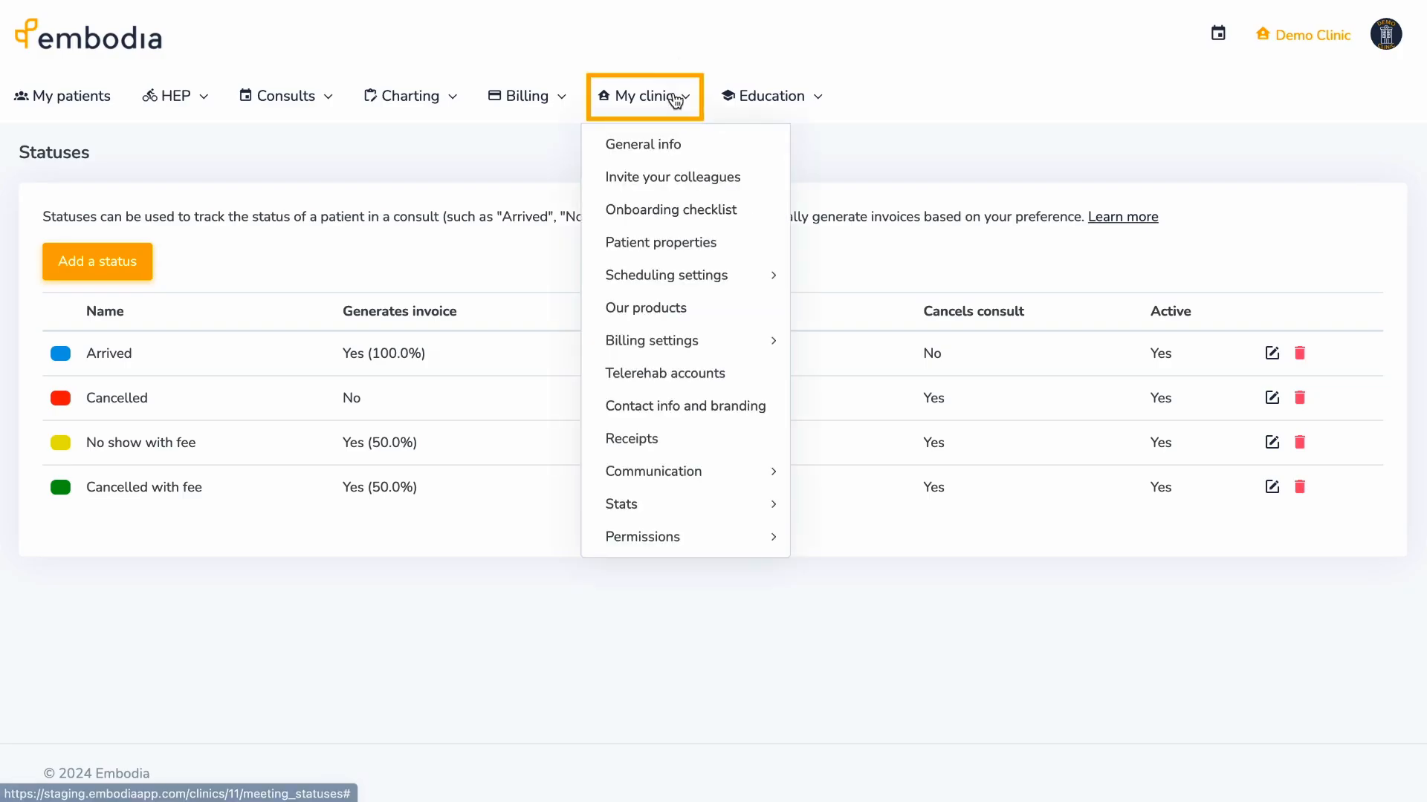
{"action": "mouse_move", "coordinate": [761, 280]}
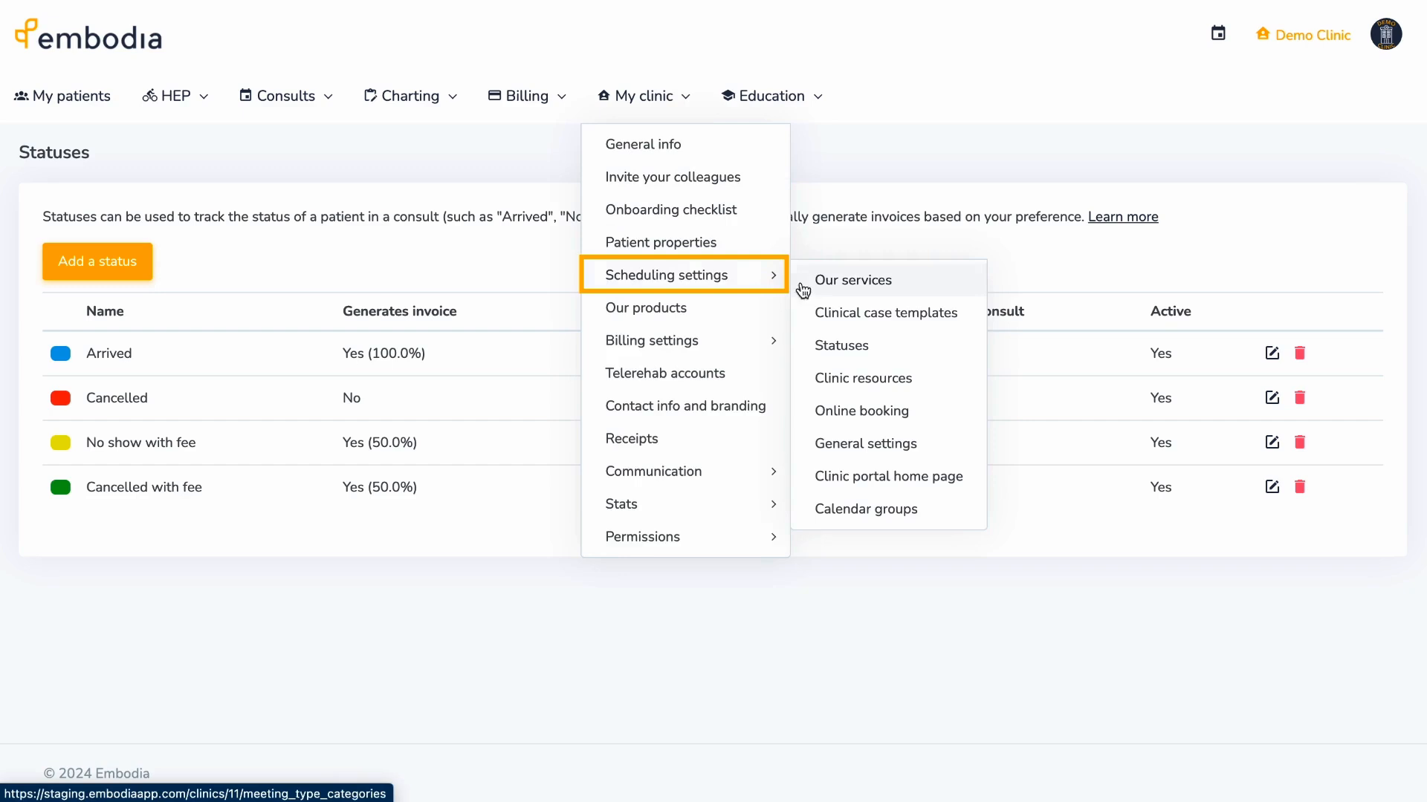
{"action": "left_click", "coordinate": [892, 313]}
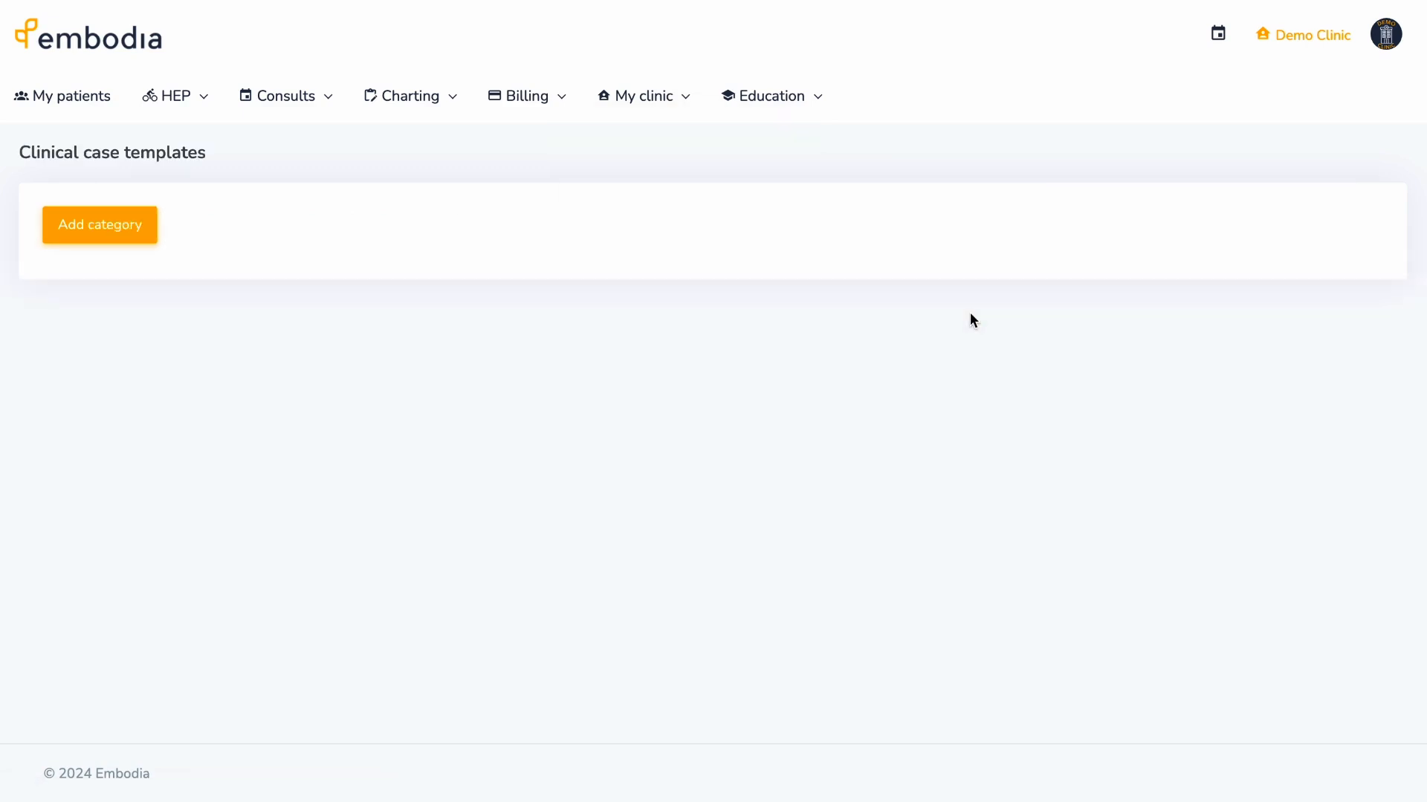
{"action": "left_click", "coordinate": [151, 228]}
{"action": "left_click", "coordinate": [621, 131]}
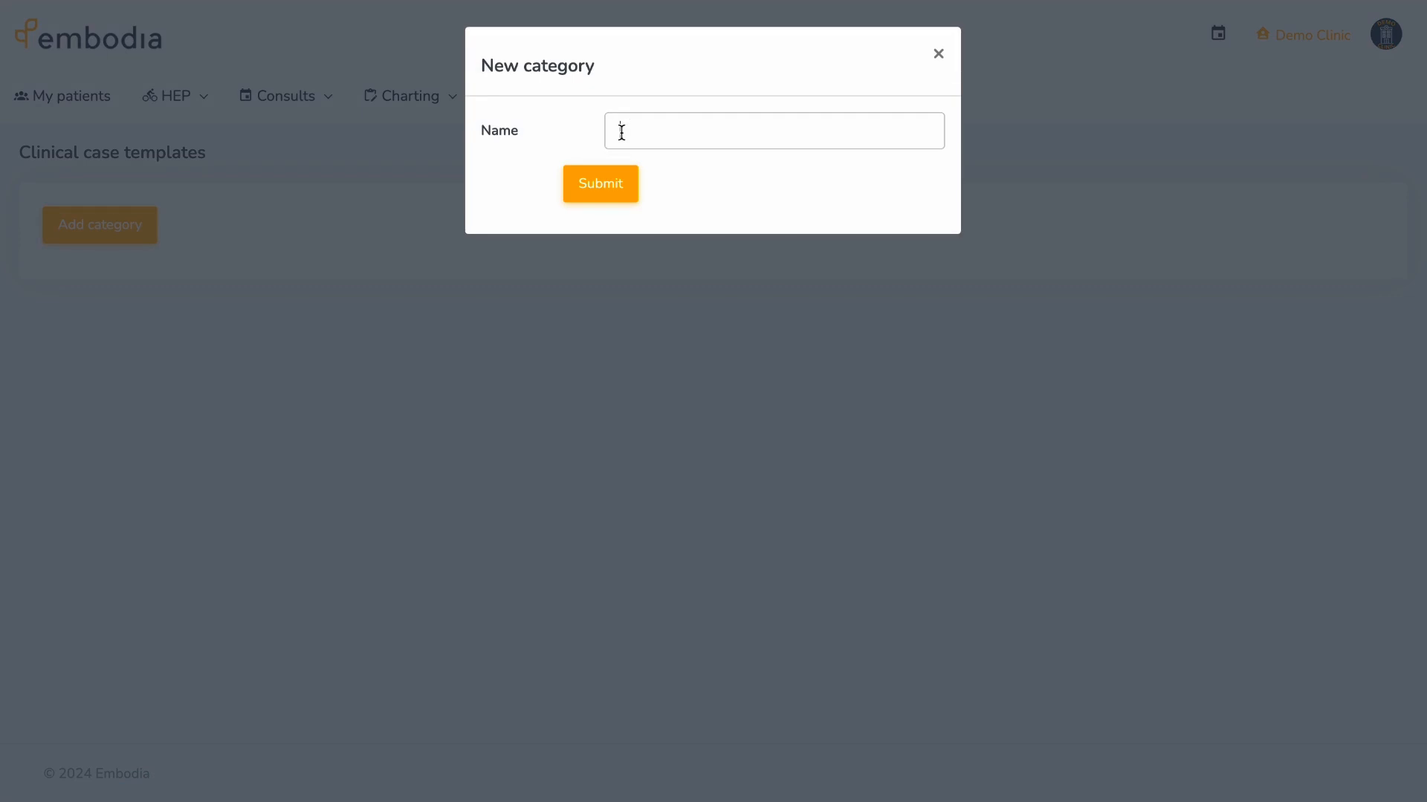
{"action": "type", "text": "60-minute appointments"}
{"action": "left_click", "coordinate": [605, 182]}
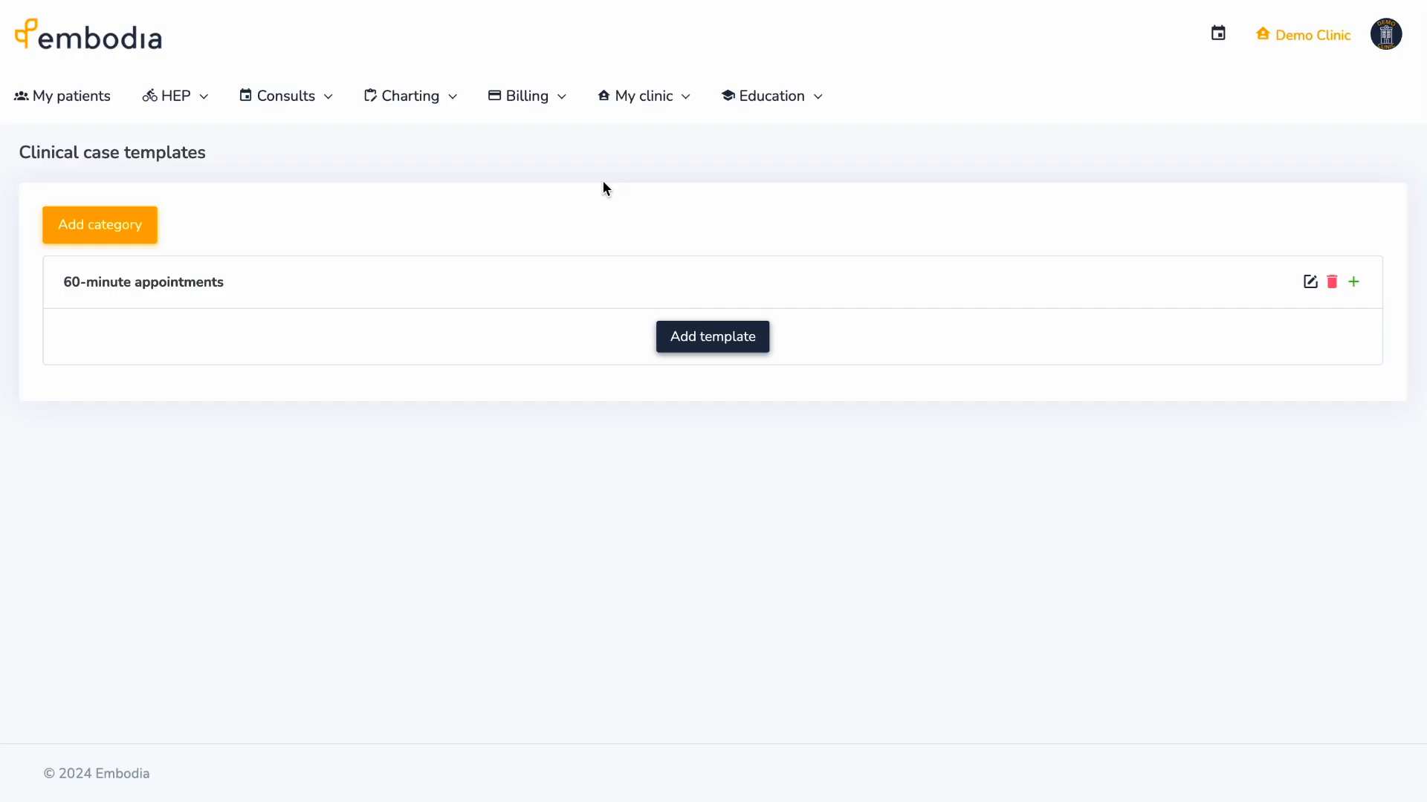
- Save a '60-minute appointments' template ('60 minute pelvic appt') with pelvic assessment and 60-Minute Pelvic Physiotherapy Follow Up
{"action": "left_click", "coordinate": [752, 332]}
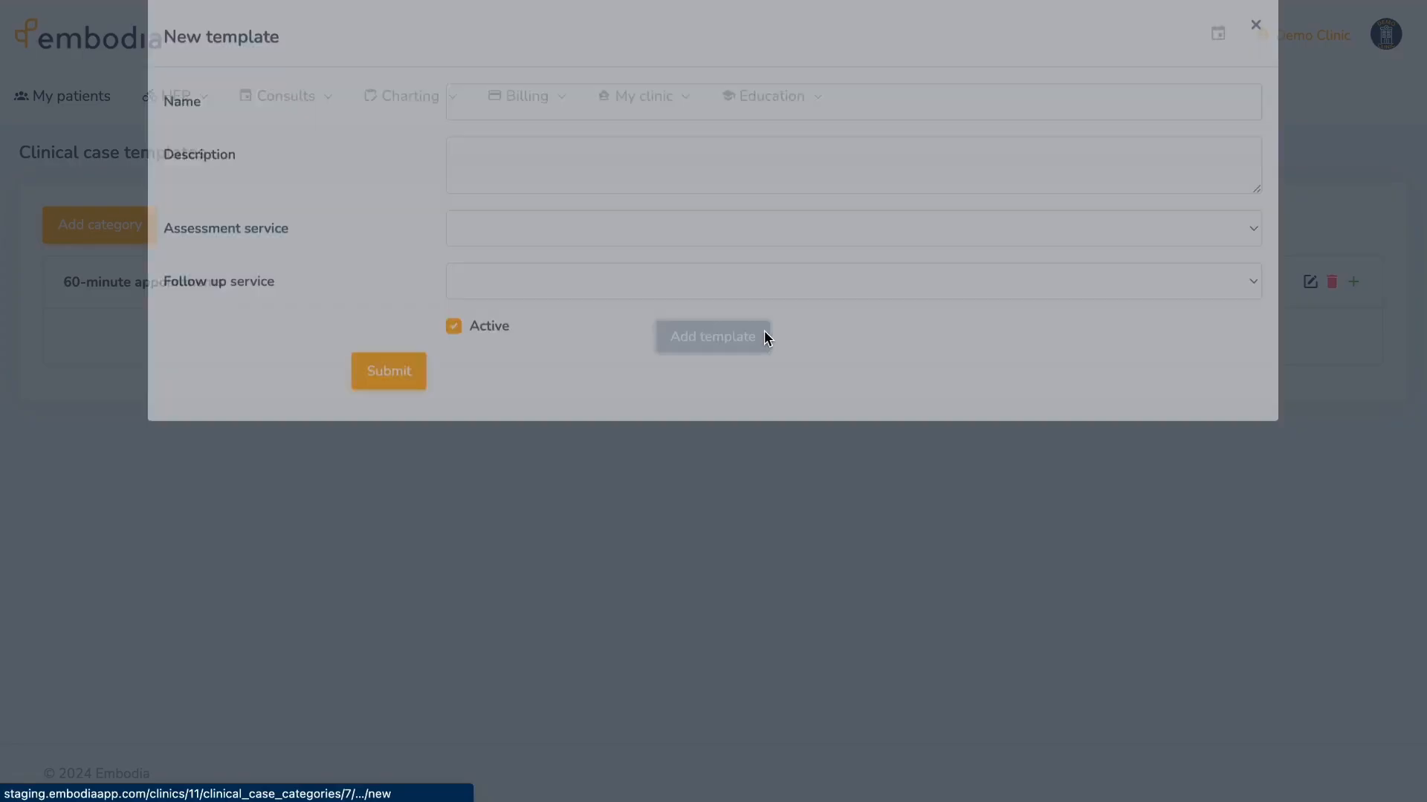
{"action": "left_click", "coordinate": [603, 130]}
{"action": "type", "text": "60-minute appointments"}
{"action": "left_click", "coordinate": [535, 181]}
{"action": "type", "text": "60 minute pelvic appt"}
{"action": "left_click", "coordinate": [480, 257]}
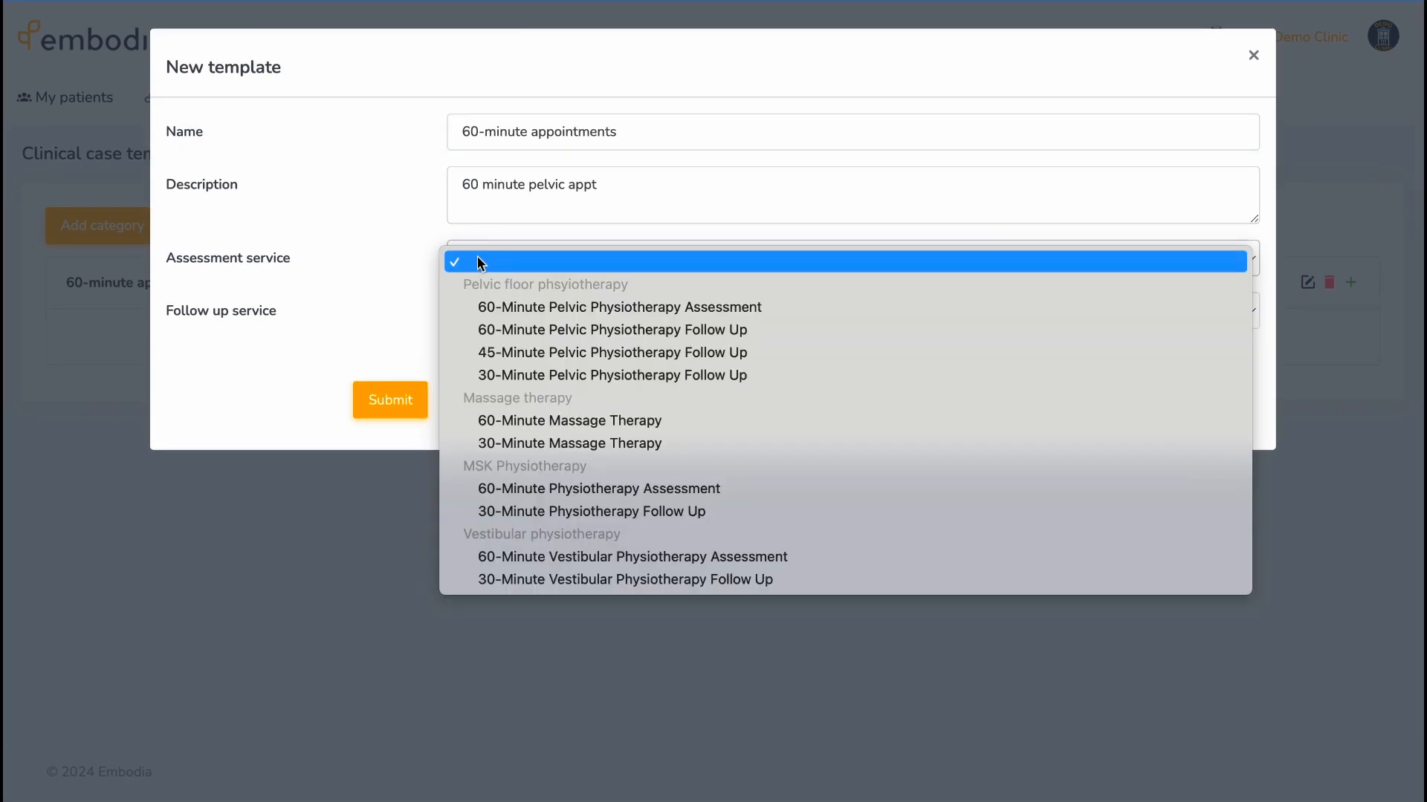
{"action": "left_click", "coordinate": [501, 308]}
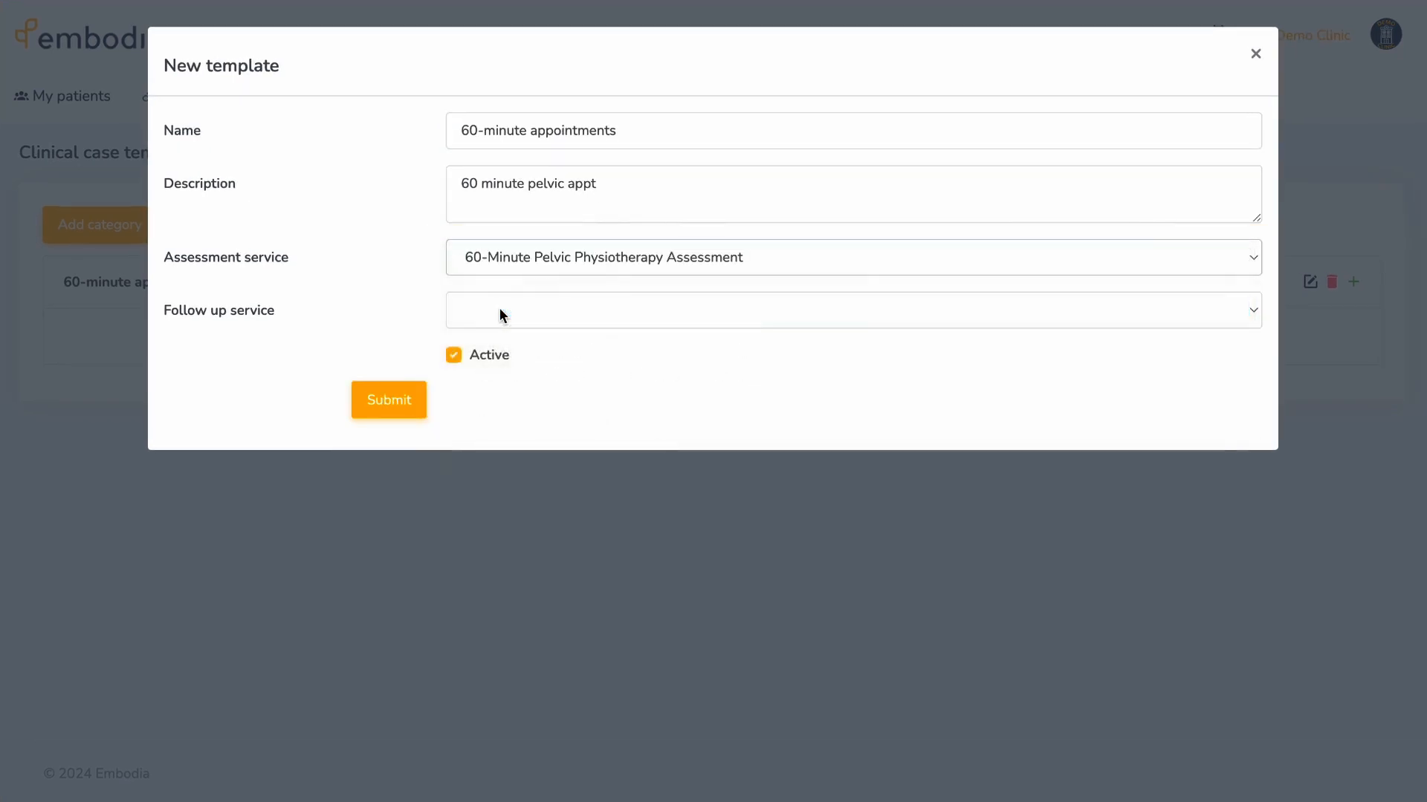
{"action": "left_click", "coordinate": [500, 309]}
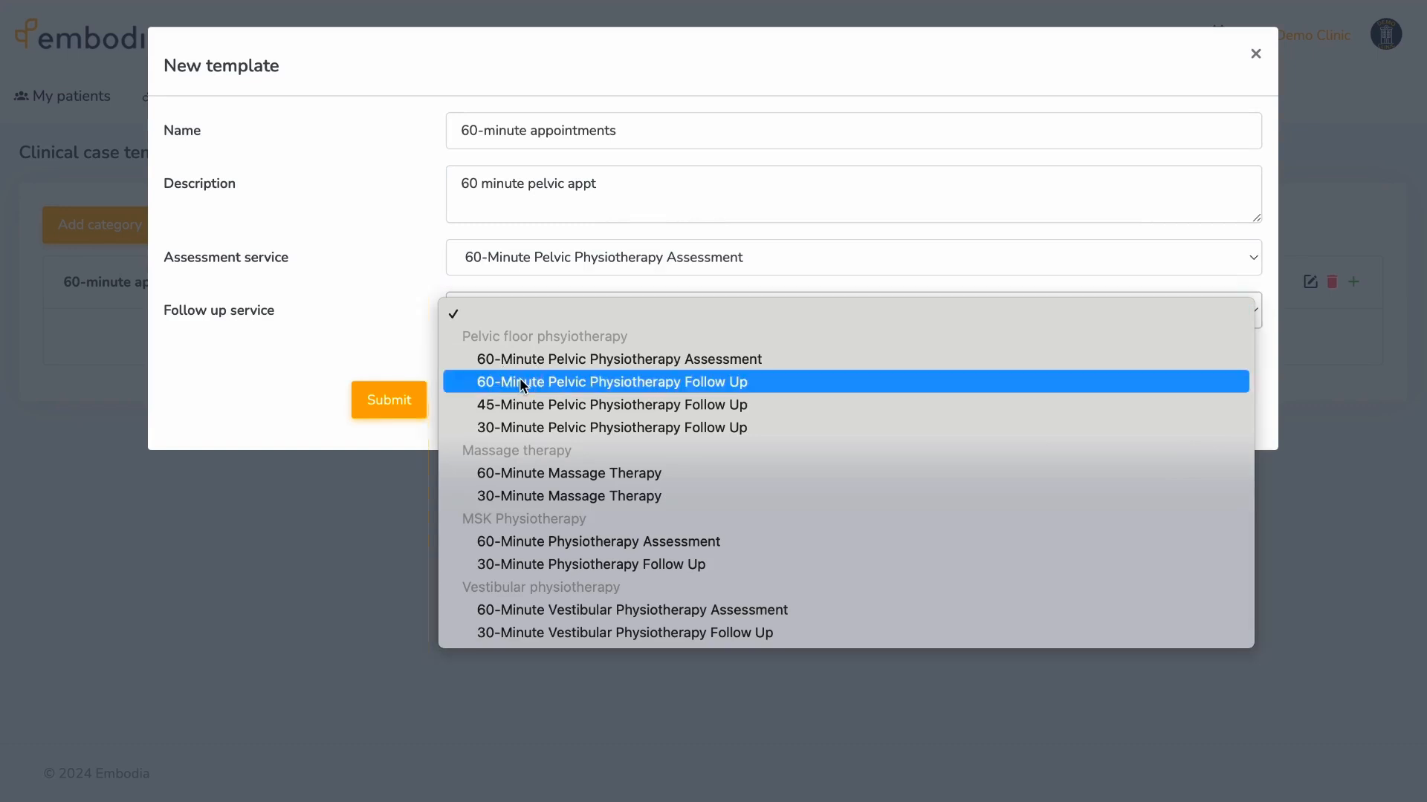
{"action": "left_click", "coordinate": [524, 381]}
{"action": "left_click", "coordinate": [414, 398]}
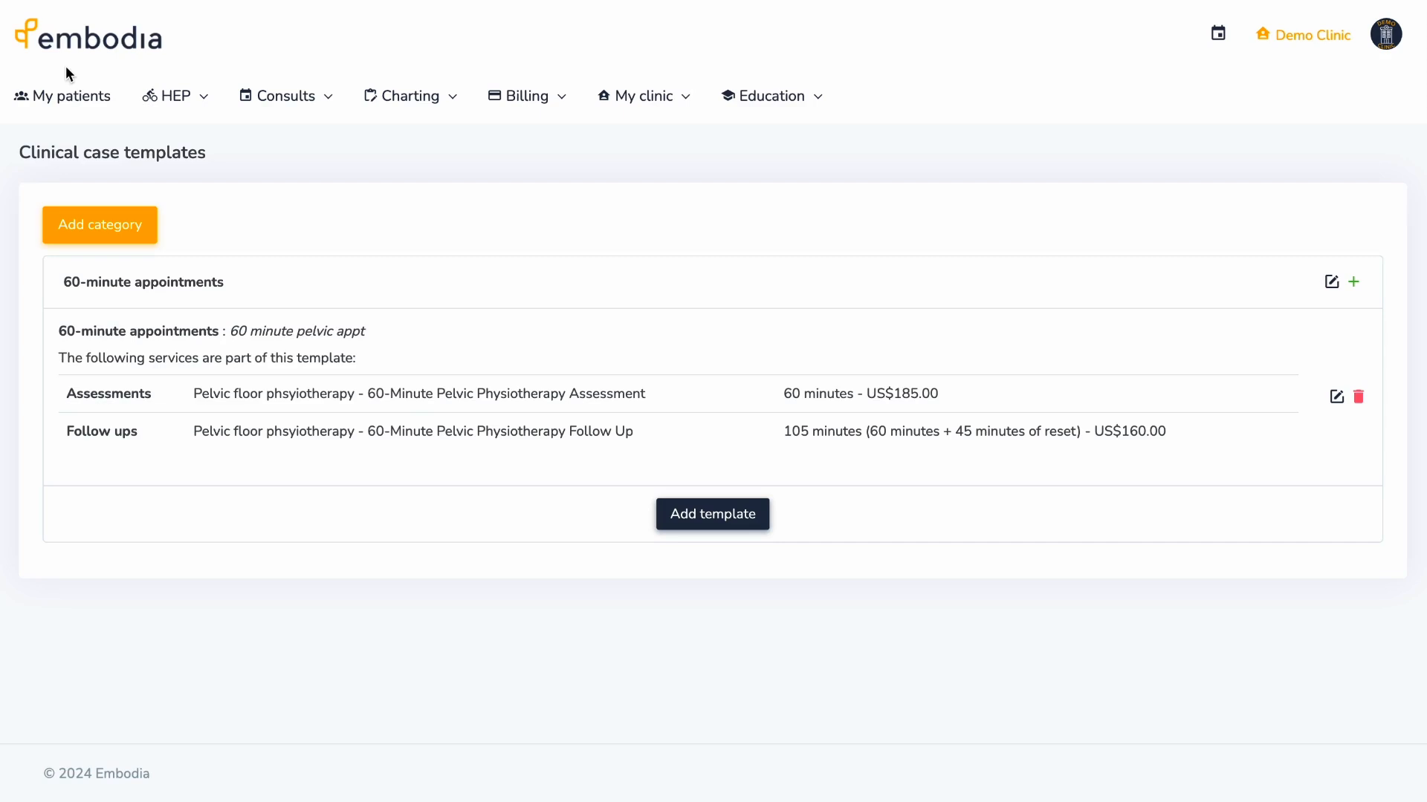
- Open a patient's profile from My patients and view their consults
{"action": "left_click", "coordinate": [89, 95]}
{"action": "left_click", "coordinate": [63, 751]}
{"action": "left_click", "coordinate": [395, 232]}
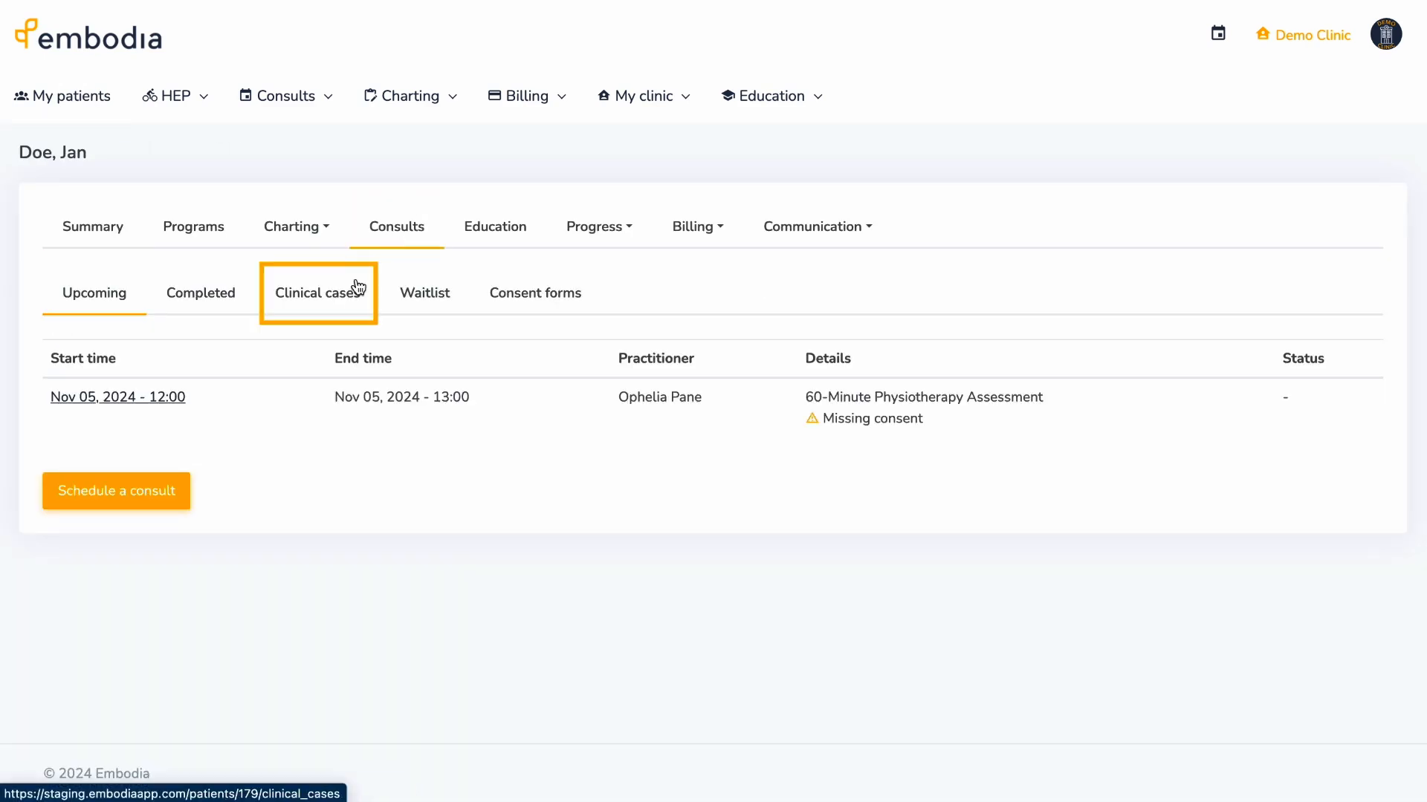
- Start a new clinical case from the 60-minute appointments template
{"action": "left_click", "coordinate": [346, 293]}
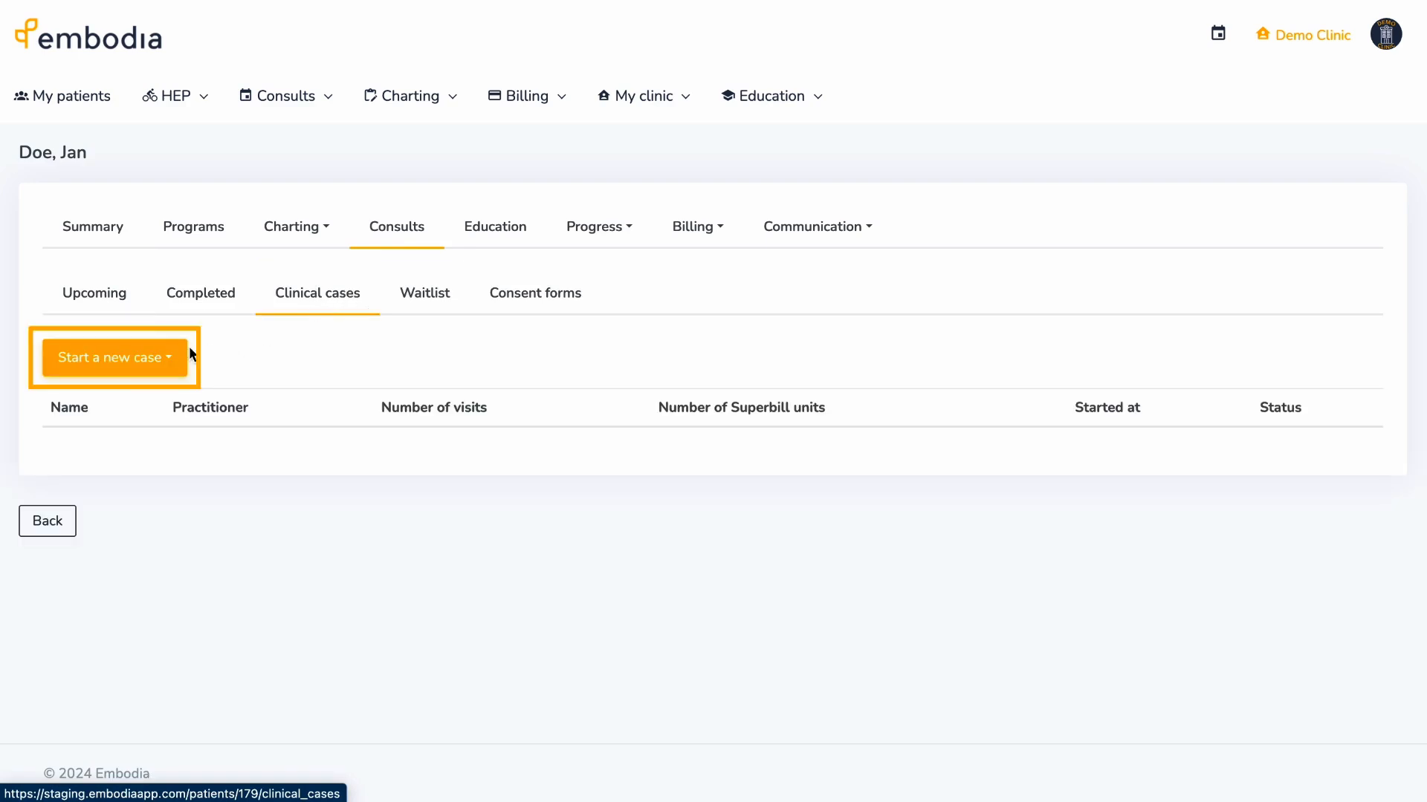
{"action": "left_click", "coordinate": [175, 359]}
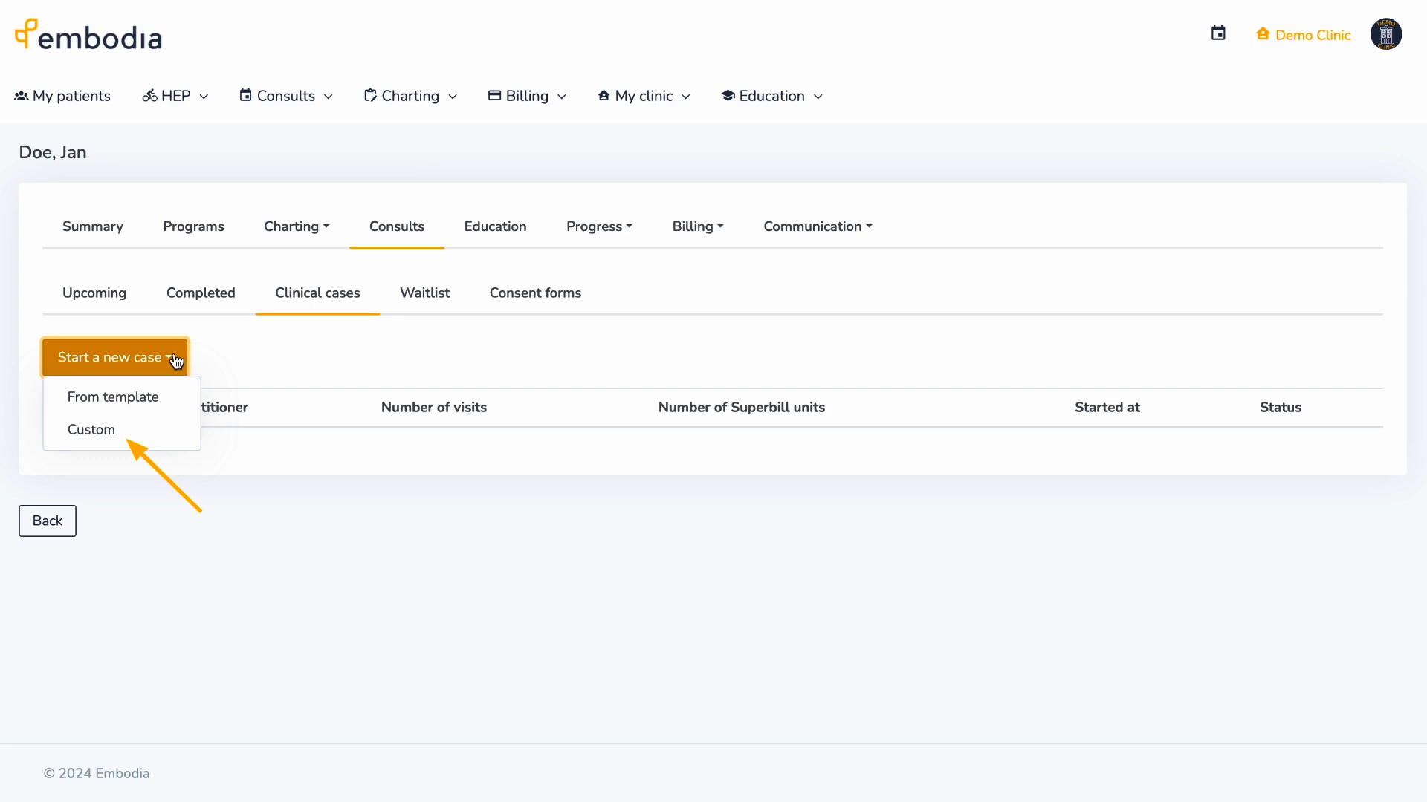
{"action": "left_click", "coordinate": [175, 401]}
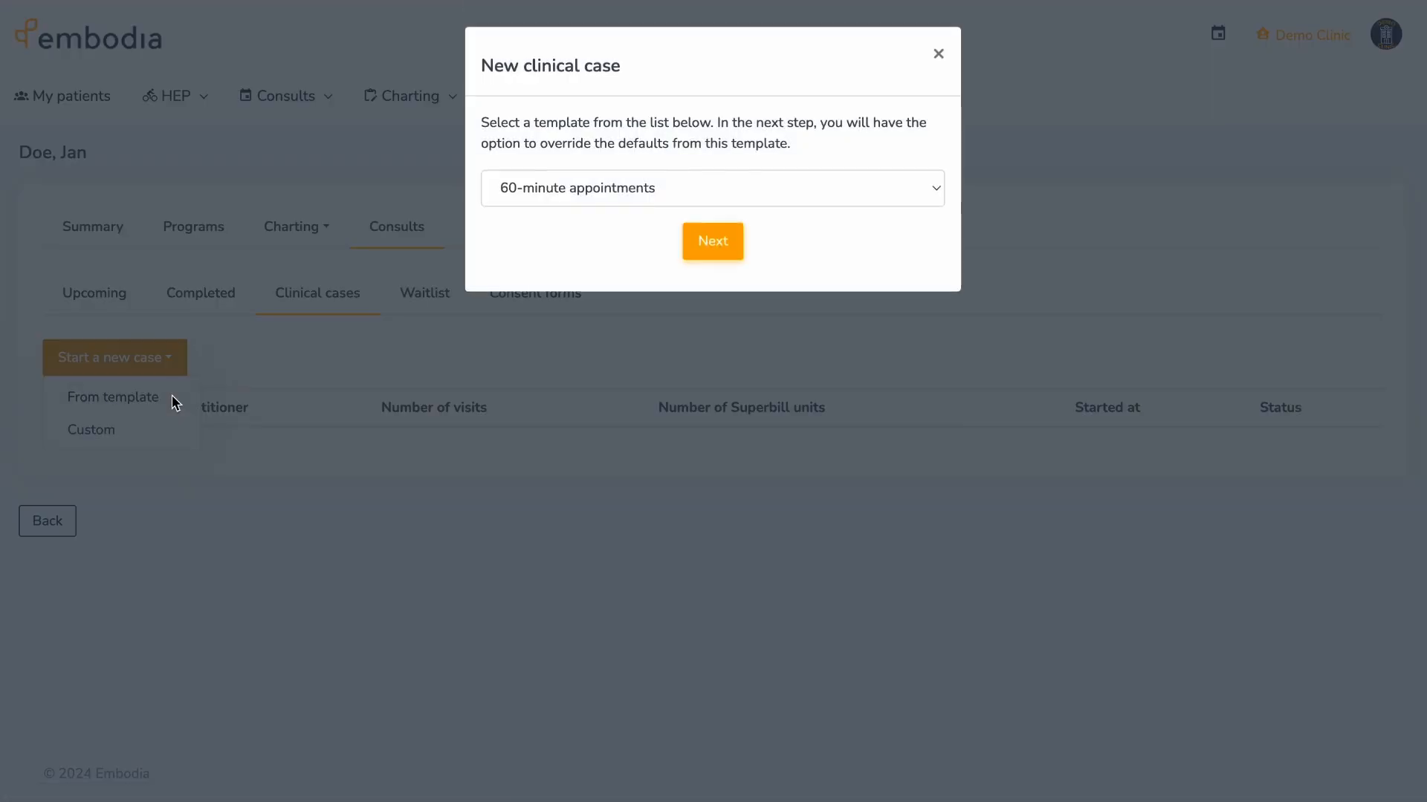
{"action": "left_click", "coordinate": [722, 245]}
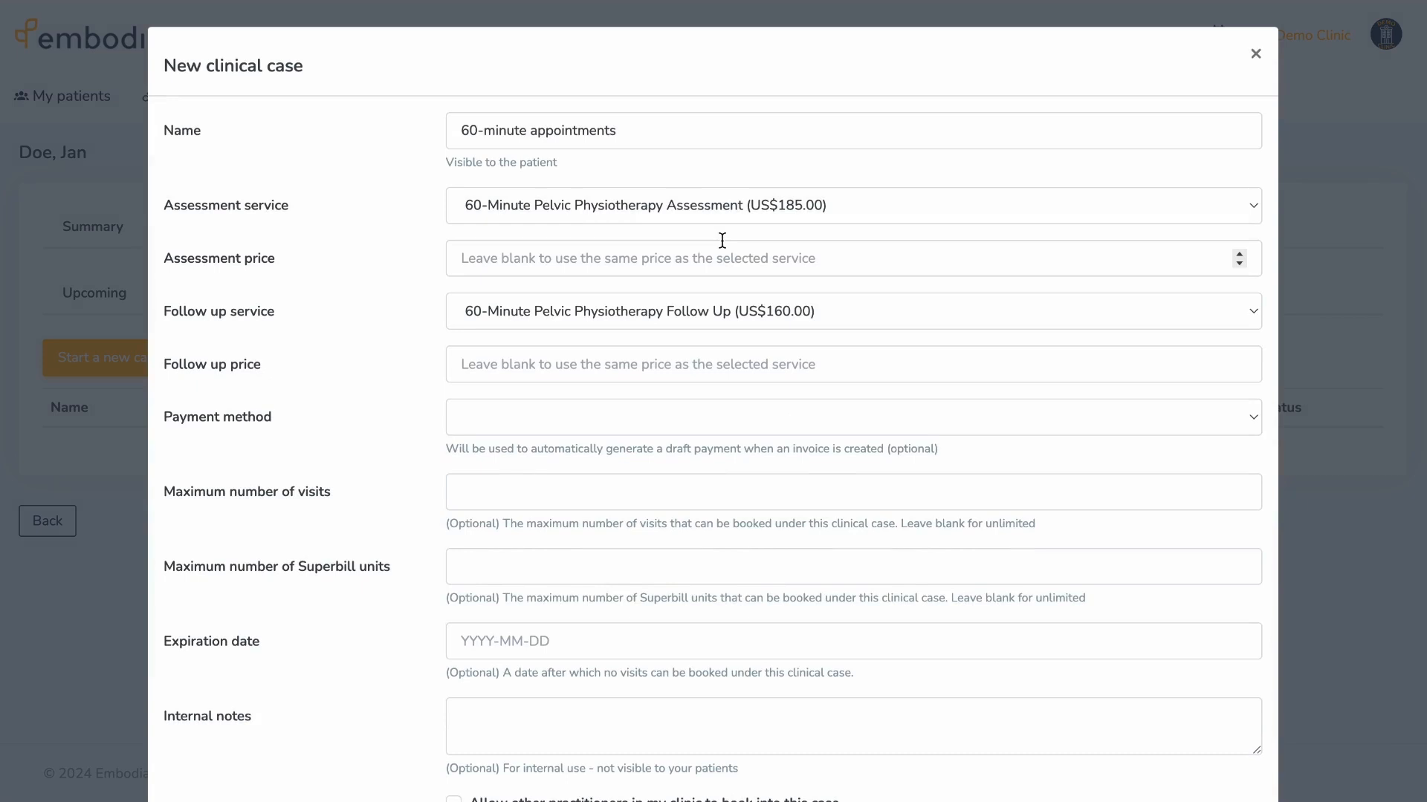
- Name the case 'Low back pain' at 150 and 120, bookable by colleagues and patient
{"action": "triple_click", "coordinate": [468, 131]}
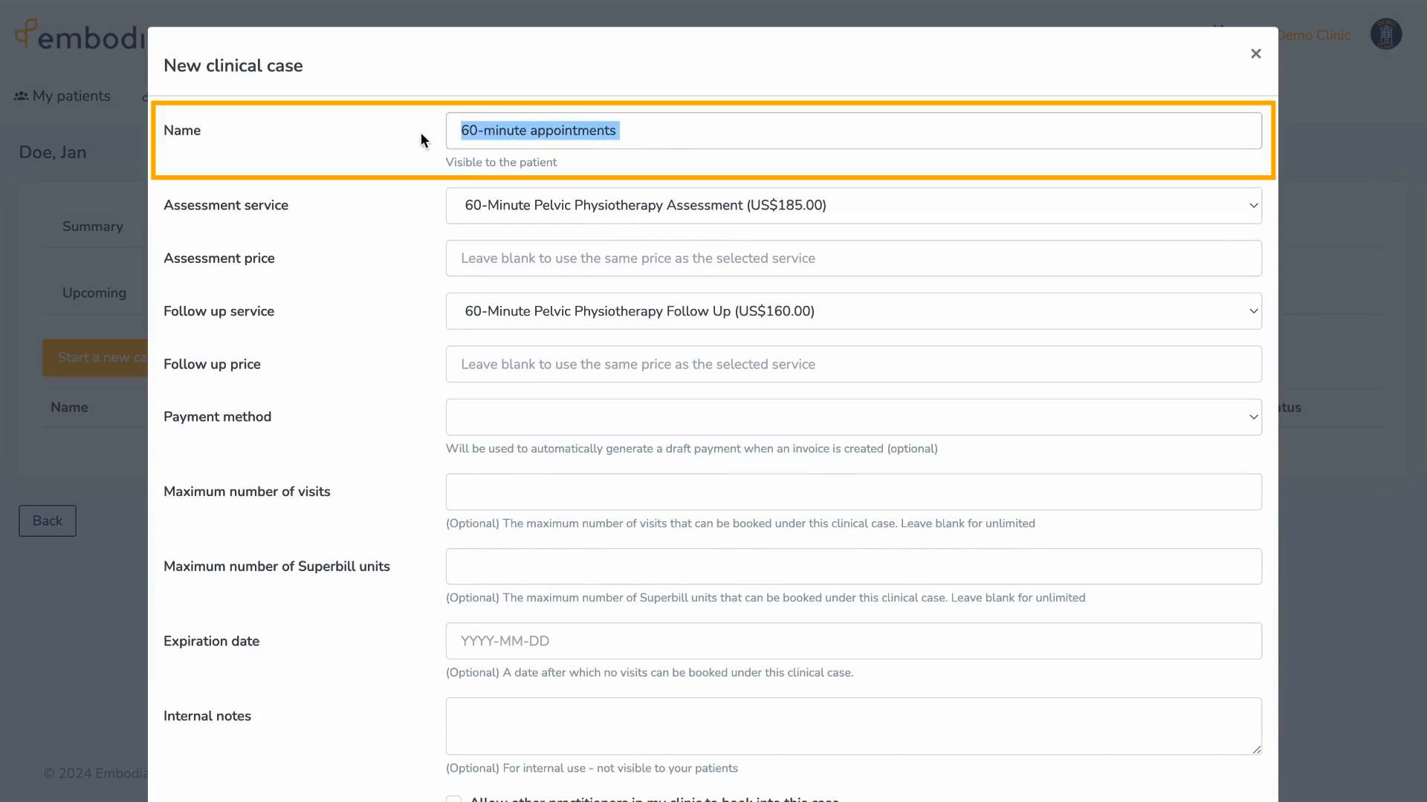
{"action": "type", "text": "Low back pain"}
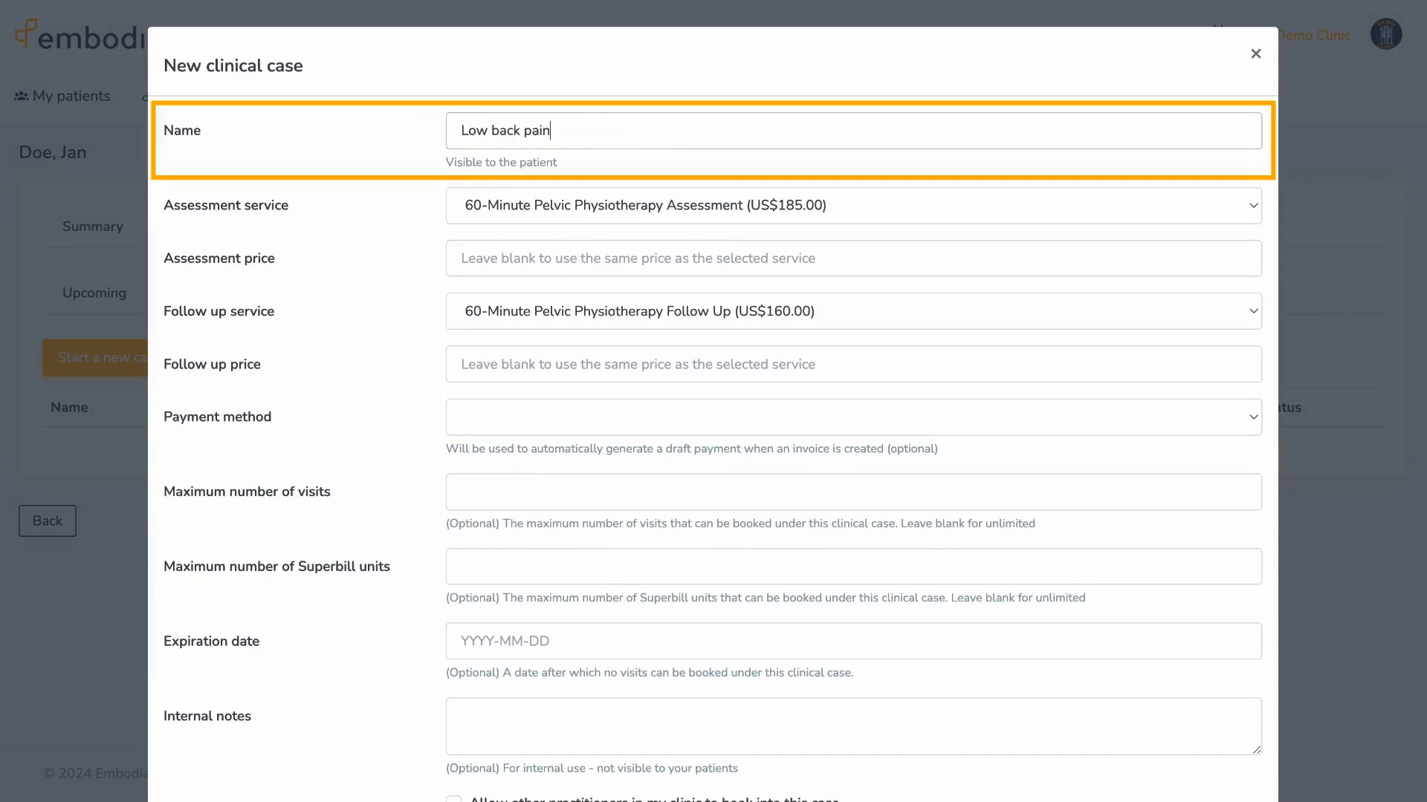
{"action": "left_click", "coordinate": [477, 254]}
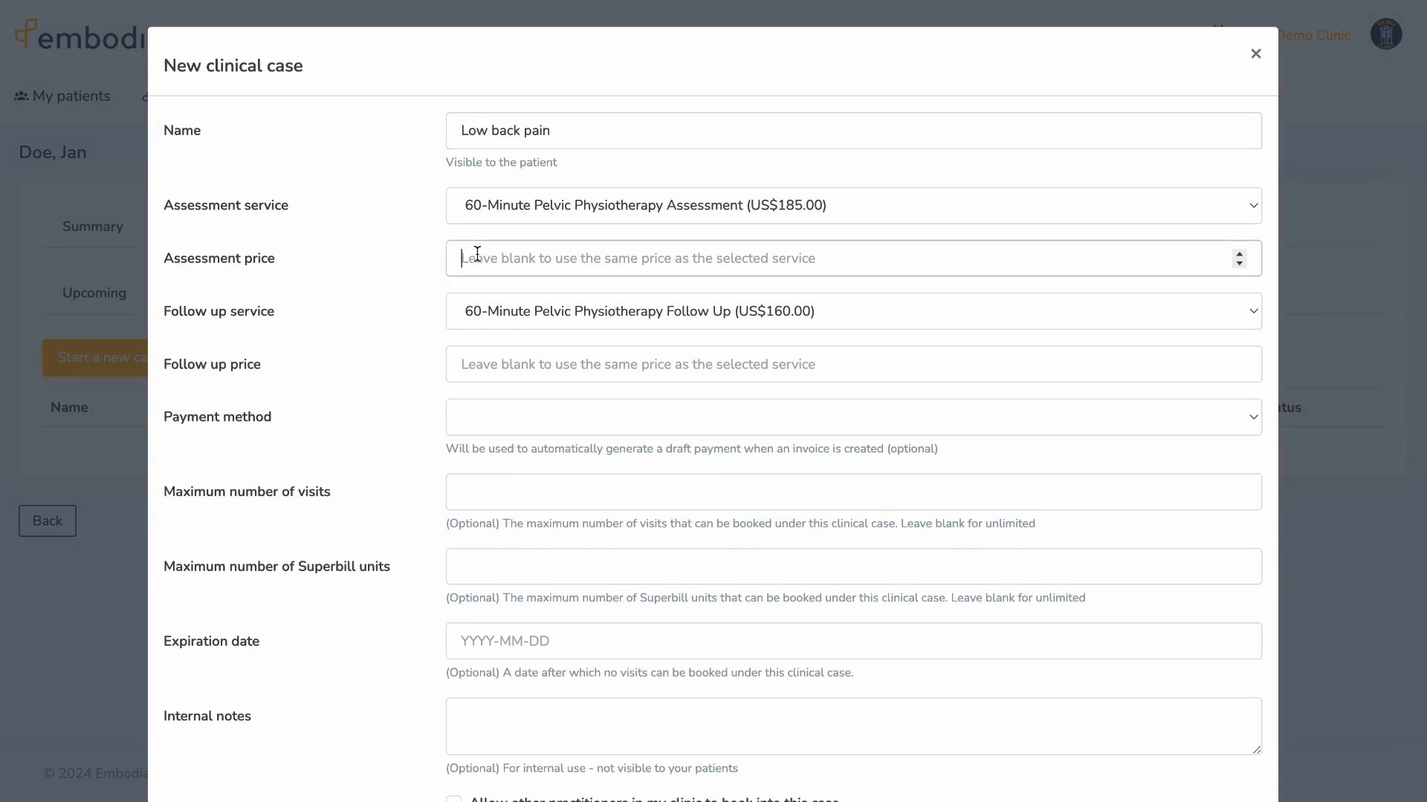
{"action": "type", "text": "150"}
{"action": "left_click", "coordinate": [479, 364]}
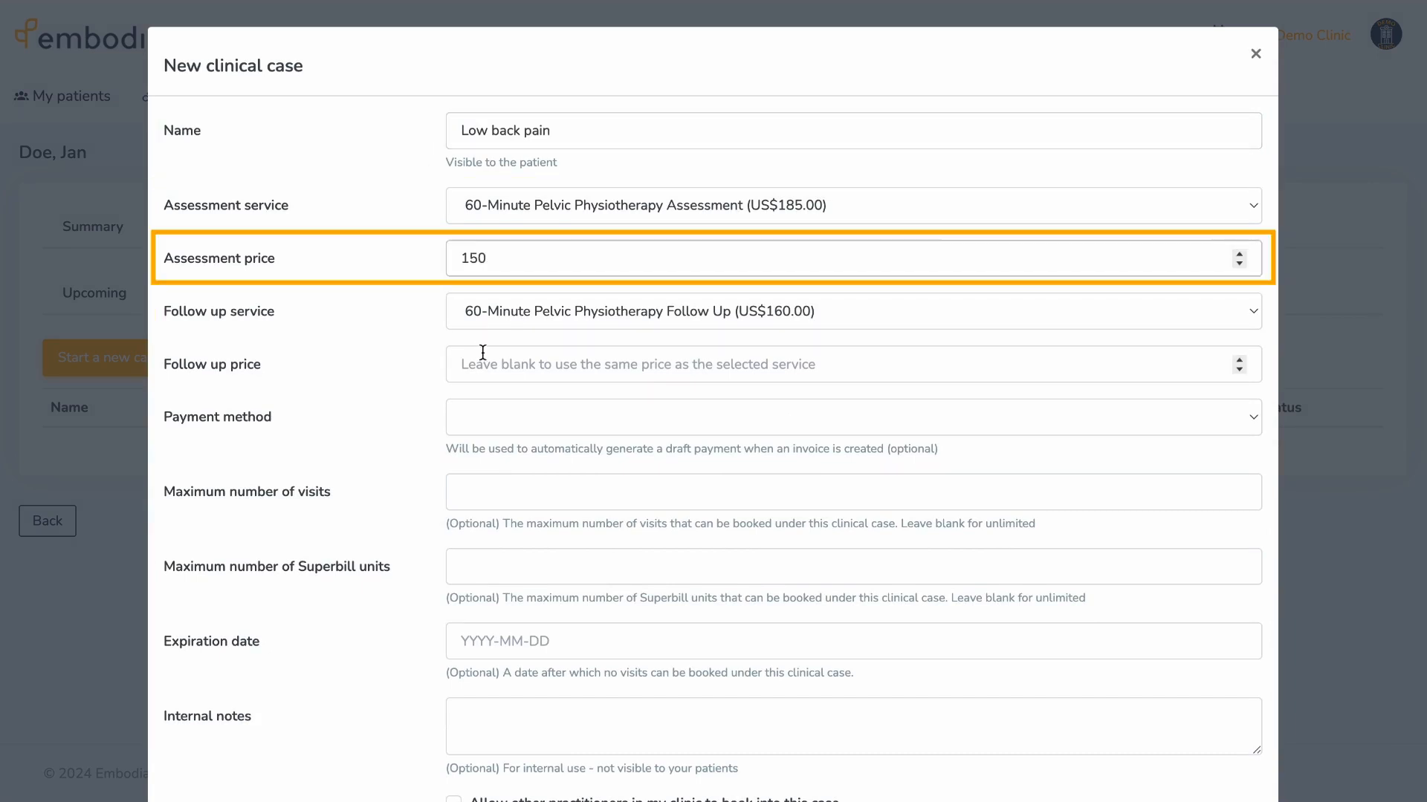
{"action": "type", "text": "120"}
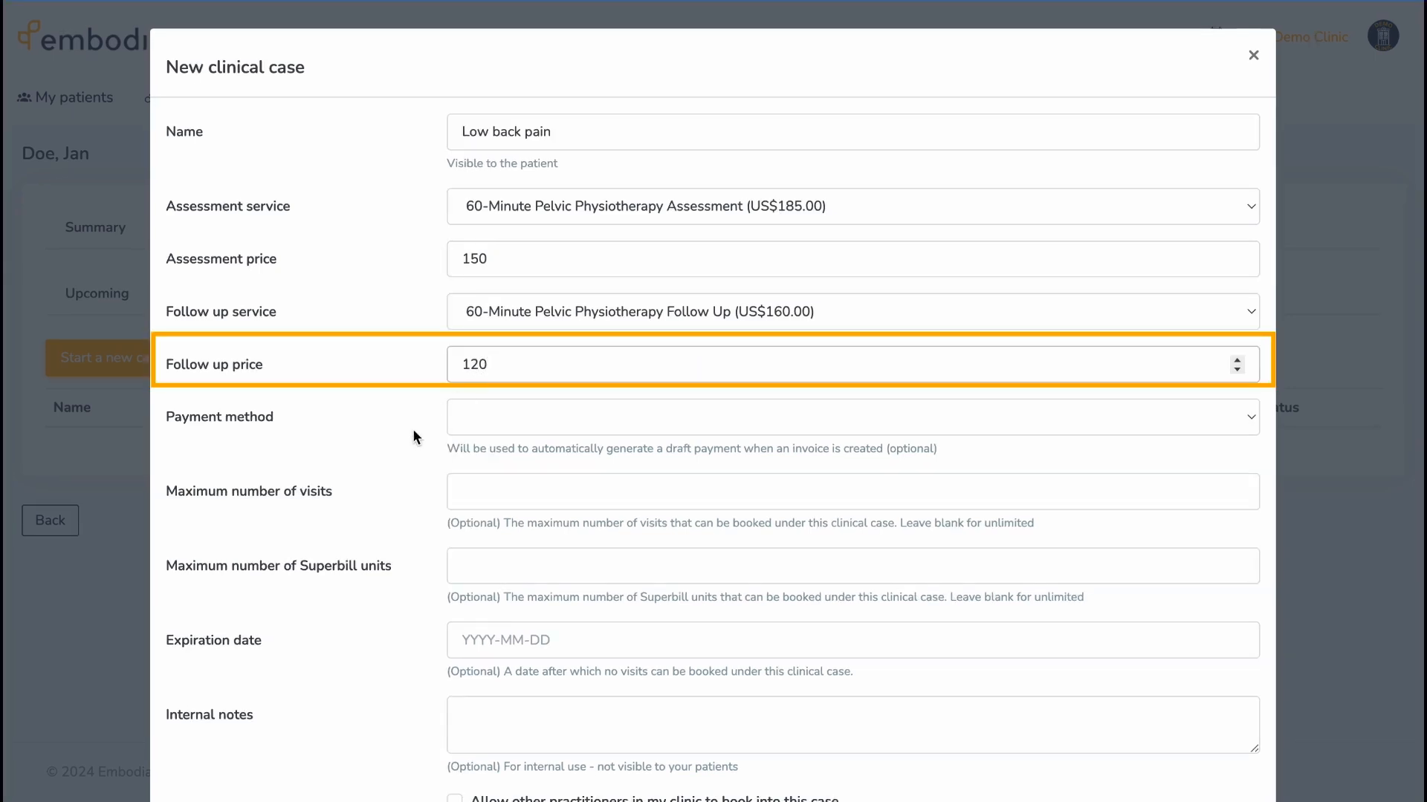
{"action": "scroll", "coordinate": [413, 430], "scroll_direction": "down", "scroll_amount": 1}
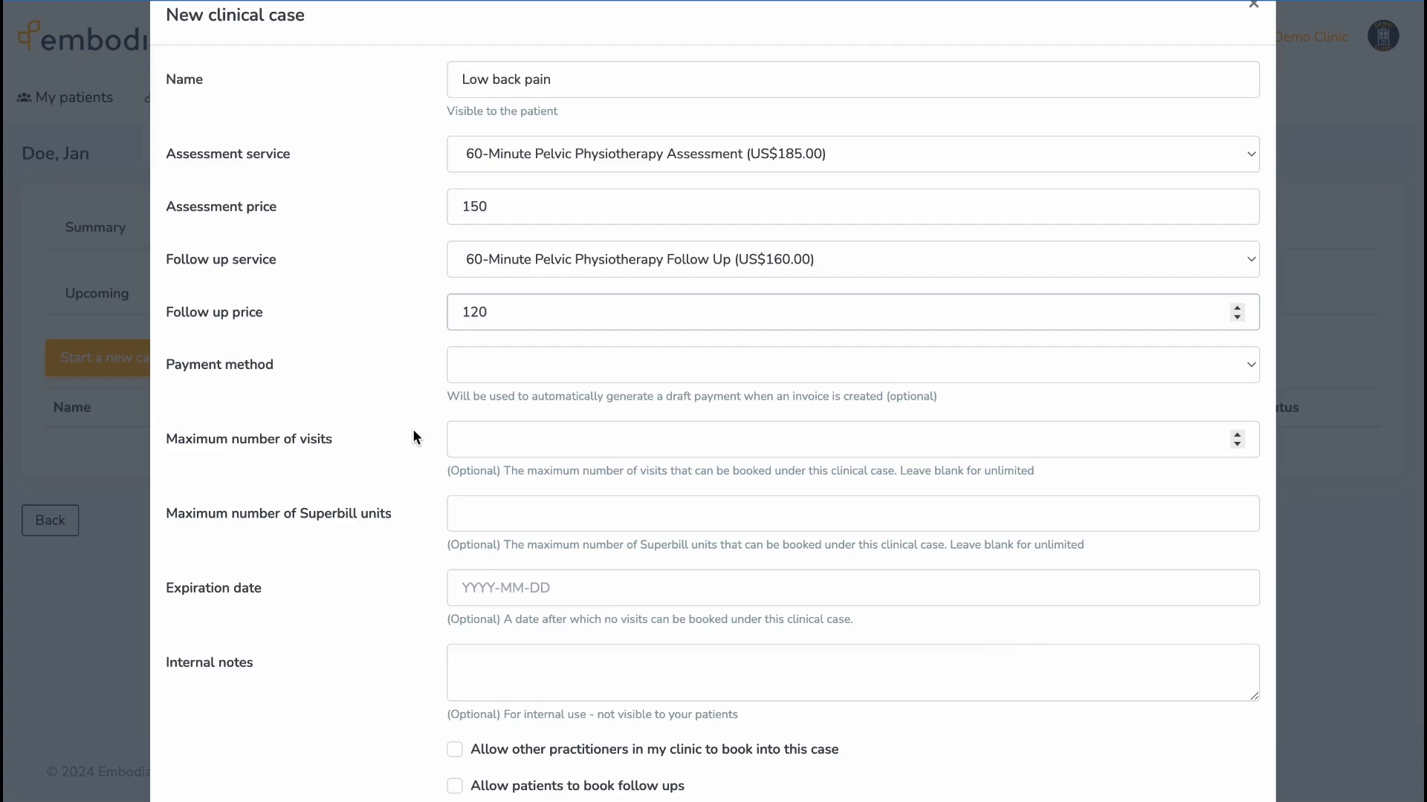
{"action": "scroll", "coordinate": [412, 430], "scroll_direction": "down", "scroll_amount": 1}
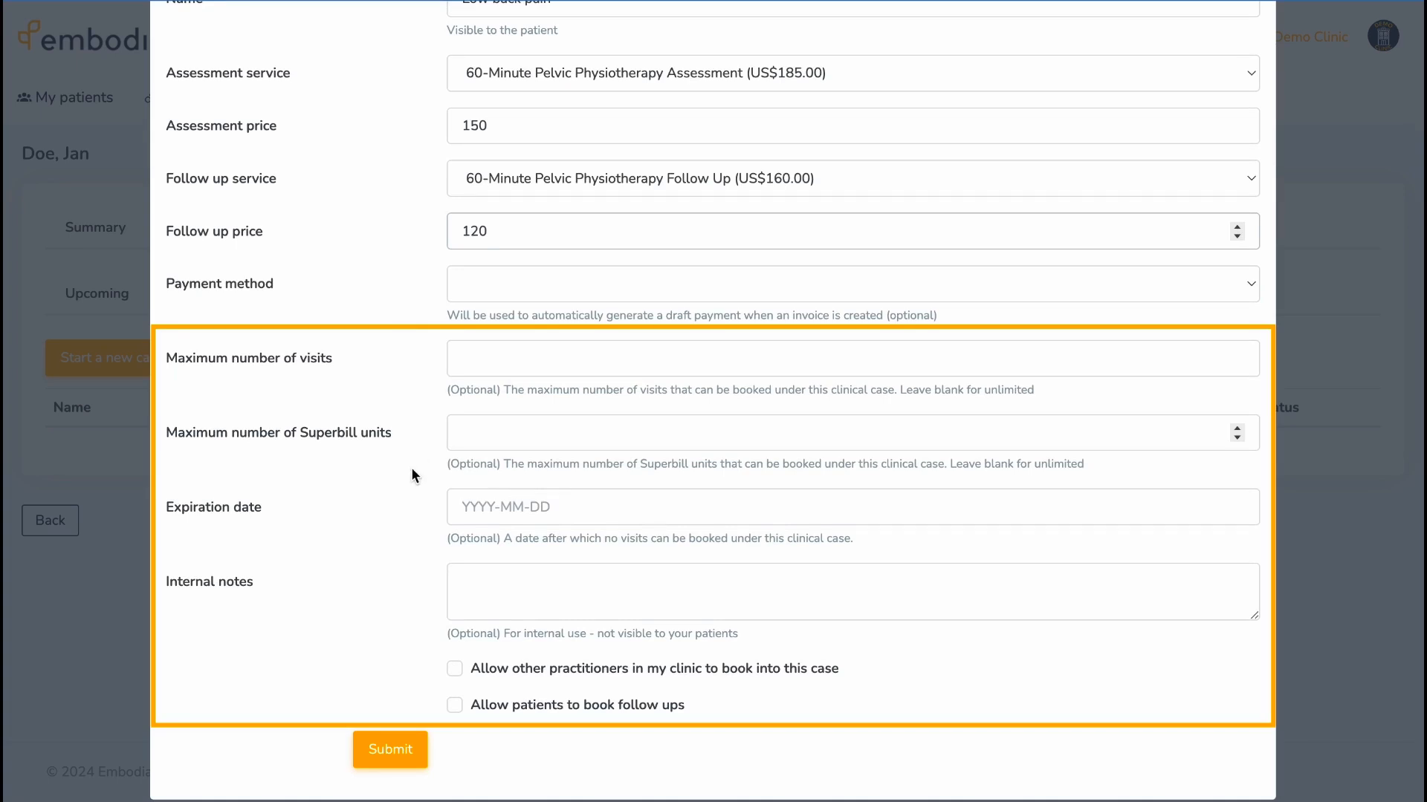
{"action": "left_click", "coordinate": [454, 704]}
{"action": "left_click", "coordinate": [453, 669]}
{"action": "left_click", "coordinate": [397, 749]}
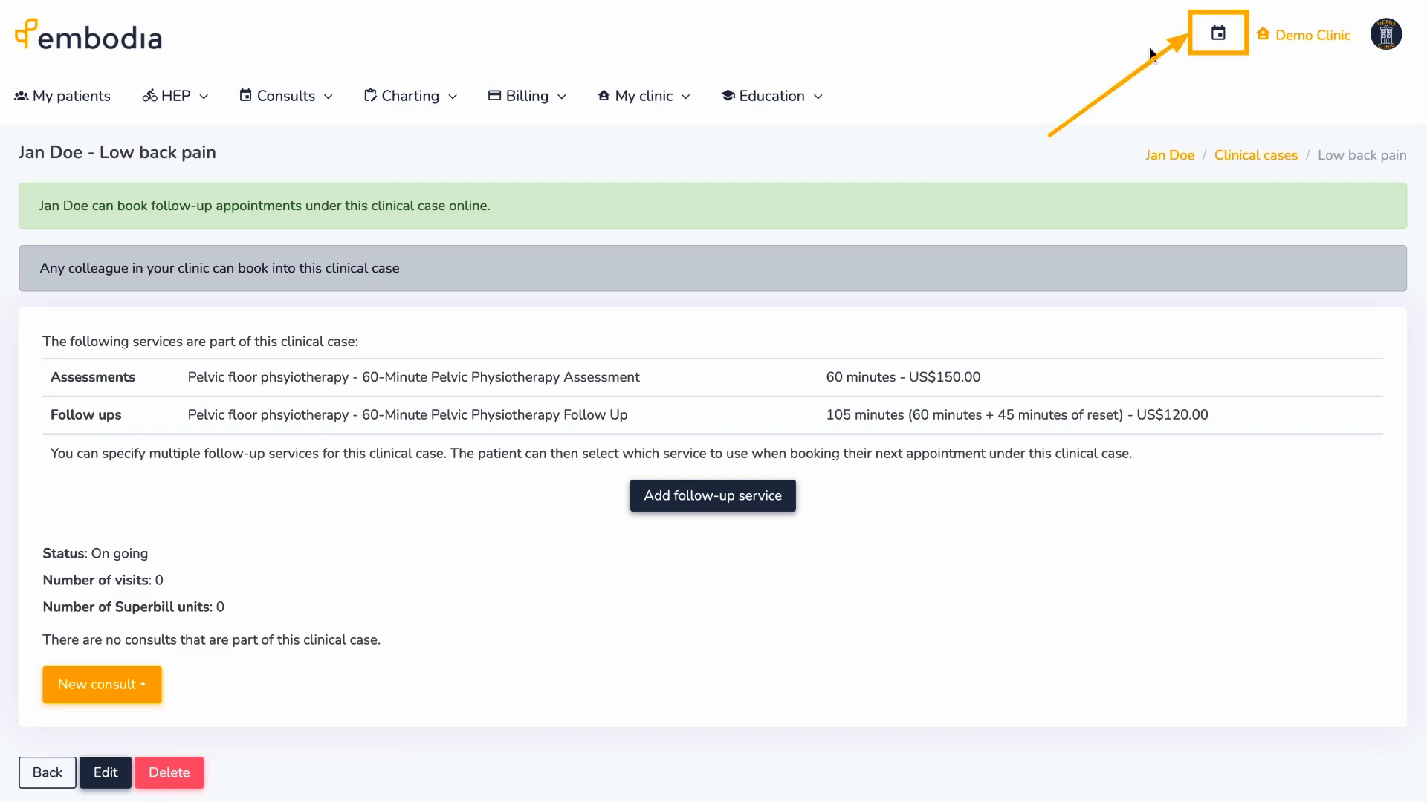
- Add the patient's first name, last name and email from the calendar, then open a Nov 6 8:30 consult
{"action": "left_click", "coordinate": [1209, 37]}
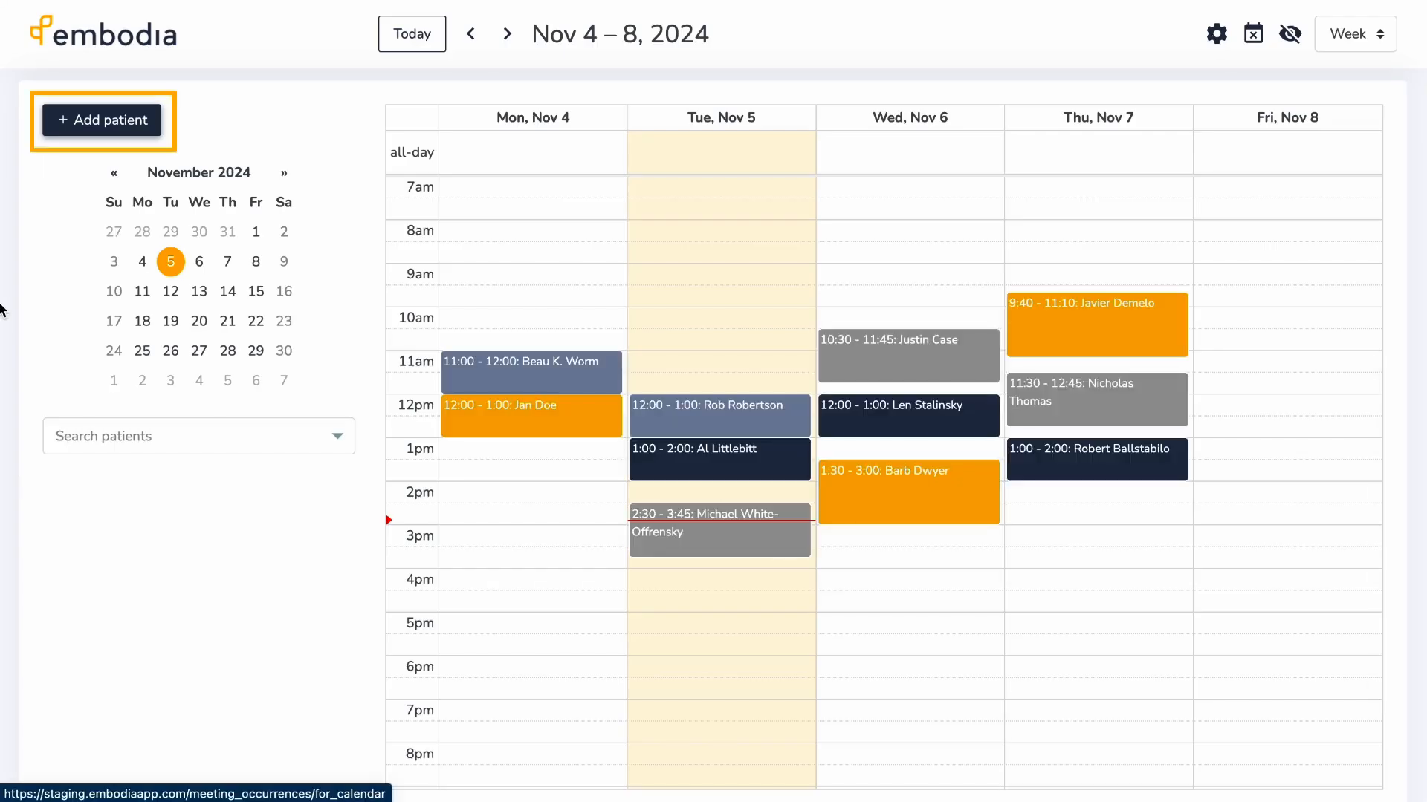
{"action": "left_click", "coordinate": [80, 128]}
{"action": "left_click", "coordinate": [379, 103]}
{"action": "key", "text": "Tab"}
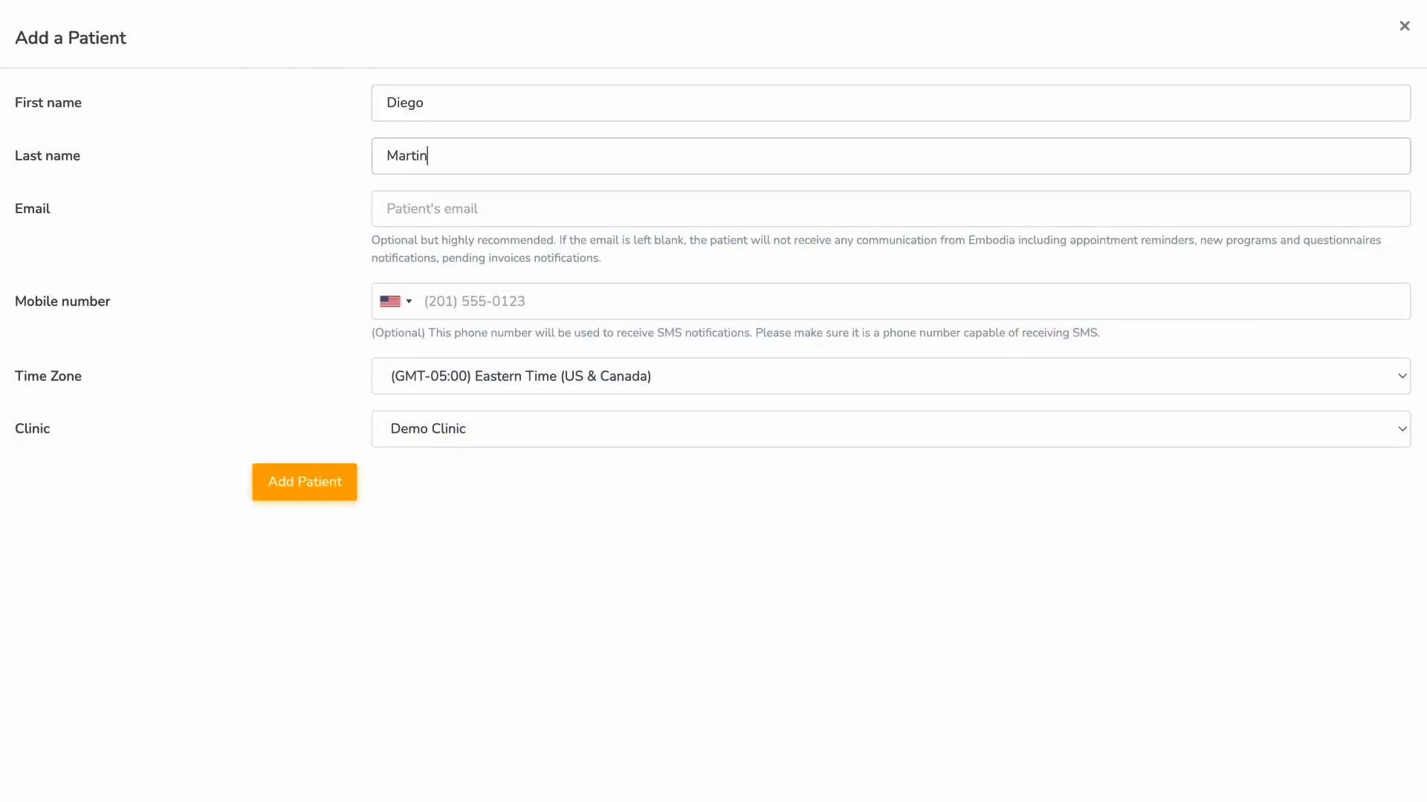
{"action": "key", "text": "Tab"}
{"action": "left_click", "coordinate": [301, 468]}
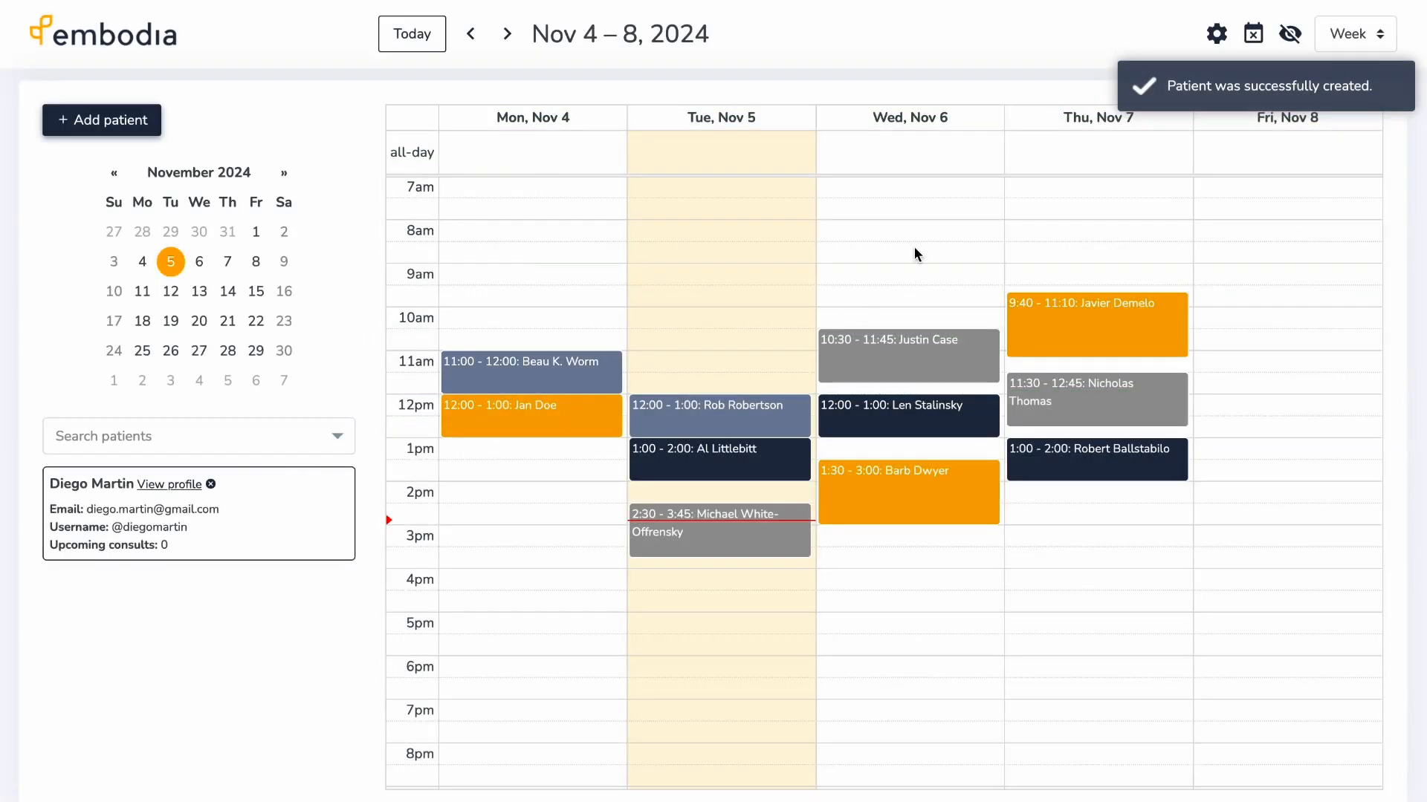
{"action": "left_click", "coordinate": [915, 250]}
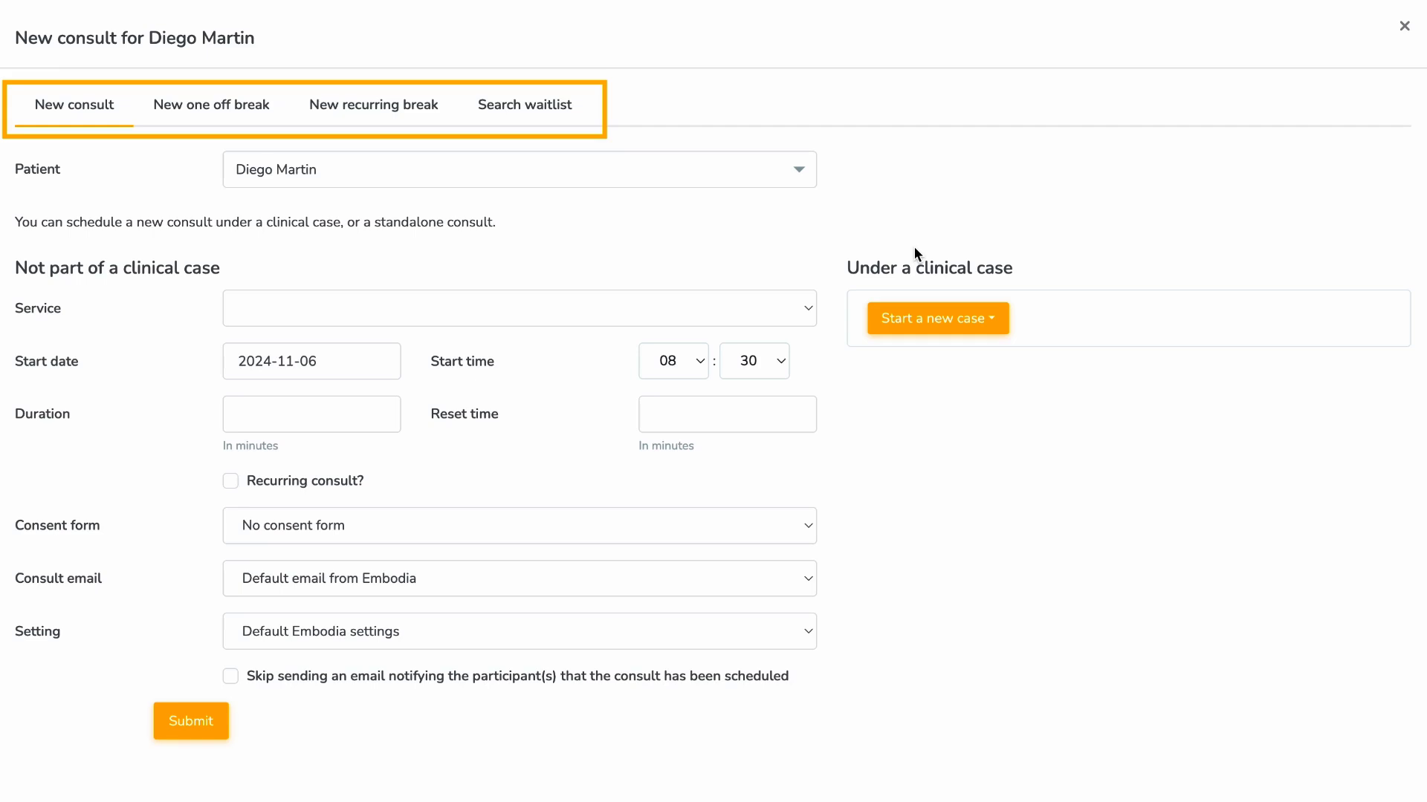
- Start a new case for the consult from the 60-minute appointments template
{"action": "left_click", "coordinate": [809, 311]}
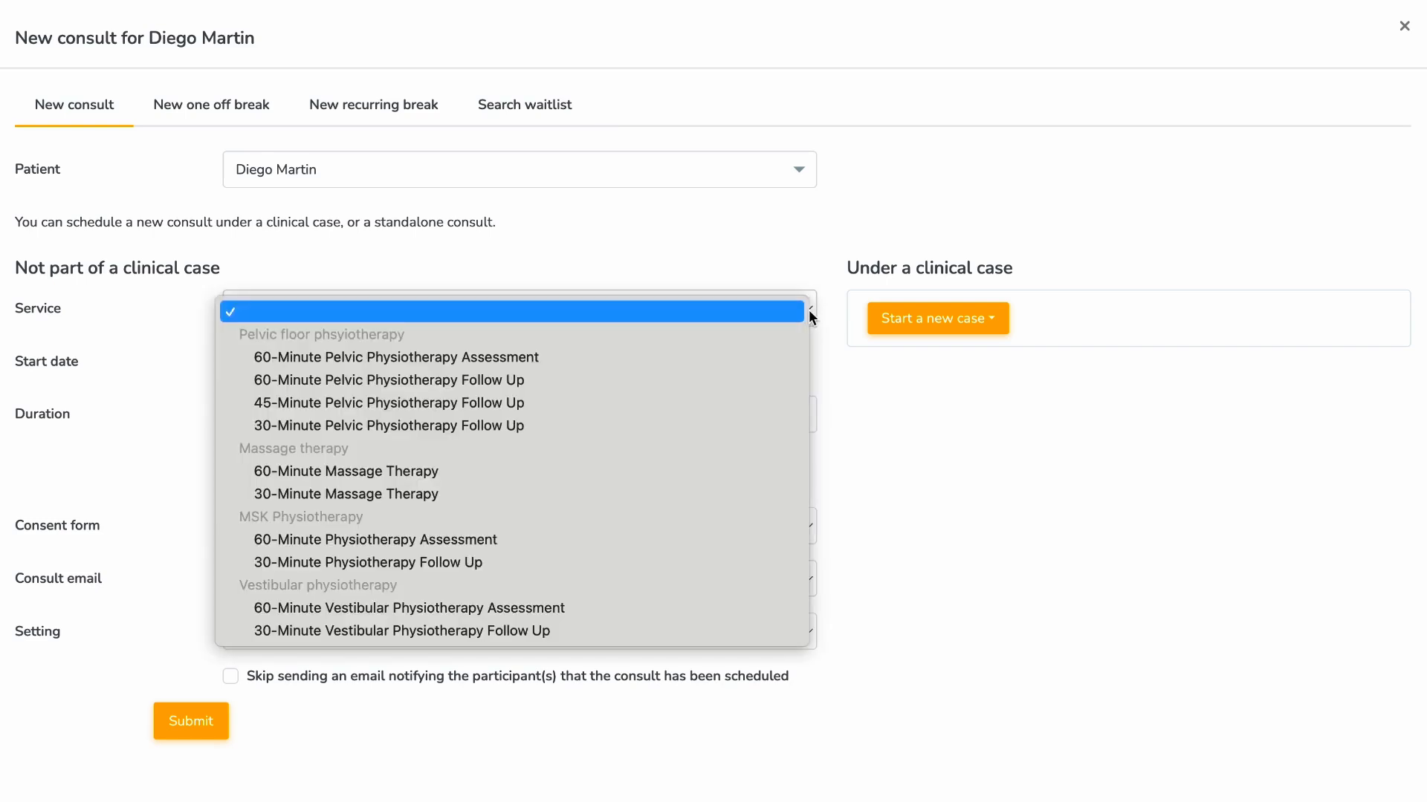
{"action": "left_click", "coordinate": [809, 312]}
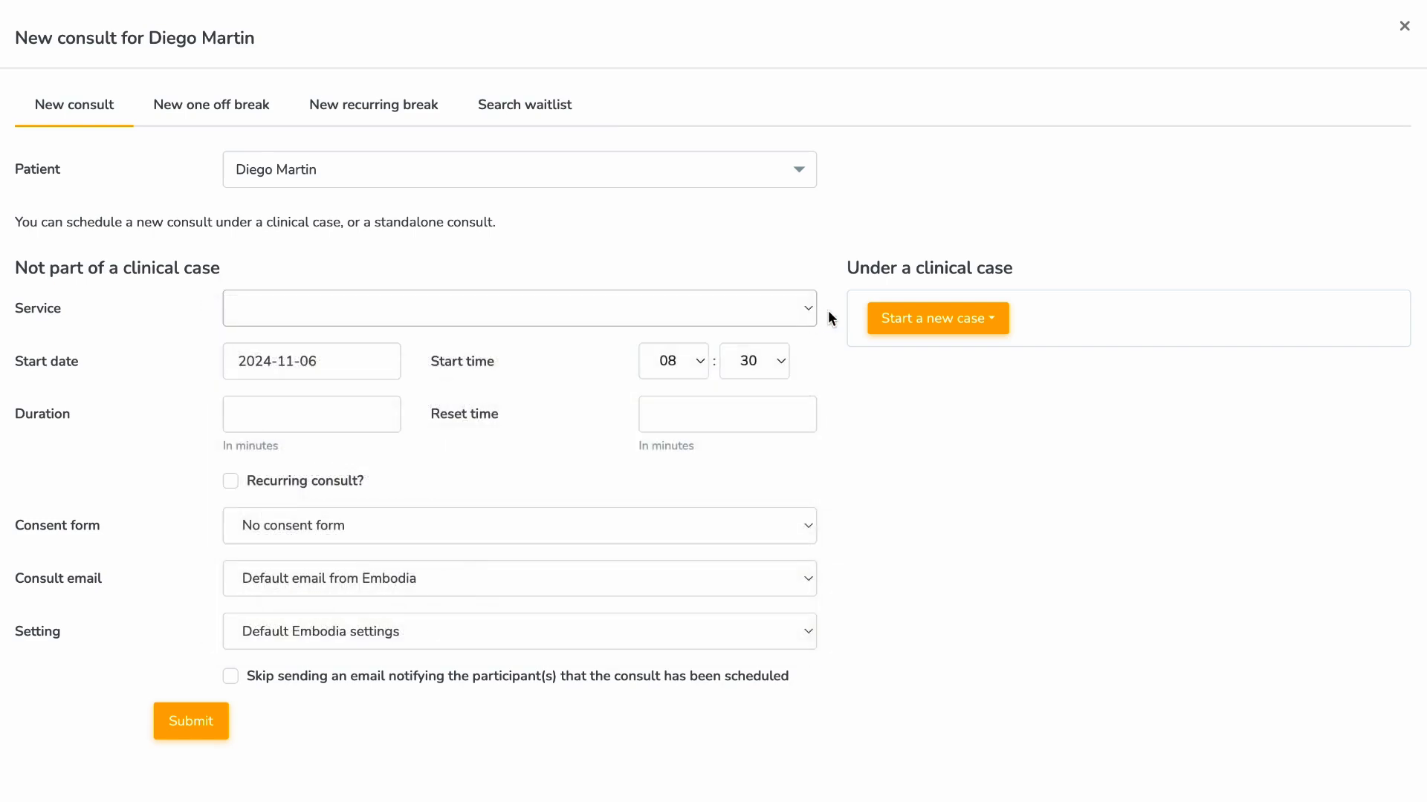
{"action": "left_click", "coordinate": [997, 322]}
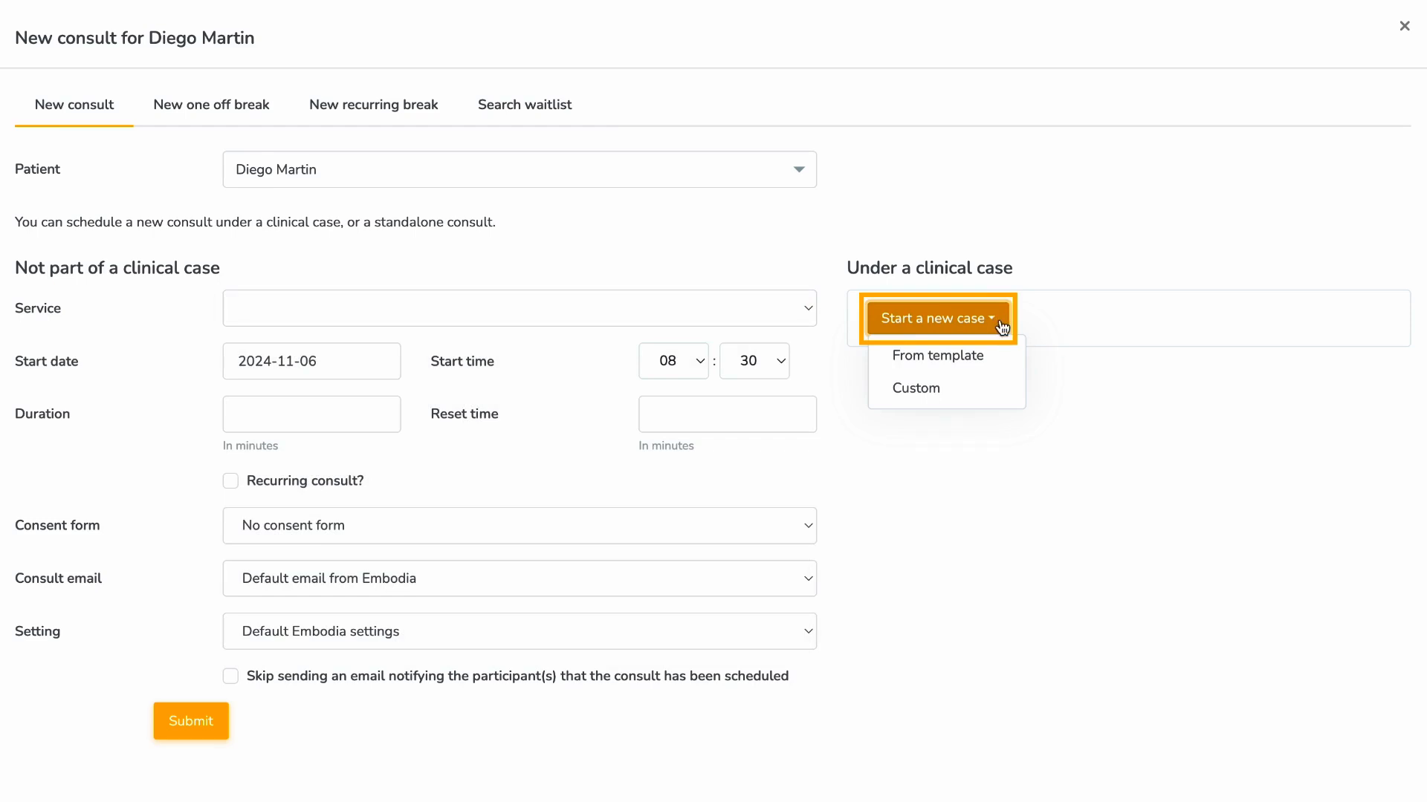
{"action": "left_click", "coordinate": [1004, 356]}
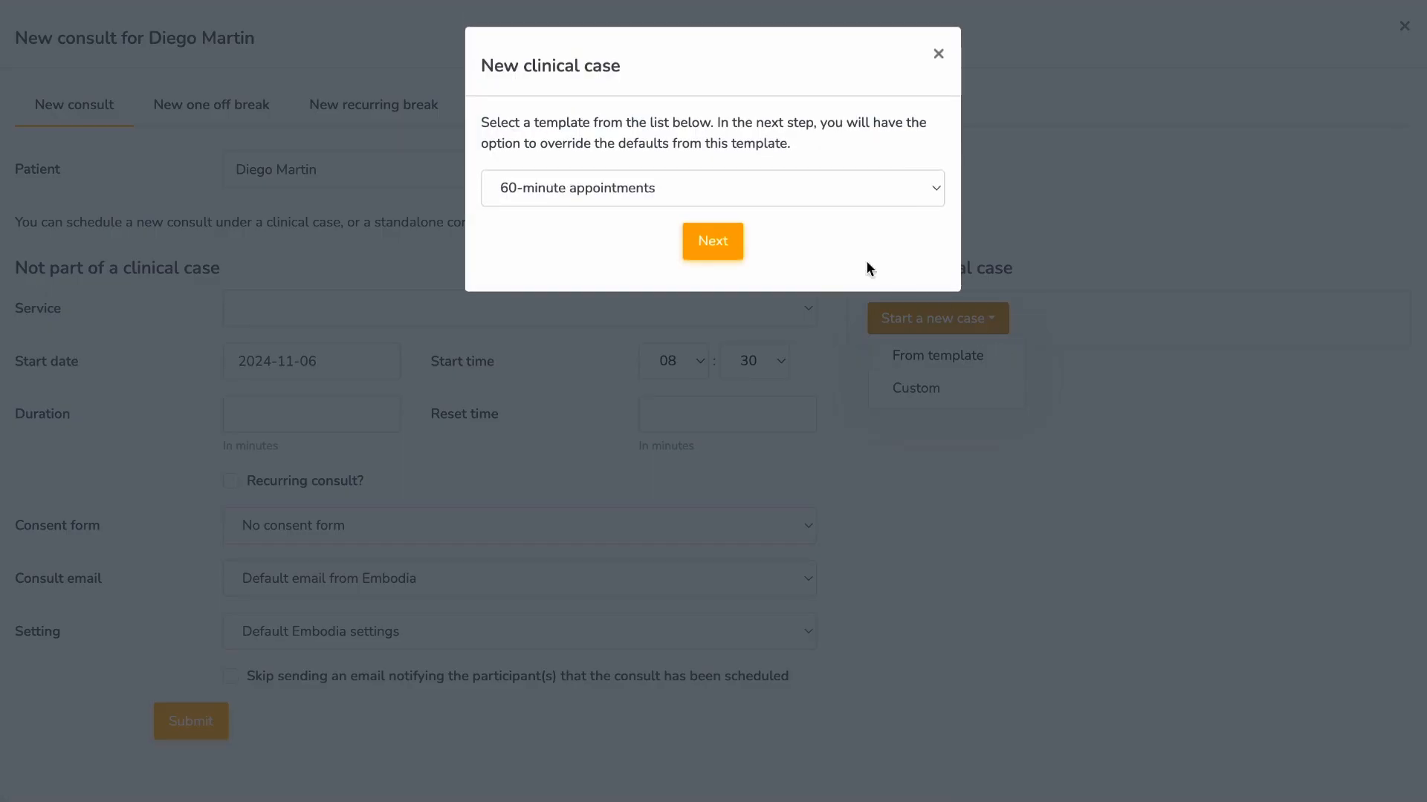
{"action": "left_click", "coordinate": [740, 243]}
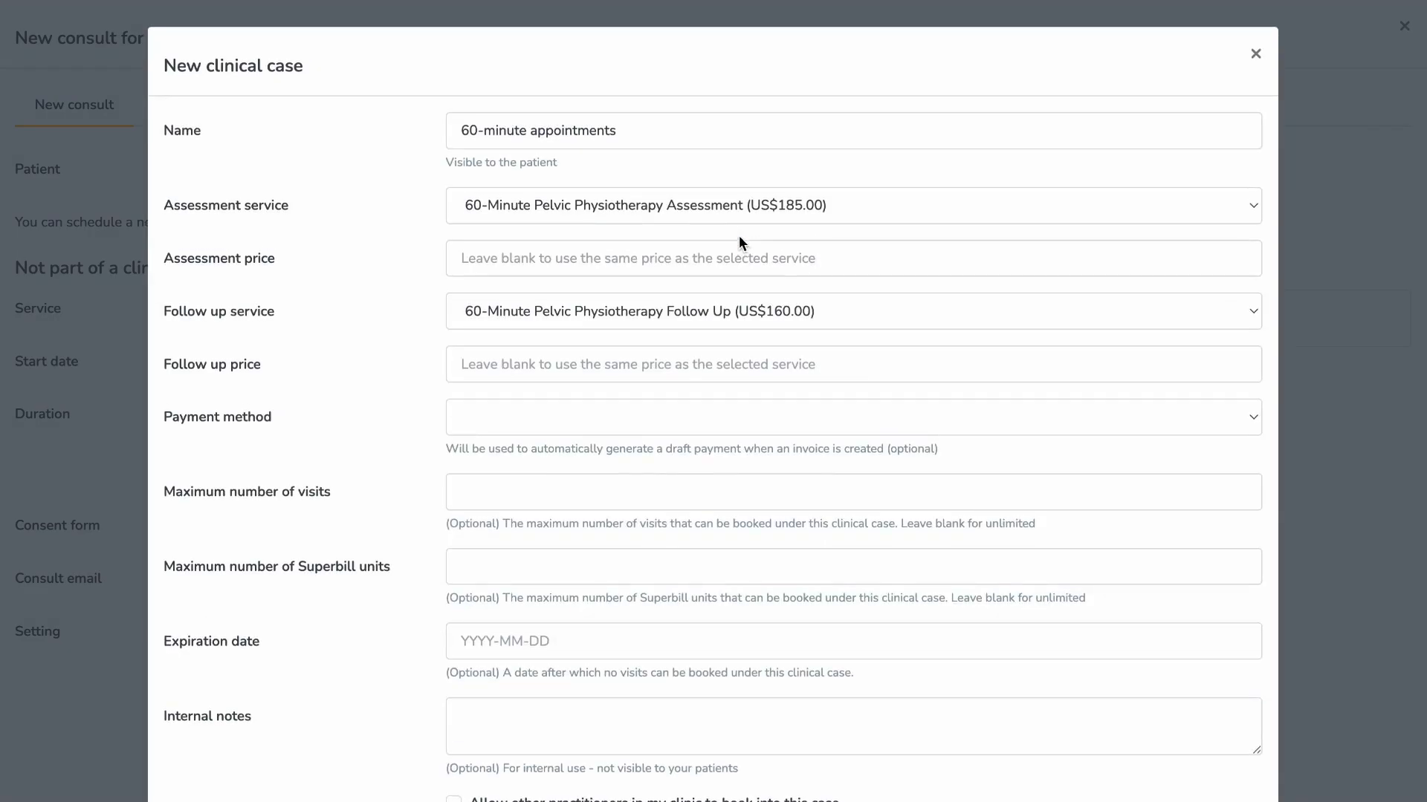
- Create the 'Pelvic pain' case priced 180 and 120, and book the consult under it
{"action": "left_click", "coordinate": [640, 132]}
{"action": "key", "text": "ctrl+a"}
{"action": "type", "text": "Pelvic pain"}
{"action": "left_click", "coordinate": [607, 248]}
{"action": "type", "text": "180"}
{"action": "left_click", "coordinate": [622, 362]}
{"action": "type", "text": "120"}
{"action": "scroll", "coordinate": [440, 511], "scroll_direction": "down", "scroll_amount": 3}
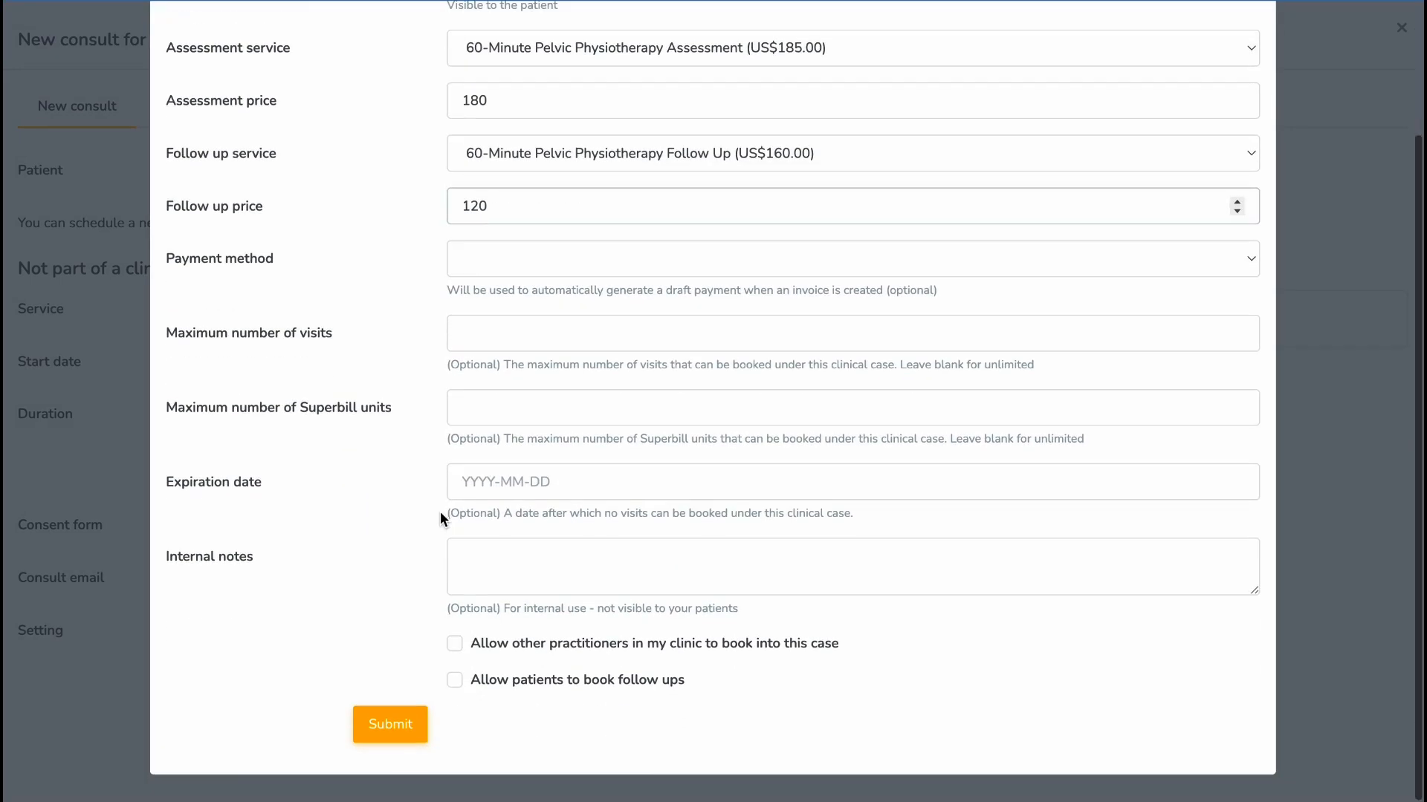
{"action": "left_click", "coordinate": [391, 724]}
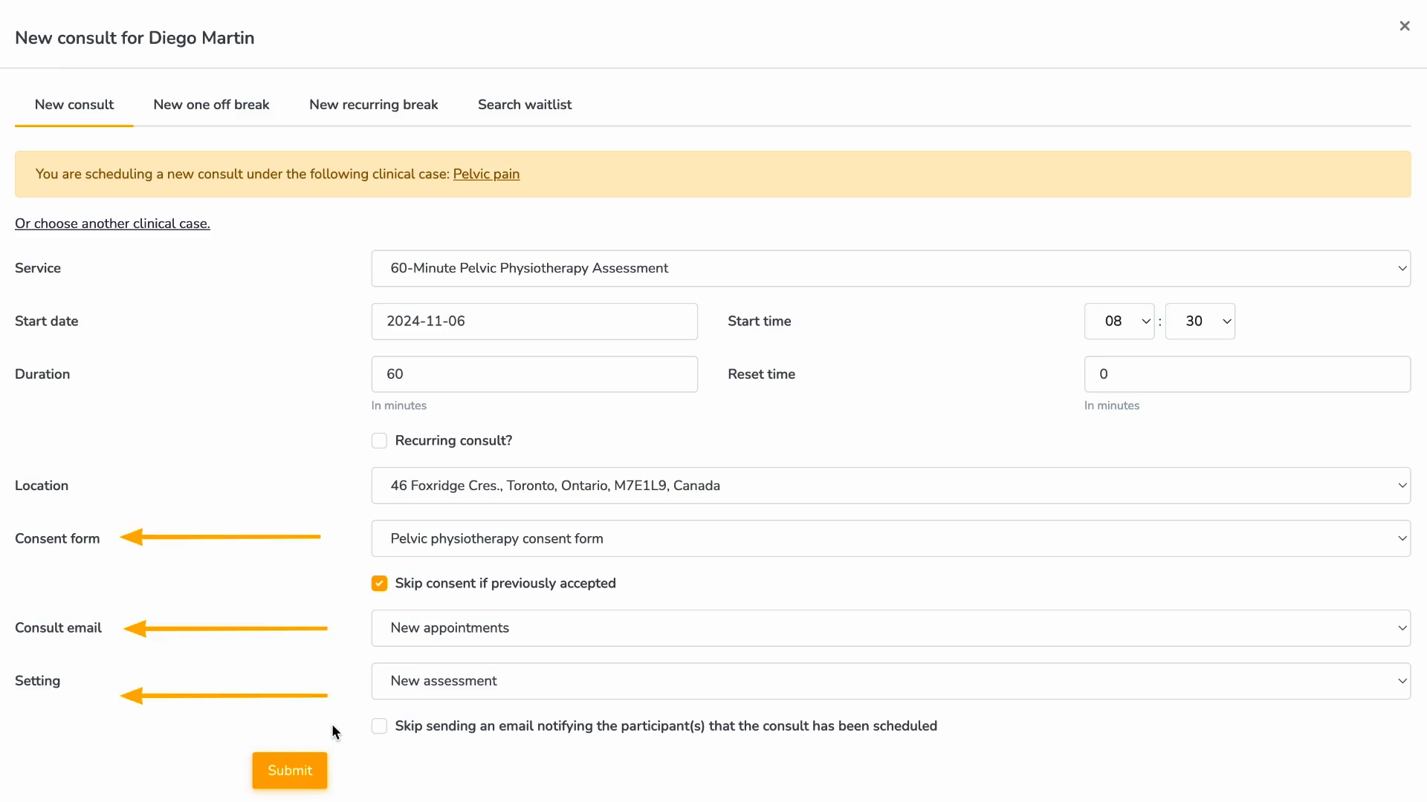
{"action": "left_click", "coordinate": [319, 772]}
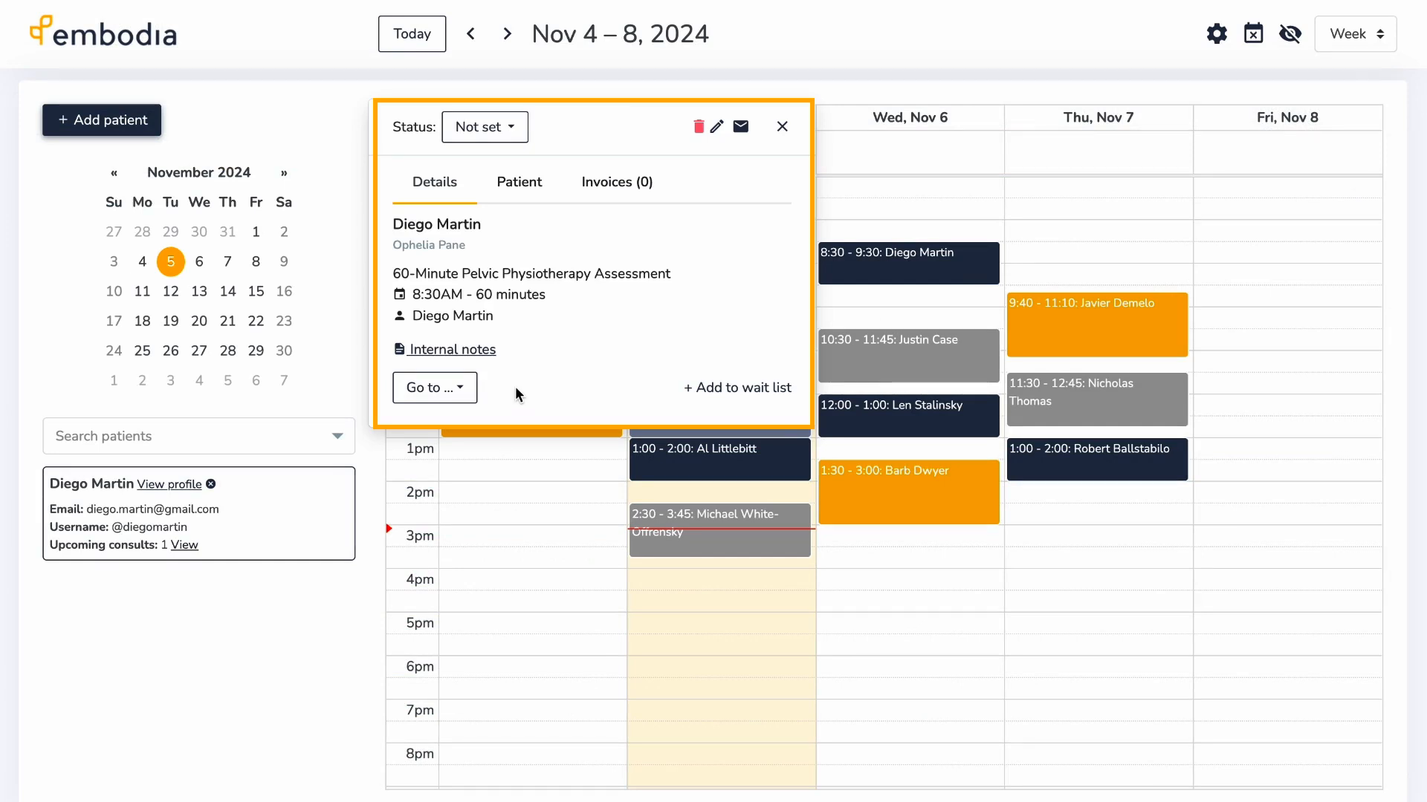
- On the consult's Invoices tab, set status to Arrived and open the US$180.00 draft invoice
{"action": "left_click", "coordinate": [609, 185]}
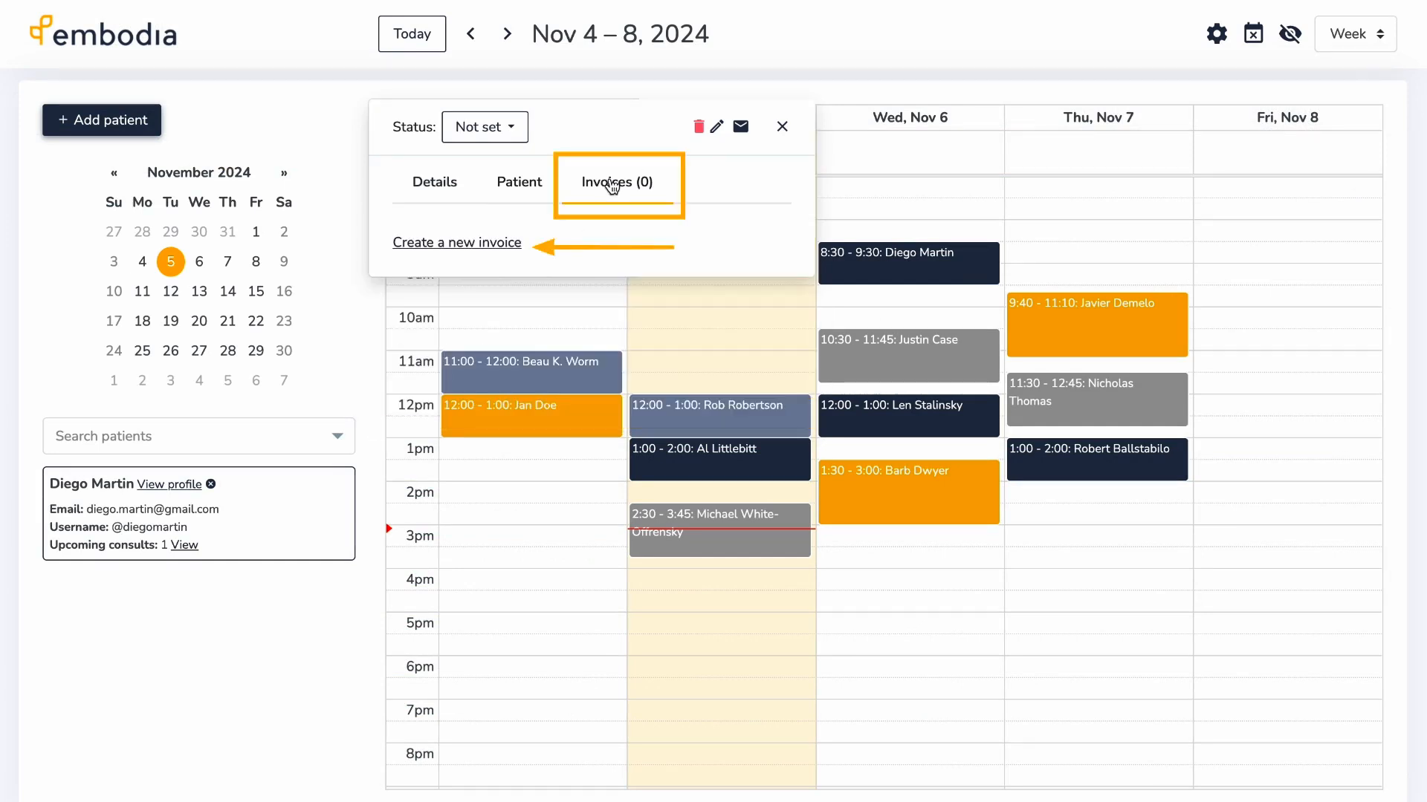
{"action": "left_click", "coordinate": [514, 130]}
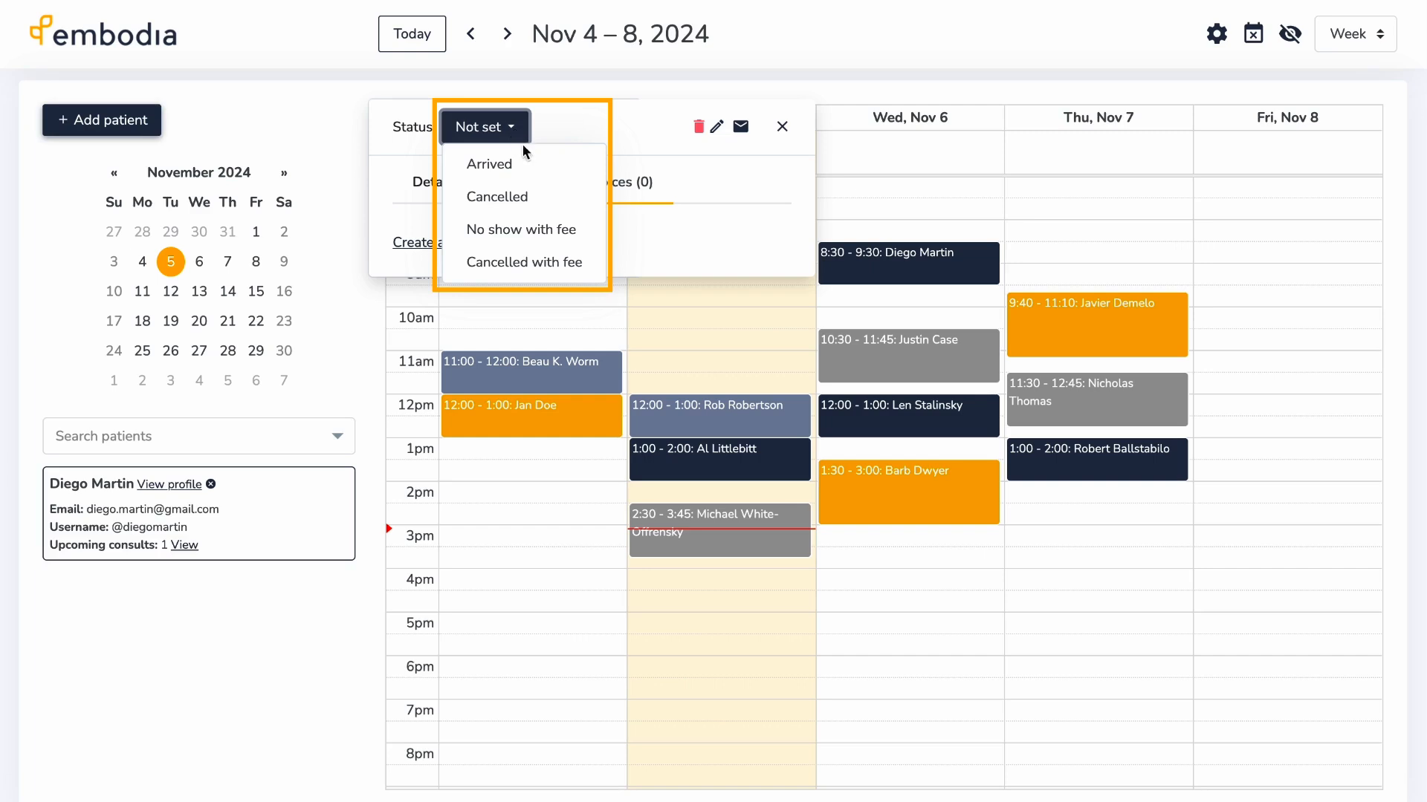
{"action": "left_click", "coordinate": [536, 170]}
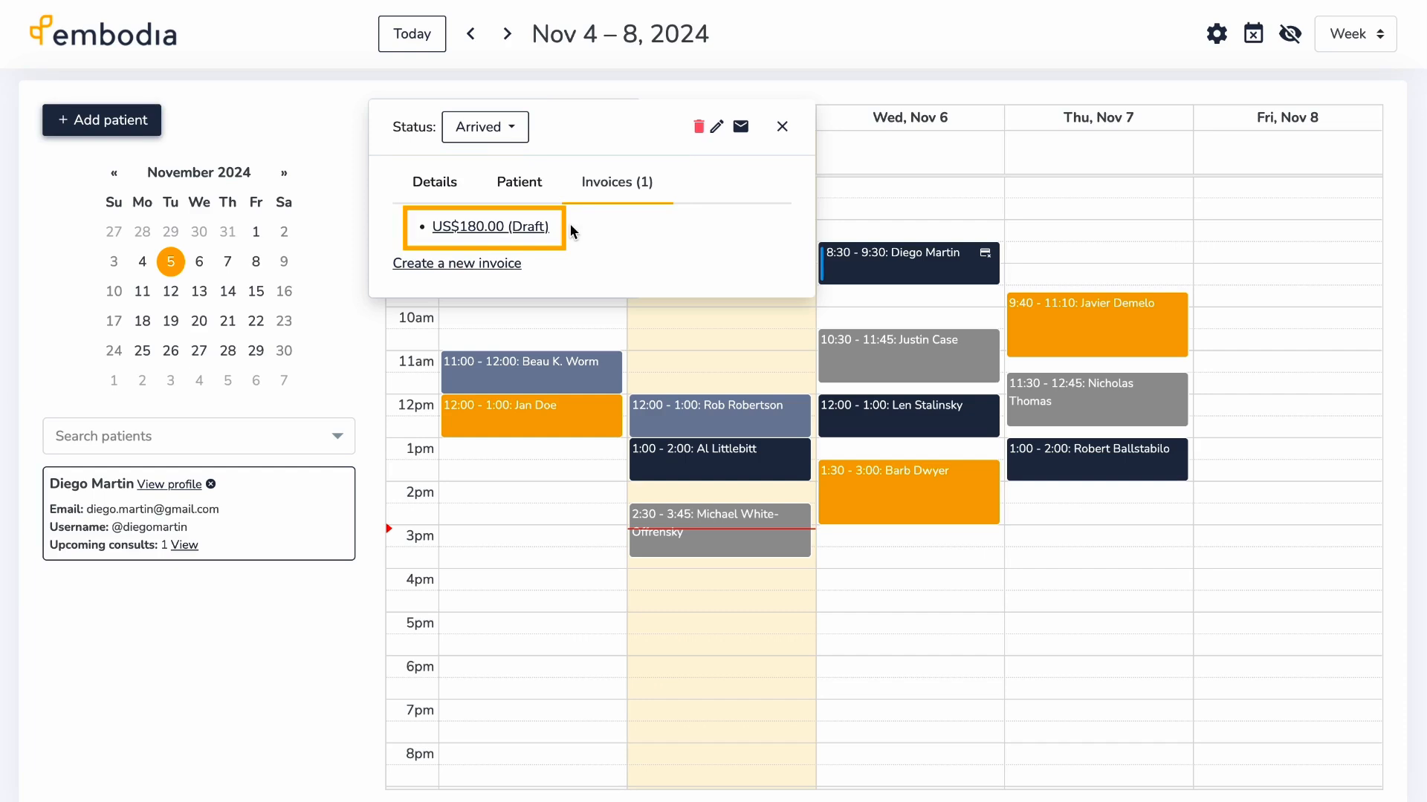
{"action": "left_click", "coordinate": [546, 227]}
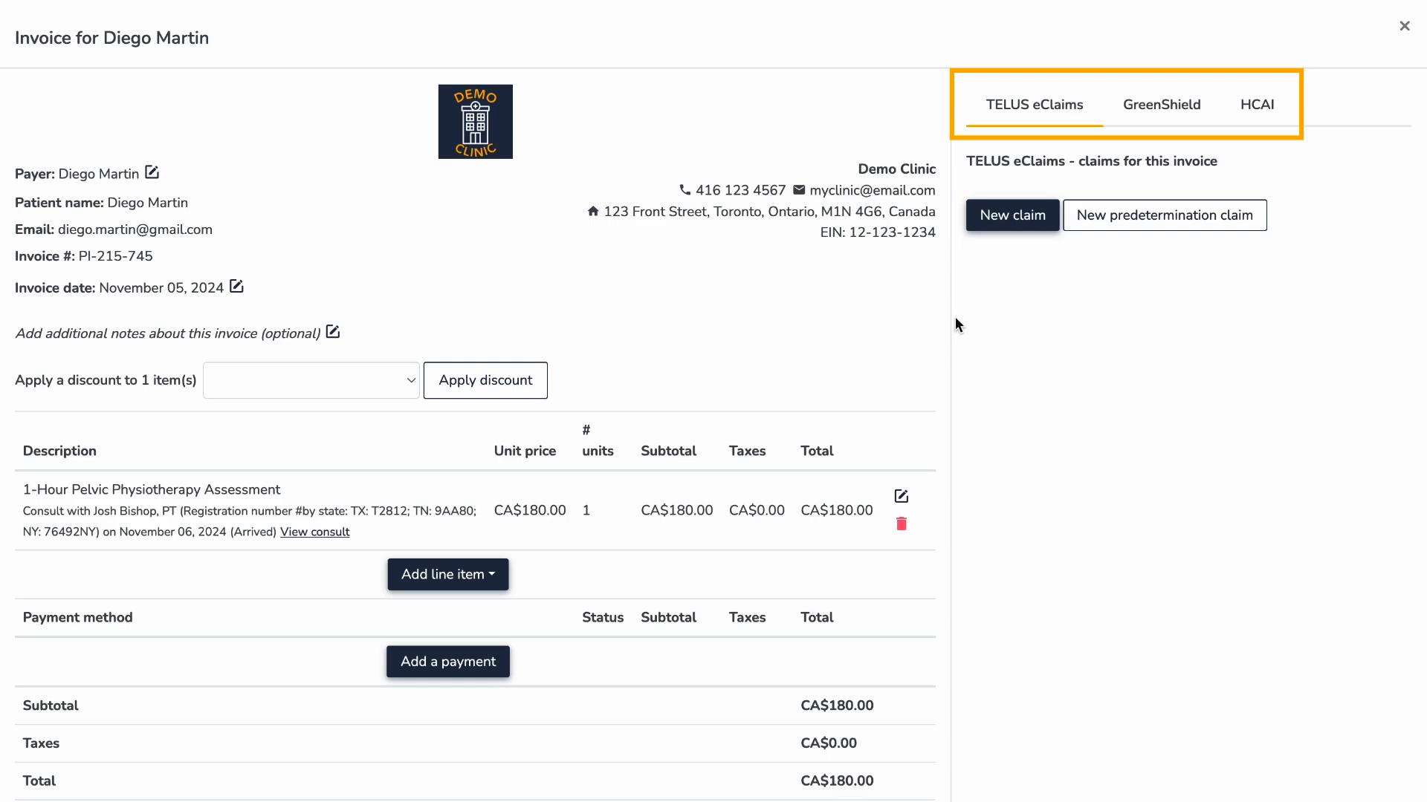
- Add a CA$185 line for the pelvic physiotherapy assessment consult to the invoice
{"action": "scroll", "coordinate": [955, 317], "scroll_direction": "down", "scroll_amount": 3}
{"action": "scroll", "coordinate": [955, 314], "scroll_direction": "down", "scroll_amount": 2}
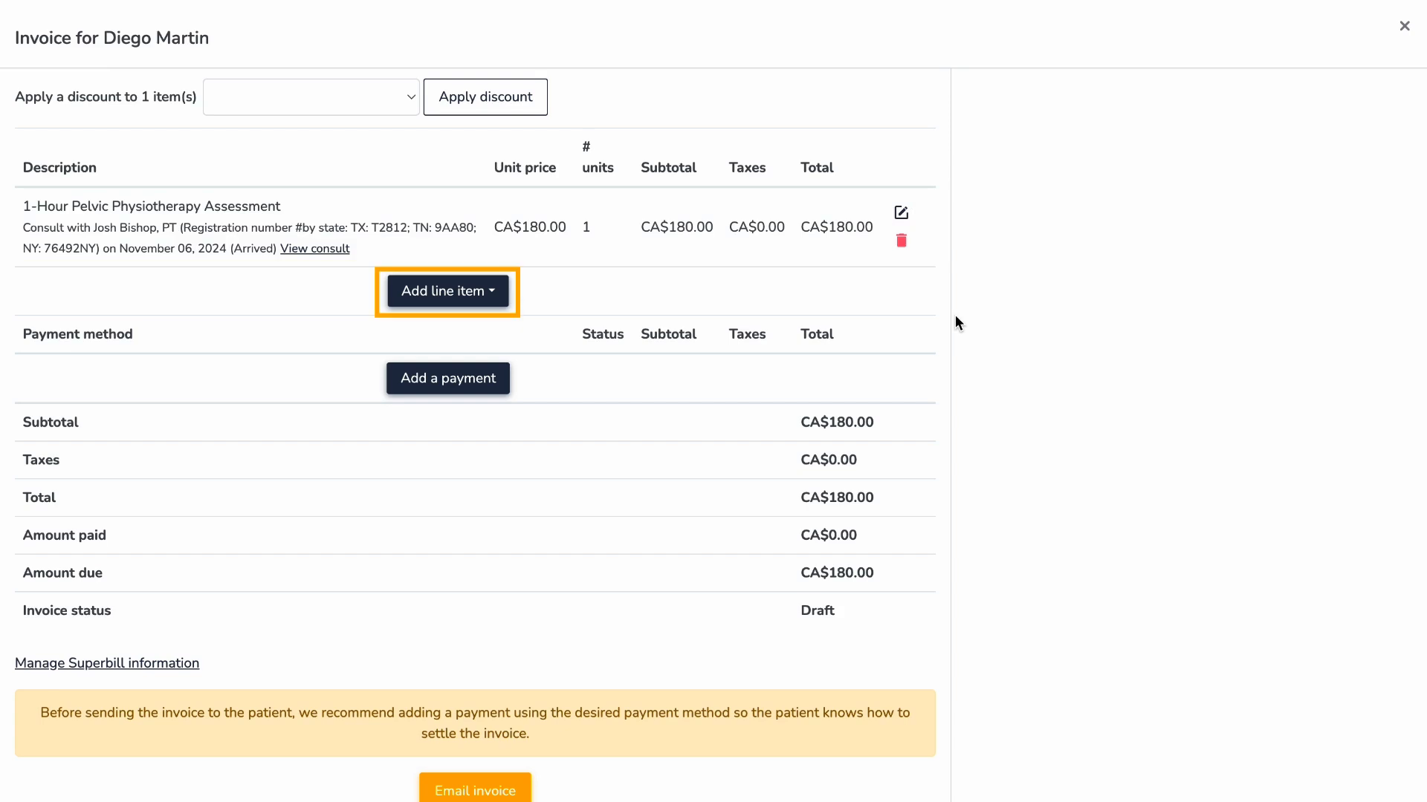
{"action": "left_click", "coordinate": [493, 293]}
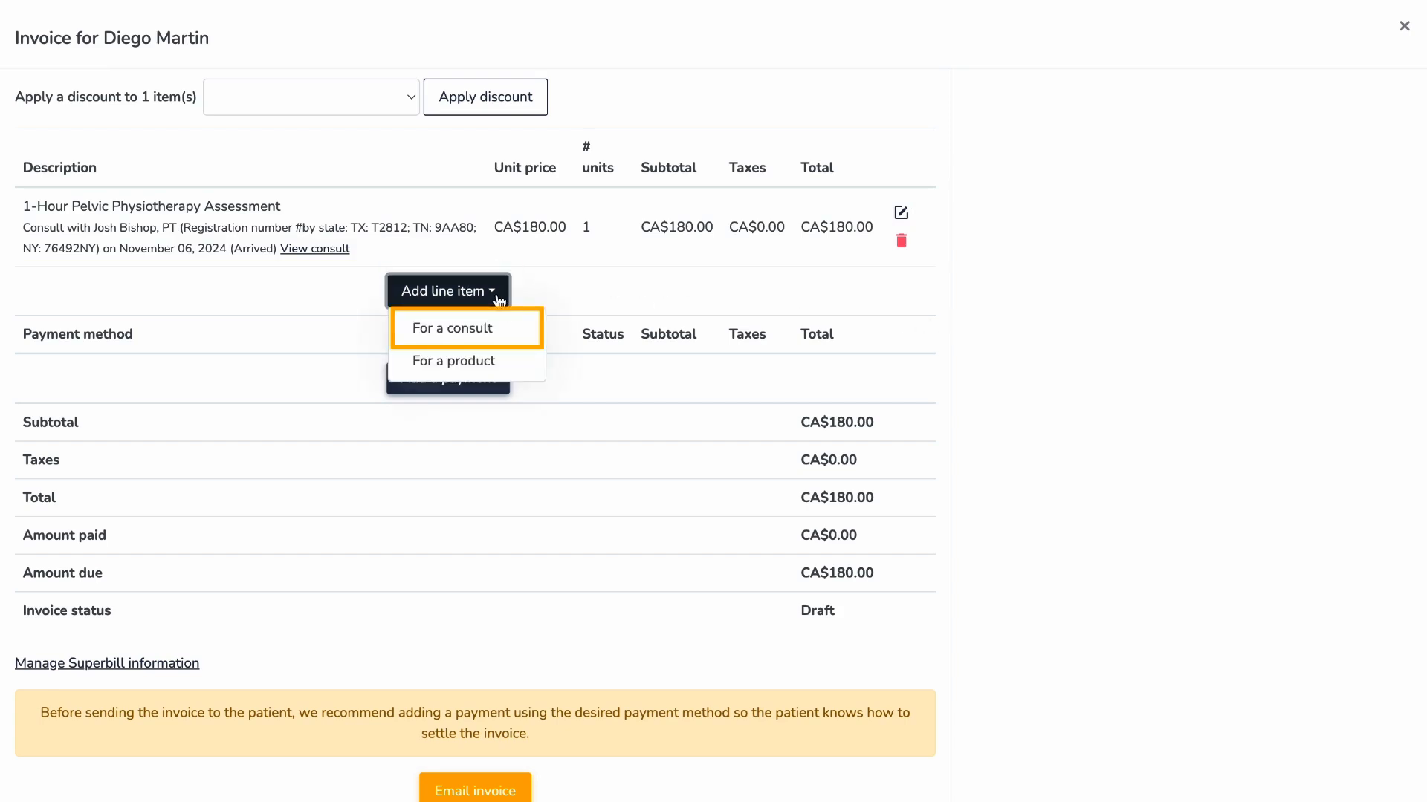
{"action": "left_click", "coordinate": [496, 330]}
{"action": "left_click", "coordinate": [609, 121]}
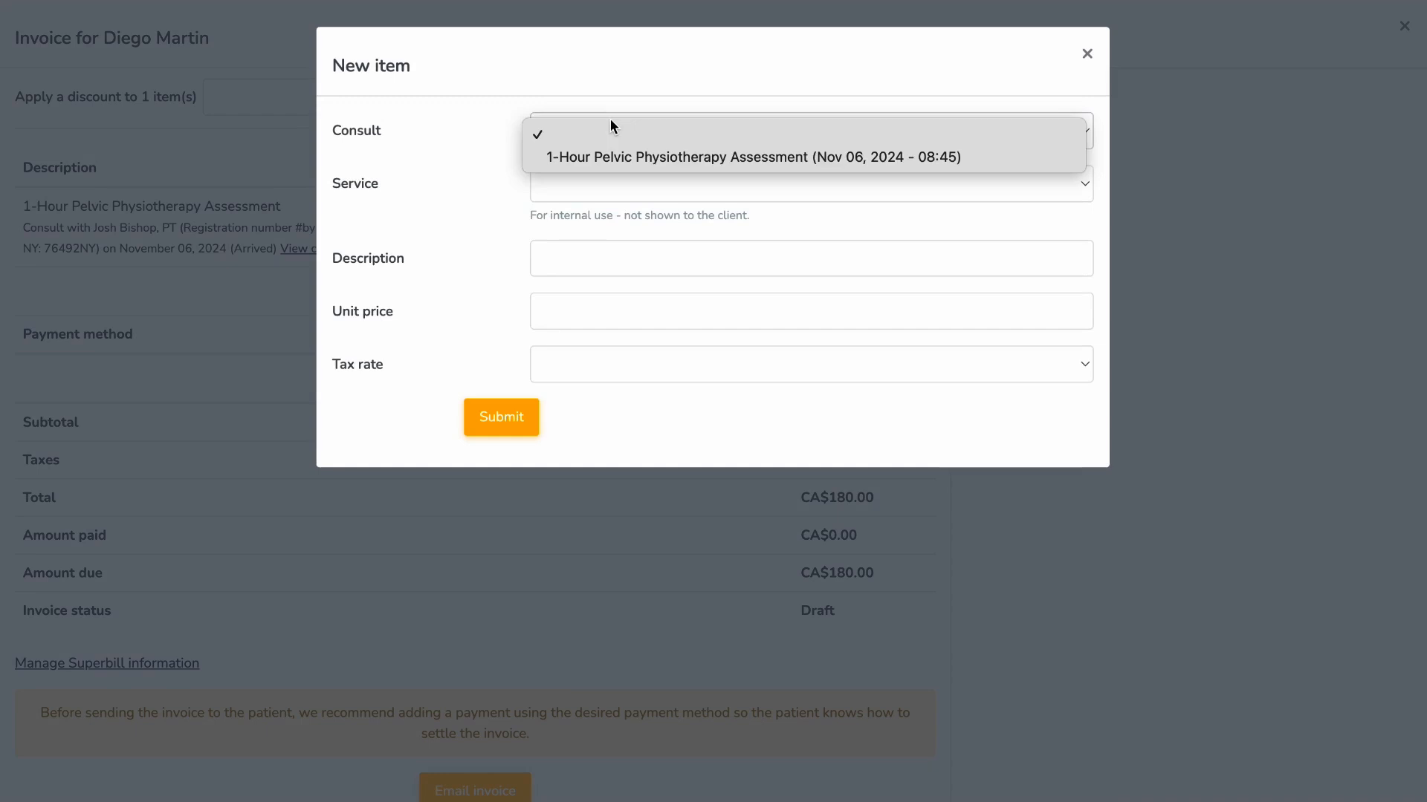
{"action": "left_click", "coordinate": [618, 156]}
{"action": "left_click", "coordinate": [502, 416]}
- Add a Resistance Bands (Red) product line taxed with HST
{"action": "left_click", "coordinate": [478, 373]}
{"action": "left_click", "coordinate": [471, 436]}
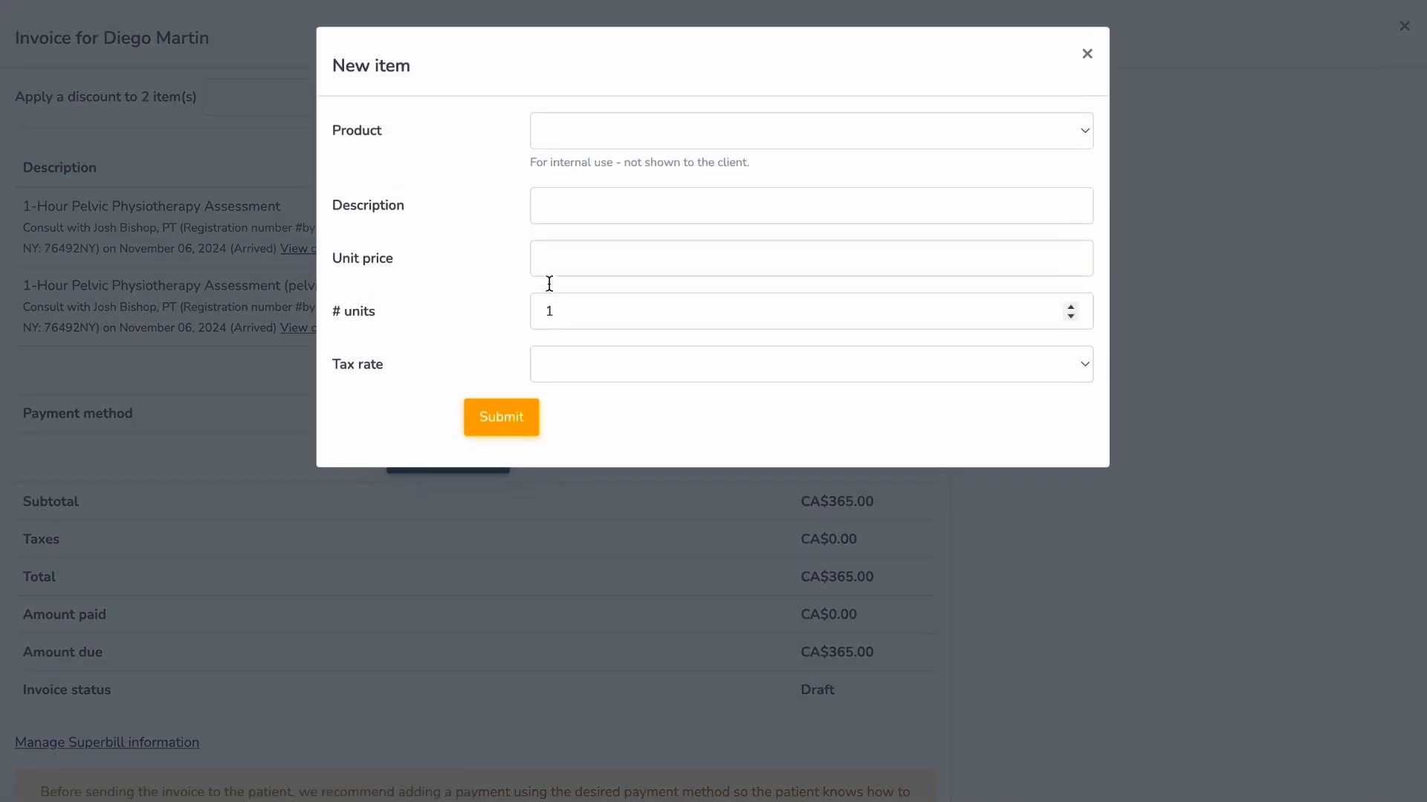
{"action": "left_click", "coordinate": [617, 135]}
{"action": "left_click", "coordinate": [621, 204]}
{"action": "left_click", "coordinate": [556, 364]}
{"action": "left_click", "coordinate": [564, 456]}
{"action": "left_click", "coordinate": [516, 416]}
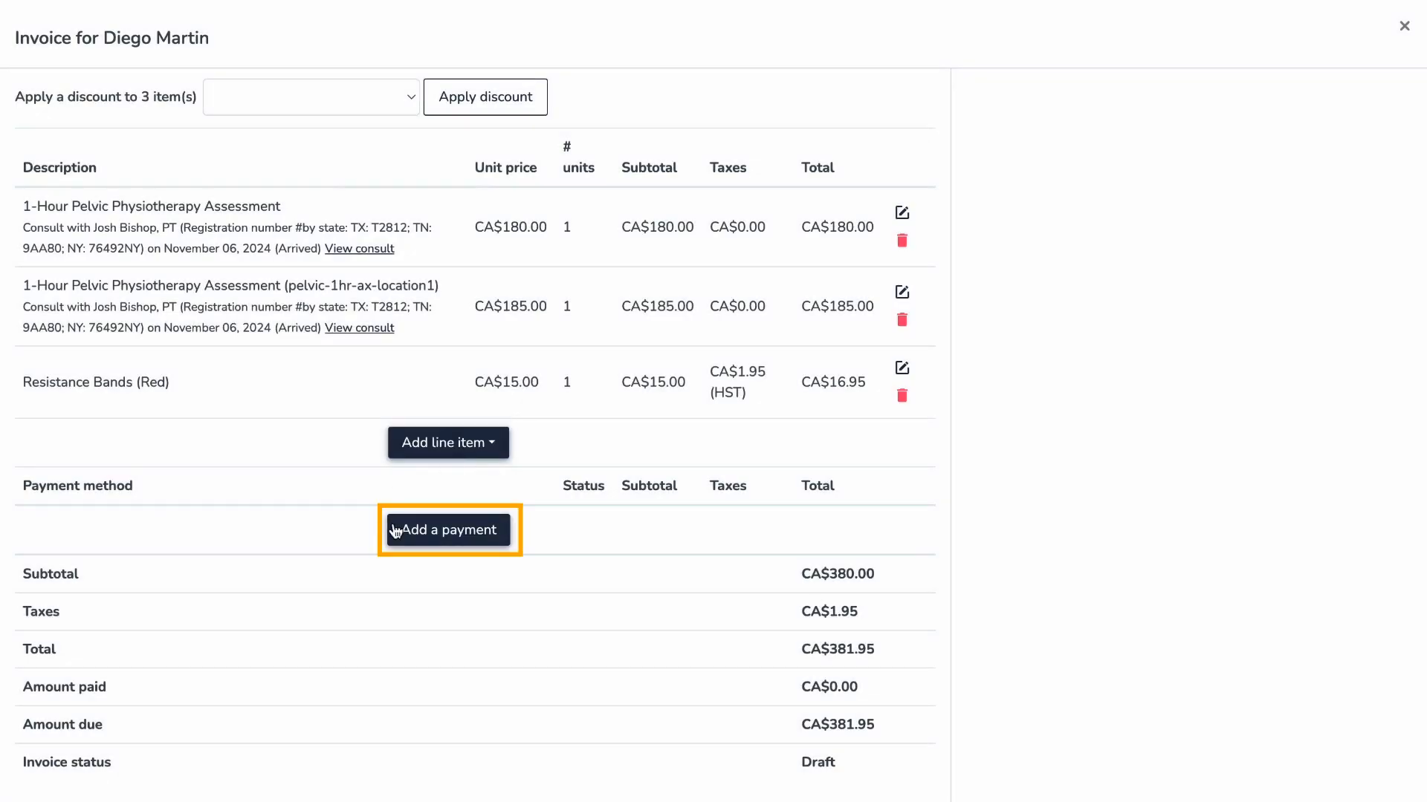
{"action": "left_click", "coordinate": [503, 538]}
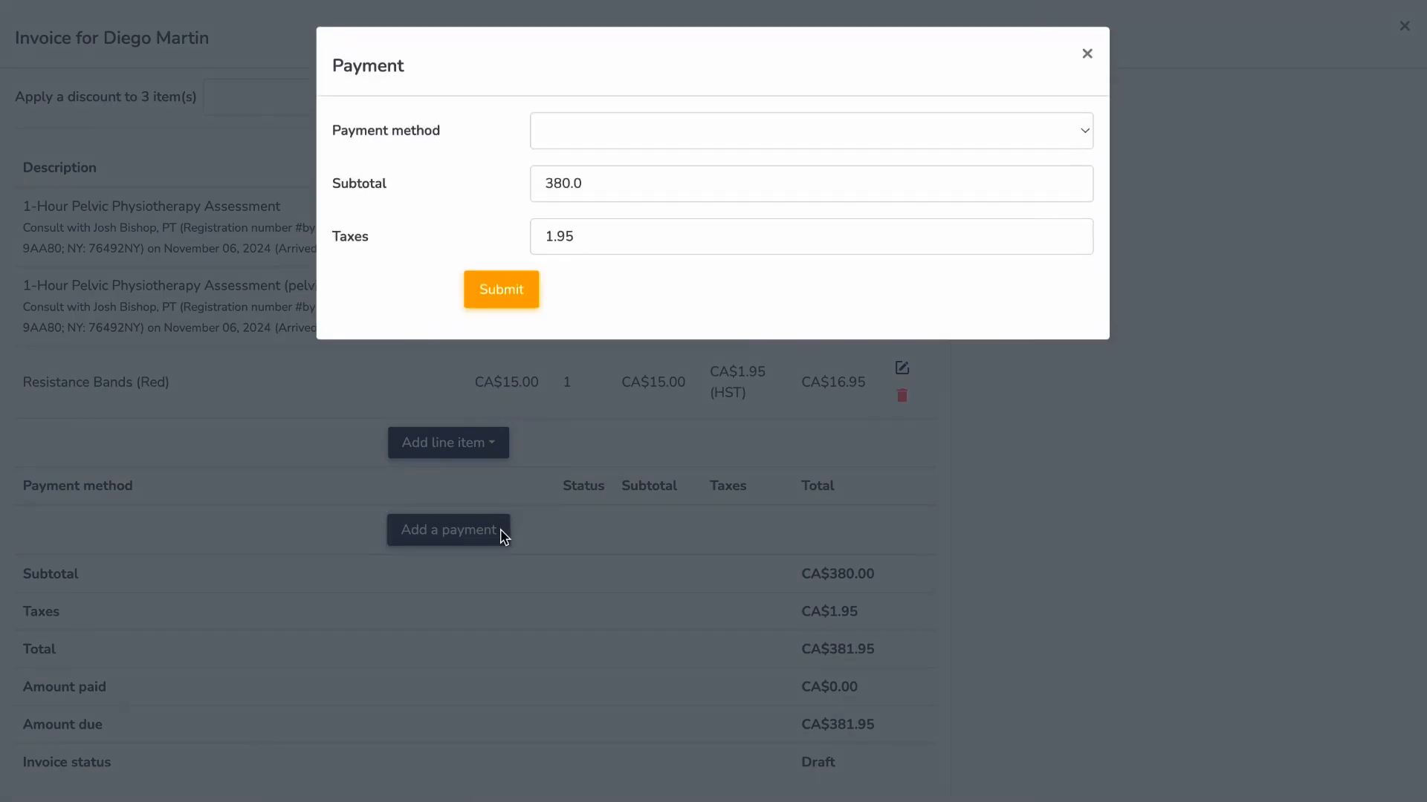
- Pay the CA$381.95 invoice by credit card, entering the card details and completing the purchase
{"action": "left_click", "coordinate": [676, 134]}
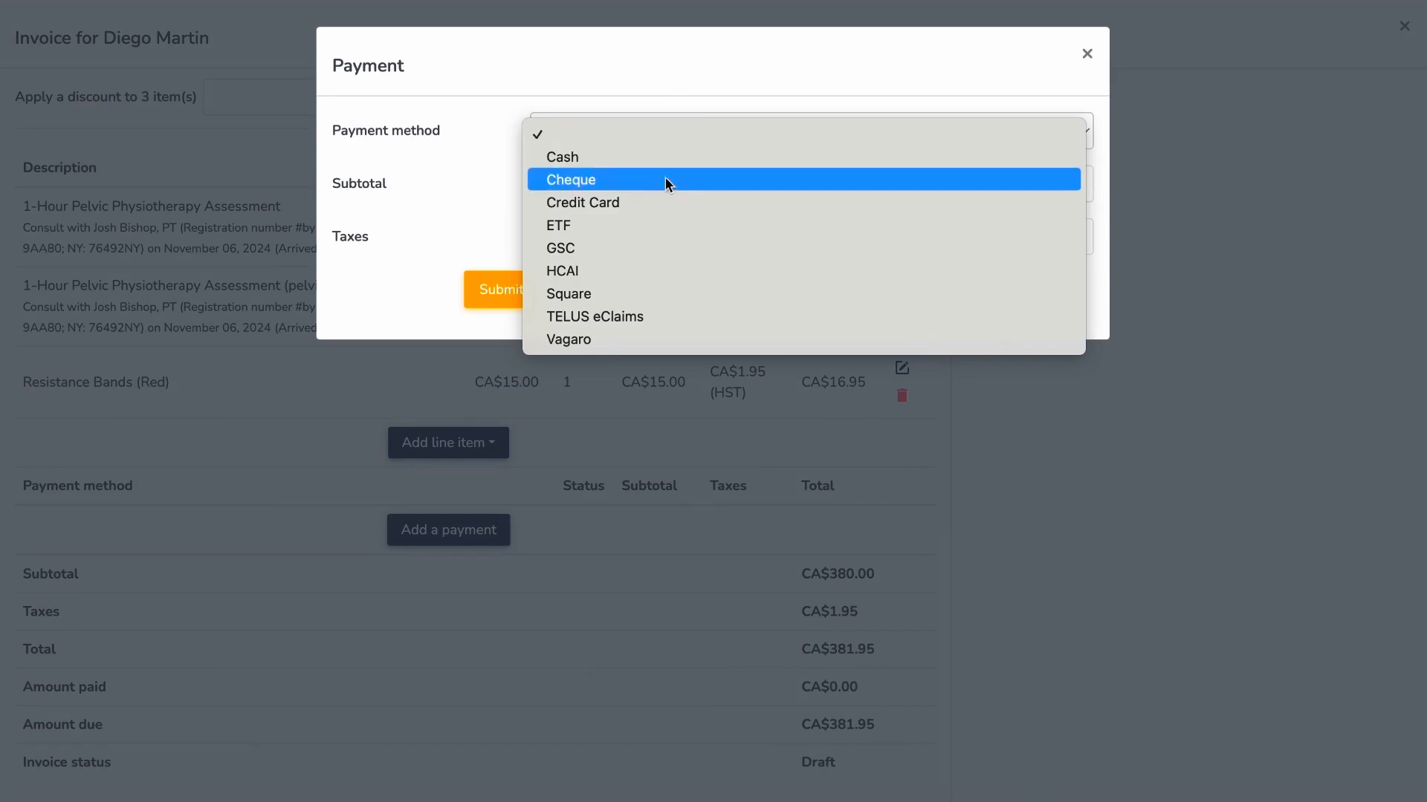
{"action": "left_click", "coordinate": [661, 199]}
{"action": "left_click", "coordinate": [519, 288]}
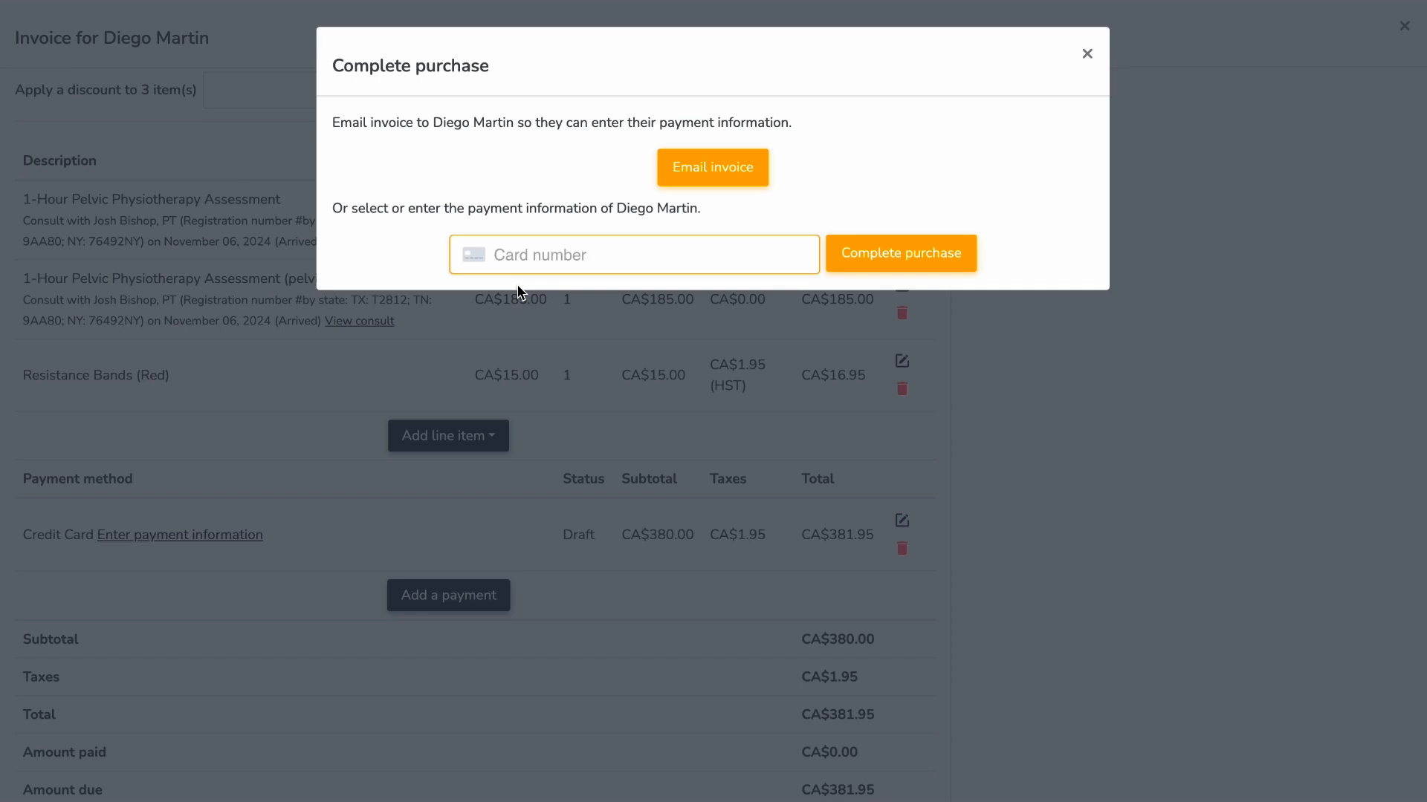
{"action": "left_click", "coordinate": [524, 266]}
{"action": "type", "text": "424242424242424204"}
{"action": "type", "text": "26"}
{"action": "type", "text": "424"}
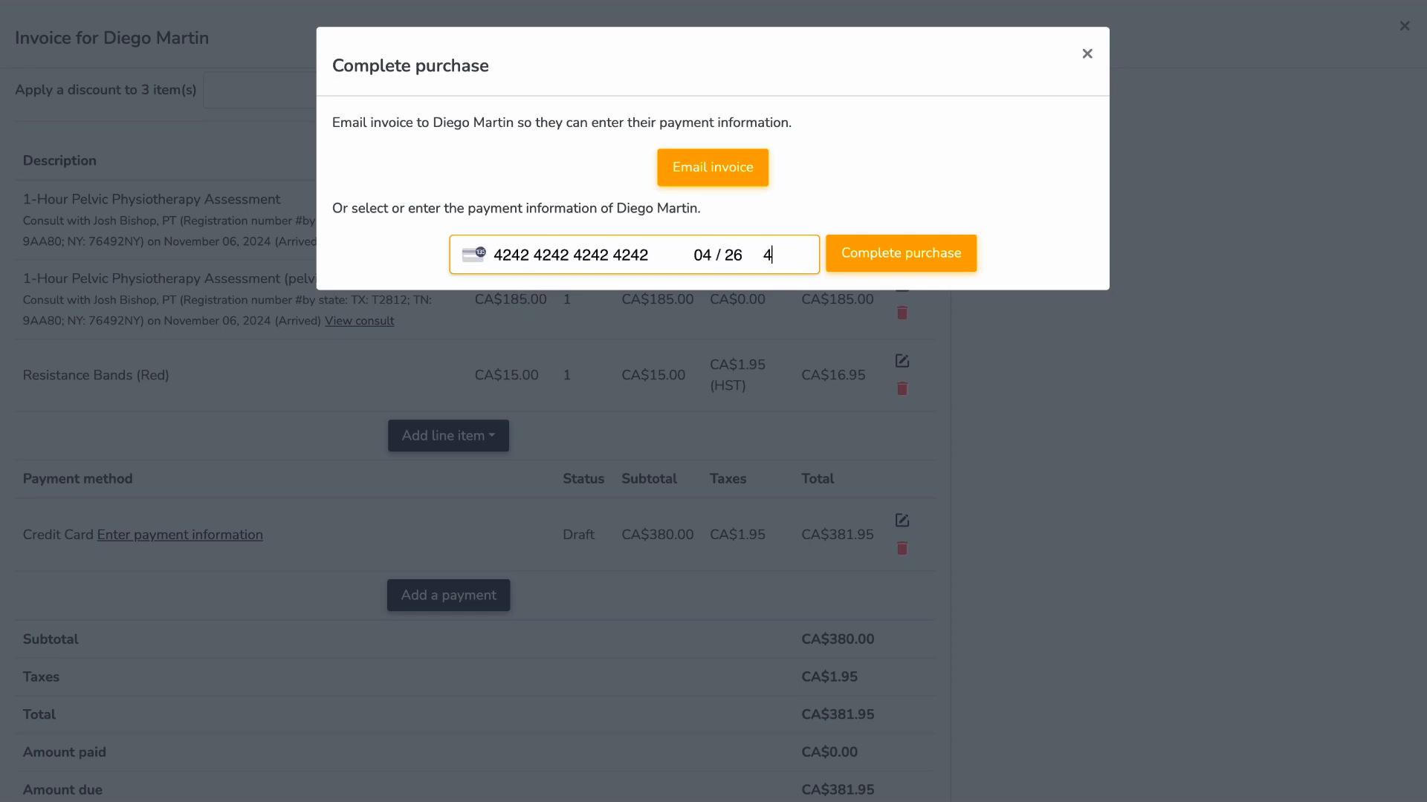
{"action": "left_click", "coordinate": [874, 255]}
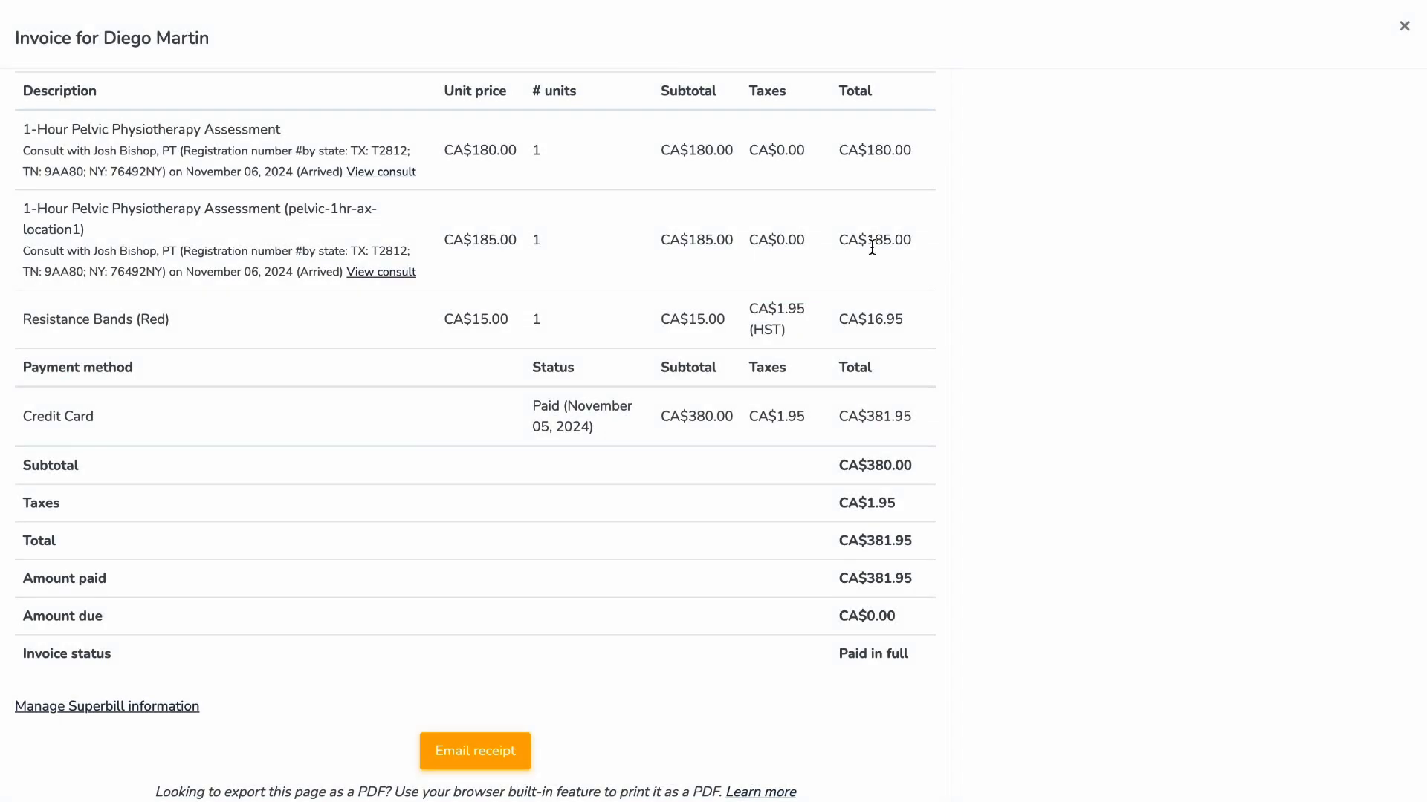
- Email the payment receipt to the patient and confirm
{"action": "scroll", "coordinate": [640, 634], "scroll_direction": "down", "scroll_amount": 1}
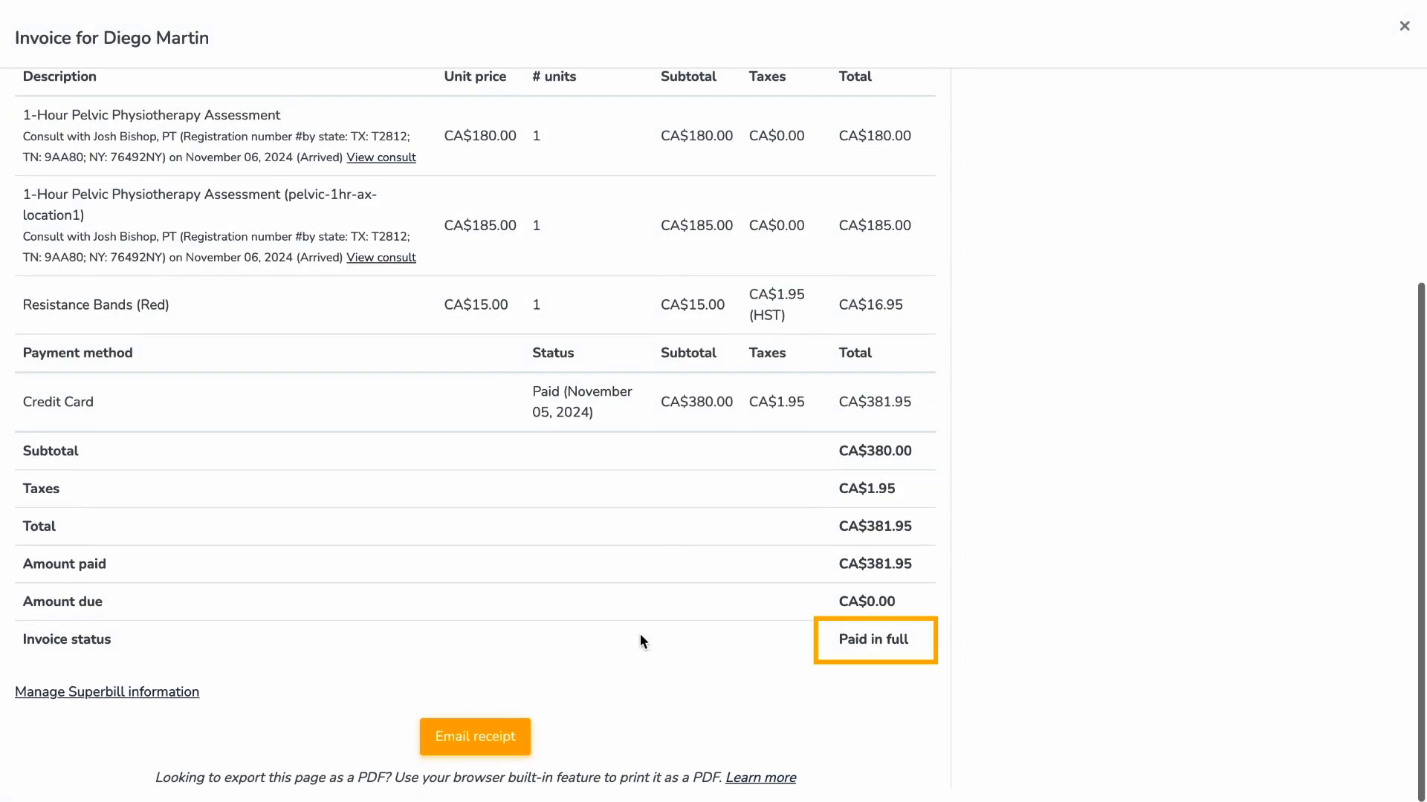
{"action": "left_click", "coordinate": [529, 738]}
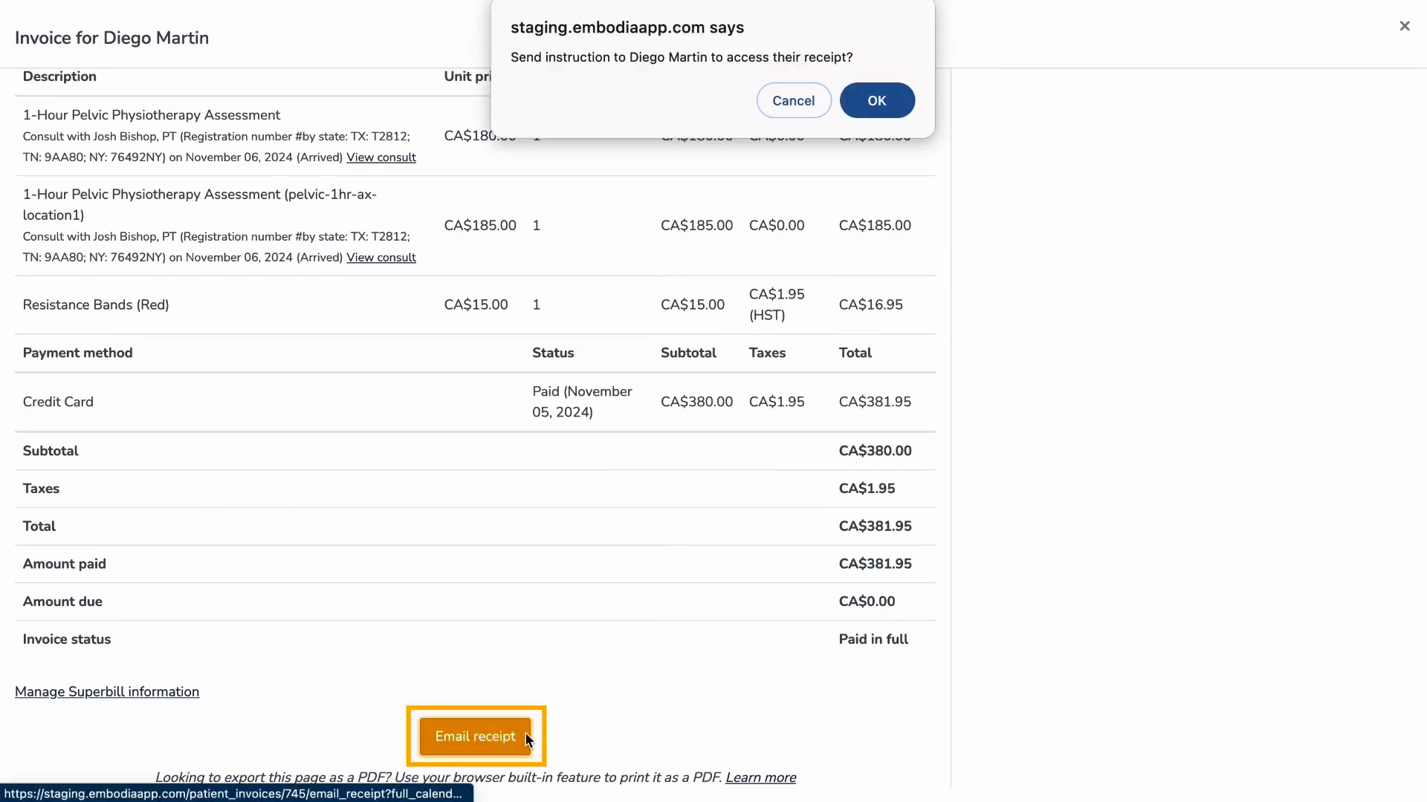
{"action": "left_click", "coordinate": [890, 109]}
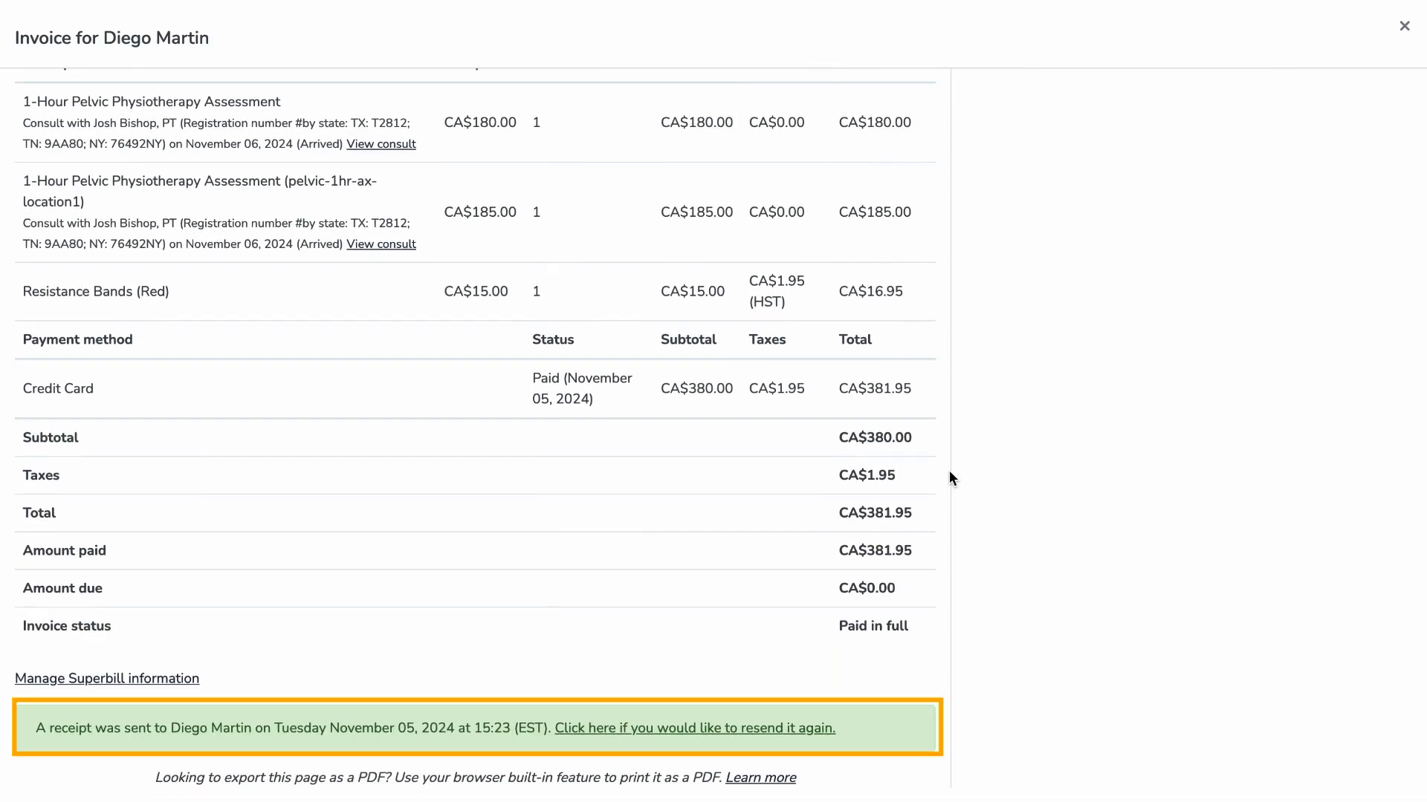
- From the Nov 6 appointment, go to the patient's charting and open the November 05, 2024 entry
{"action": "key", "text": "Escape"}
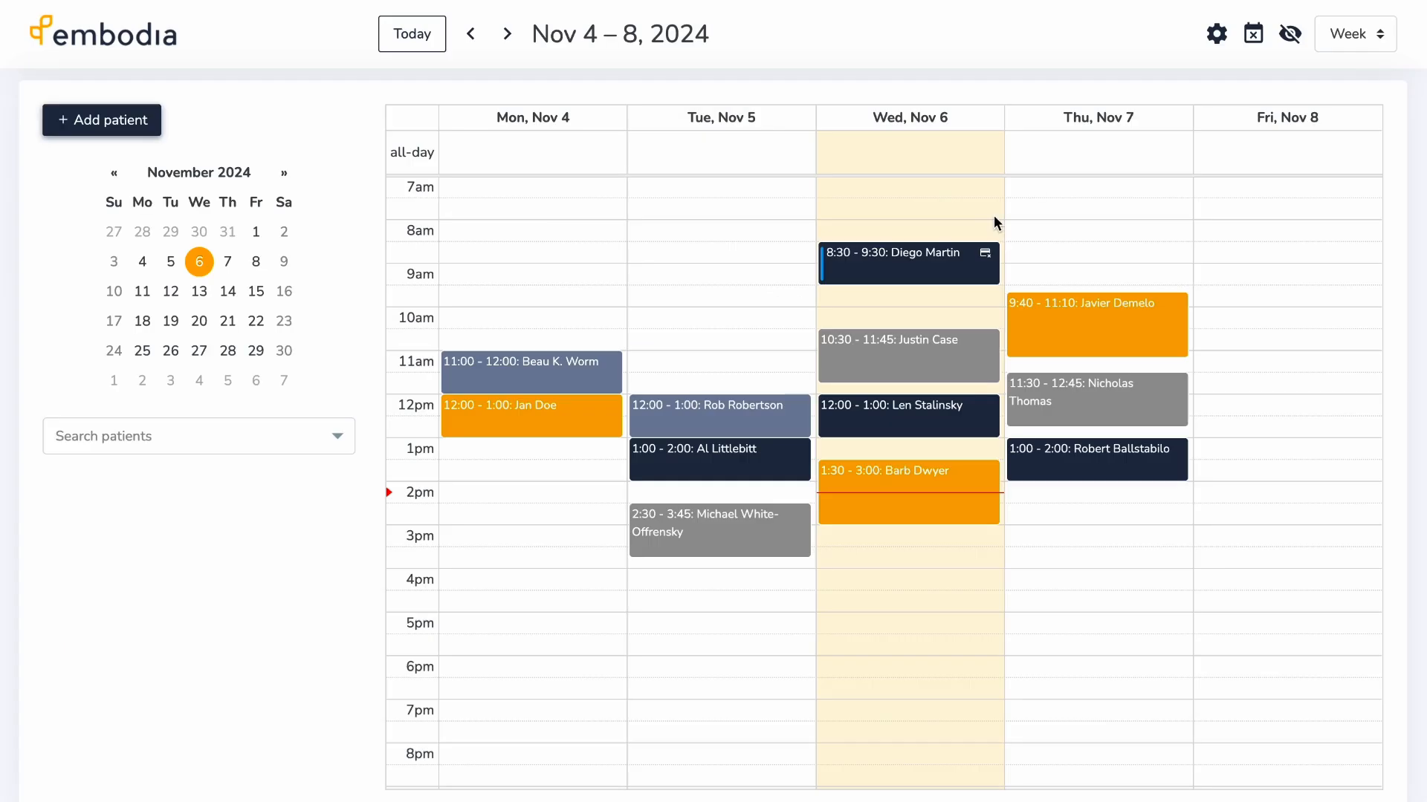
{"action": "left_click", "coordinate": [961, 267]}
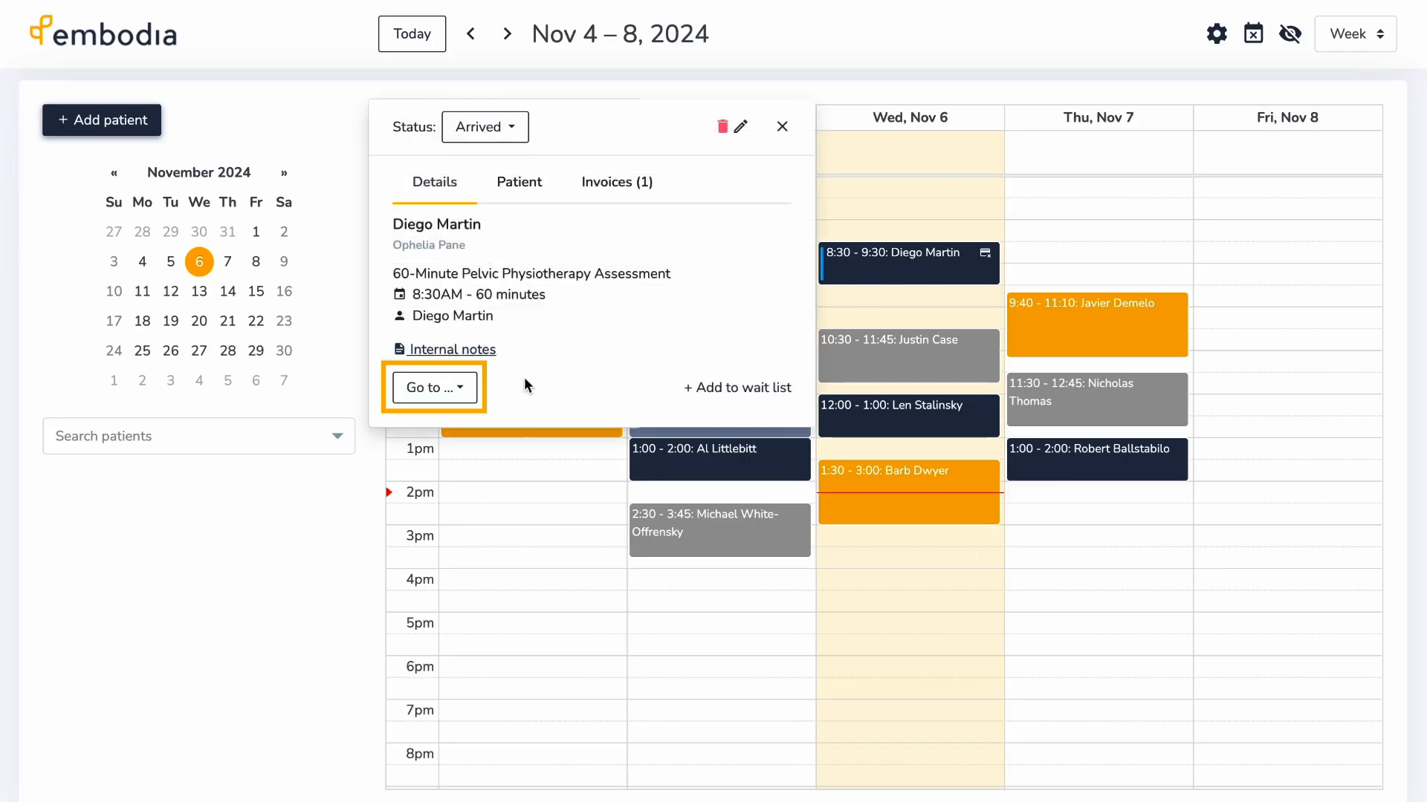
{"action": "left_click", "coordinate": [435, 388]}
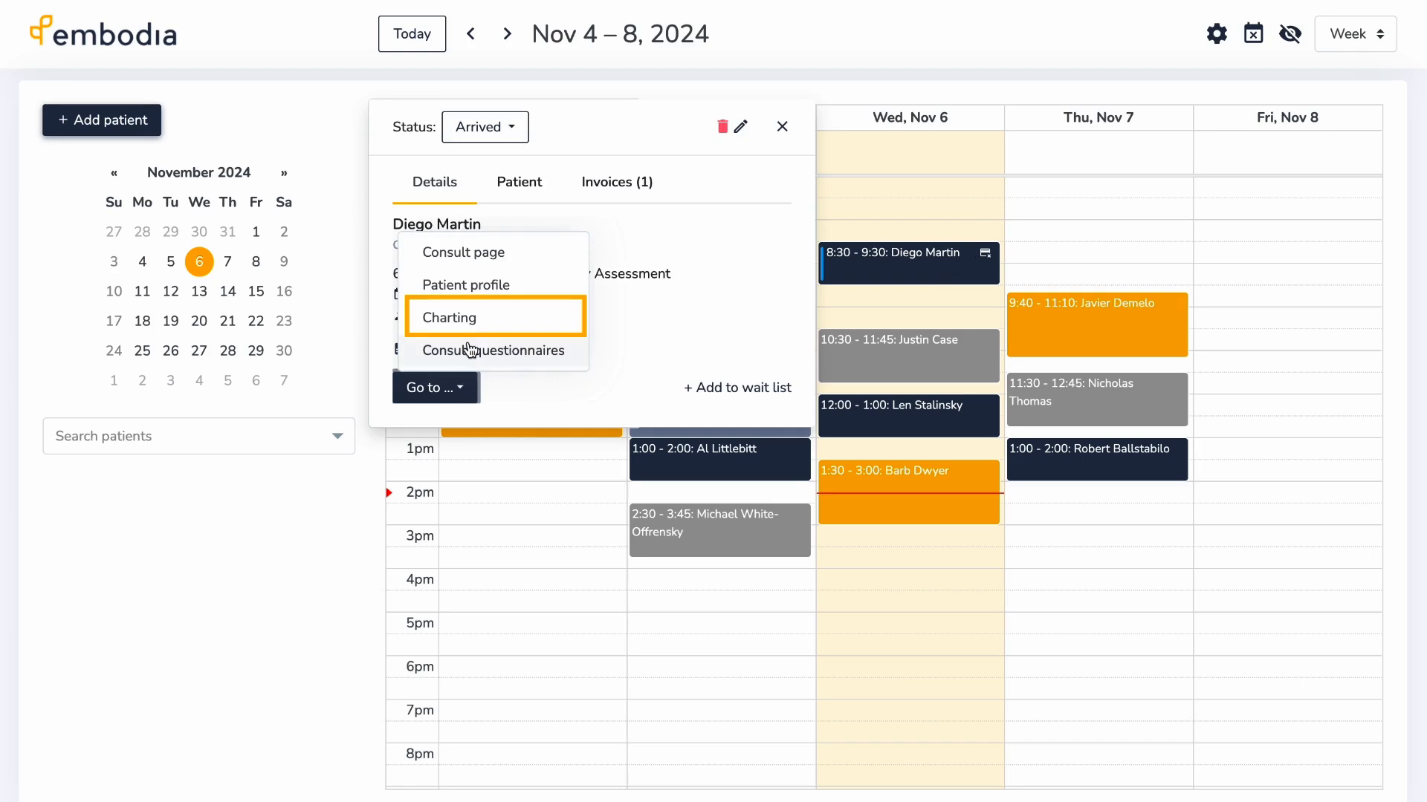
{"action": "left_click", "coordinate": [468, 317]}
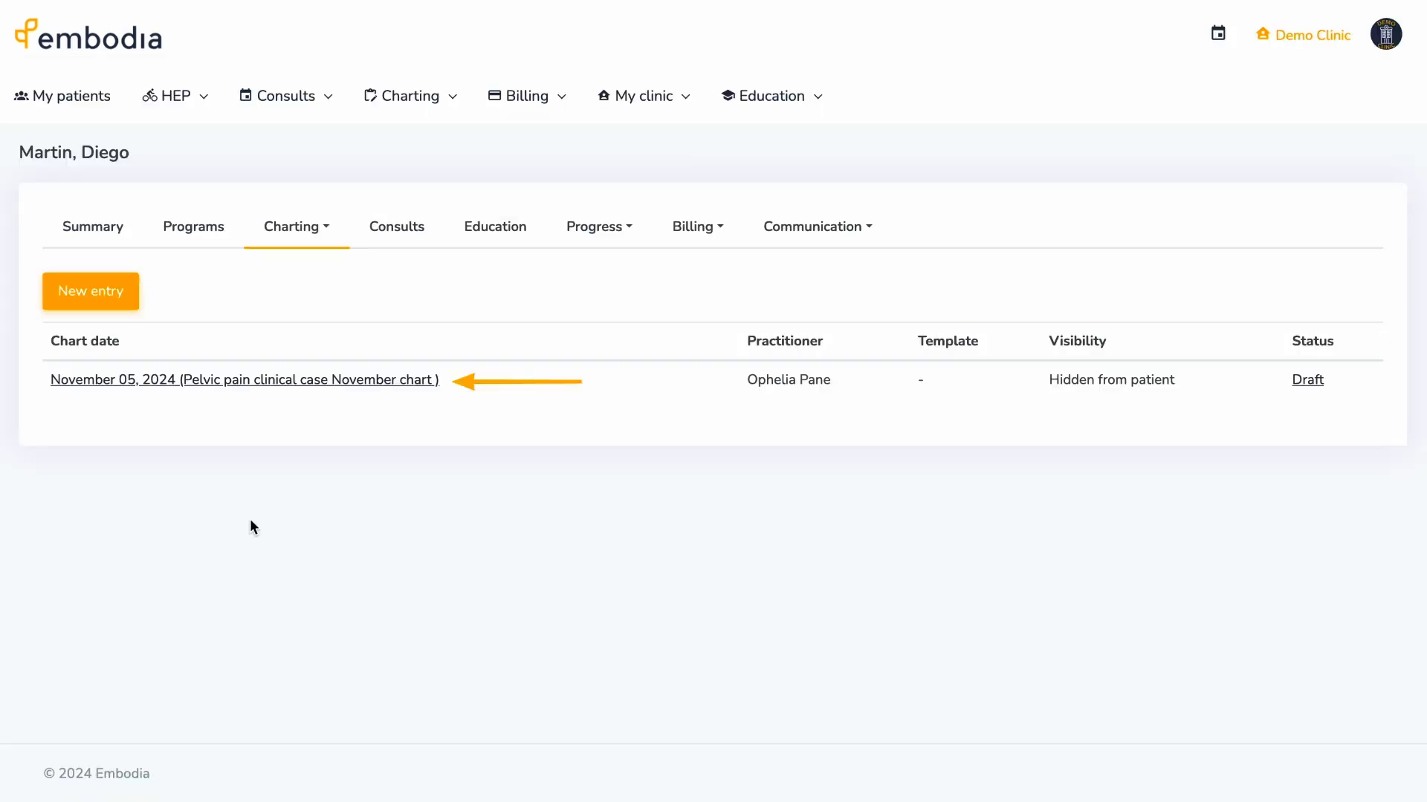
{"action": "left_click", "coordinate": [256, 380]}
- Scroll through the entry's SOAP, pain scale, reflexes and file upload items
{"action": "scroll", "coordinate": [2, 539], "scroll_direction": "down", "scroll_amount": 2}
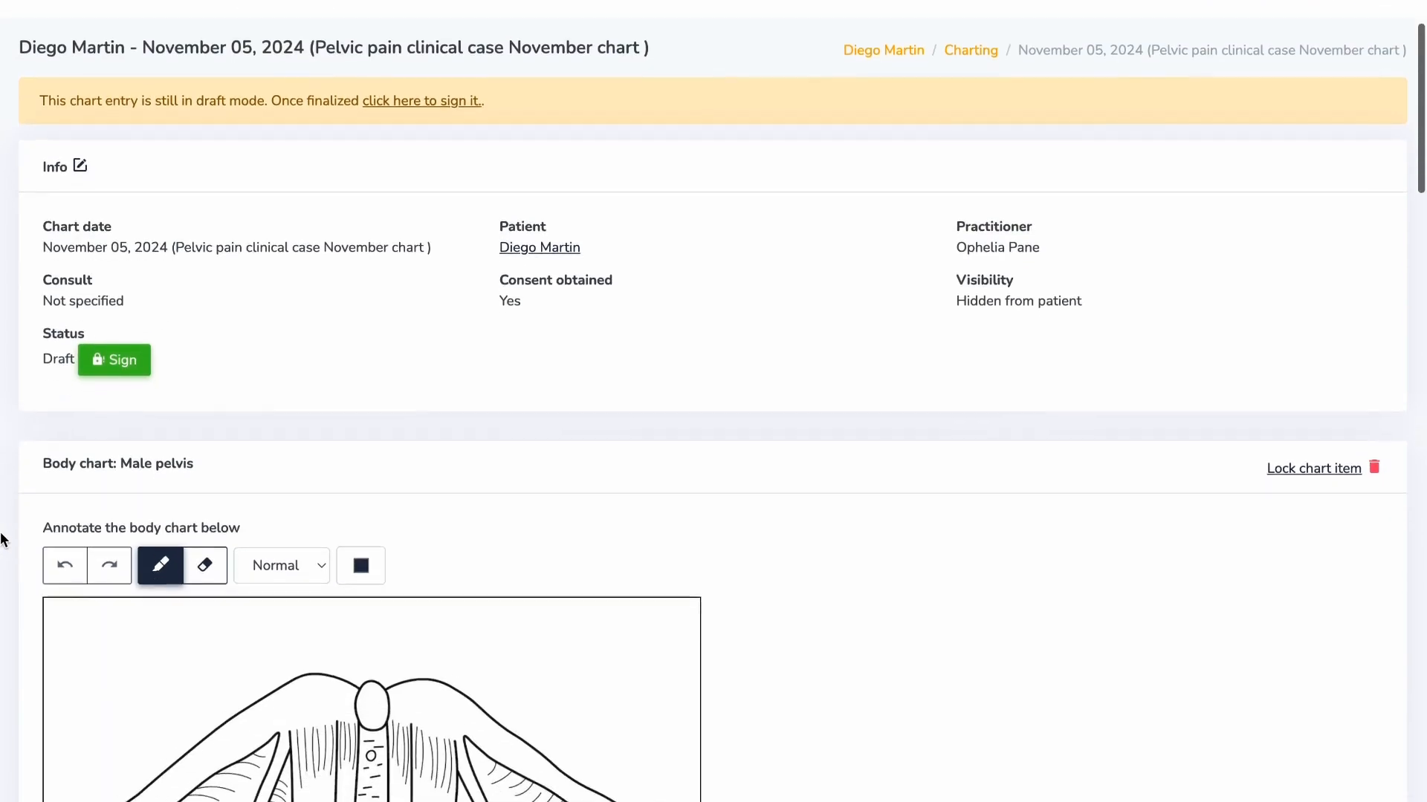
{"action": "scroll", "coordinate": [1, 539], "scroll_direction": "down", "scroll_amount": 4}
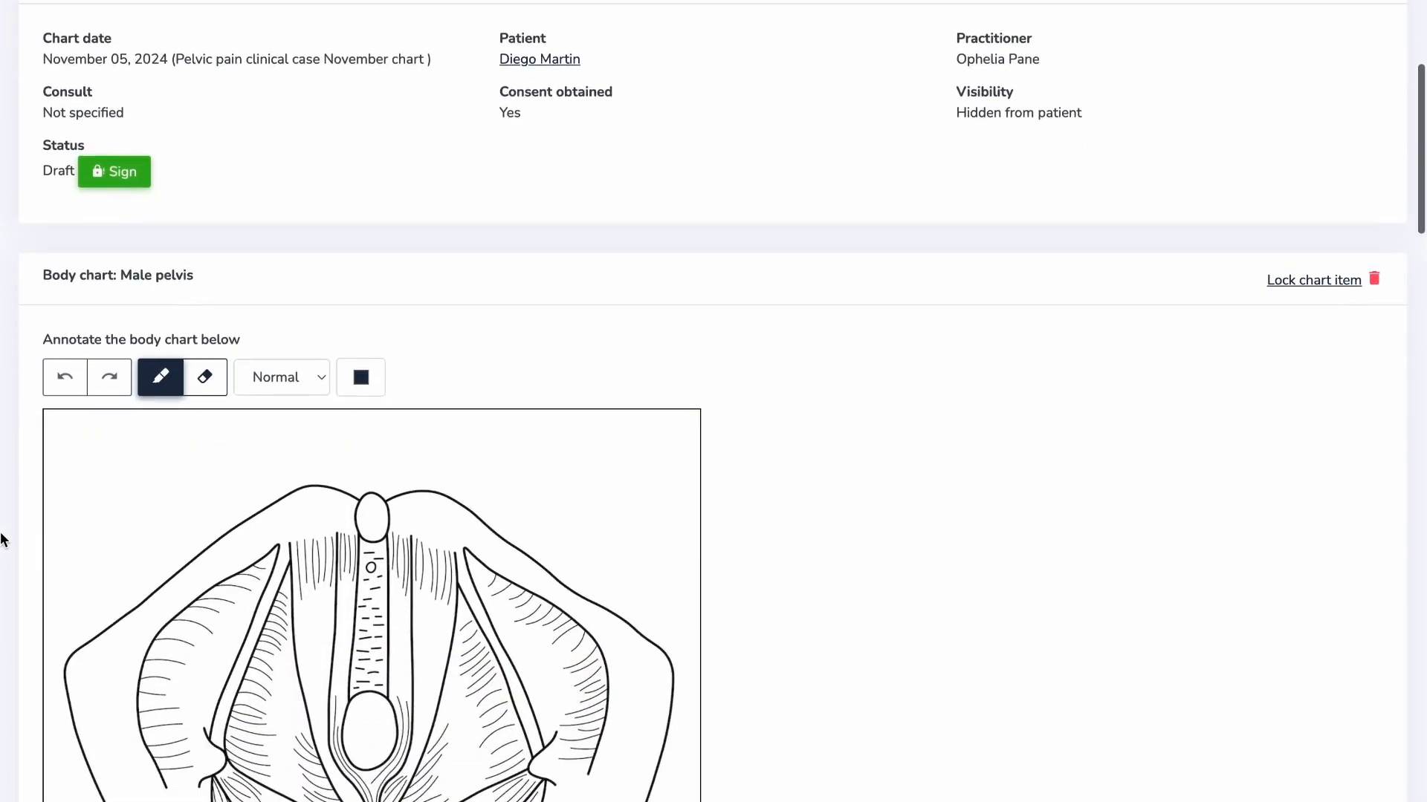
{"action": "scroll", "coordinate": [2, 539], "scroll_direction": "down", "scroll_amount": 1}
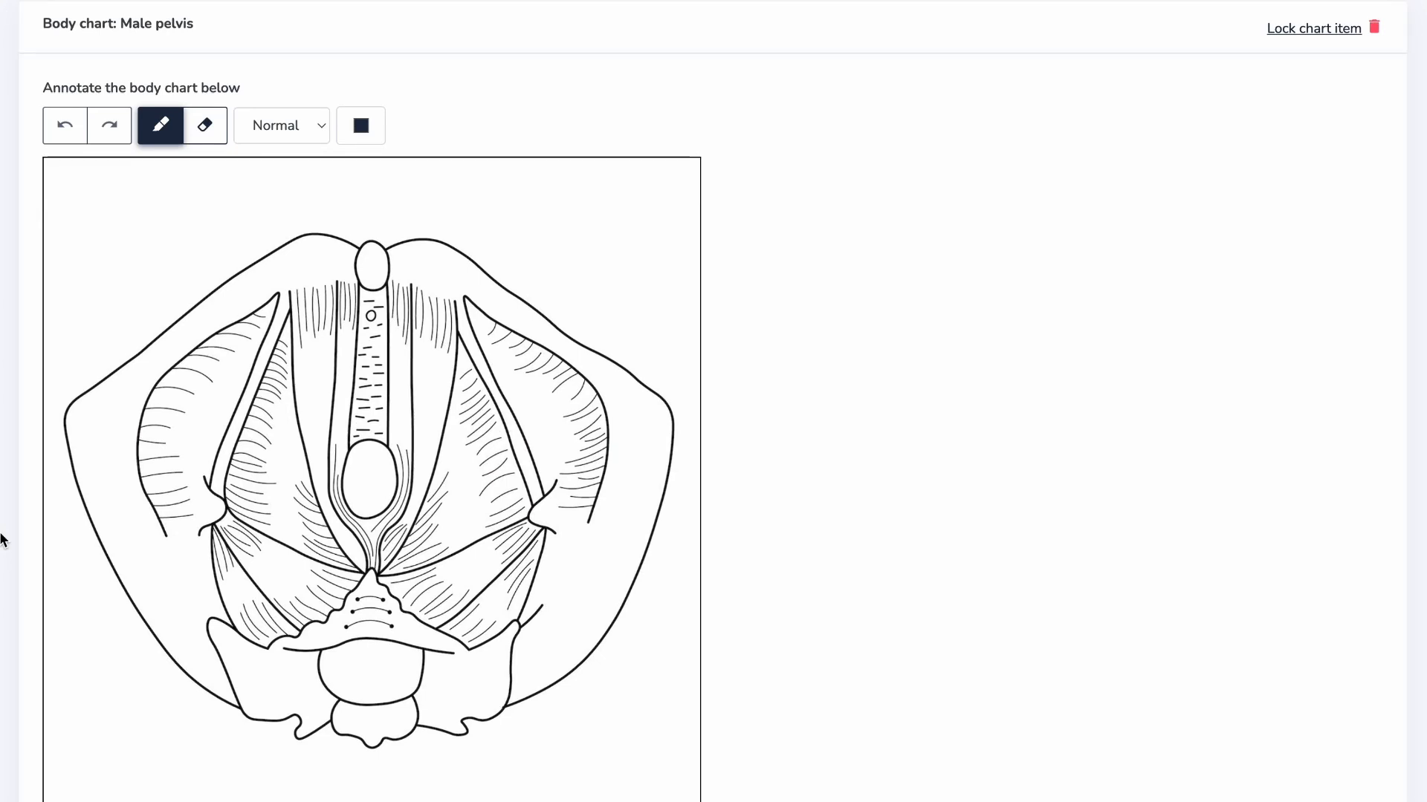
{"action": "scroll", "coordinate": [2, 538], "scroll_direction": "down", "scroll_amount": 2}
{"action": "scroll", "coordinate": [1, 539], "scroll_direction": "down", "scroll_amount": 5}
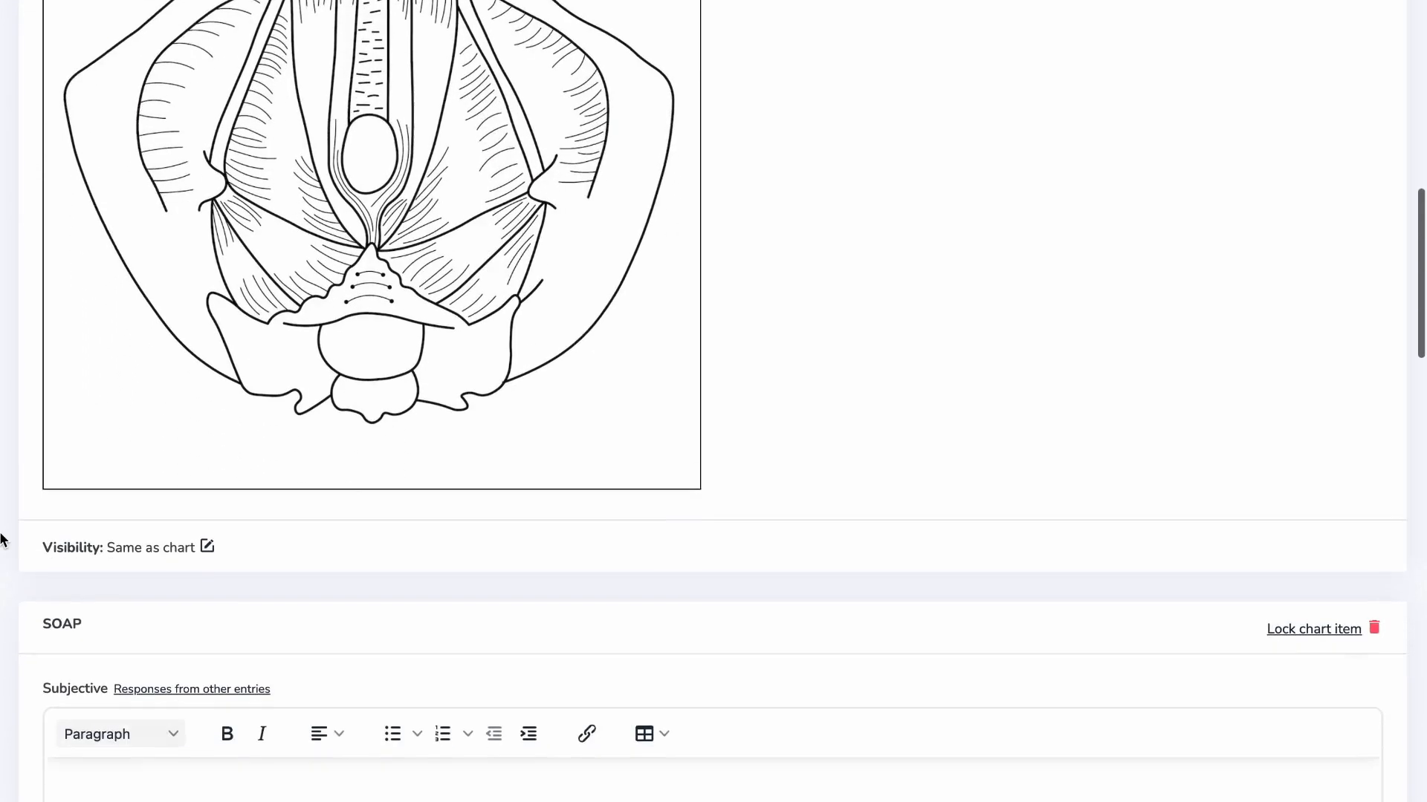
{"action": "scroll", "coordinate": [1, 539], "scroll_direction": "down", "scroll_amount": 3}
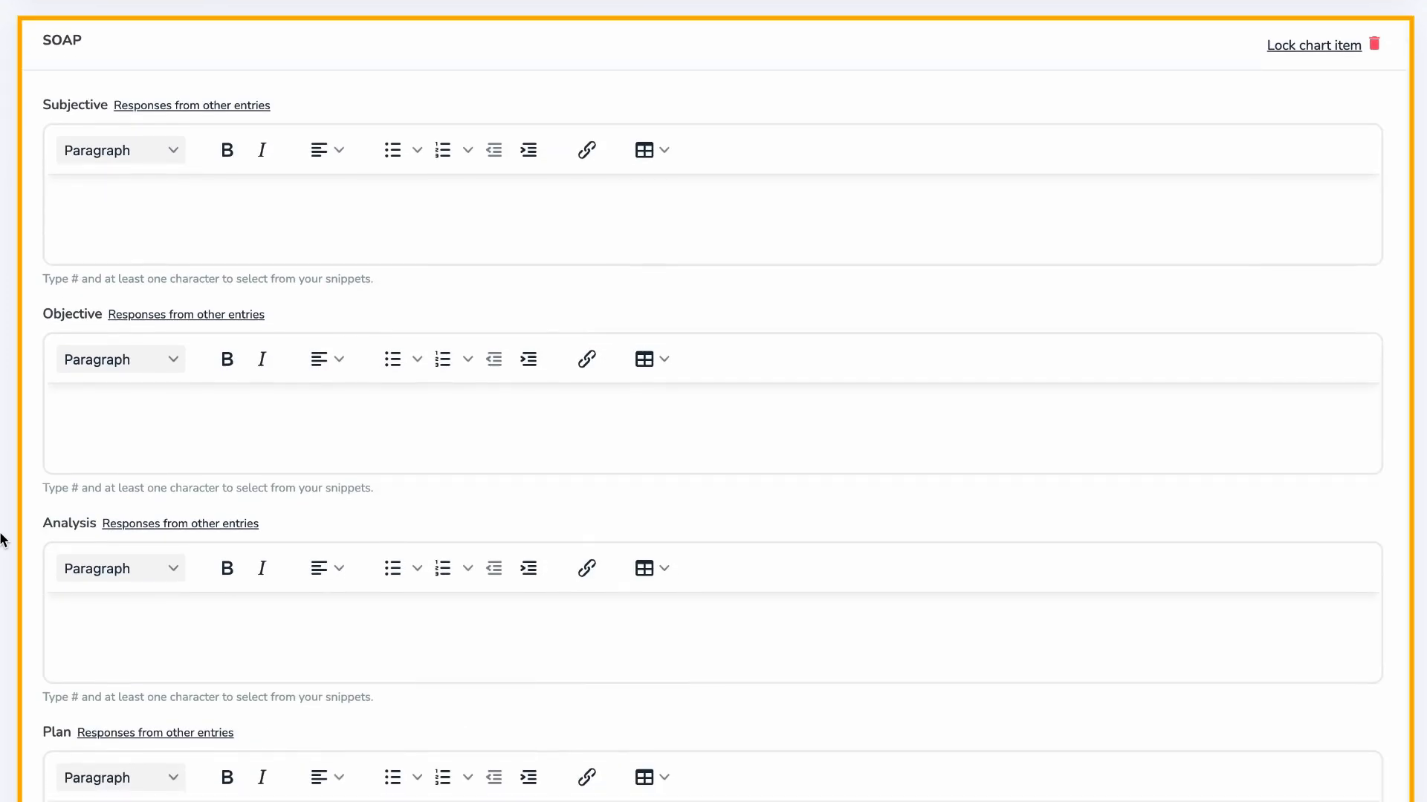
{"action": "scroll", "coordinate": [1, 539], "scroll_direction": "down", "scroll_amount": 4}
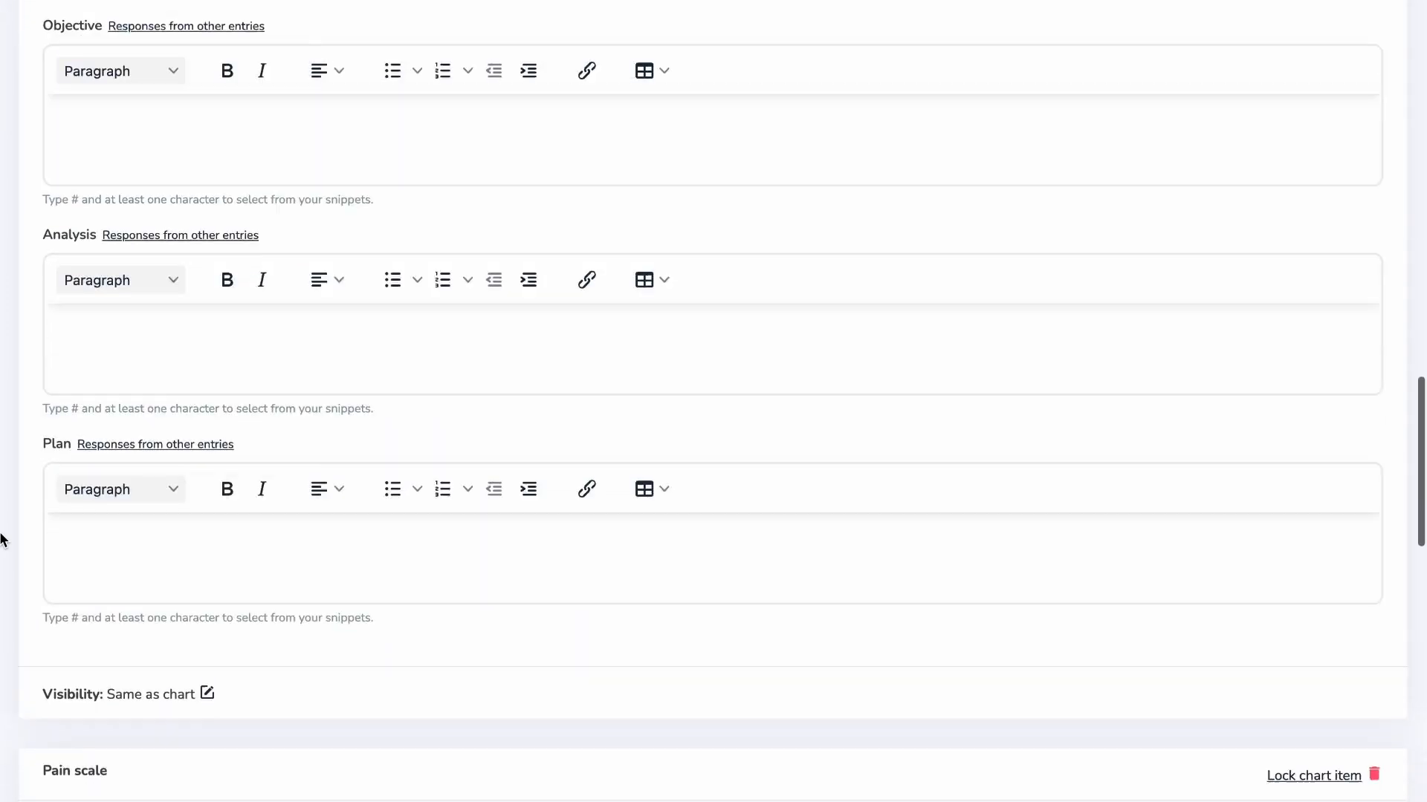
{"action": "scroll", "coordinate": [1, 538], "scroll_direction": "down", "scroll_amount": 5}
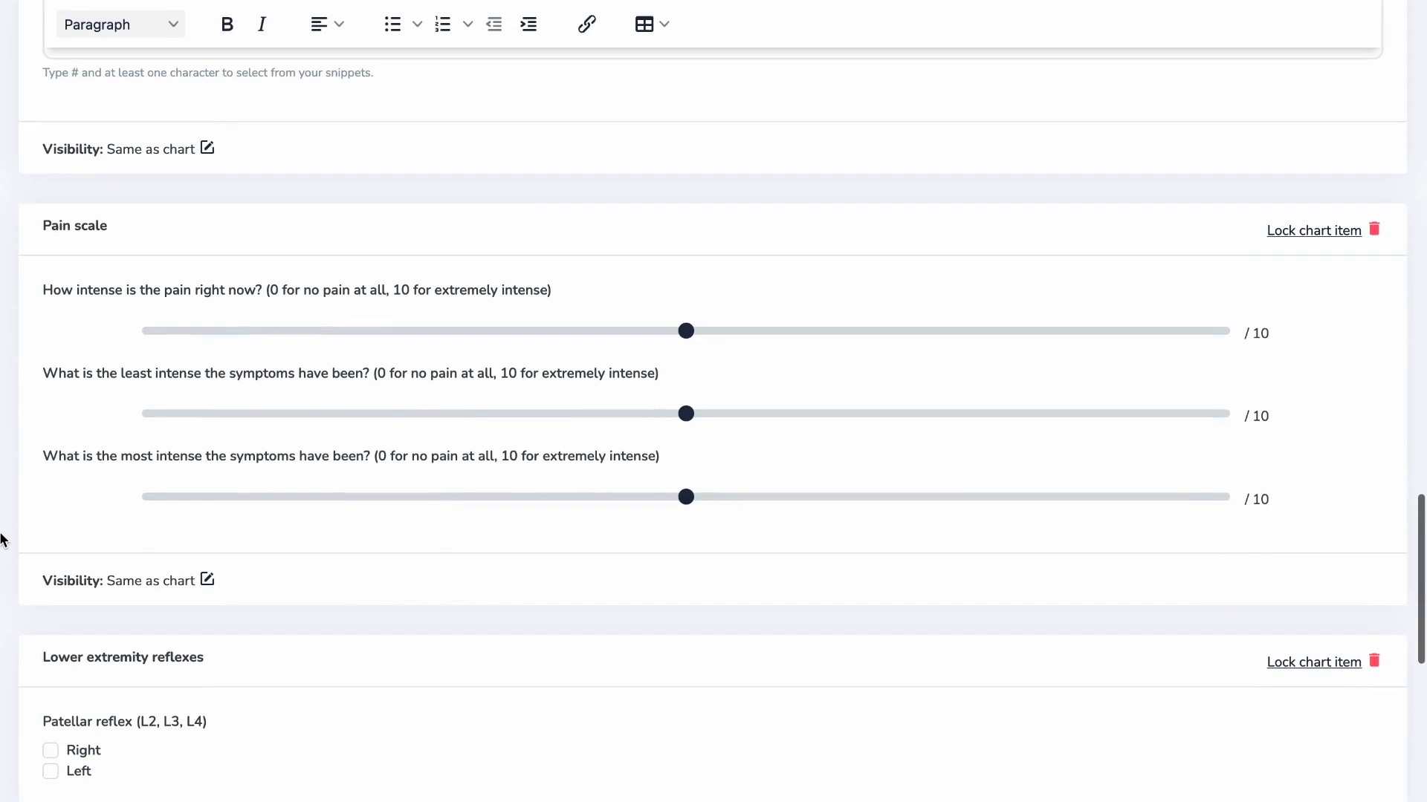
{"action": "scroll", "coordinate": [1, 538], "scroll_direction": "down", "scroll_amount": 2}
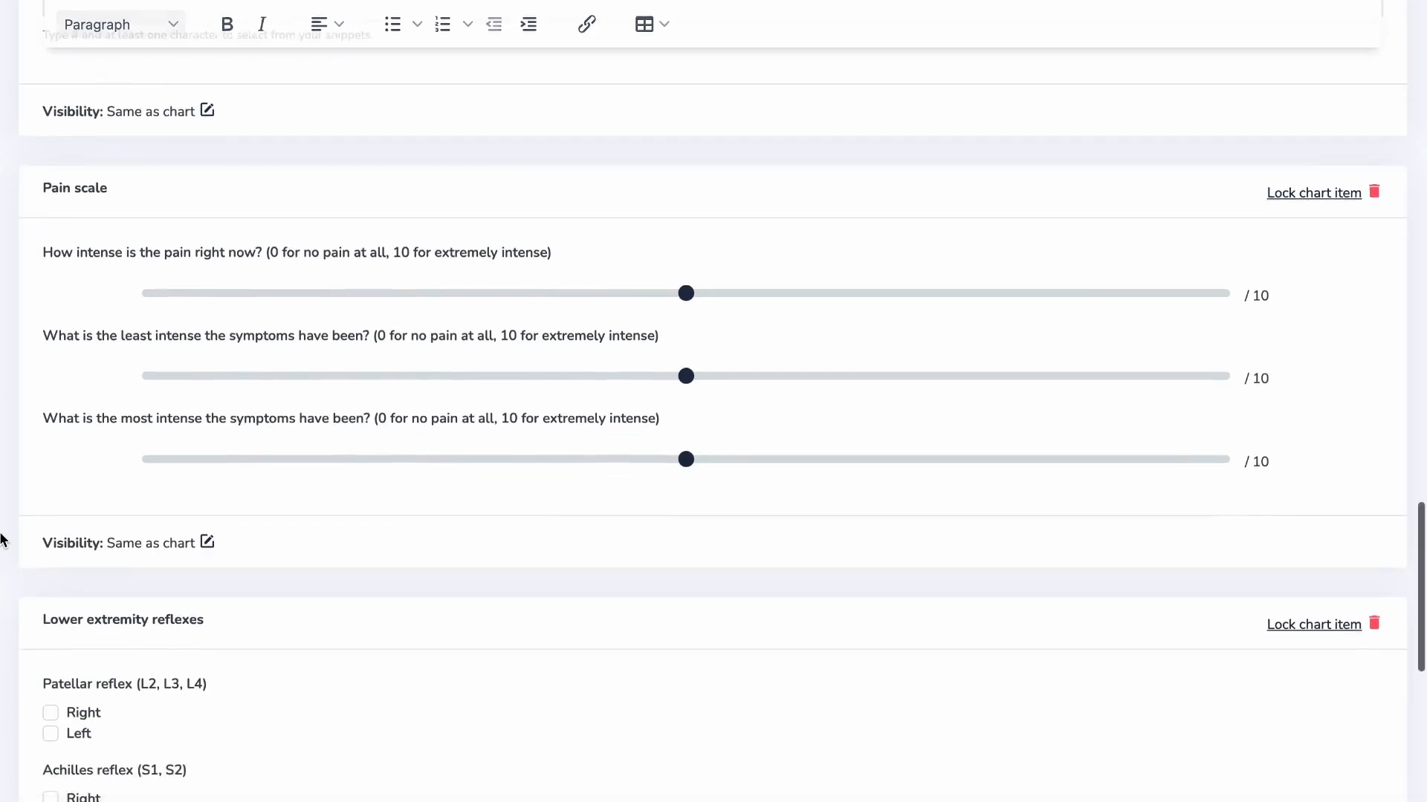
{"action": "scroll", "coordinate": [2, 539], "scroll_direction": "down", "scroll_amount": 2}
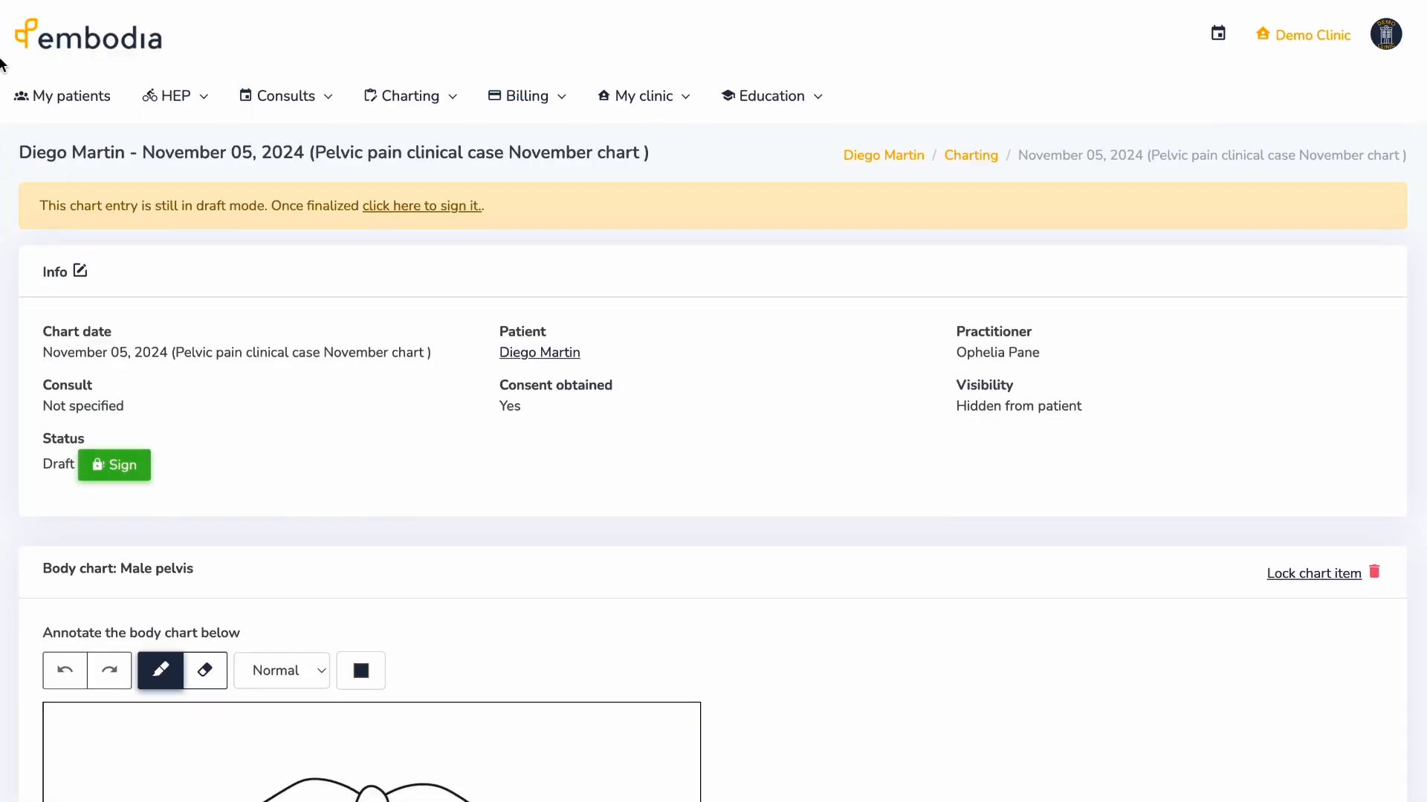
- In the clinic's charting settings, create a chart item named 'Test AROM in standing'
{"action": "left_click", "coordinate": [439, 98]}
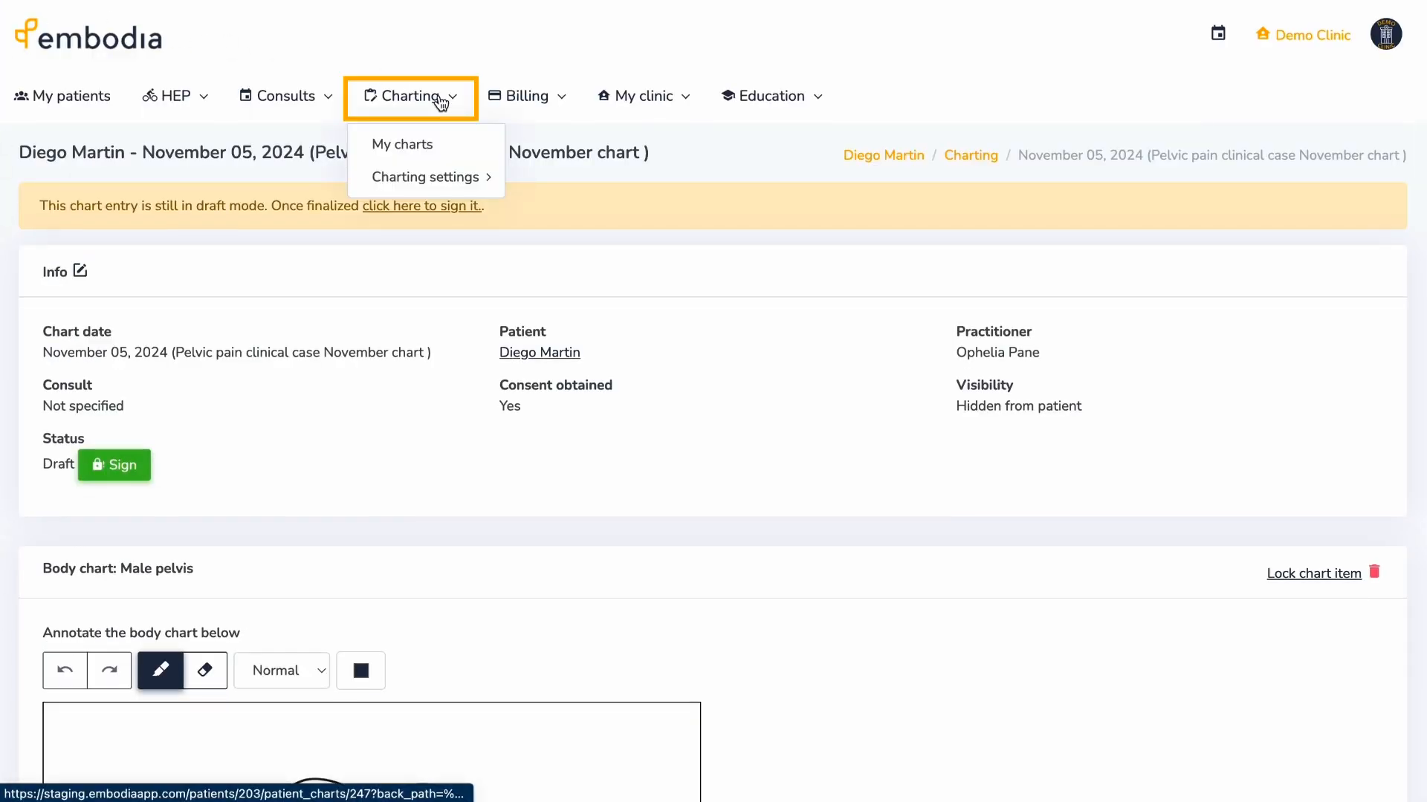
{"action": "mouse_move", "coordinate": [494, 186]}
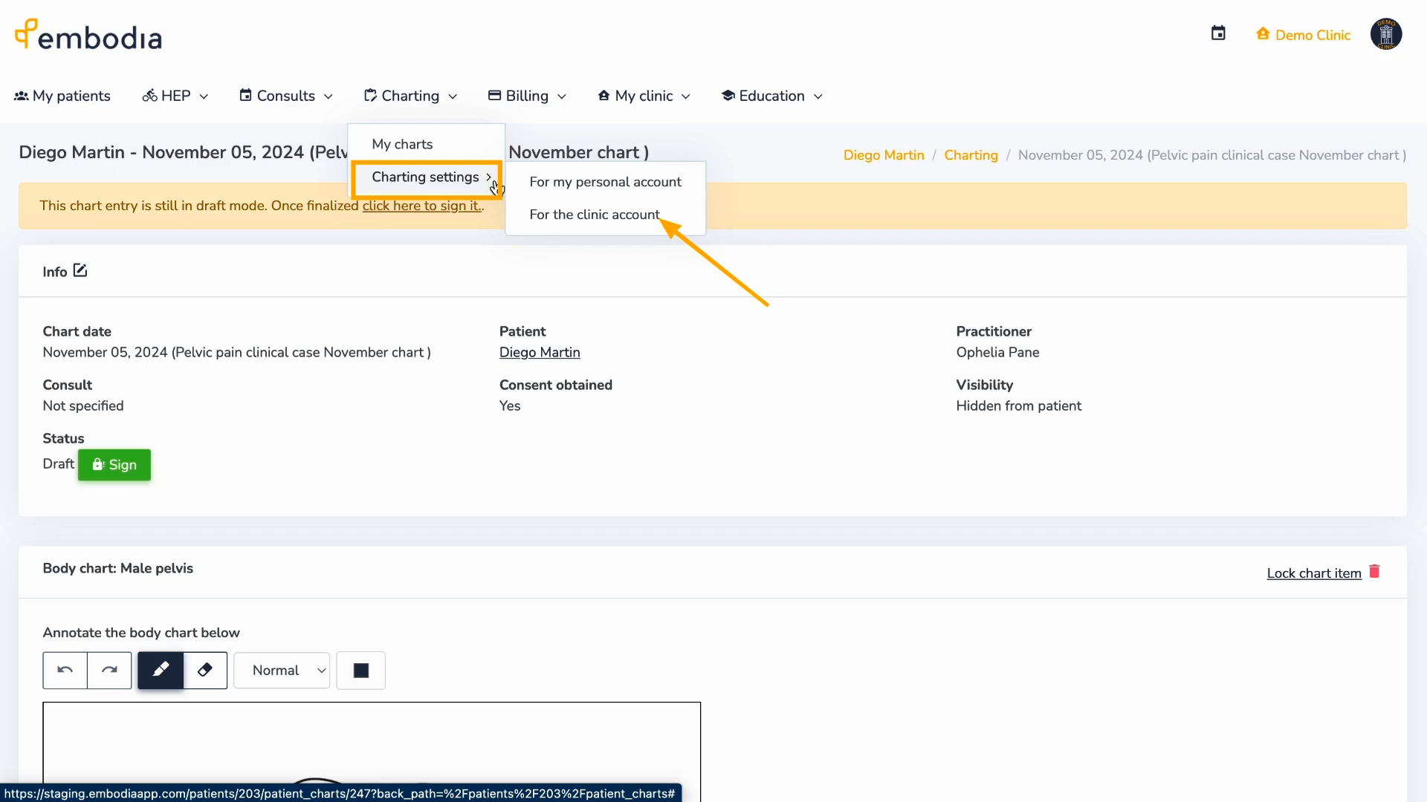
{"action": "left_click", "coordinate": [600, 216]}
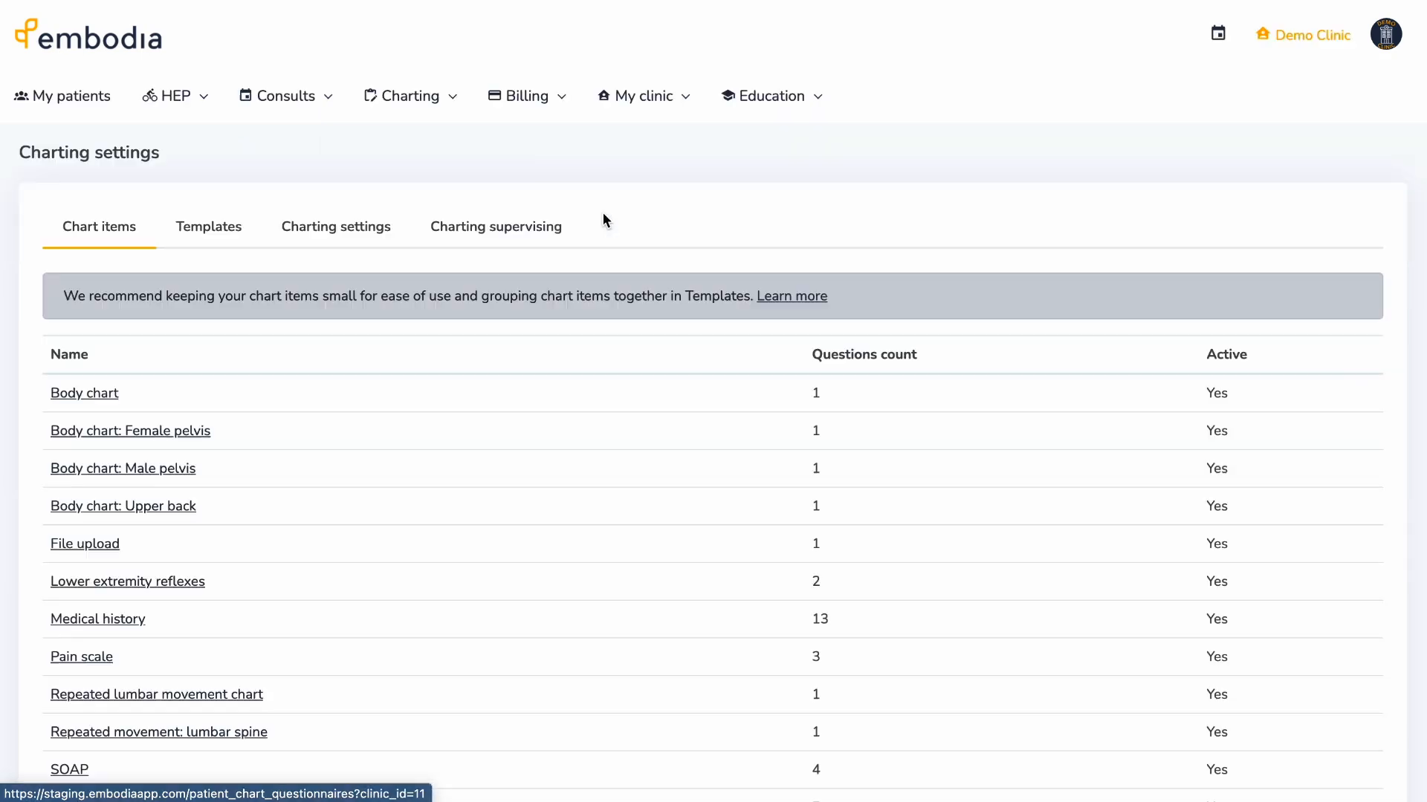
{"action": "scroll", "coordinate": [1, 344], "scroll_direction": "down", "scroll_amount": 3}
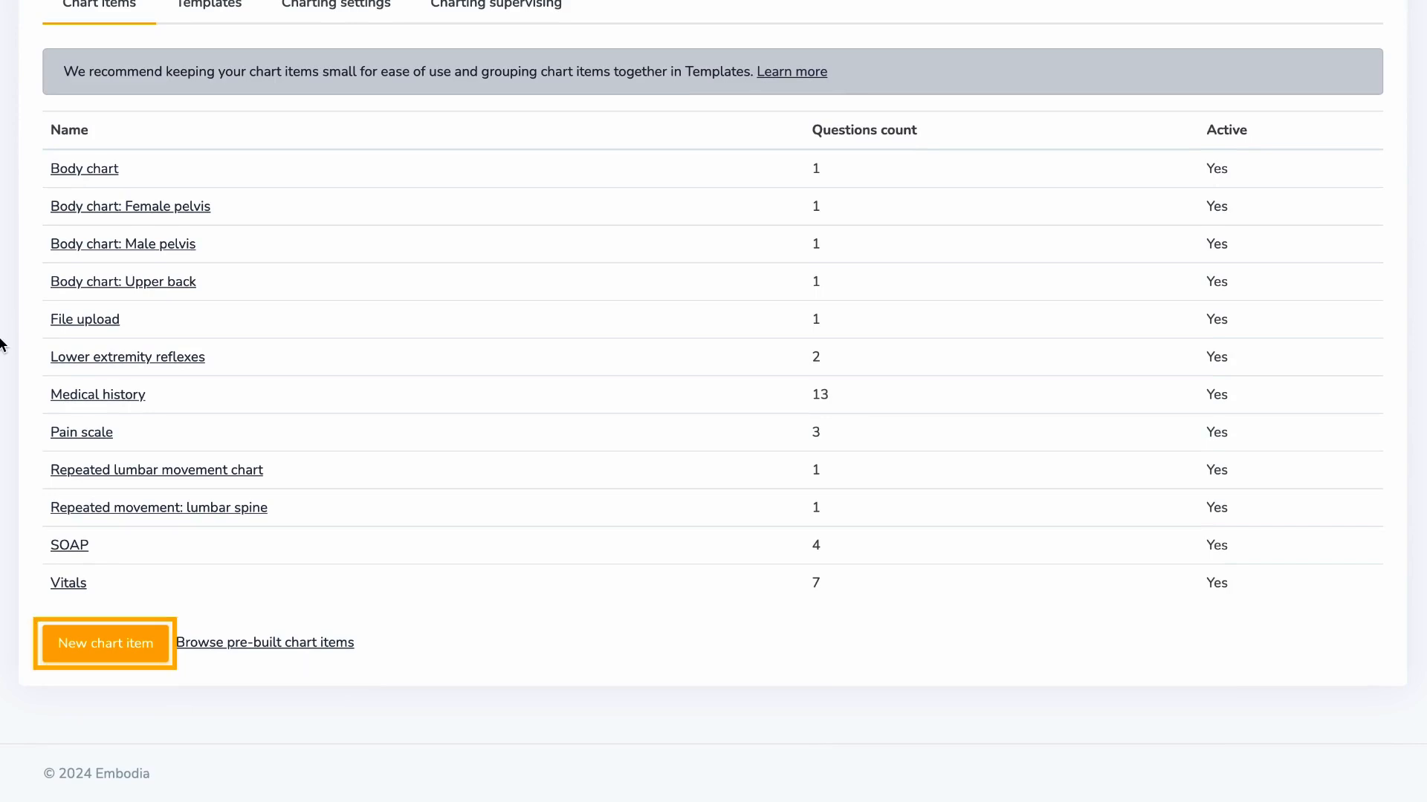
{"action": "left_click", "coordinate": [163, 644]}
{"action": "left_click", "coordinate": [542, 131]}
{"action": "type", "text": "Test AROM in standing"}
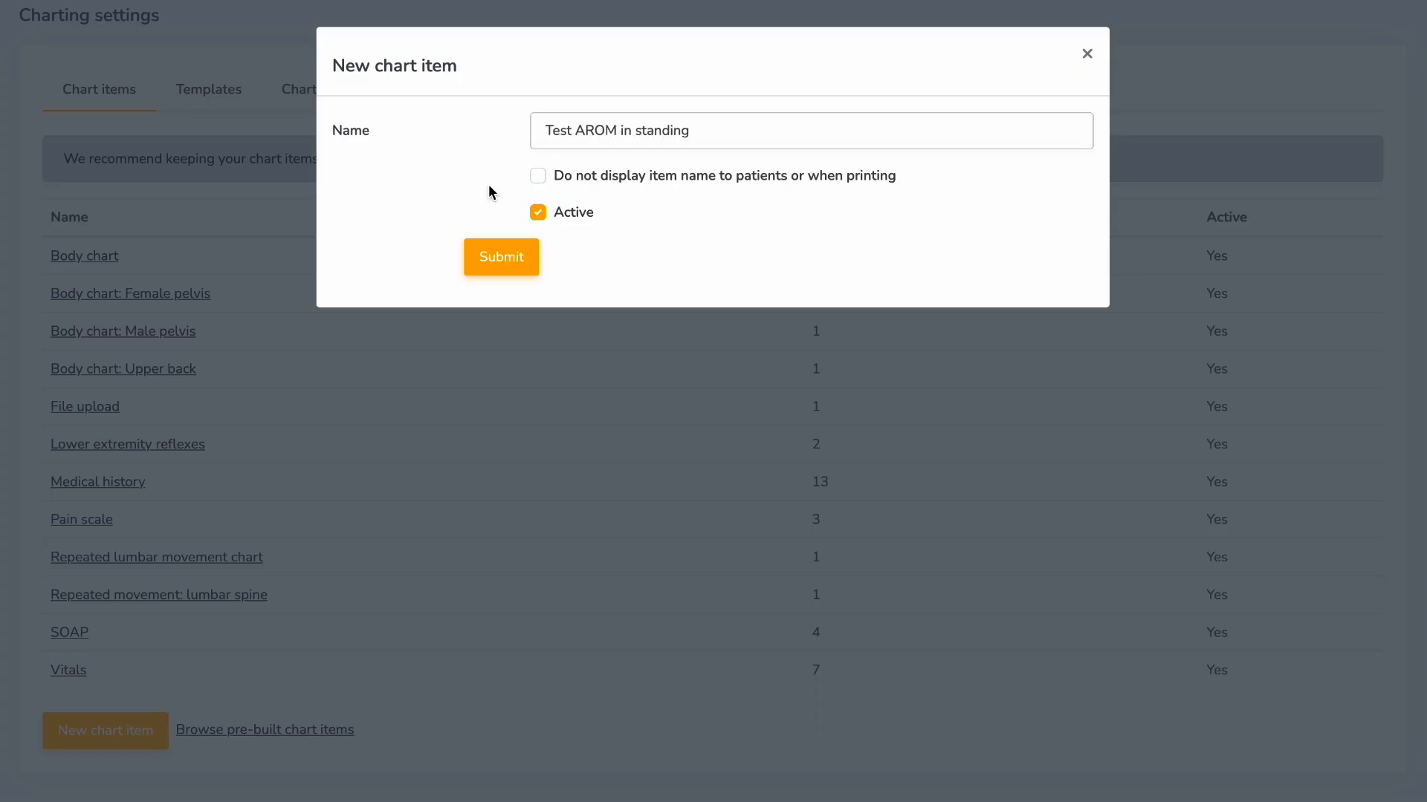
{"action": "left_click", "coordinate": [513, 257]}
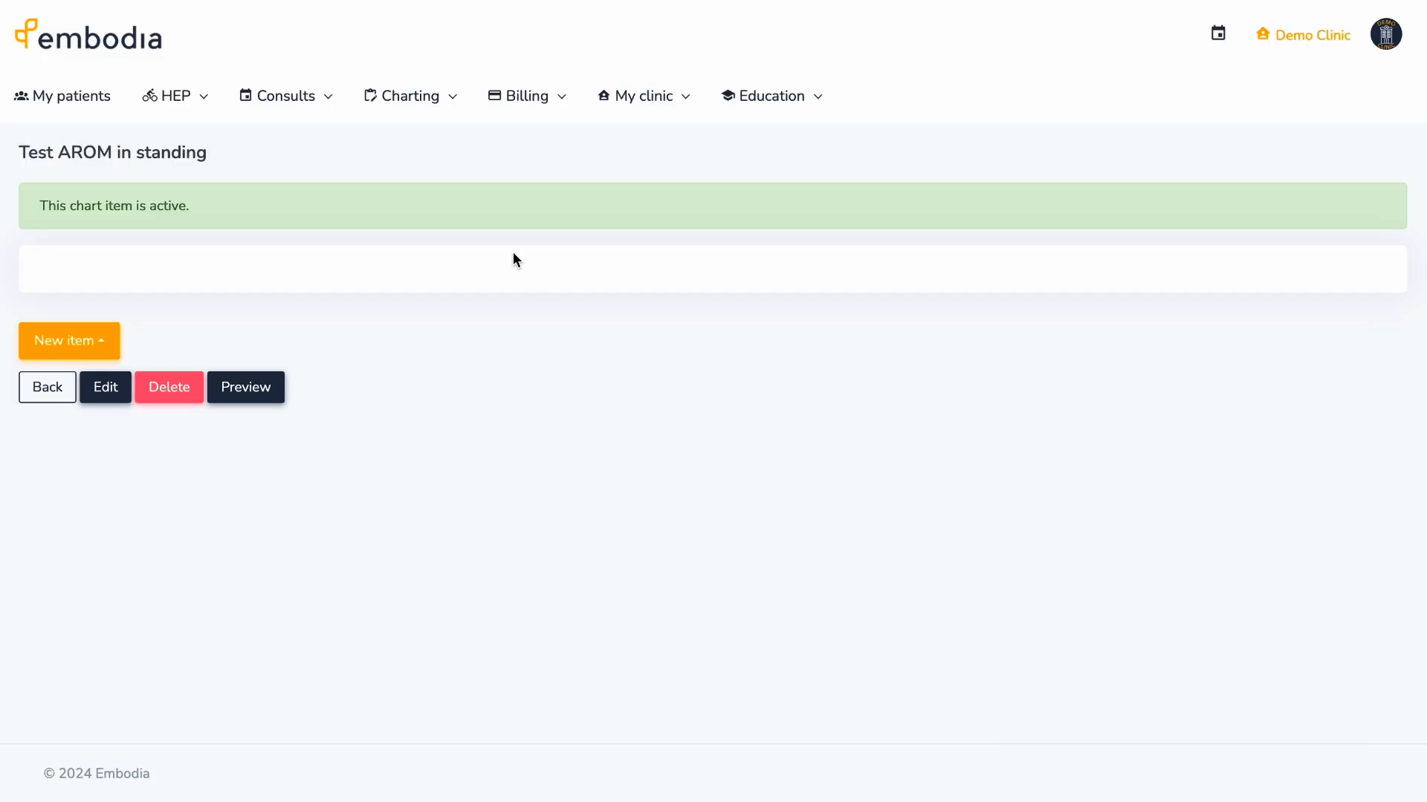
- Paste in and save the Test AROM in standing instruction text
{"action": "left_click", "coordinate": [110, 341]}
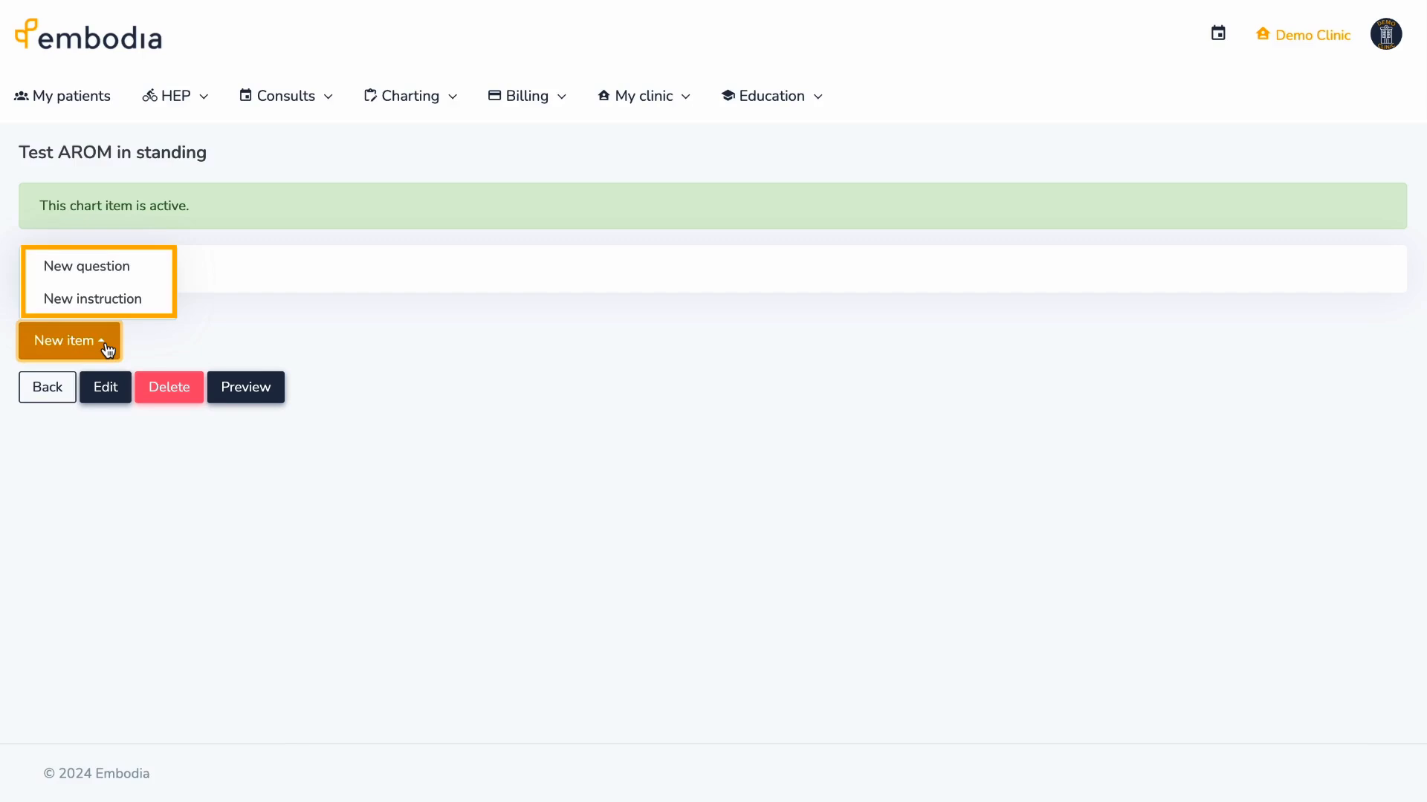
{"action": "left_click", "coordinate": [150, 302]}
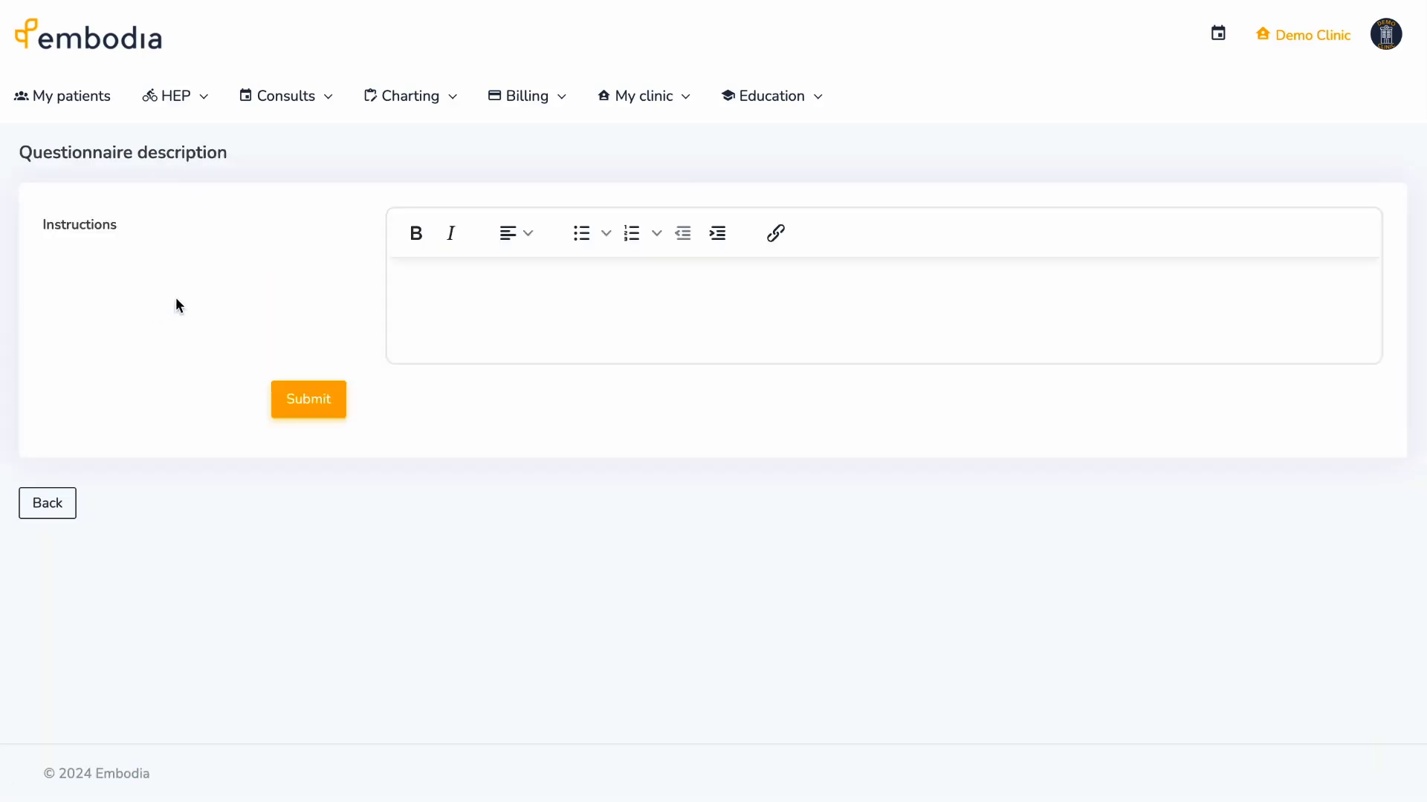
{"action": "left_click", "coordinate": [409, 284]}
{"action": "type", "text": "Test AROM in standing"}
{"action": "left_click", "coordinate": [334, 393]}
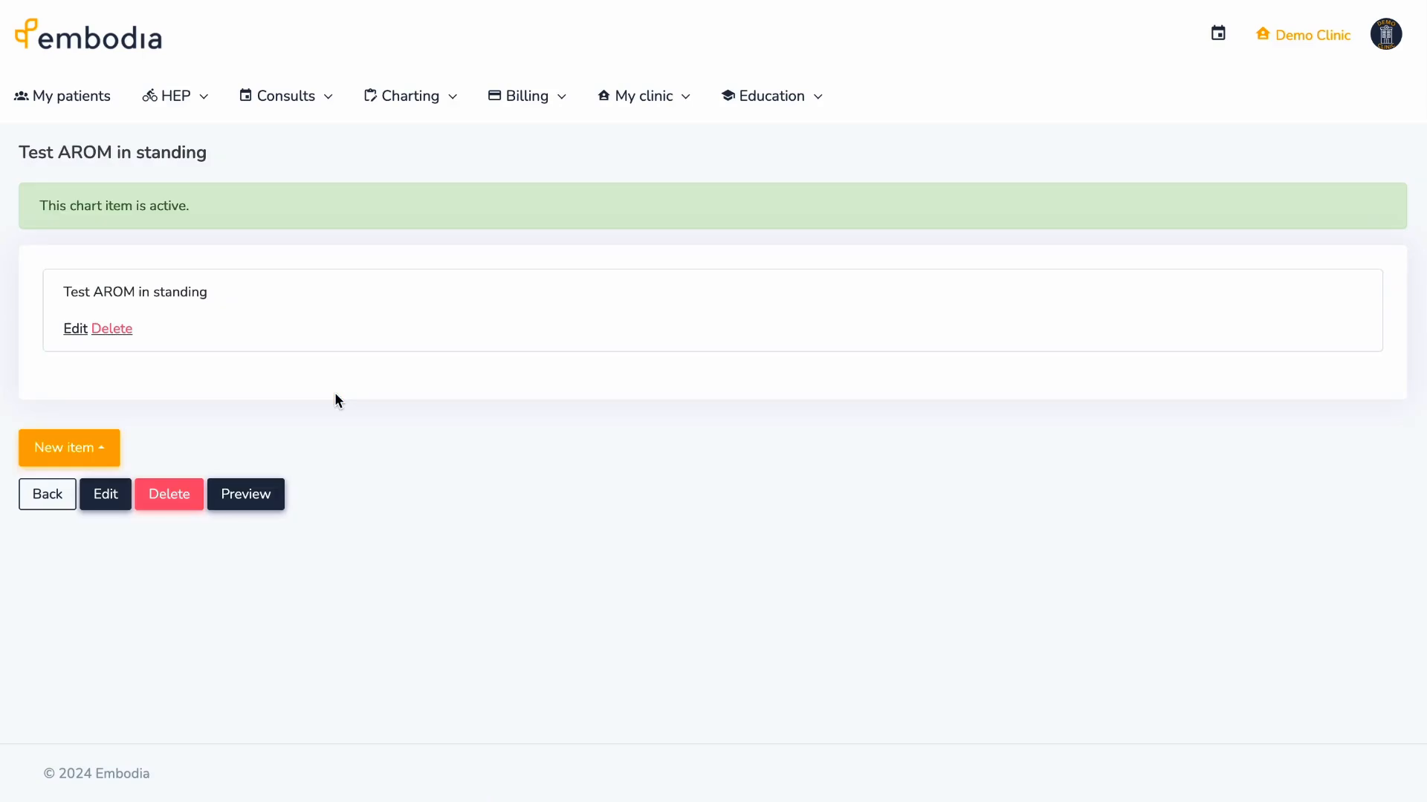
- Add a free-text question 'Lumbar AROM chart' to the chart item
{"action": "left_click", "coordinate": [105, 448]}
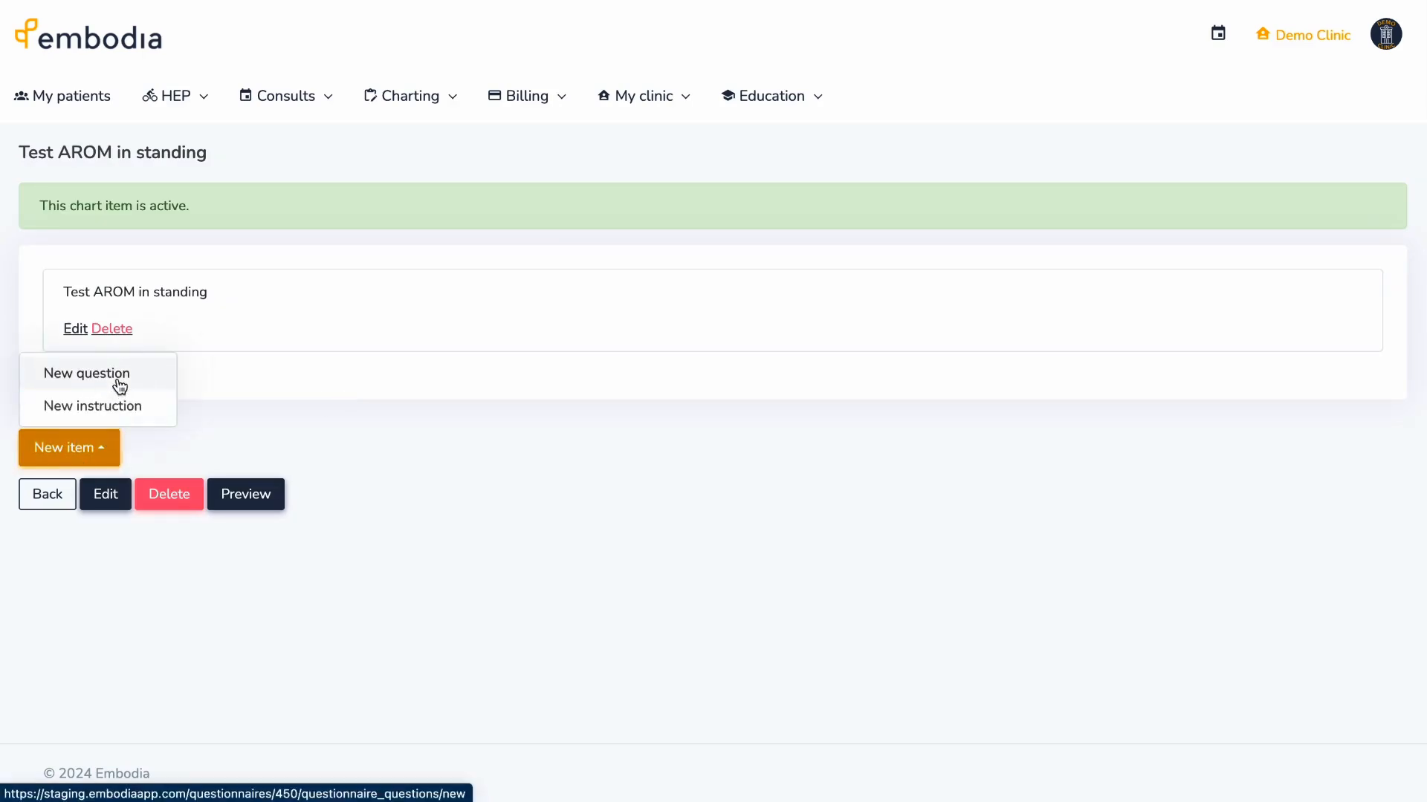
{"action": "left_click", "coordinate": [118, 383]}
{"action": "left_click", "coordinate": [535, 137]}
{"action": "type", "text": "Lumb"}
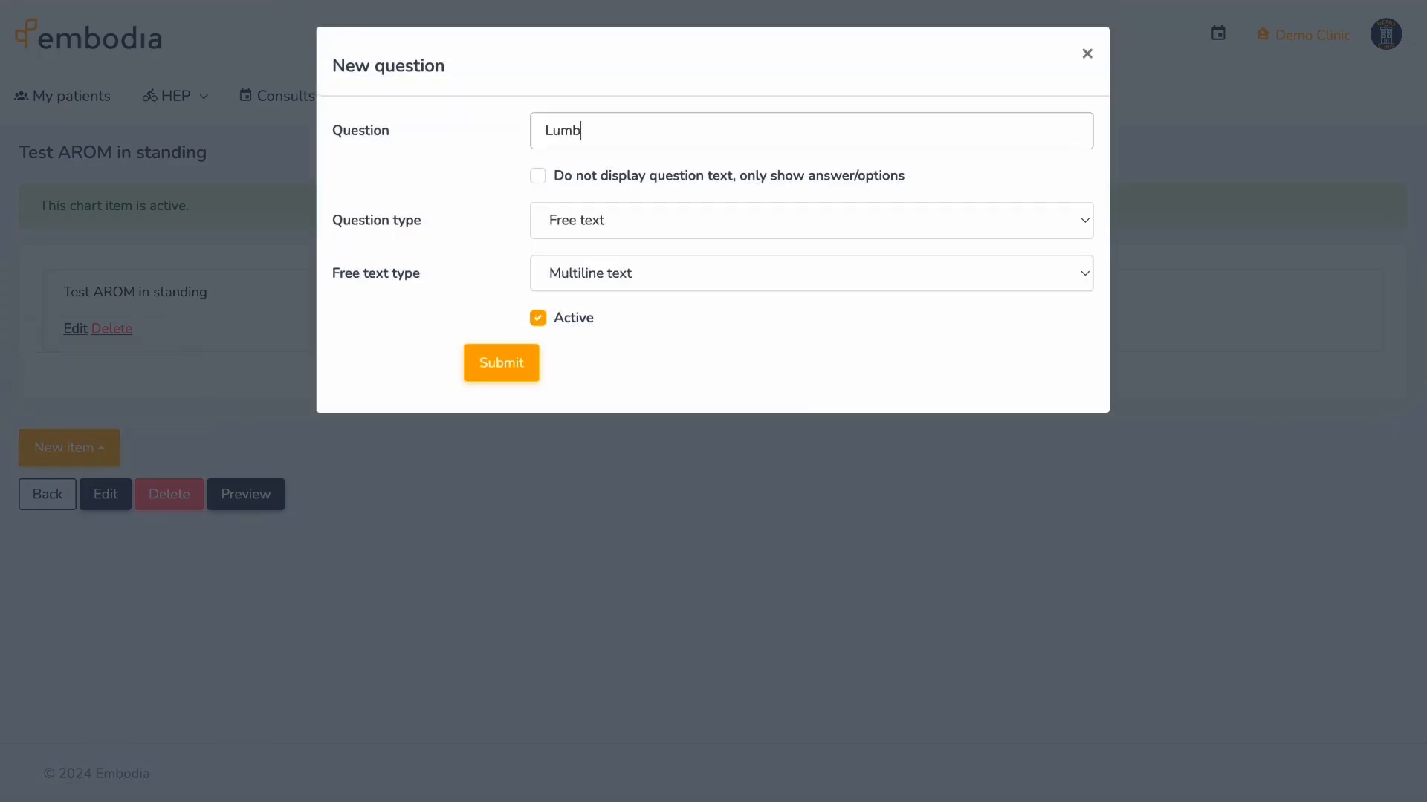
{"action": "type", "text": "ar AROM chart"}
{"action": "left_click", "coordinate": [670, 222]}
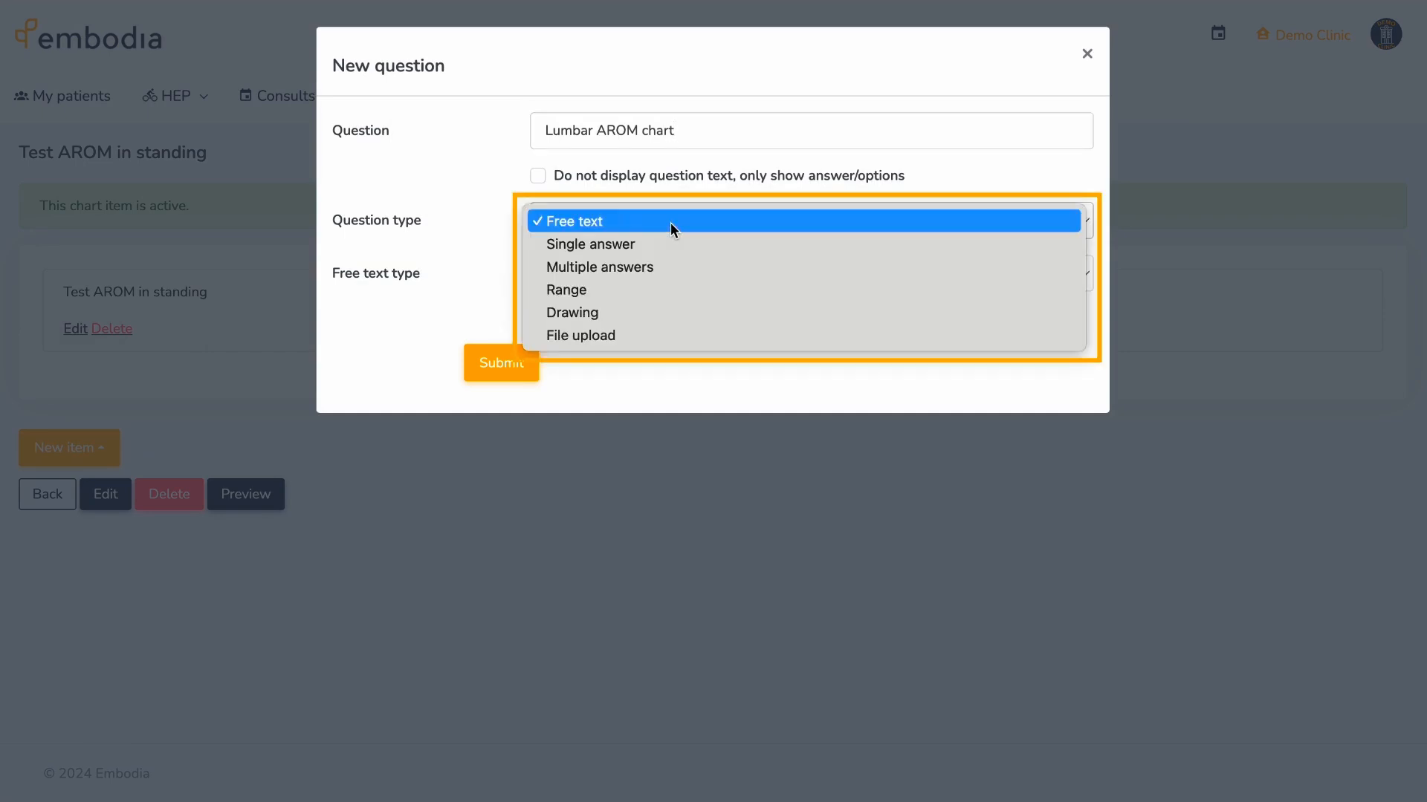
{"action": "left_click", "coordinate": [672, 222]}
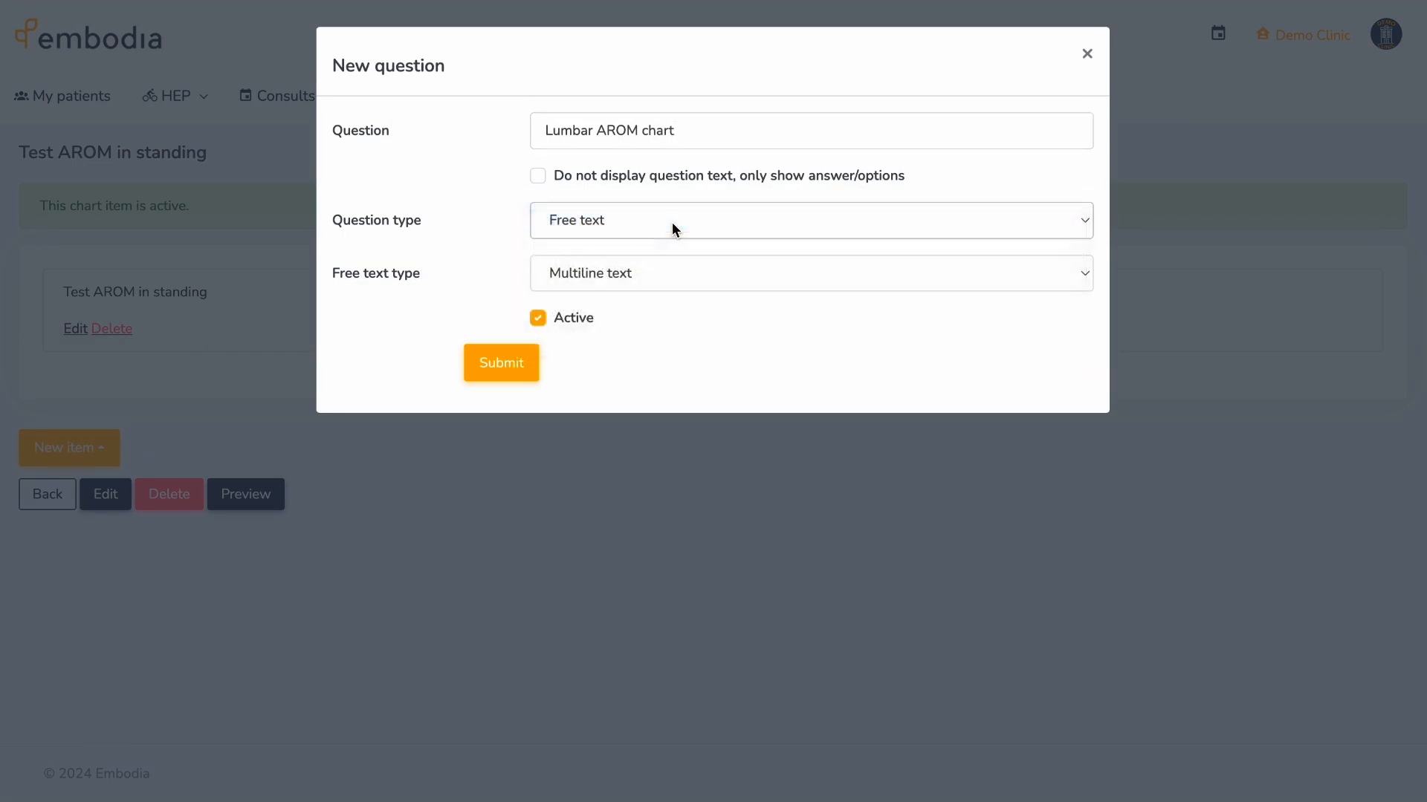
{"action": "left_click", "coordinate": [502, 363]}
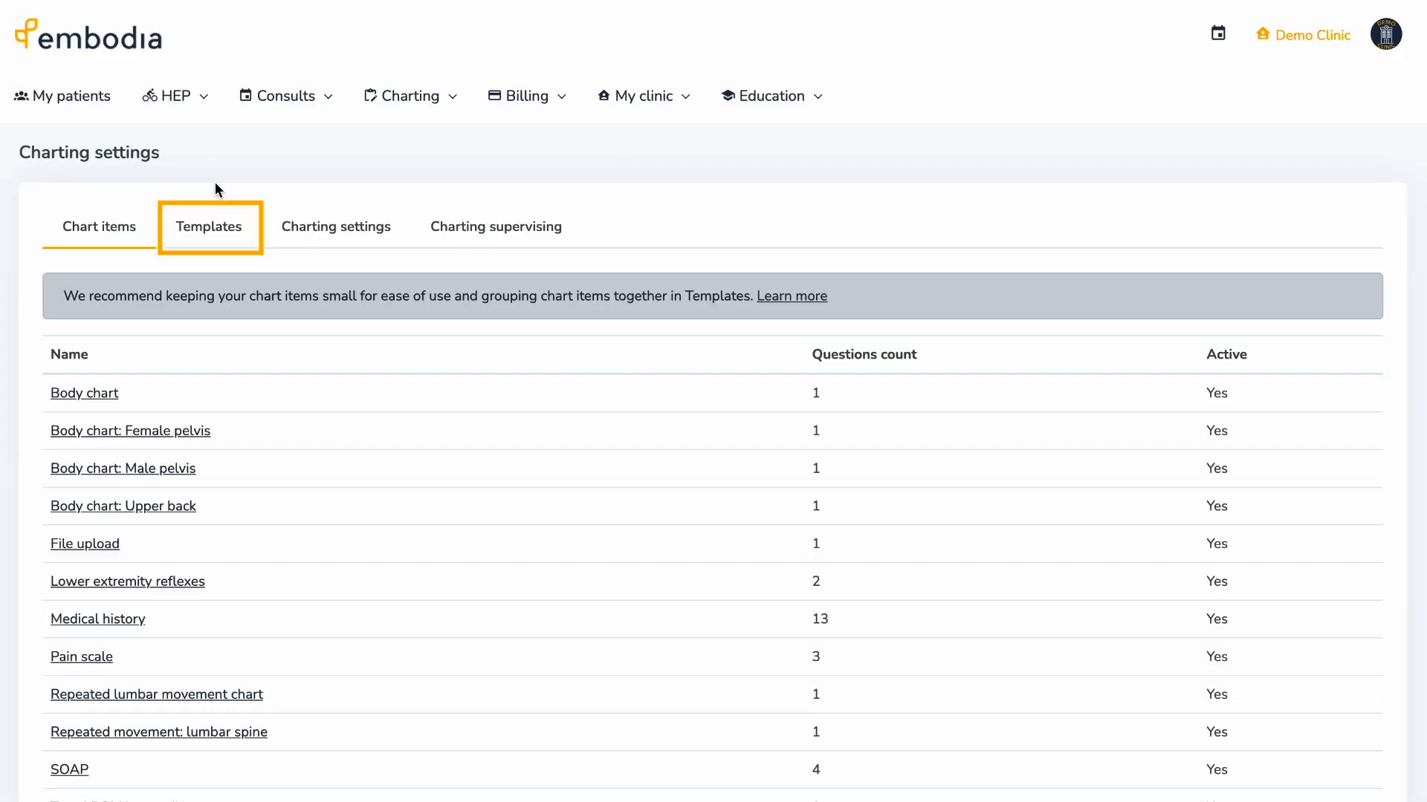
- Create a new chart template named 'Back assessment'
{"action": "left_click", "coordinate": [239, 230]}
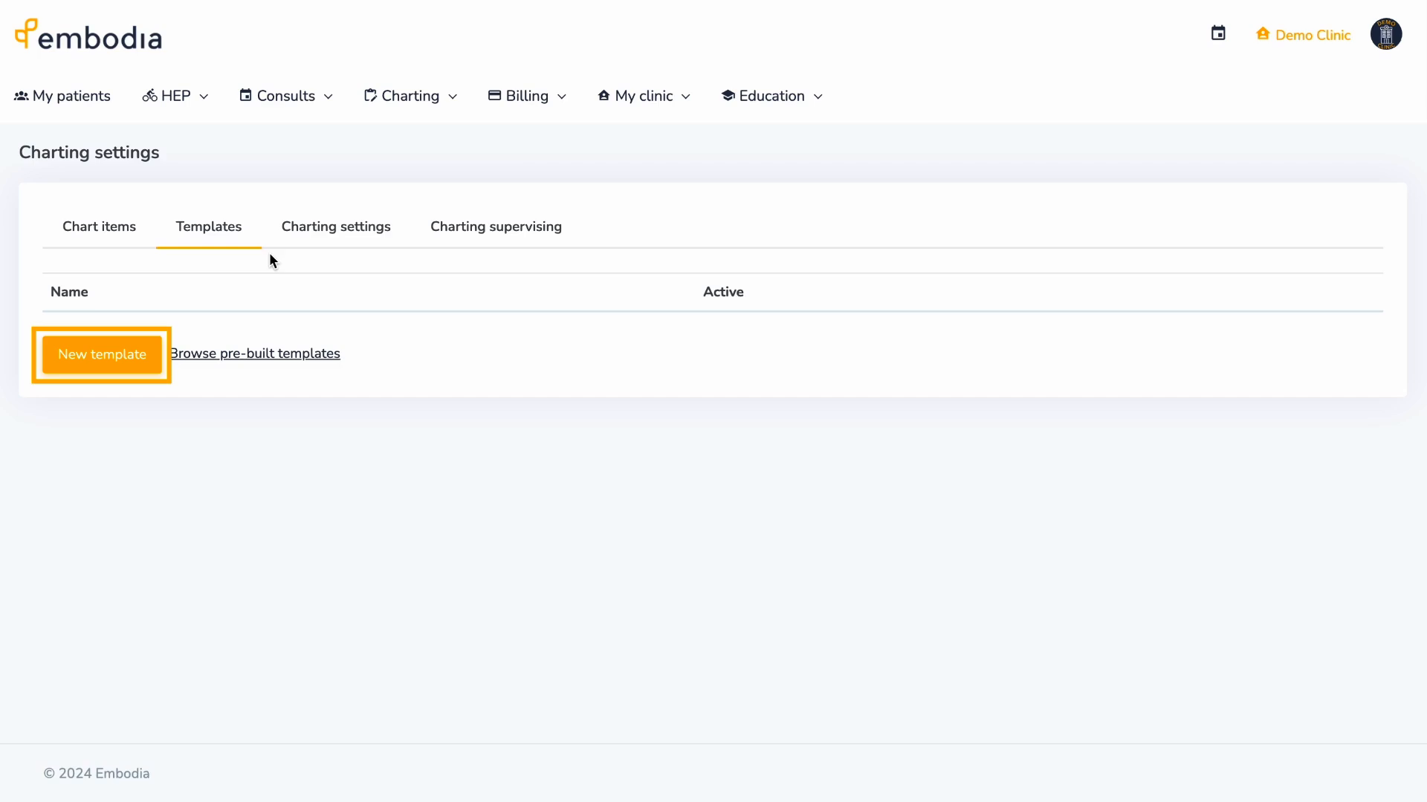
{"action": "left_click", "coordinate": [152, 350]}
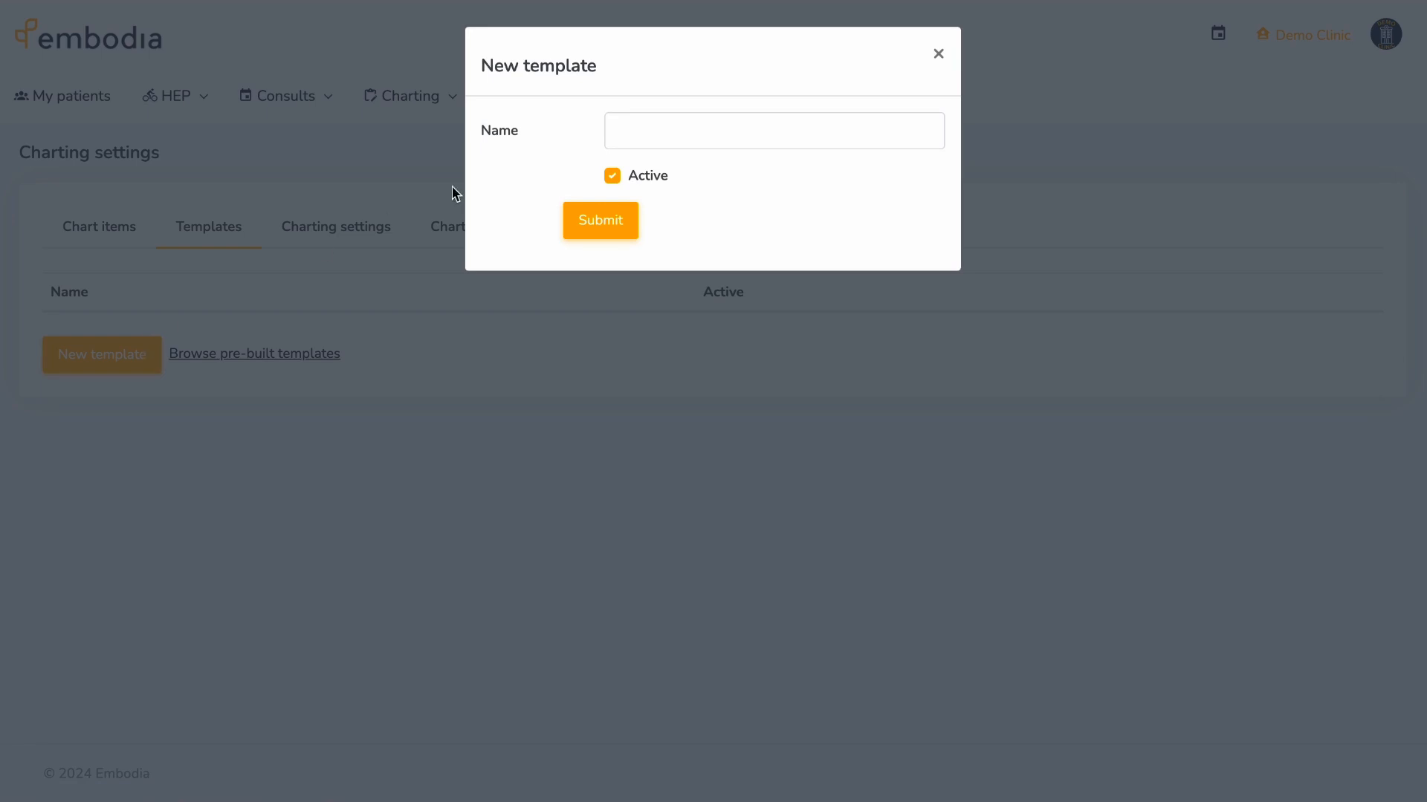
{"action": "left_click", "coordinate": [621, 130]}
{"action": "type", "text": "Back assessment"}
{"action": "left_click", "coordinate": [618, 221]}
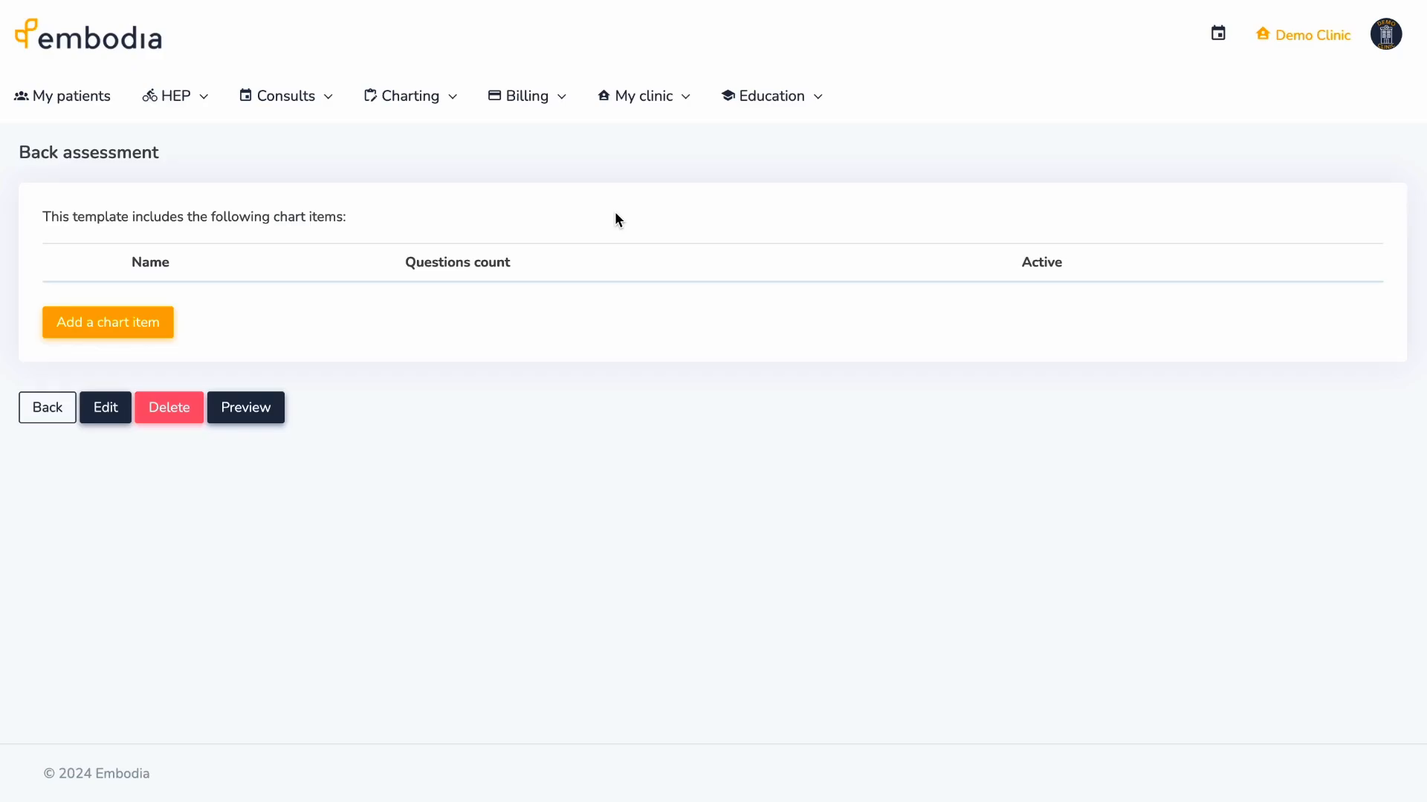
- Add Body chart and File upload items, moving File upload to the top
{"action": "left_click", "coordinate": [156, 334]}
{"action": "left_click", "coordinate": [647, 134]}
{"action": "left_click", "coordinate": [651, 154]}
{"action": "left_click", "coordinate": [587, 184]}
{"action": "left_click", "coordinate": [132, 384]}
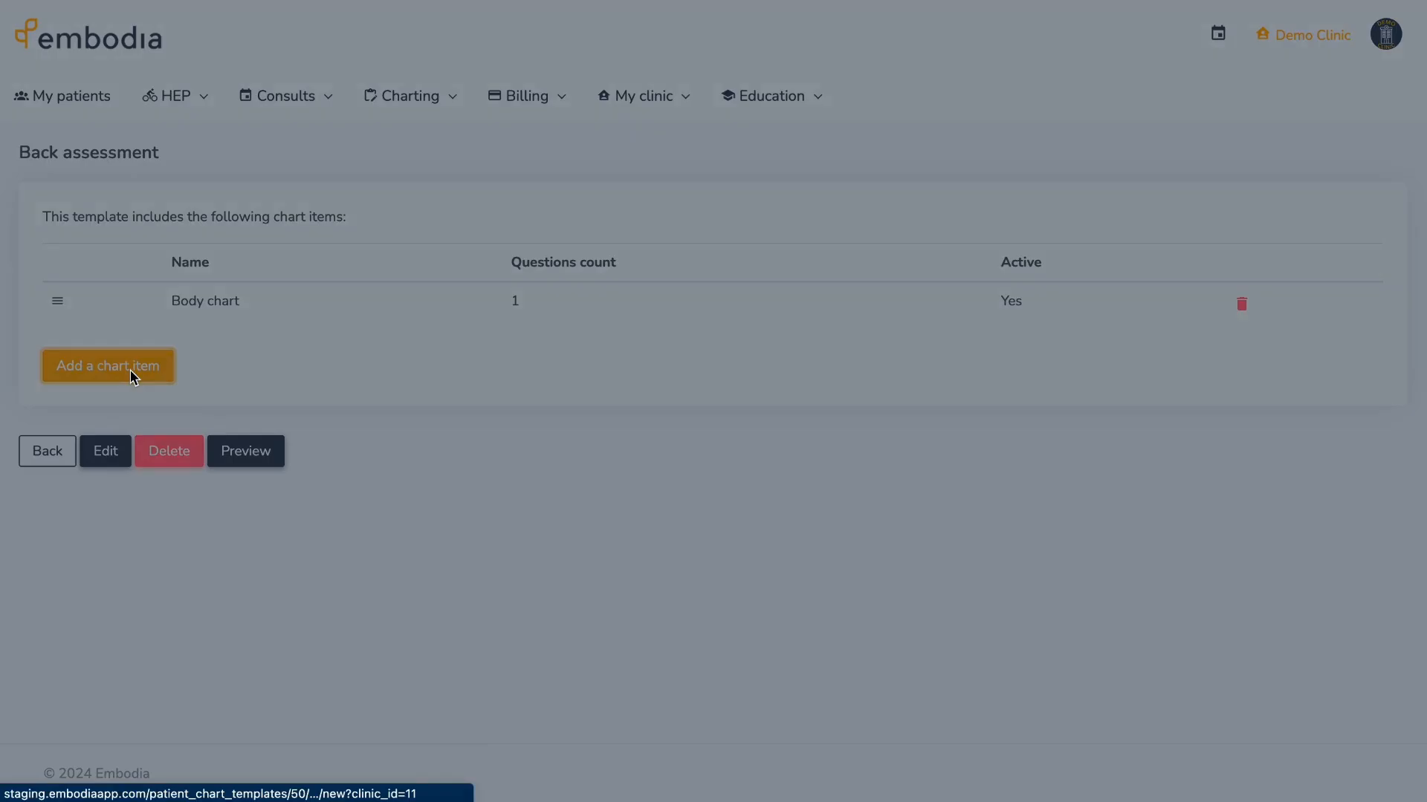
{"action": "left_click", "coordinate": [631, 135]}
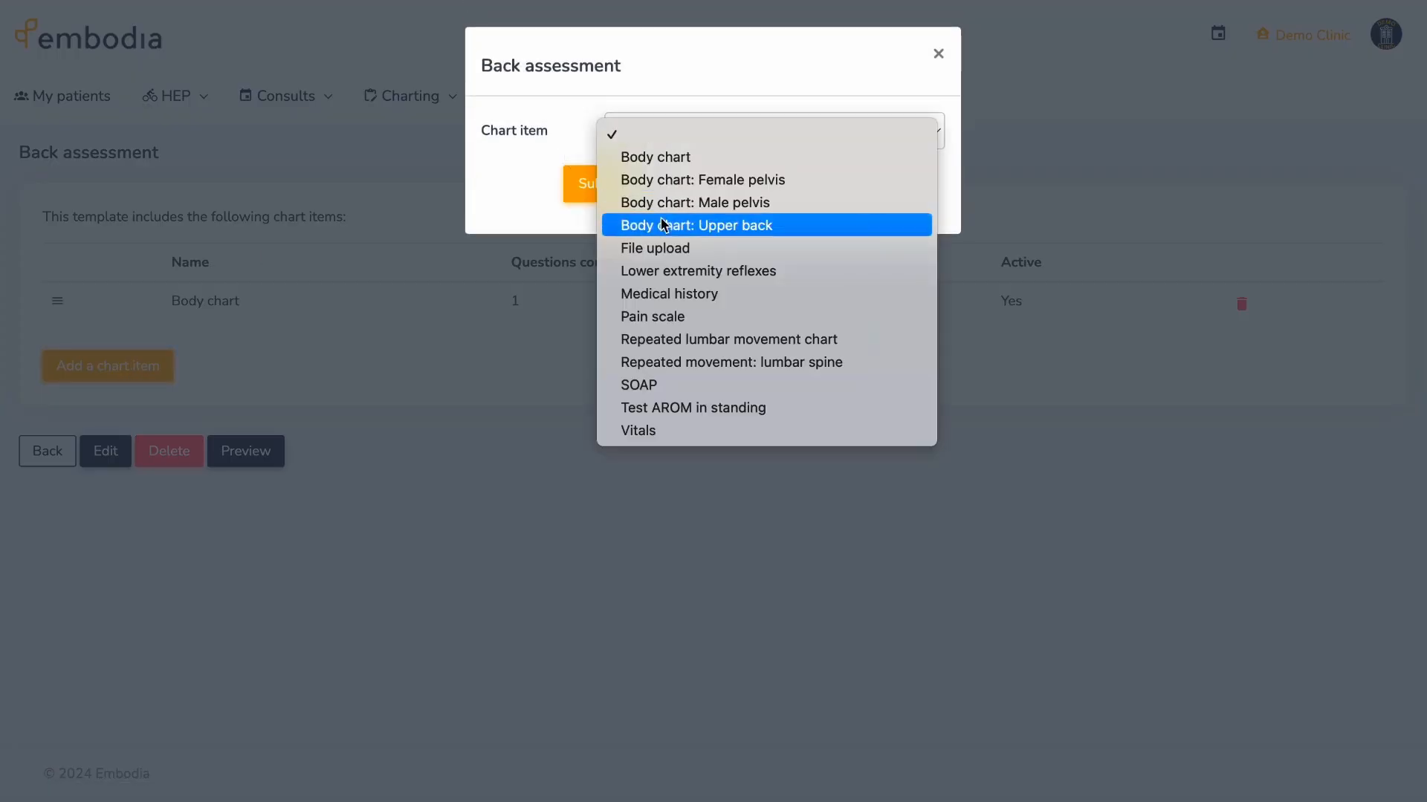
{"action": "left_click", "coordinate": [654, 248]}
{"action": "left_click", "coordinate": [614, 185]}
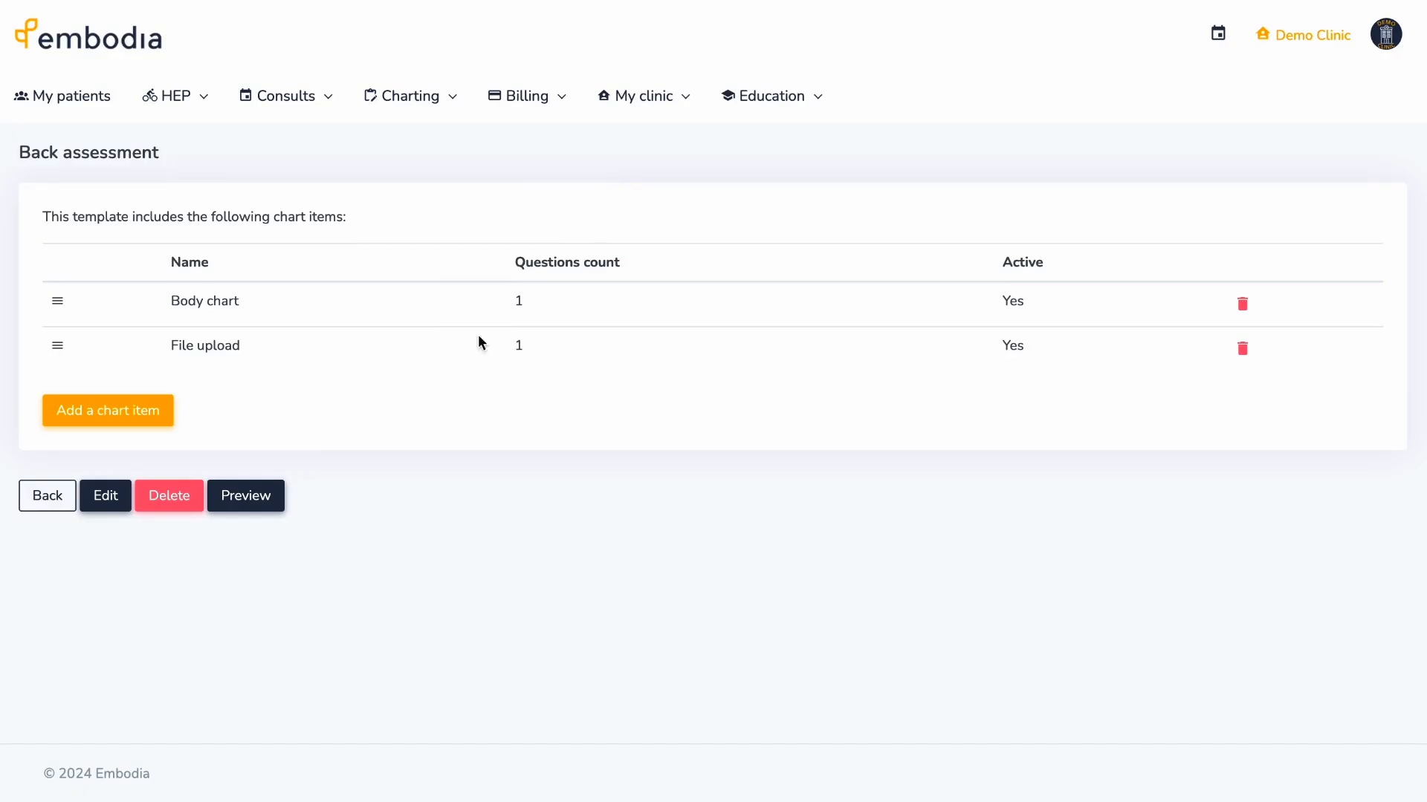
{"action": "left_click_drag", "start_coordinate": [63, 352], "coordinate": [63, 299]}
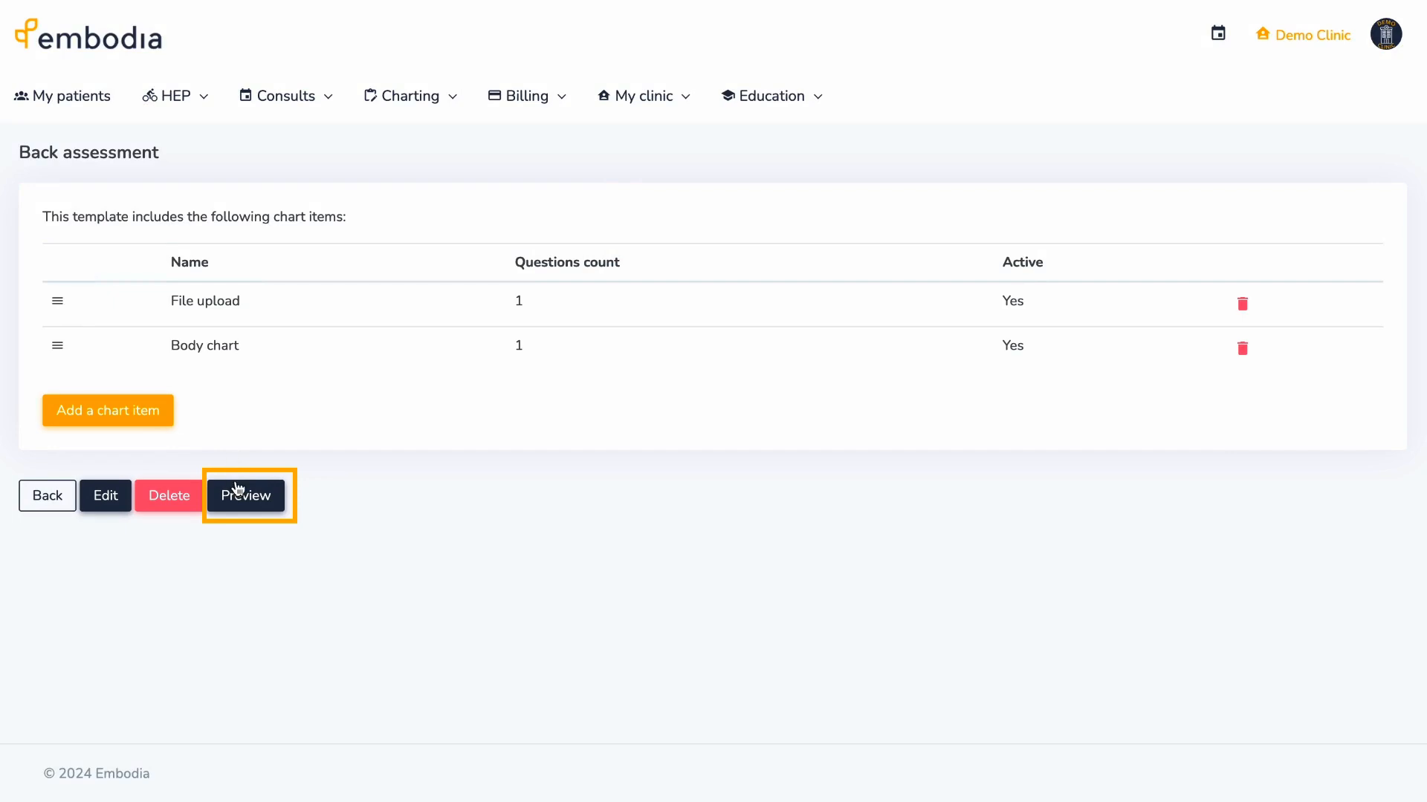
- Preview the Back assessment template, then return to the templates list
{"action": "left_click", "coordinate": [234, 492]}
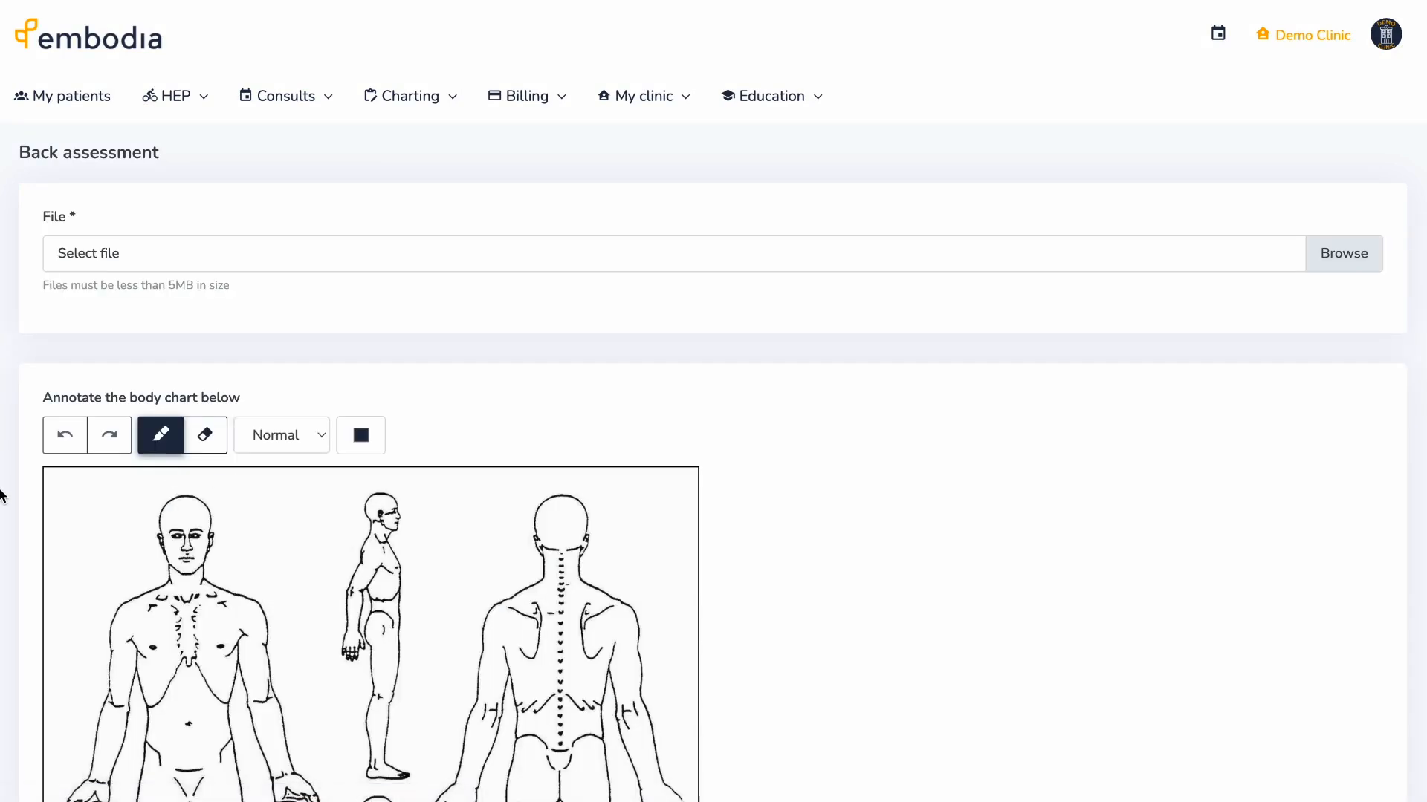
{"action": "scroll", "coordinate": [1, 496], "scroll_direction": "down", "scroll_amount": 7}
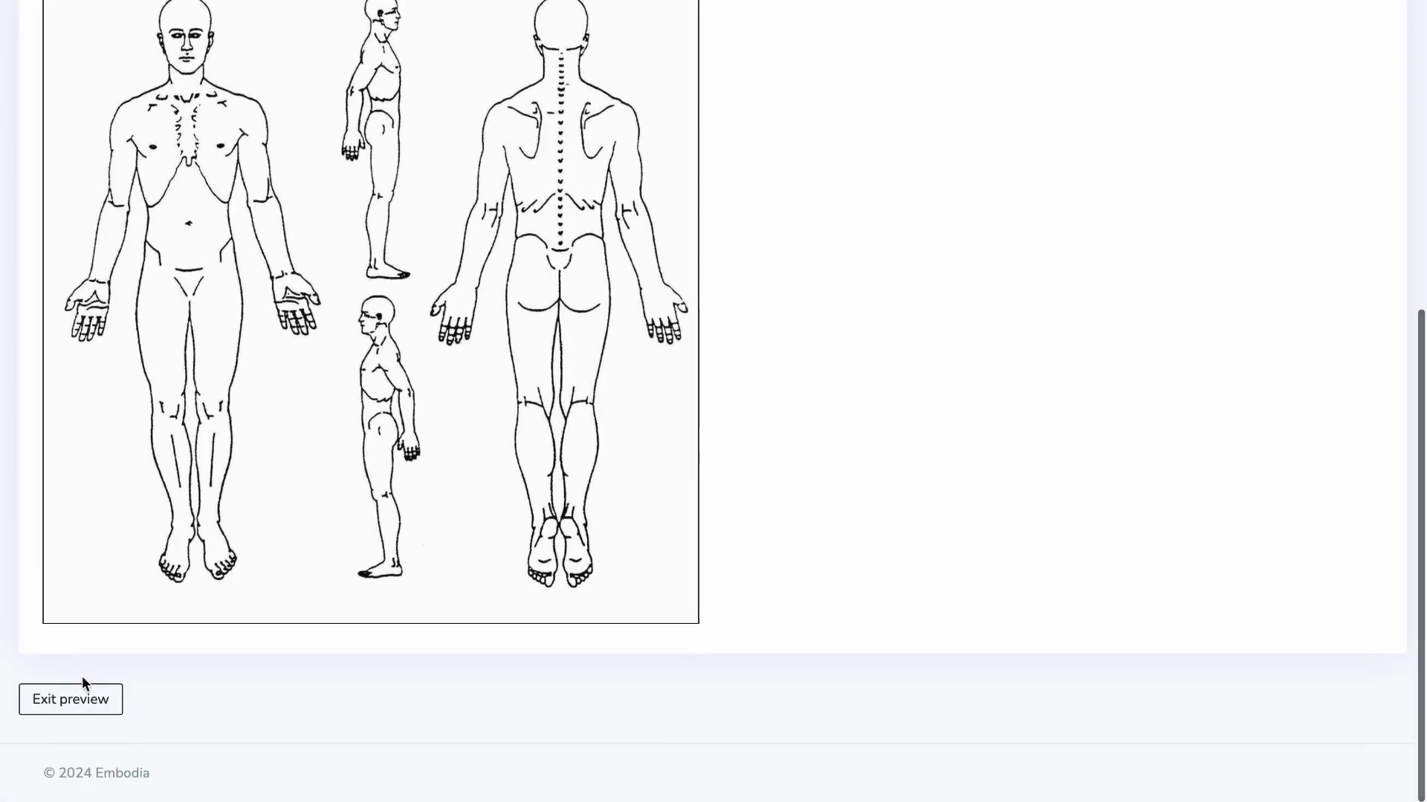
{"action": "left_click", "coordinate": [70, 698]}
{"action": "left_click", "coordinate": [45, 495]}
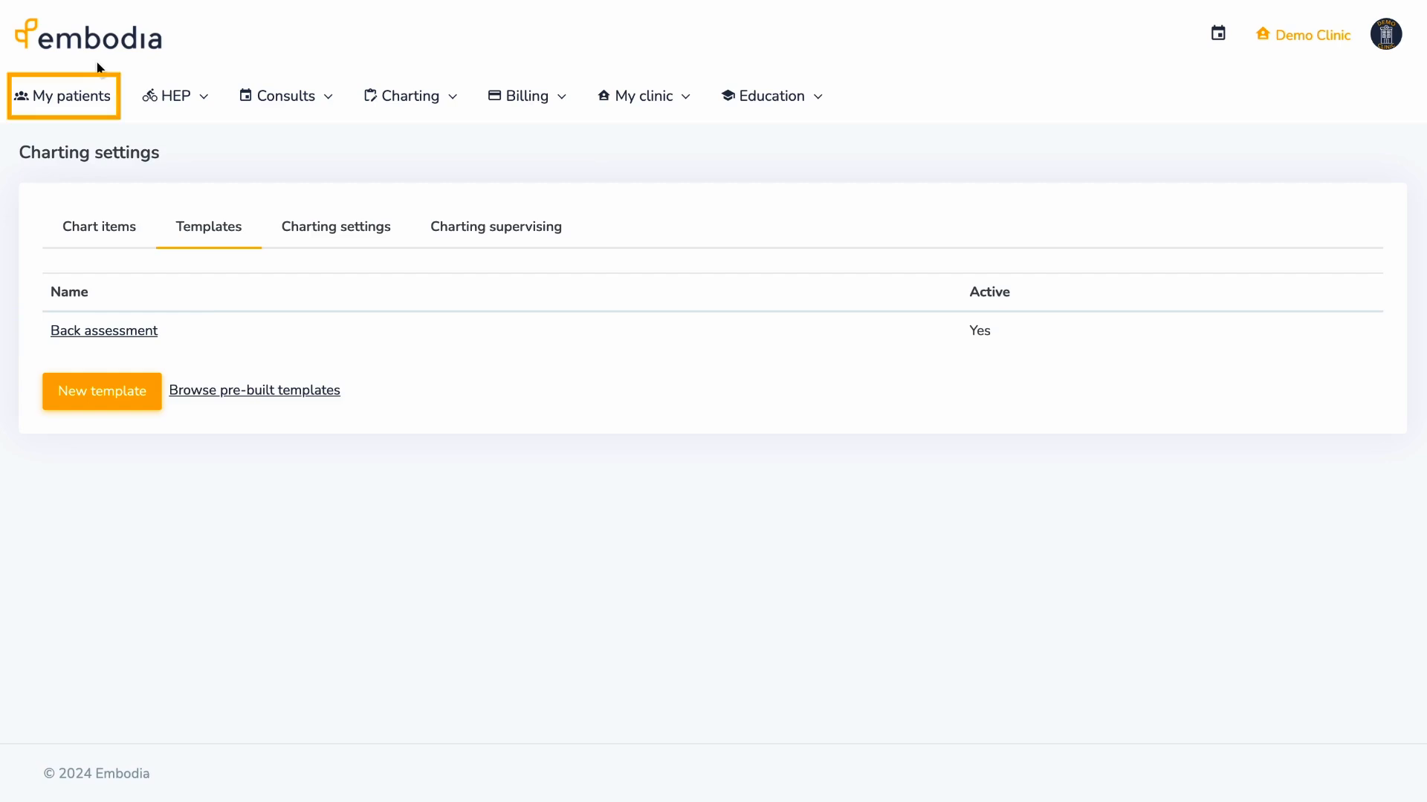
- Search My patients by the patient's name and start a new chart entry in their charting
{"action": "left_click", "coordinate": [101, 97]}
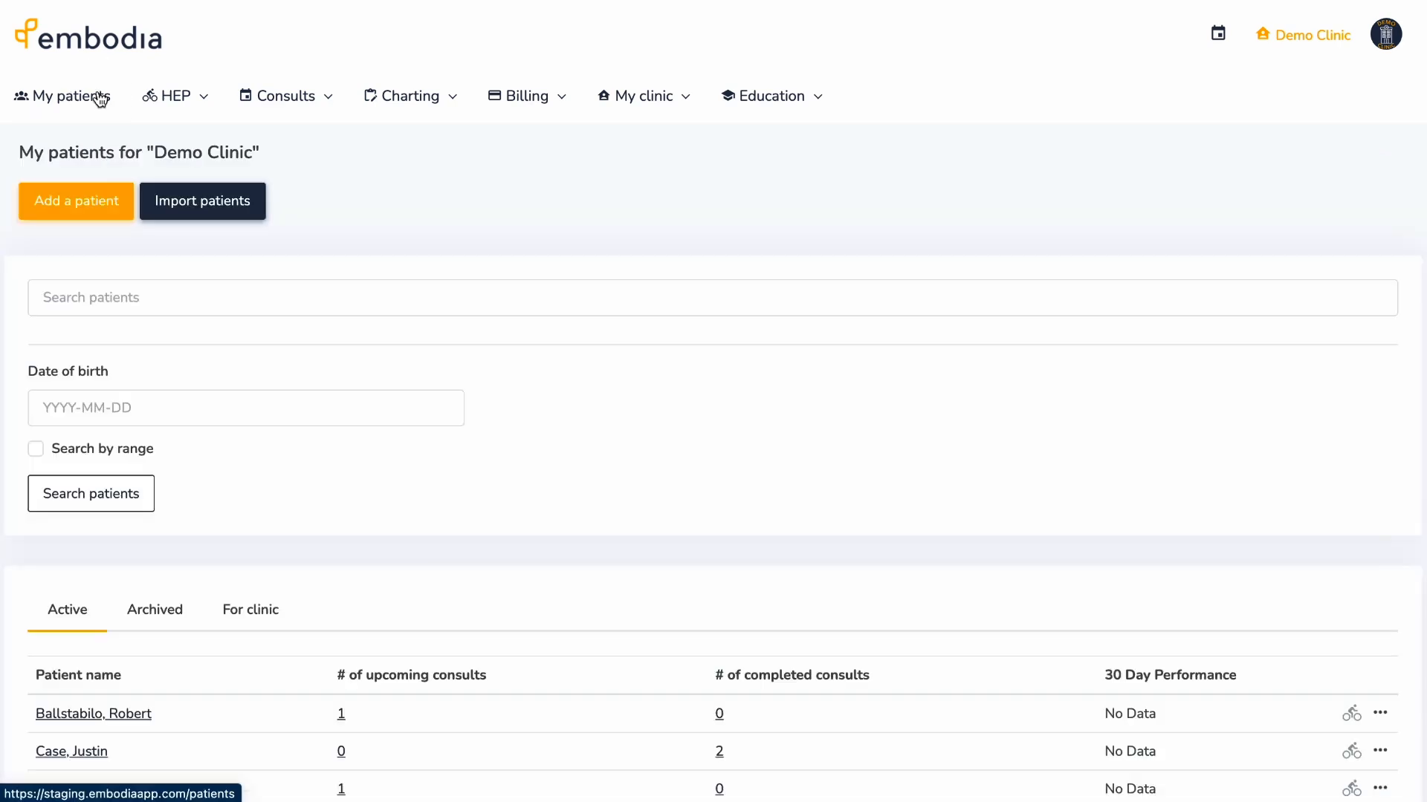
{"action": "left_click", "coordinate": [112, 286]}
{"action": "left_click", "coordinate": [92, 493]}
{"action": "scroll", "coordinate": [90, 542], "scroll_direction": "down", "scroll_amount": 1}
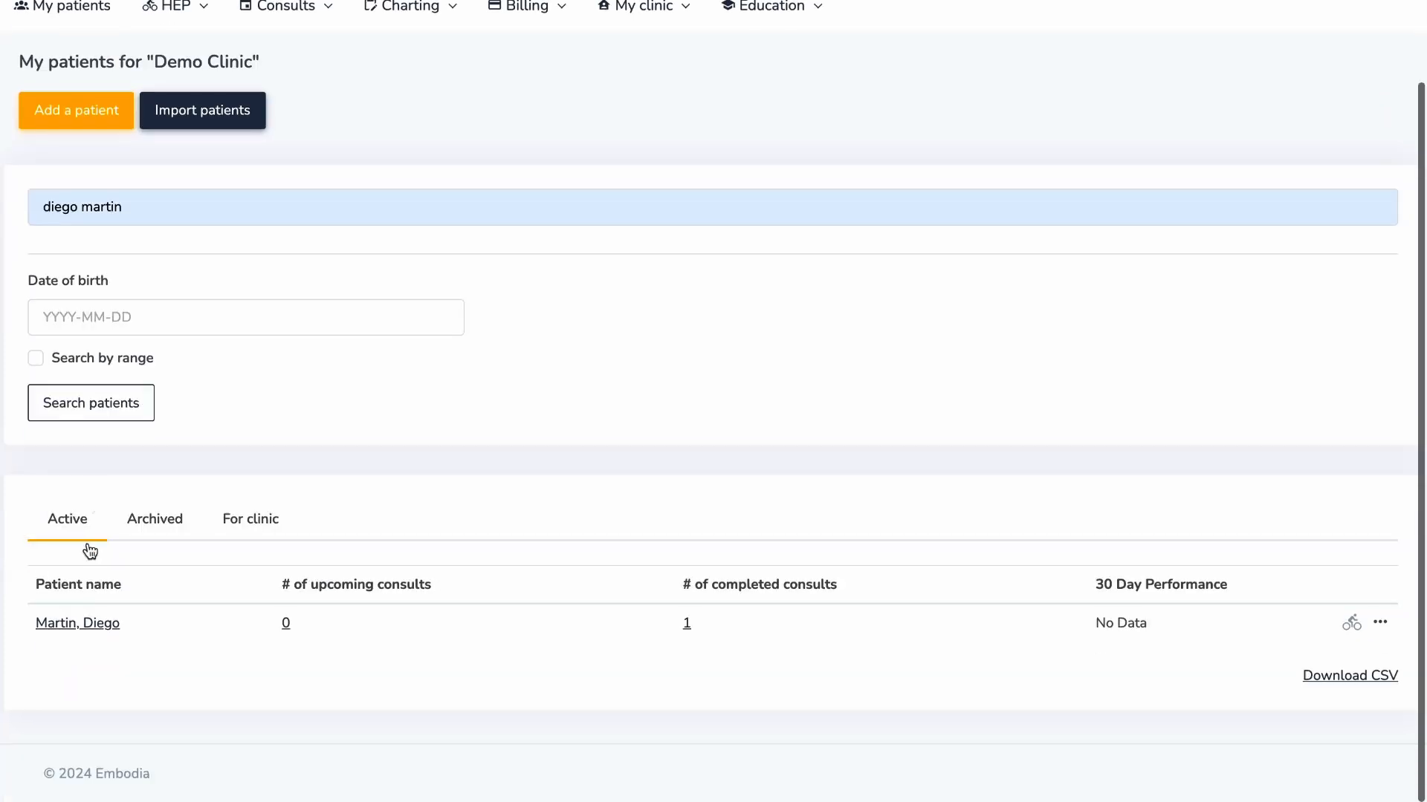
{"action": "left_click", "coordinate": [96, 623]}
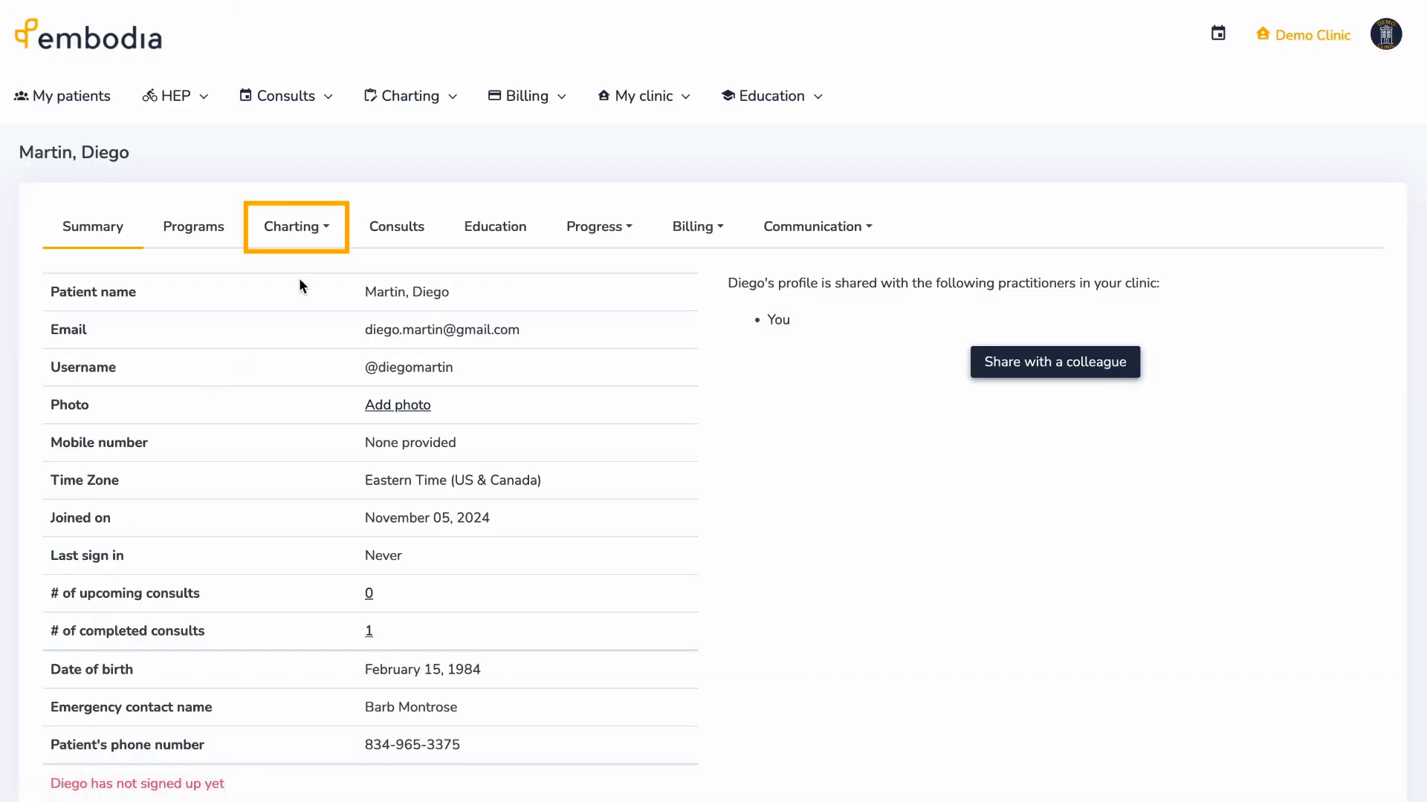
{"action": "left_click", "coordinate": [320, 238]}
{"action": "left_click", "coordinate": [328, 272]}
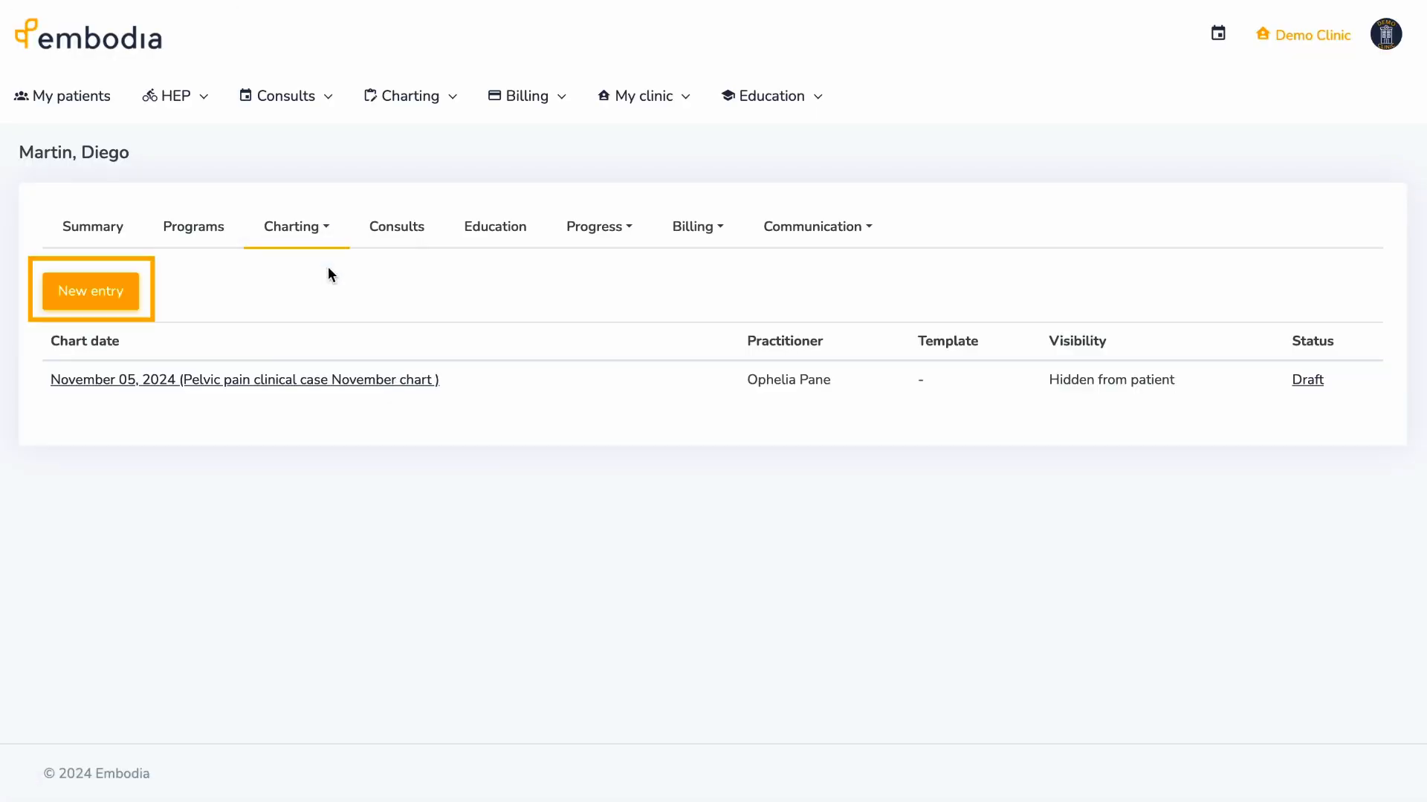
{"action": "left_click", "coordinate": [130, 302]}
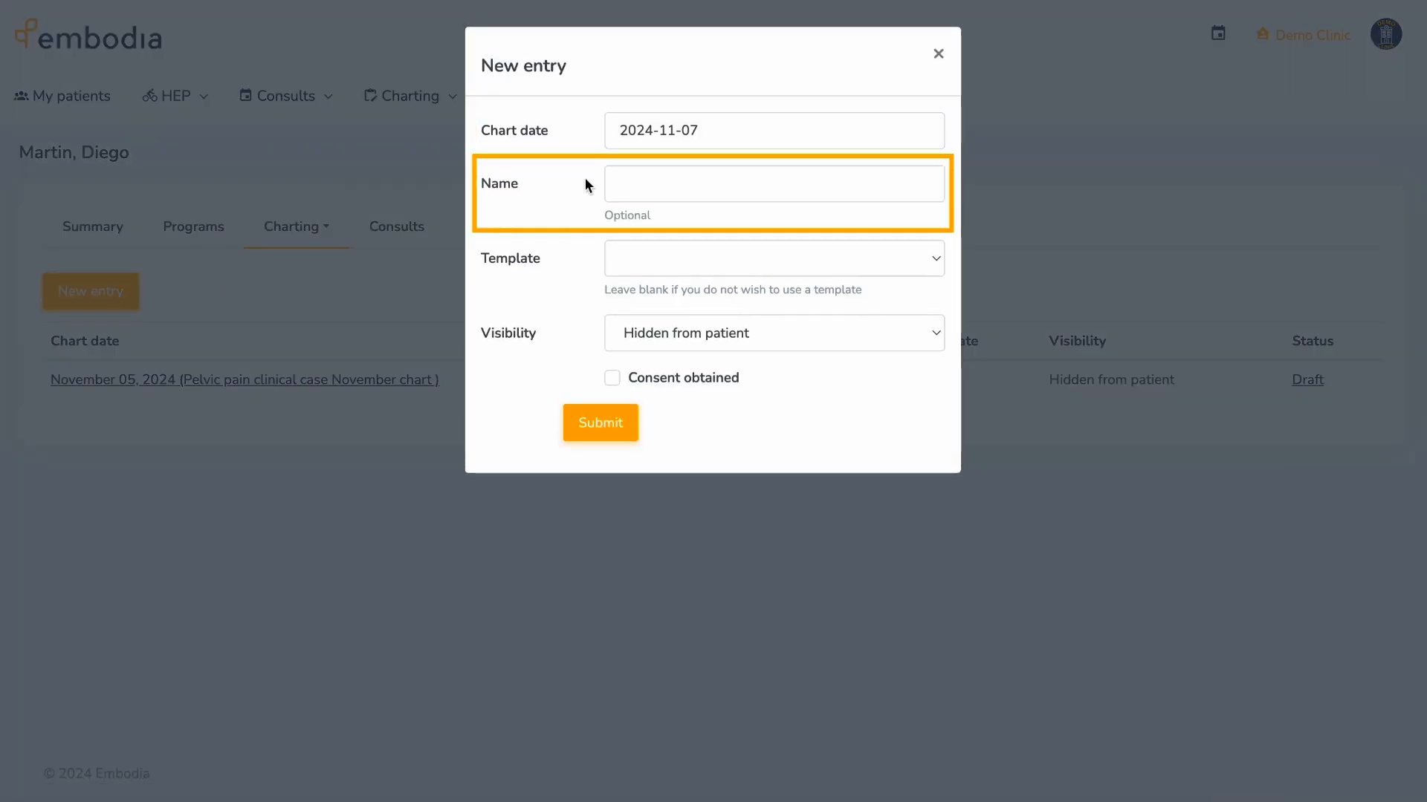
- Create 'Low back assessment November 2024' from Back assessment, visible to patient, consent obtained
{"action": "left_click", "coordinate": [623, 184]}
{"action": "type", "text": "Low back assessment November 2024"}
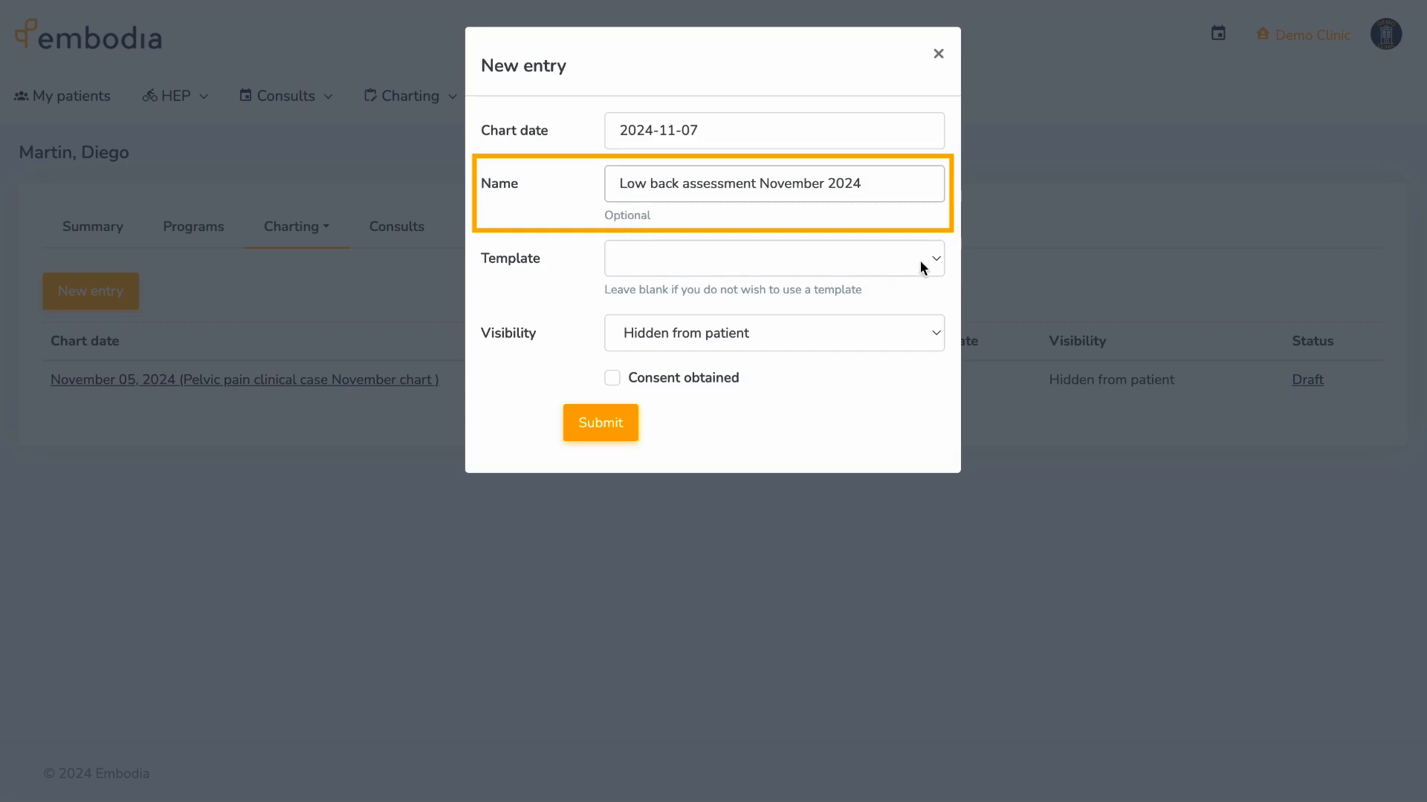
{"action": "left_click", "coordinate": [937, 258]}
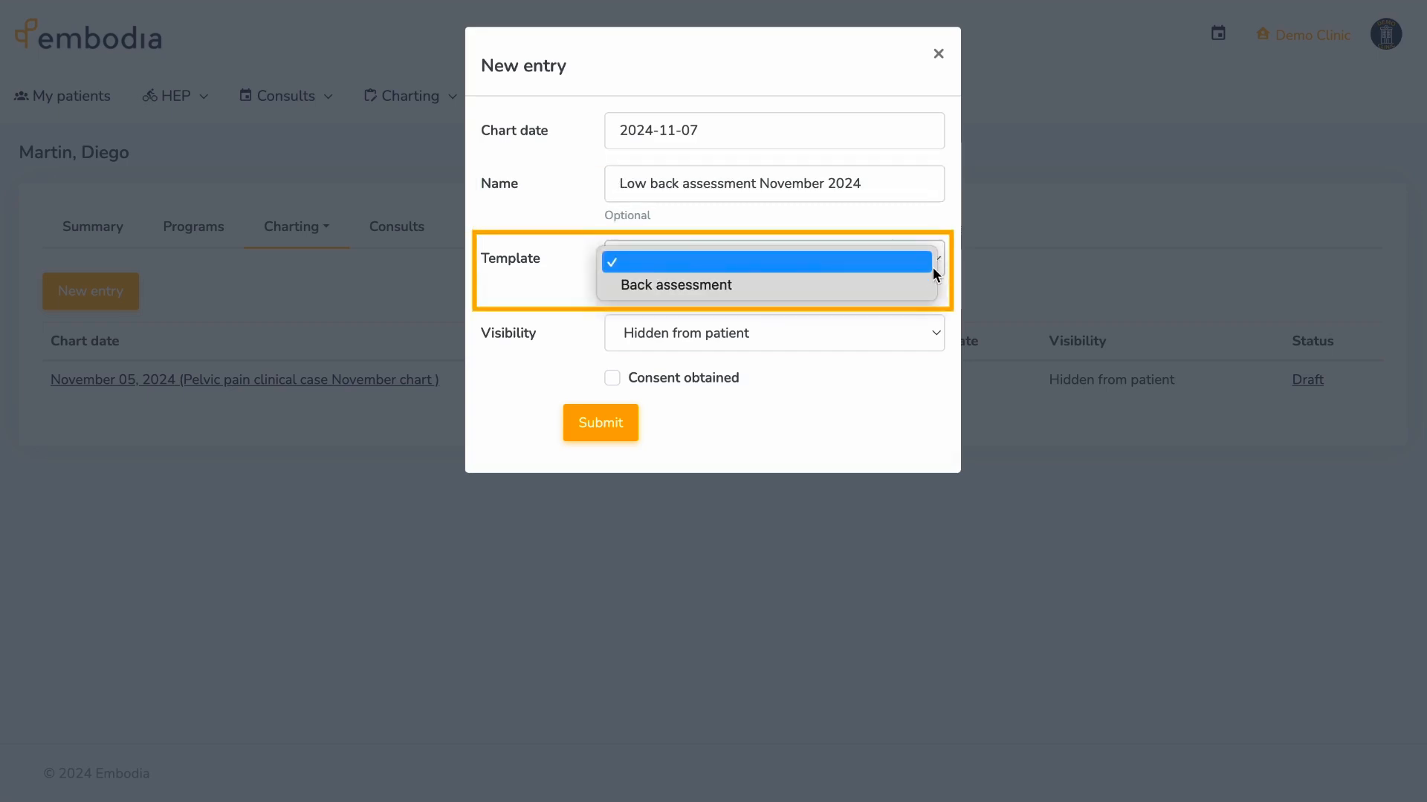
{"action": "left_click", "coordinate": [927, 287]}
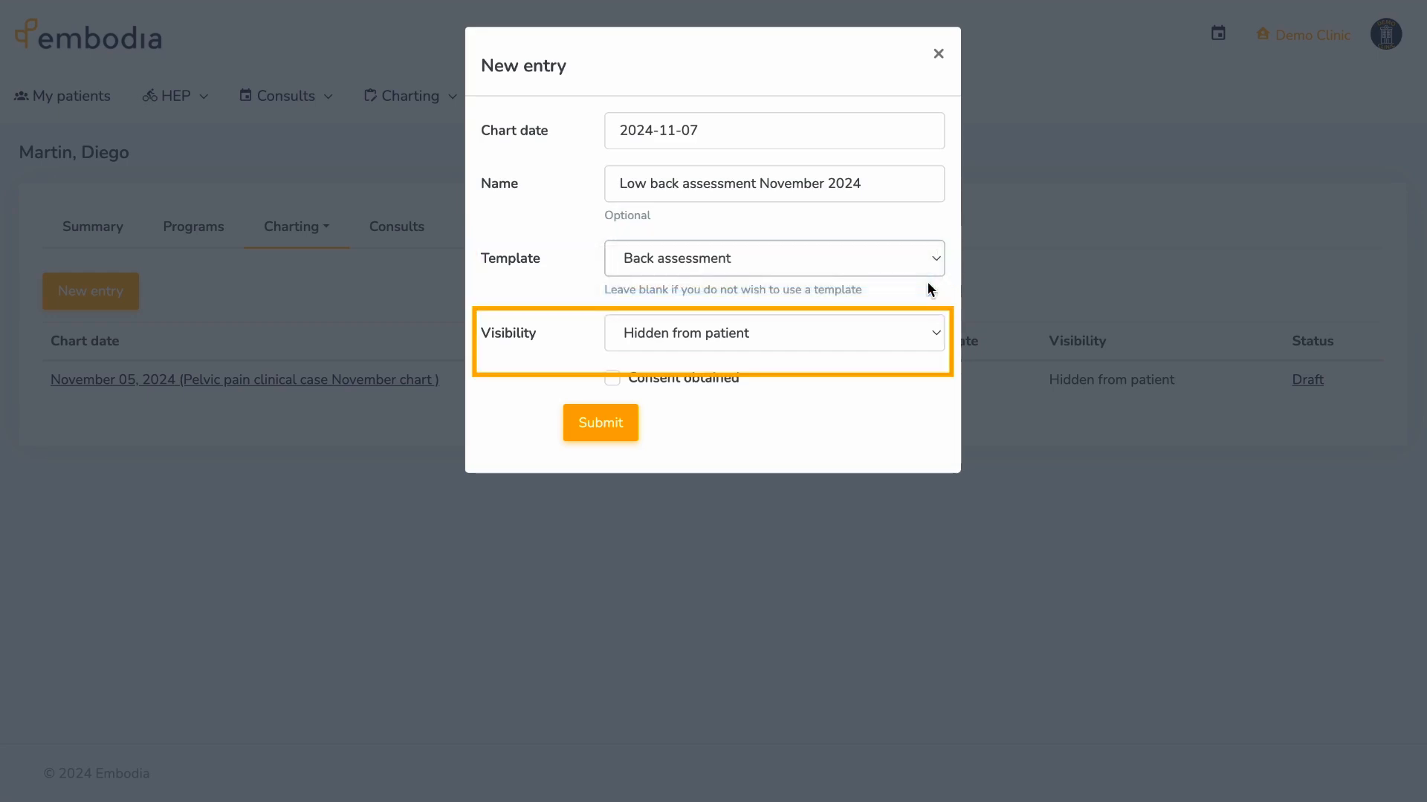
{"action": "left_click", "coordinate": [938, 332]}
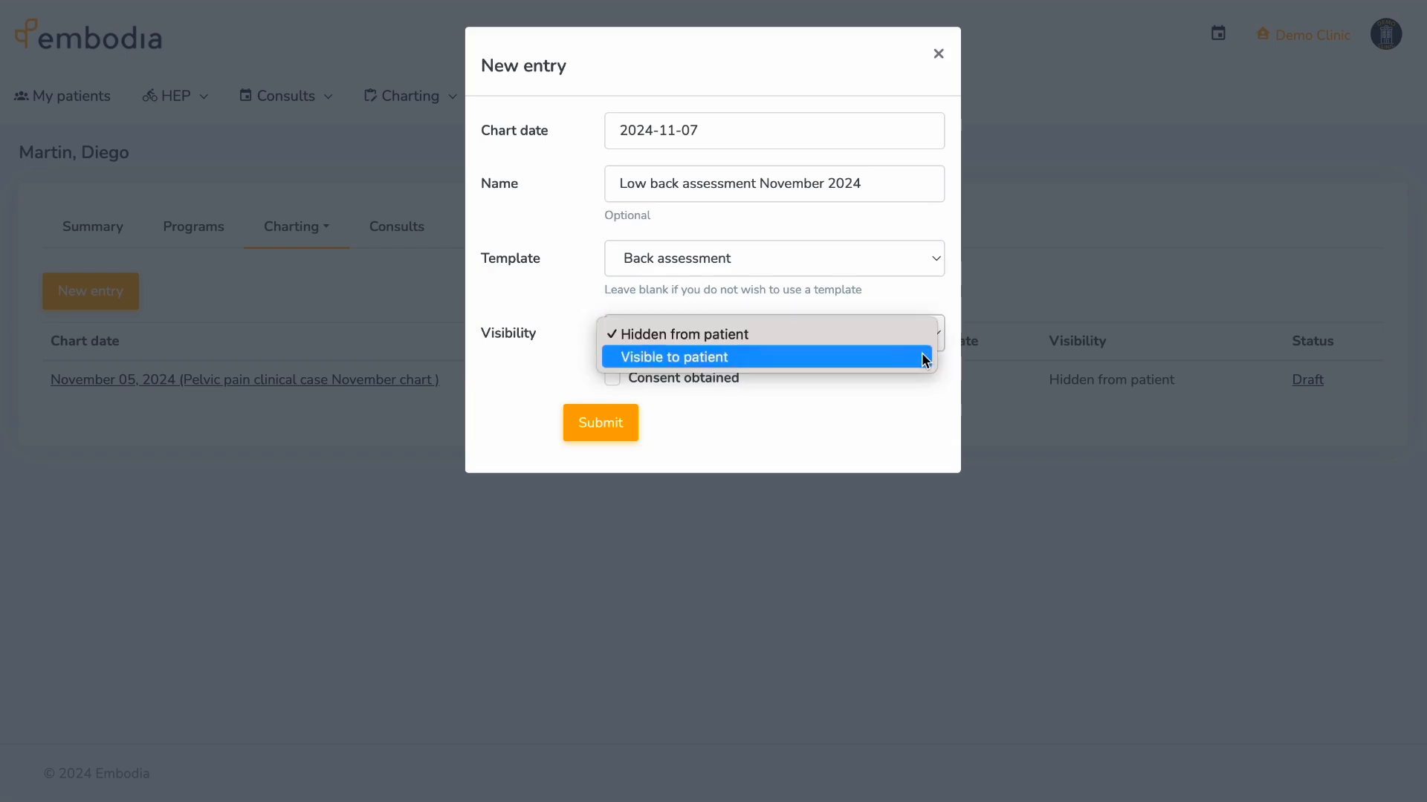
{"action": "left_click", "coordinate": [922, 356]}
{"action": "left_click", "coordinate": [614, 378]}
{"action": "left_click", "coordinate": [604, 425]}
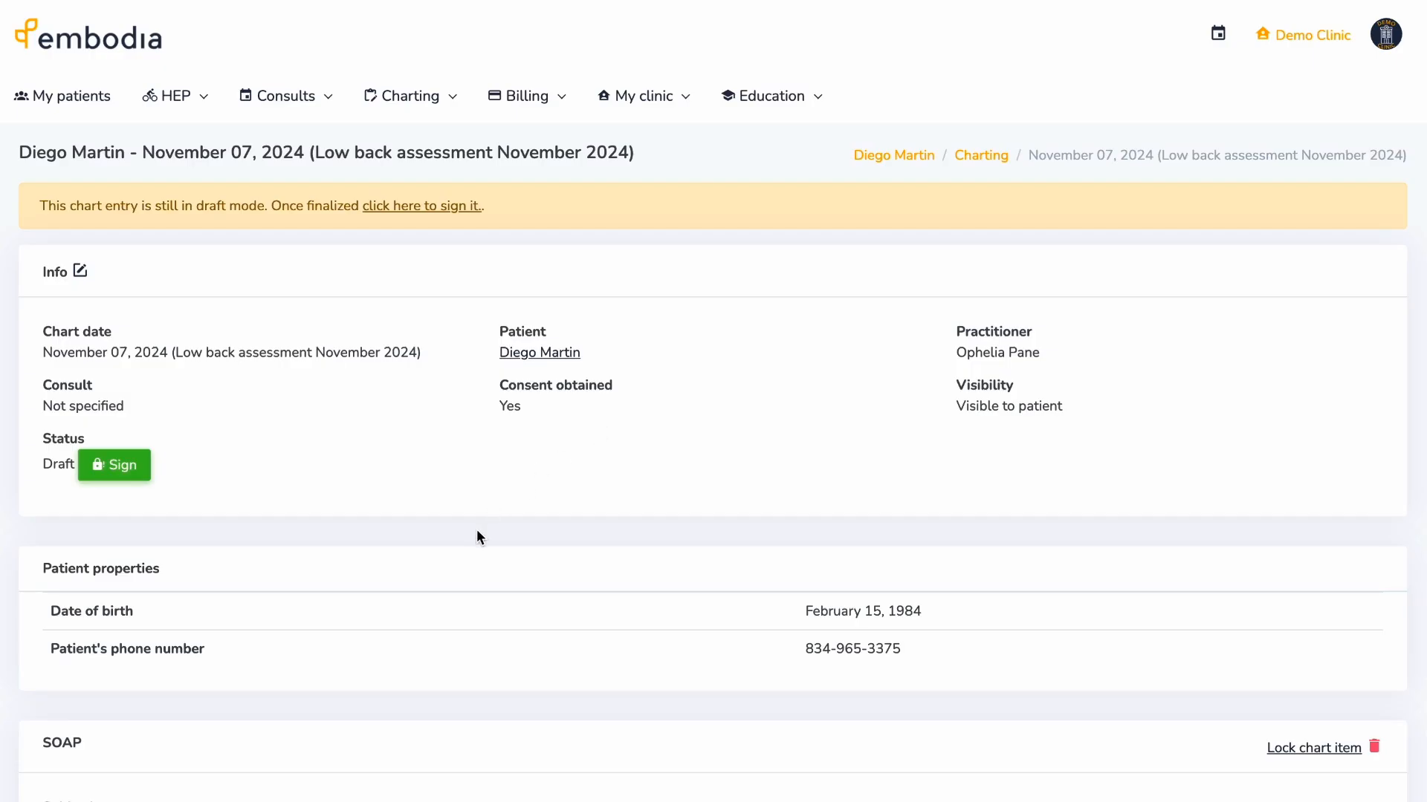
- Set the SOAP section's visibility to Hidden from patient
{"action": "scroll", "coordinate": [475, 529], "scroll_direction": "down", "scroll_amount": 7}
{"action": "scroll", "coordinate": [477, 535], "scroll_direction": "down", "scroll_amount": 5}
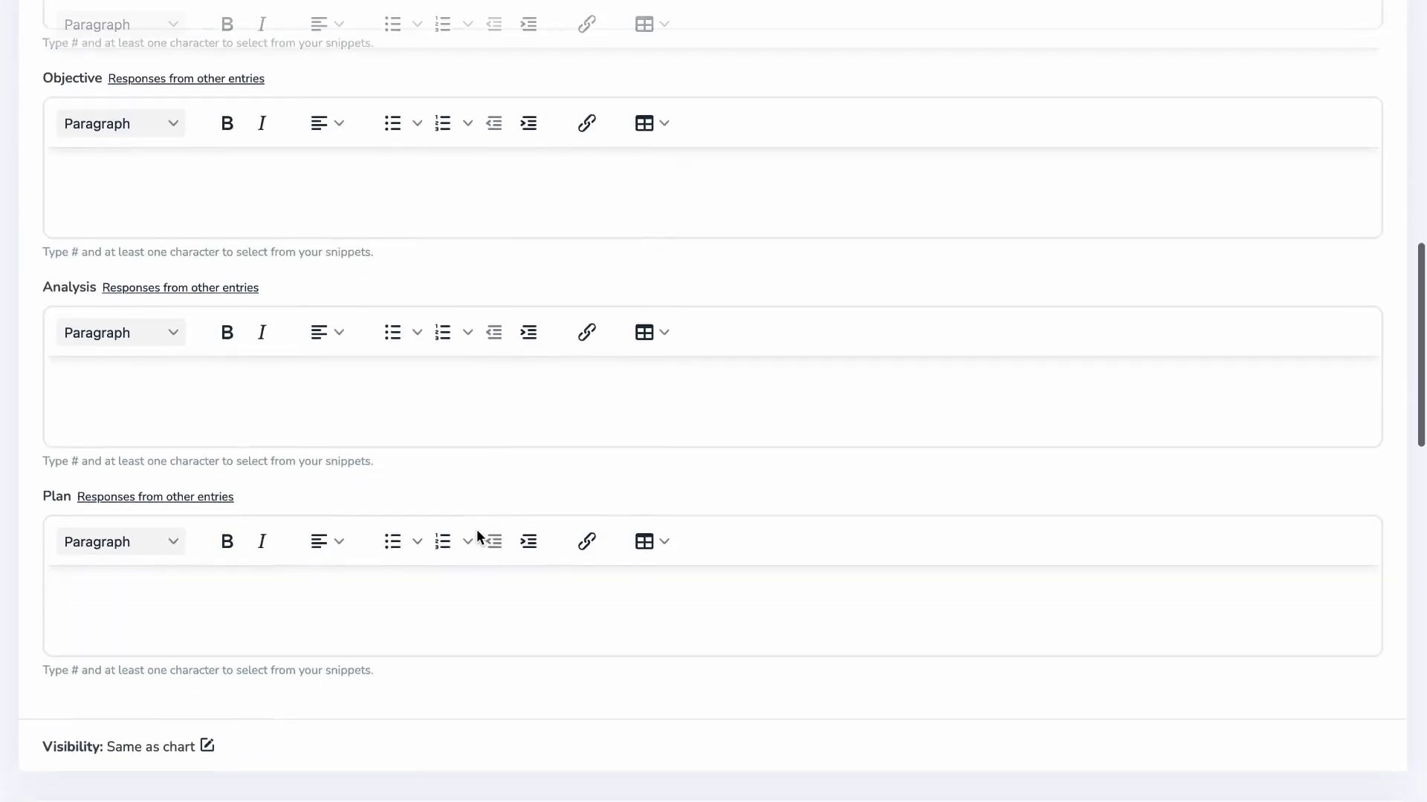
{"action": "scroll", "coordinate": [476, 535], "scroll_direction": "down", "scroll_amount": 1}
{"action": "left_click", "coordinate": [208, 643]}
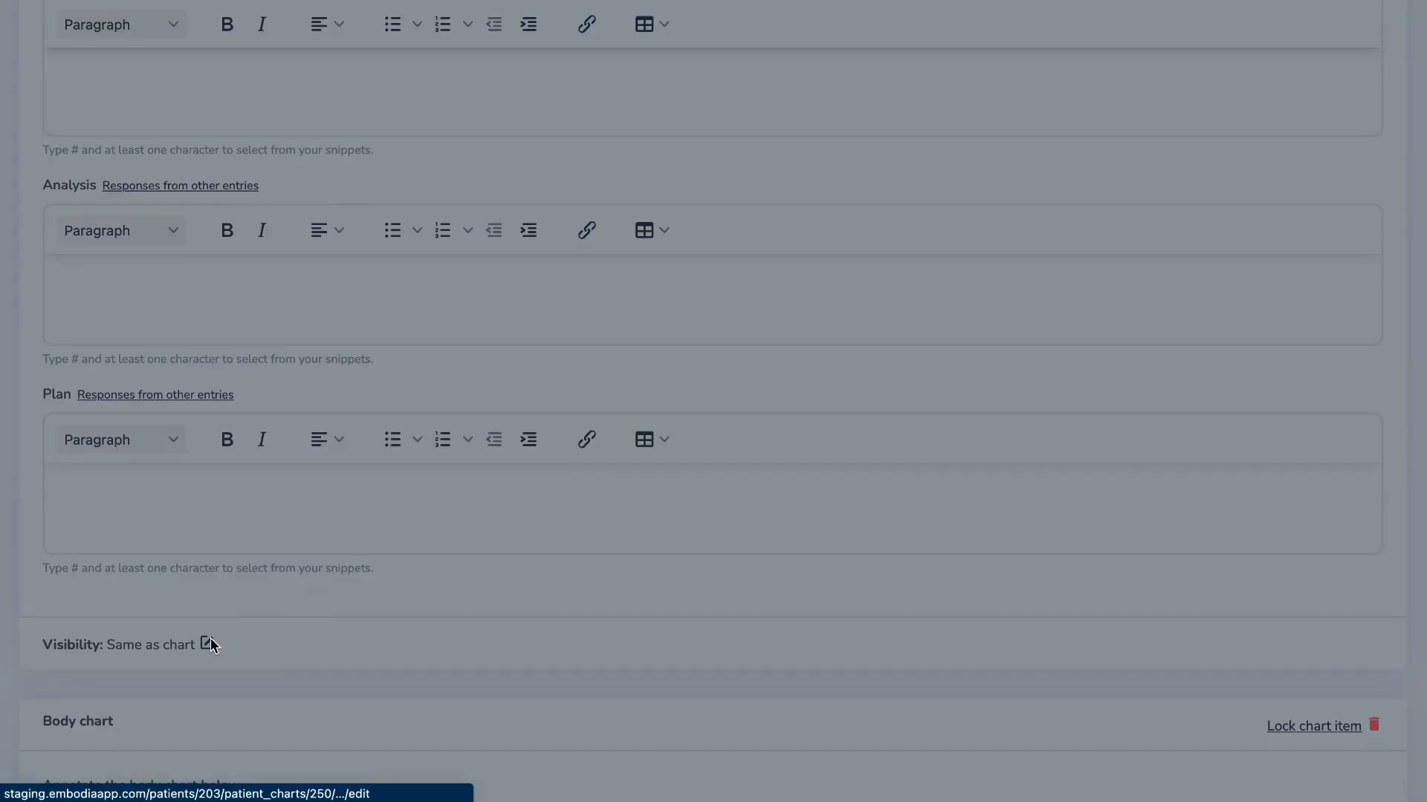
{"action": "left_click", "coordinate": [818, 131]}
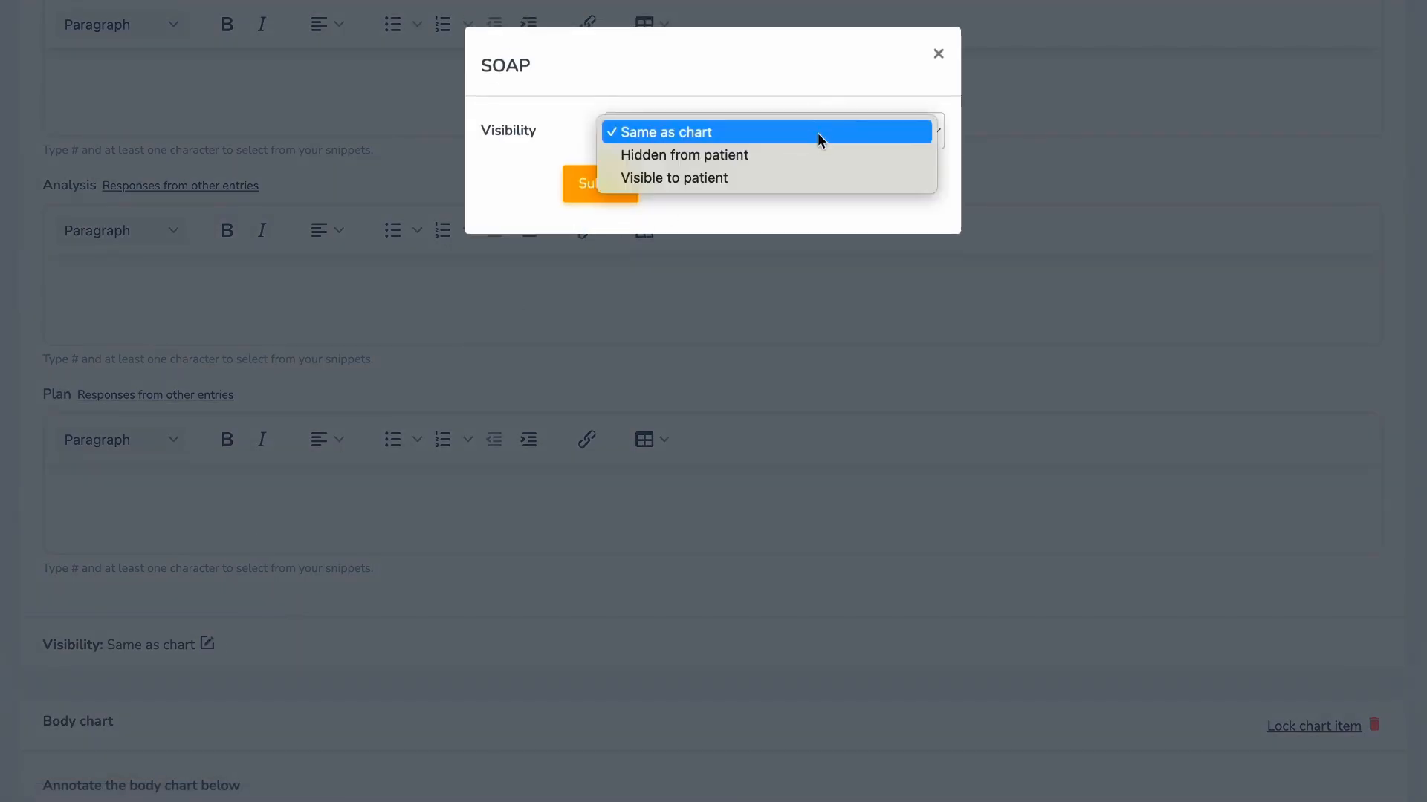
{"action": "left_click", "coordinate": [817, 153]}
{"action": "left_click", "coordinate": [624, 186]}
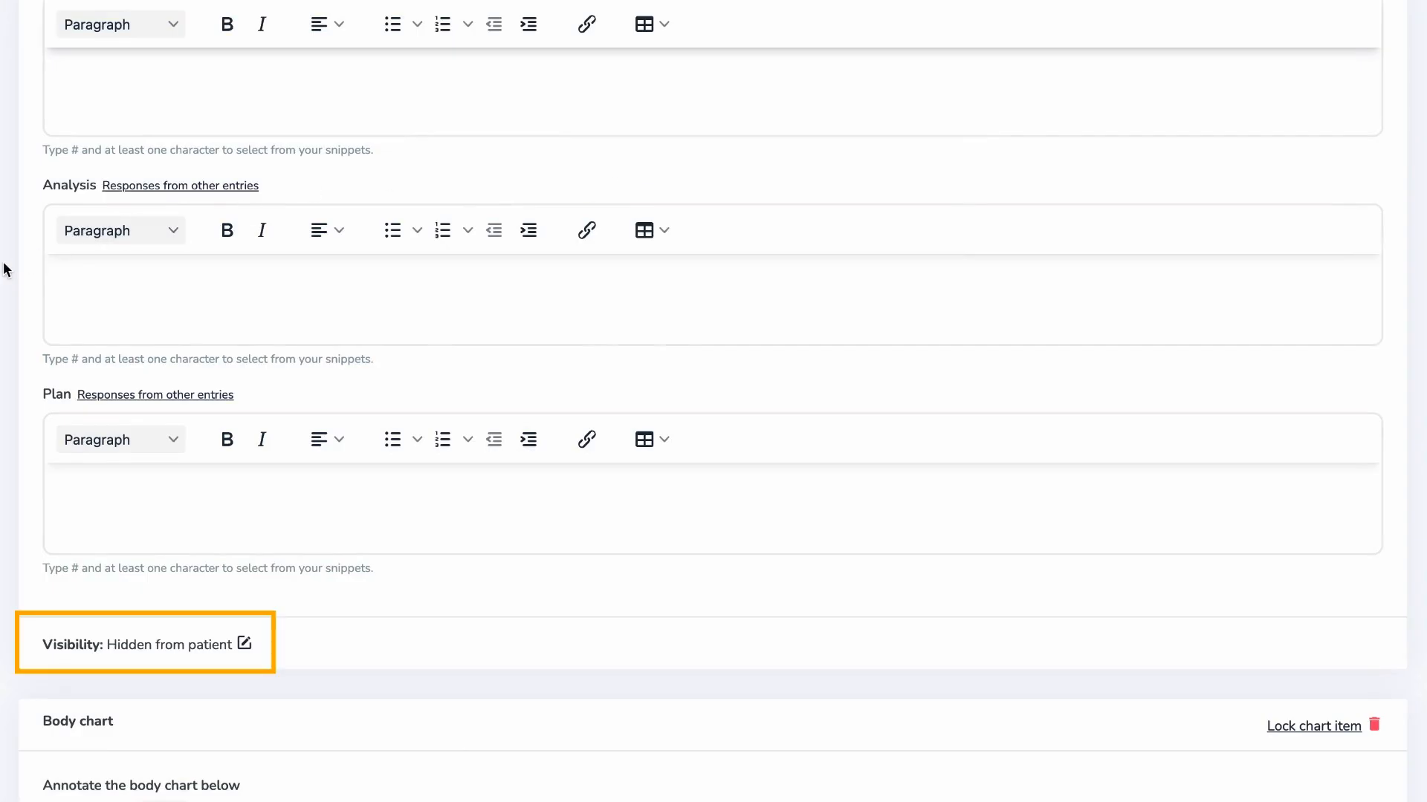
{"action": "scroll", "coordinate": [5, 269], "scroll_direction": "up", "scroll_amount": 5}
{"action": "scroll", "coordinate": [6, 269], "scroll_direction": "up", "scroll_amount": 7}
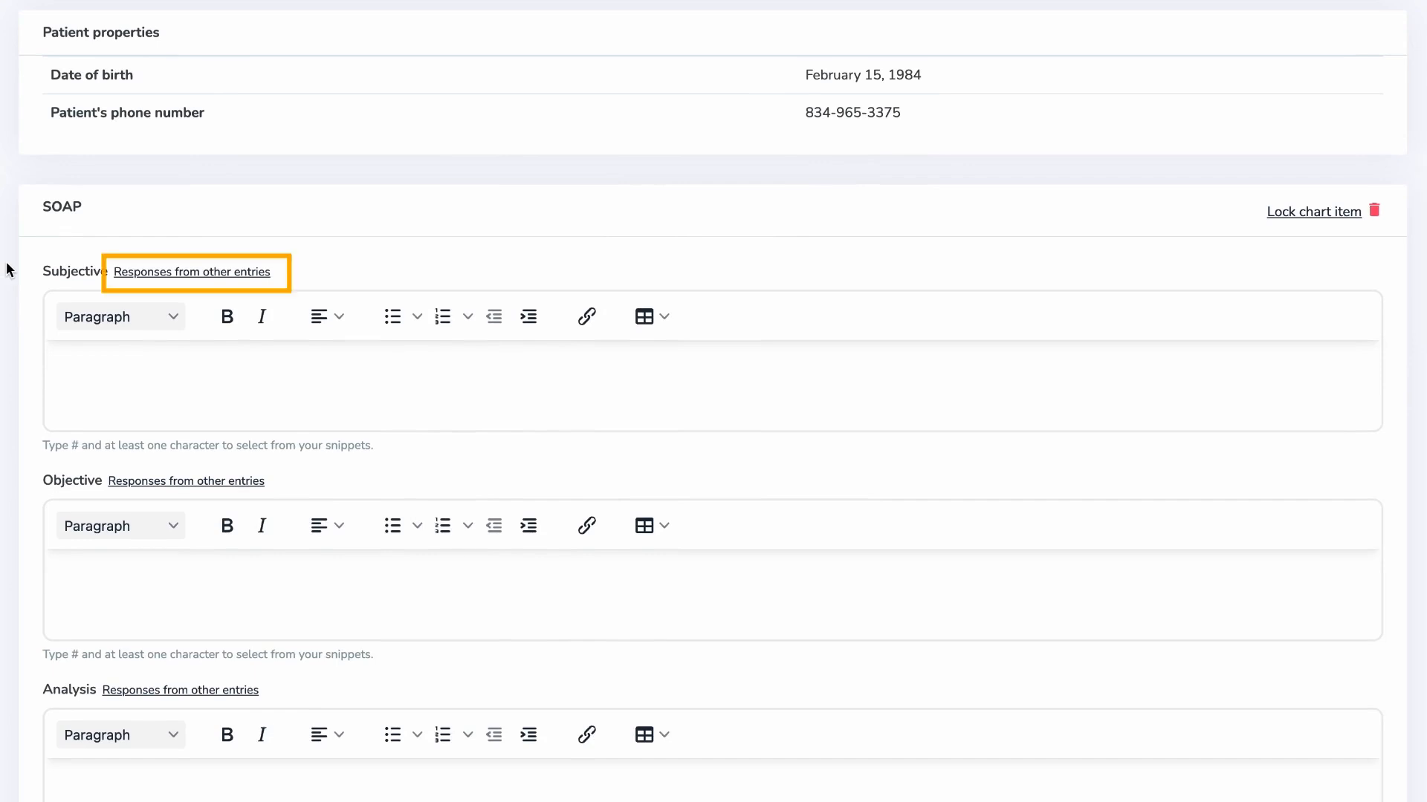
- Review earlier Subjective responses, dismiss them, and place the cursor in the empty Subjective field
{"action": "left_click", "coordinate": [212, 274]}
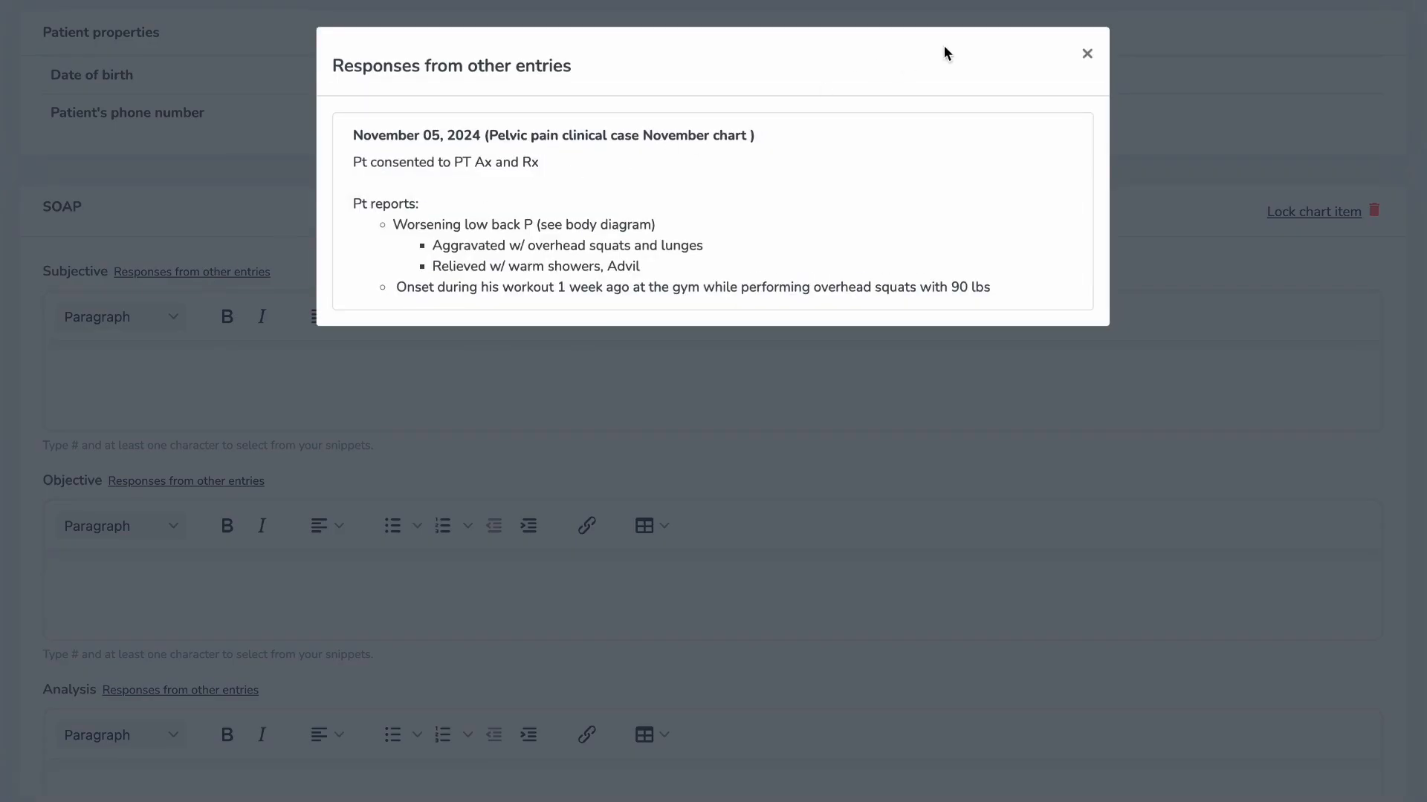
{"action": "left_click", "coordinate": [1089, 57]}
{"action": "scroll", "coordinate": [1, 209], "scroll_direction": "down", "scroll_amount": 20}
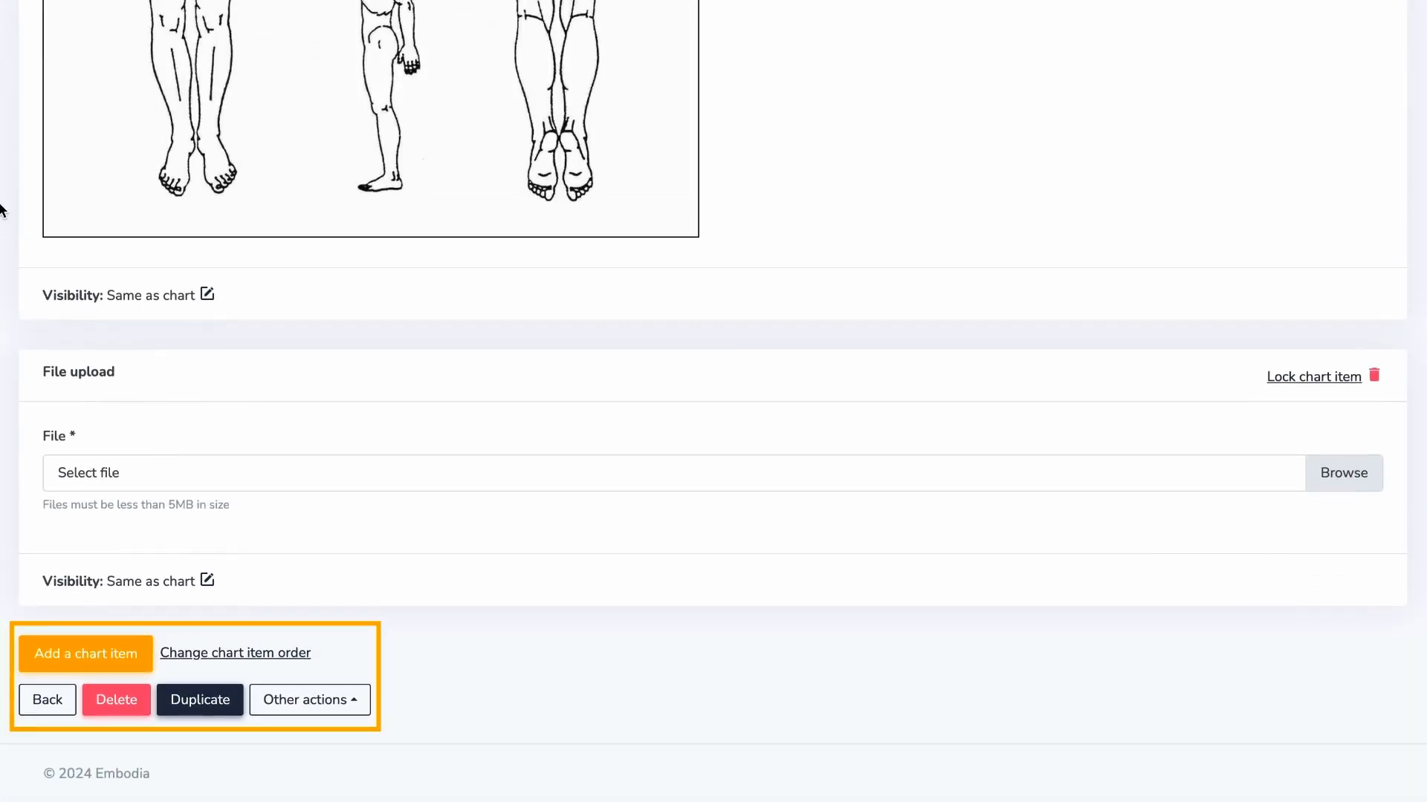
{"action": "scroll", "coordinate": [11, 411], "scroll_direction": "up", "scroll_amount": 7}
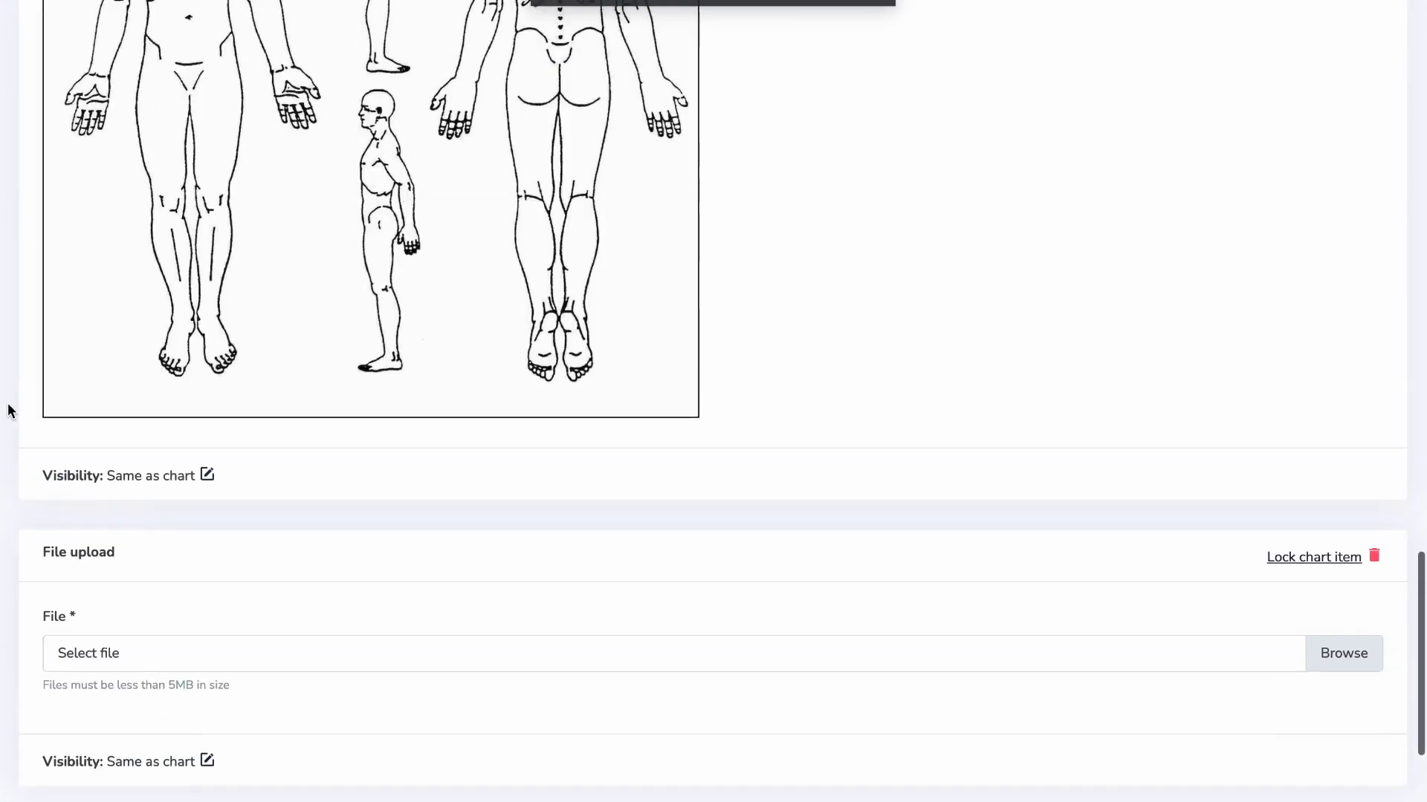
{"action": "scroll", "coordinate": [11, 411], "scroll_direction": "up", "scroll_amount": 13}
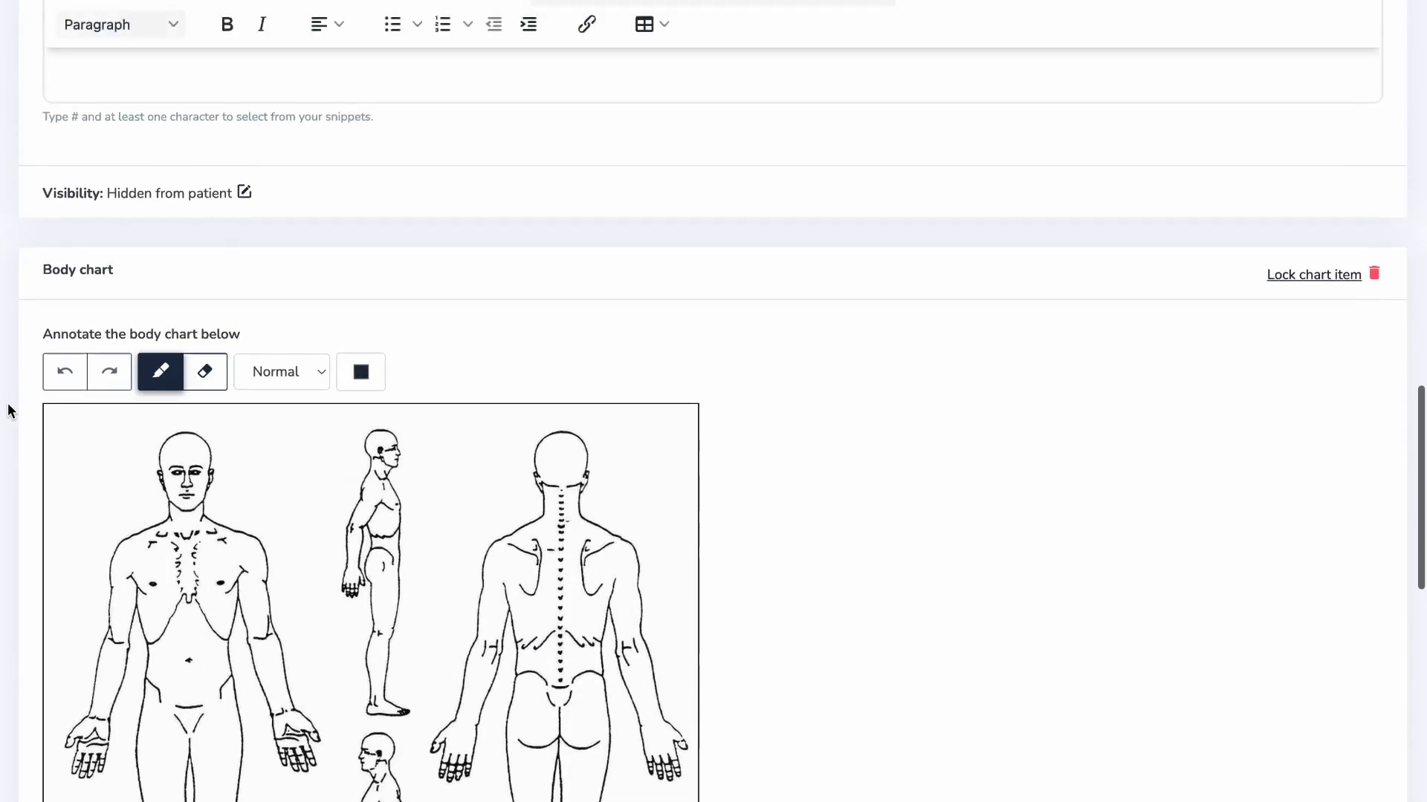
{"action": "scroll", "coordinate": [10, 411], "scroll_direction": "up", "scroll_amount": 4}
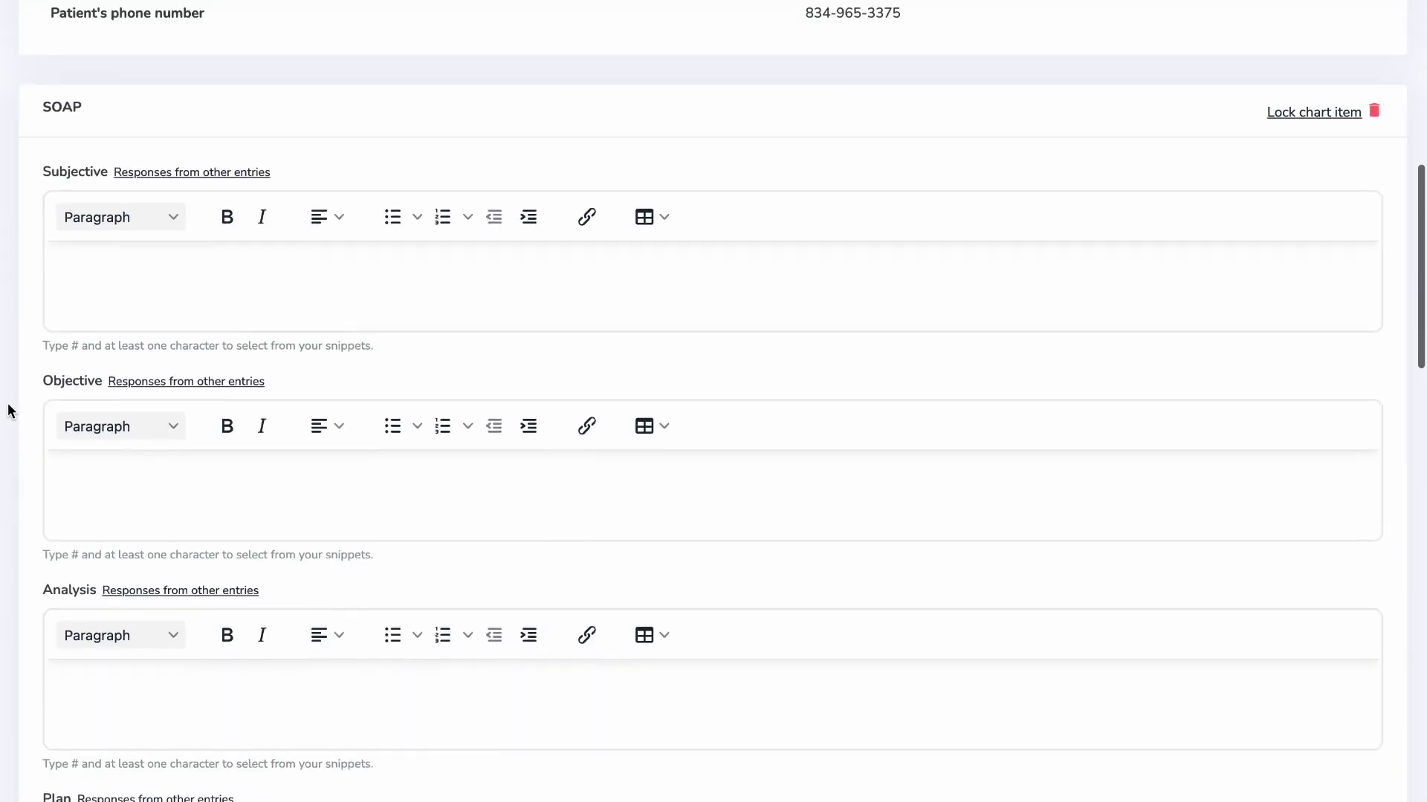
{"action": "left_click", "coordinate": [60, 342]}
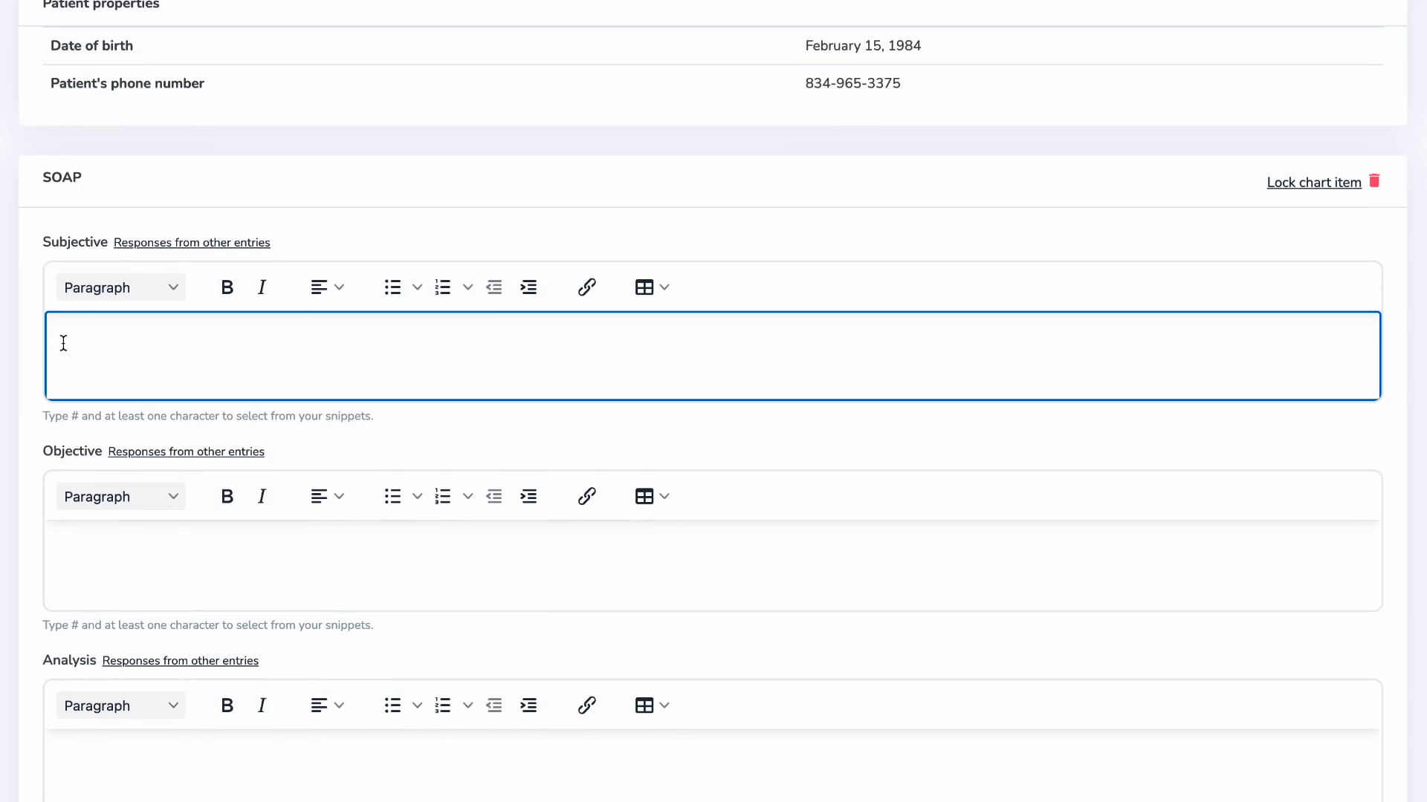
- Paste the consent sentence into Subjective and save it as a snippet with key 'consent'
{"action": "type", "text": "Patient consented to PT Ax and Rx"}
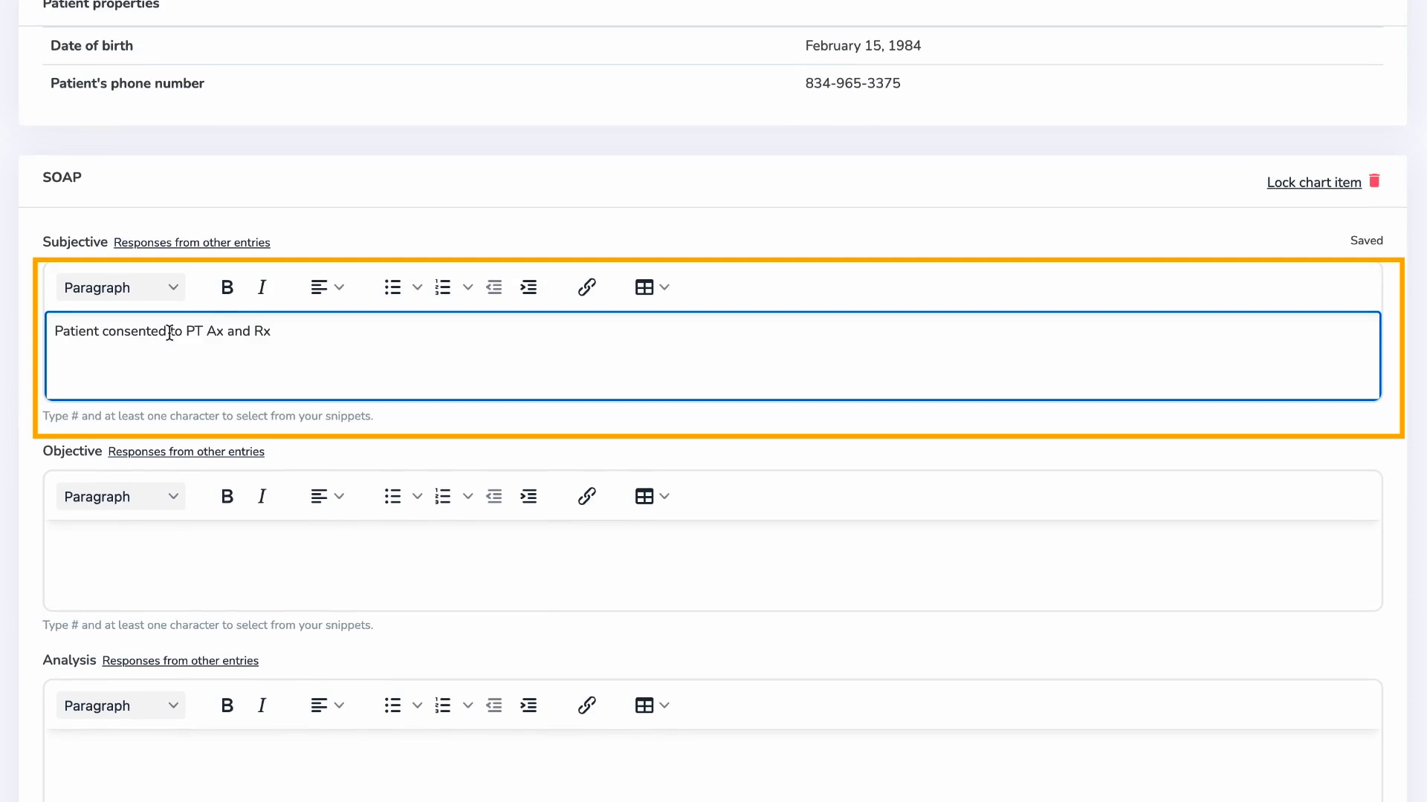
{"action": "left_click_drag", "start_coordinate": [303, 341], "coordinate": [25, 337]}
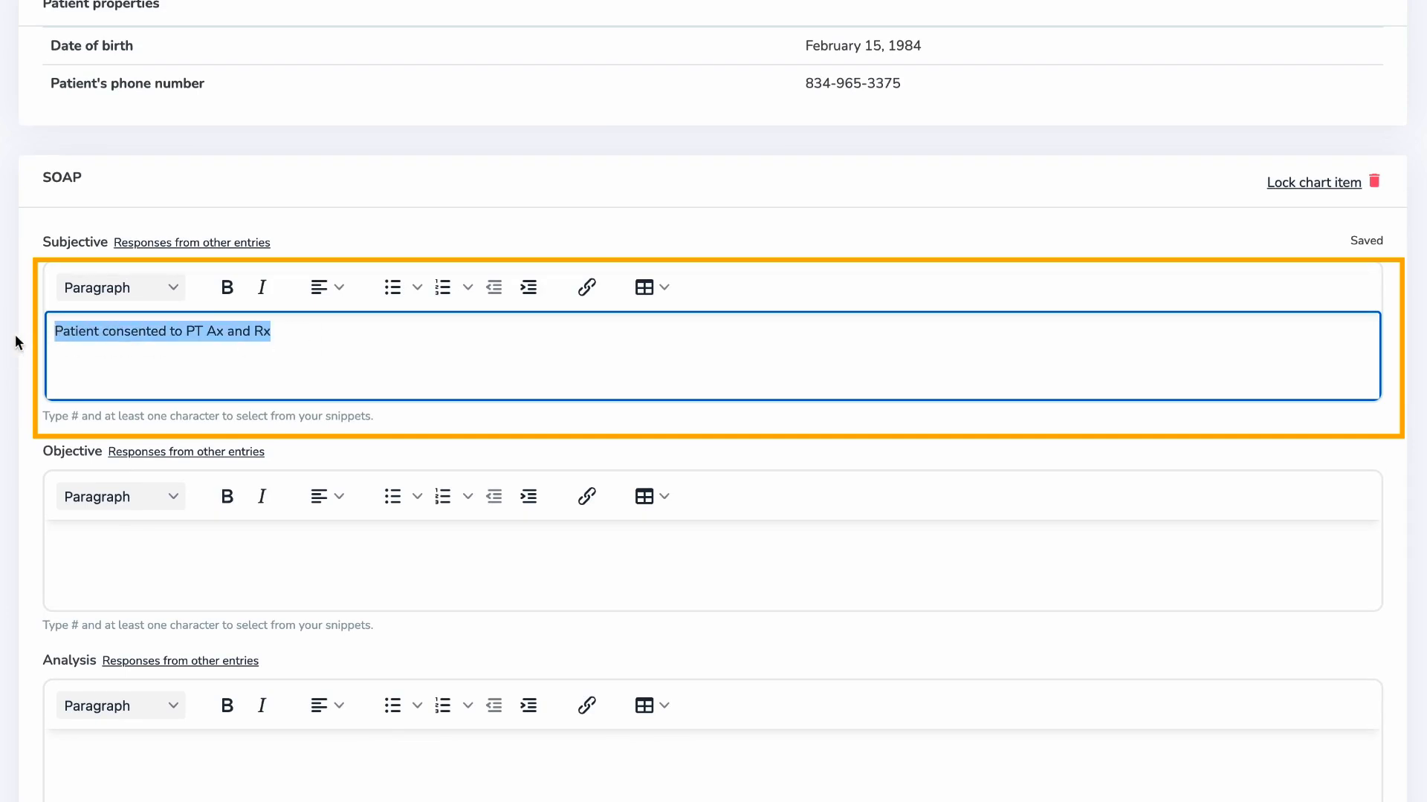
{"action": "key", "text": "ctrl+shift+s"}
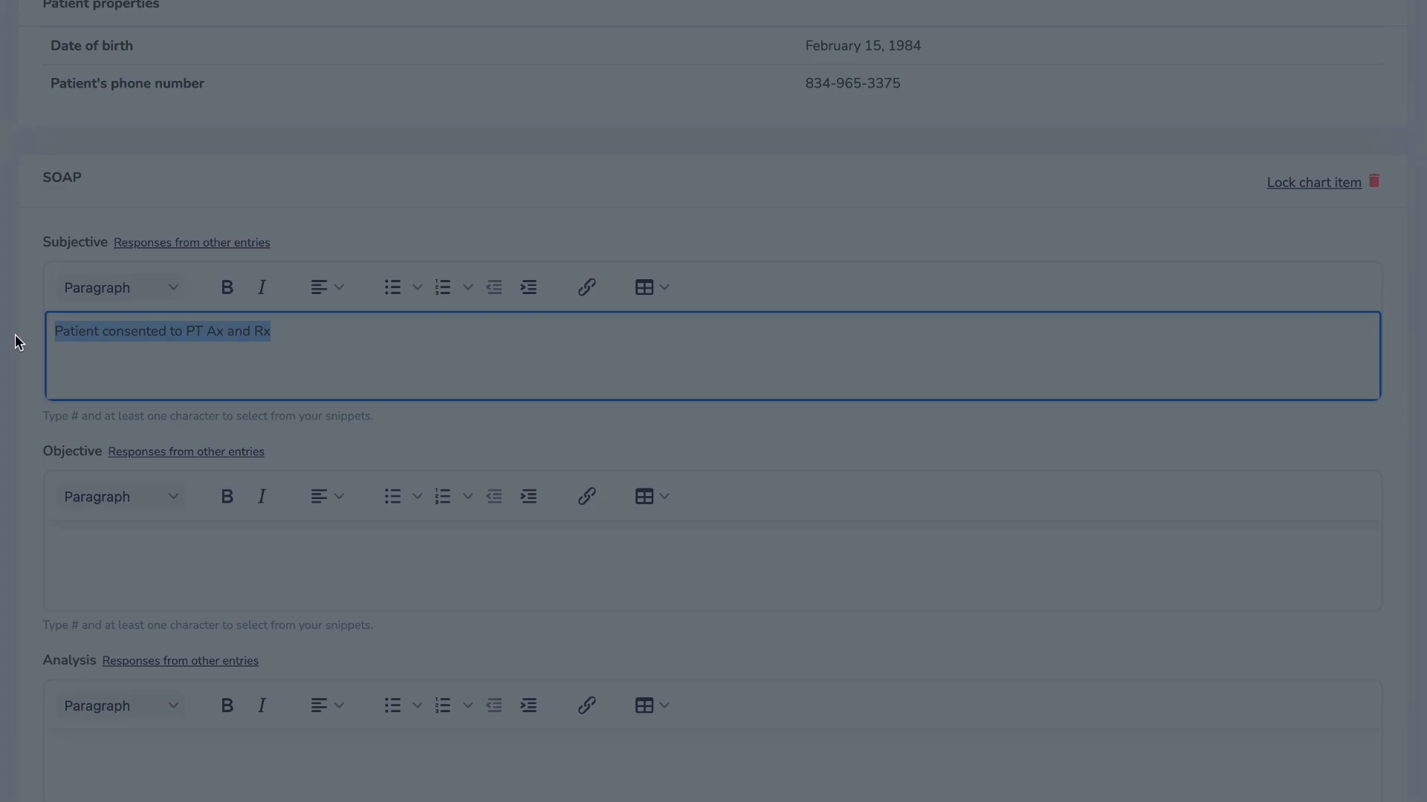
{"action": "left_click", "coordinate": [631, 134]}
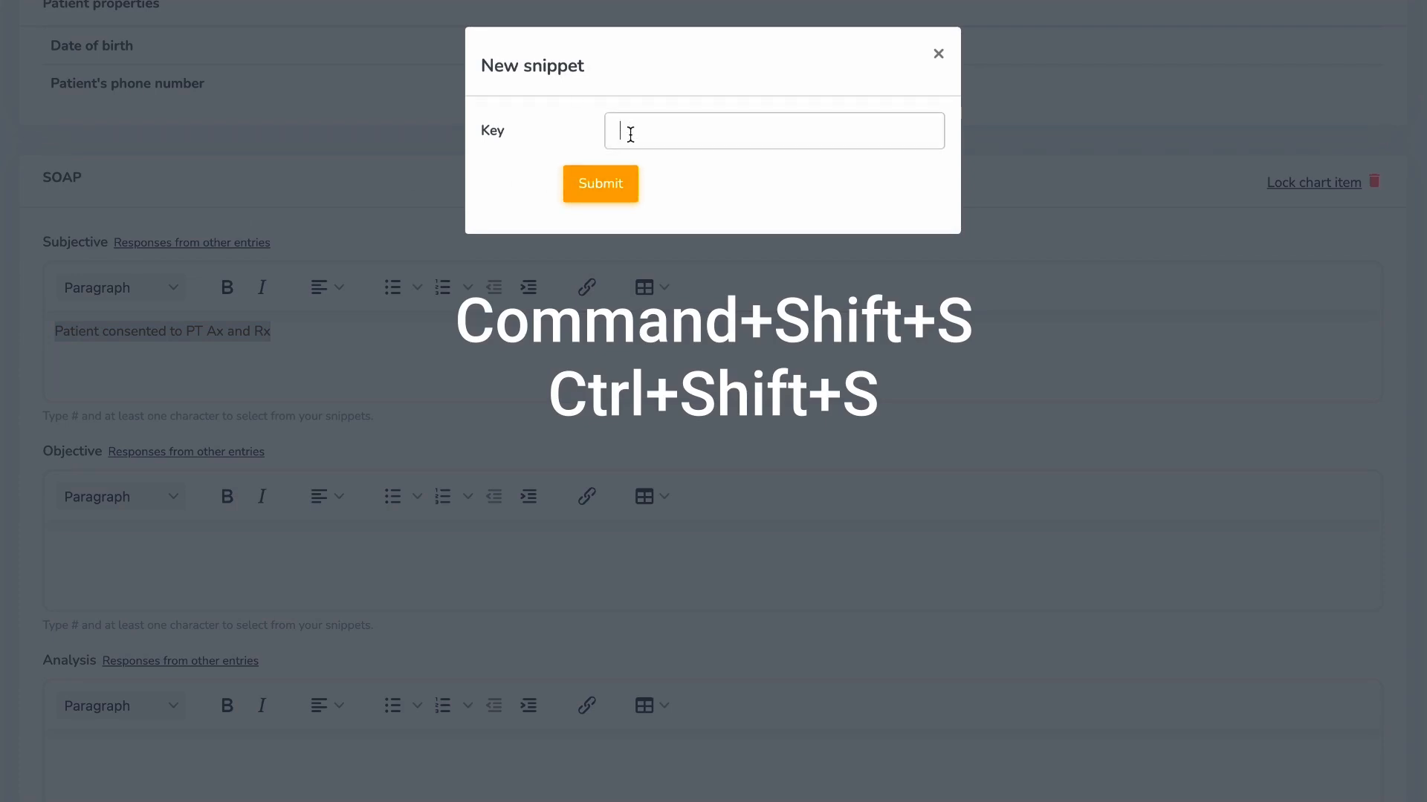
{"action": "type", "text": "consent"}
{"action": "left_click", "coordinate": [628, 183]}
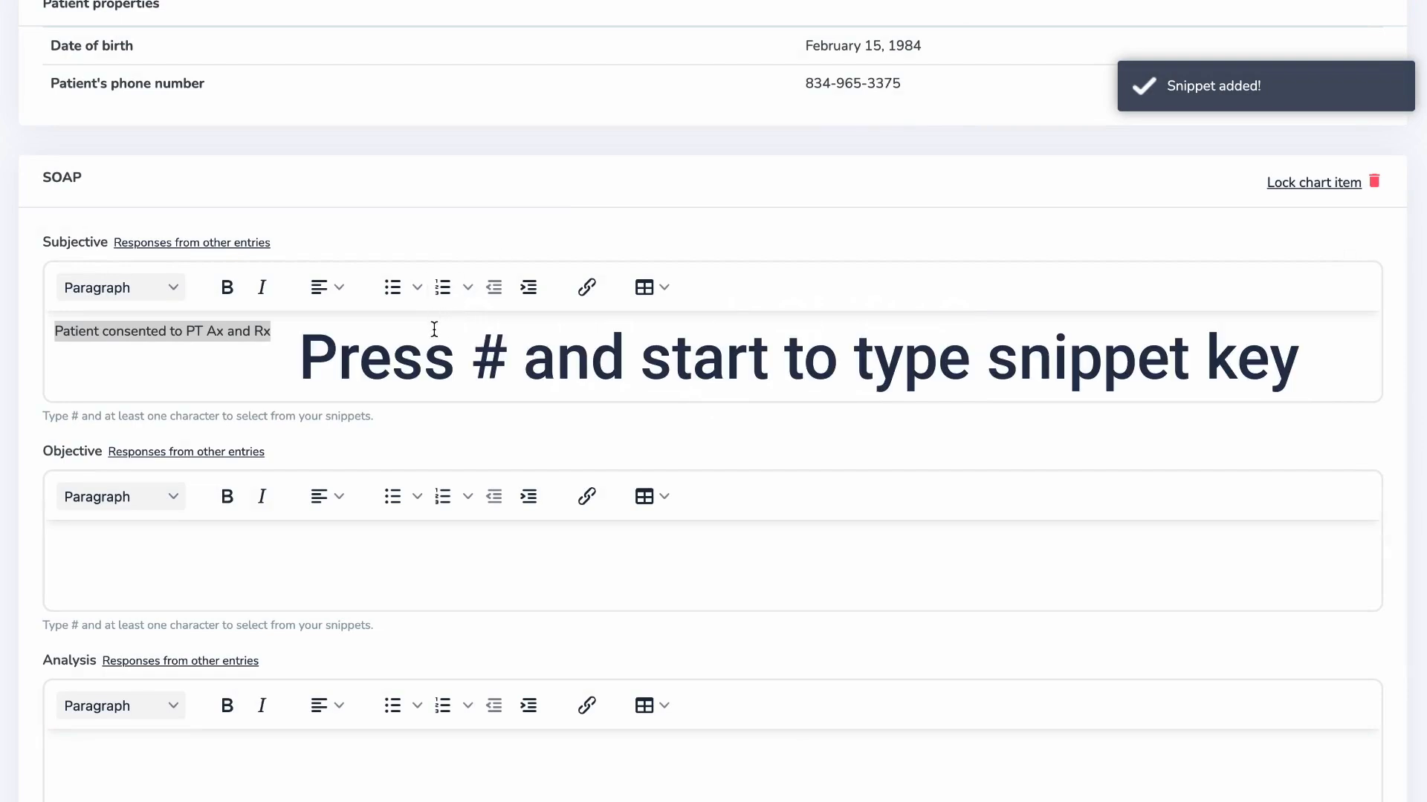
- Replace the Subjective text with the 'consent' snippet via #con: 'Pt consented to PT Ax and Rx'
{"action": "left_click", "coordinate": [435, 329]}
{"action": "left_click_drag", "start_coordinate": [434, 329], "coordinate": [11, 314]}
{"action": "key", "text": "BackSpace"}
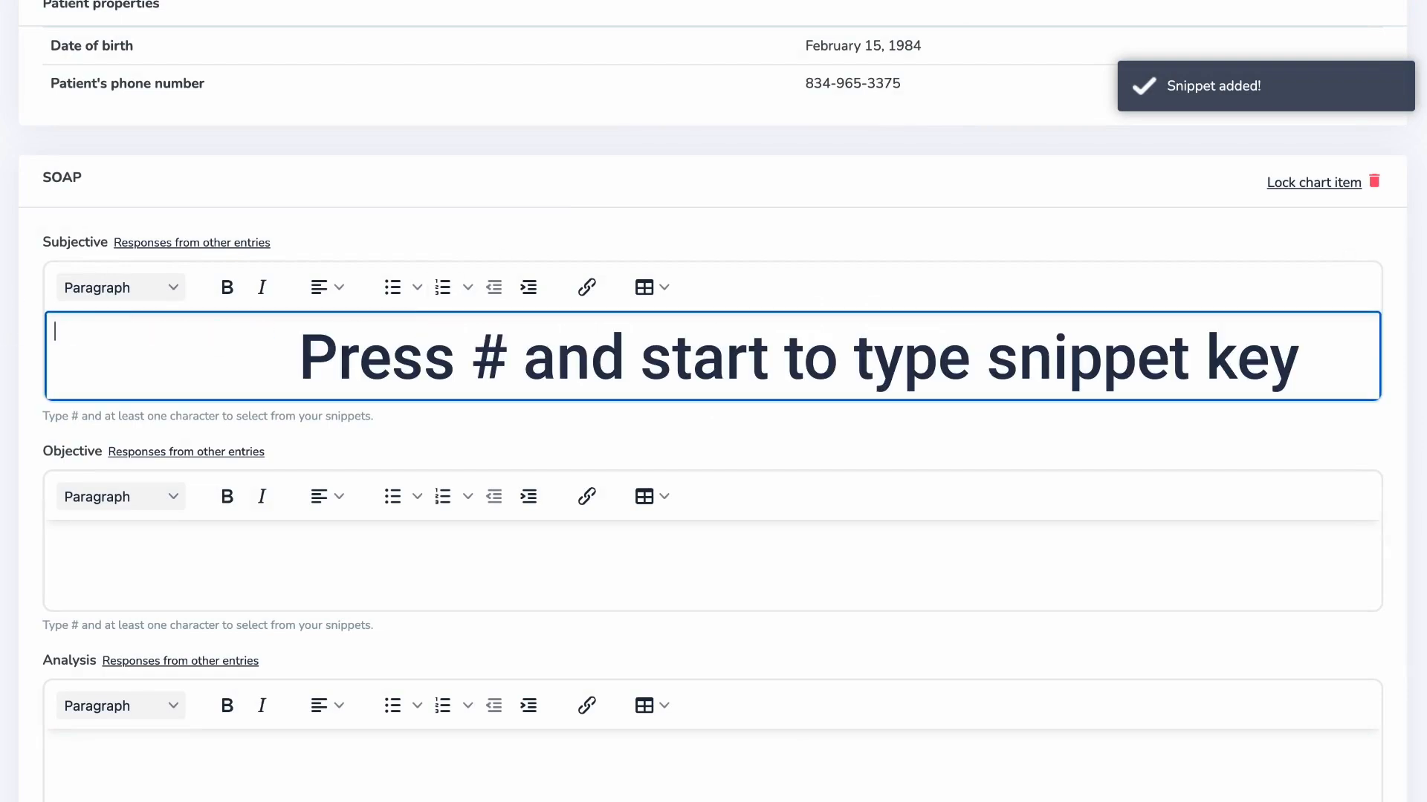
{"action": "type", "text": "#con"}
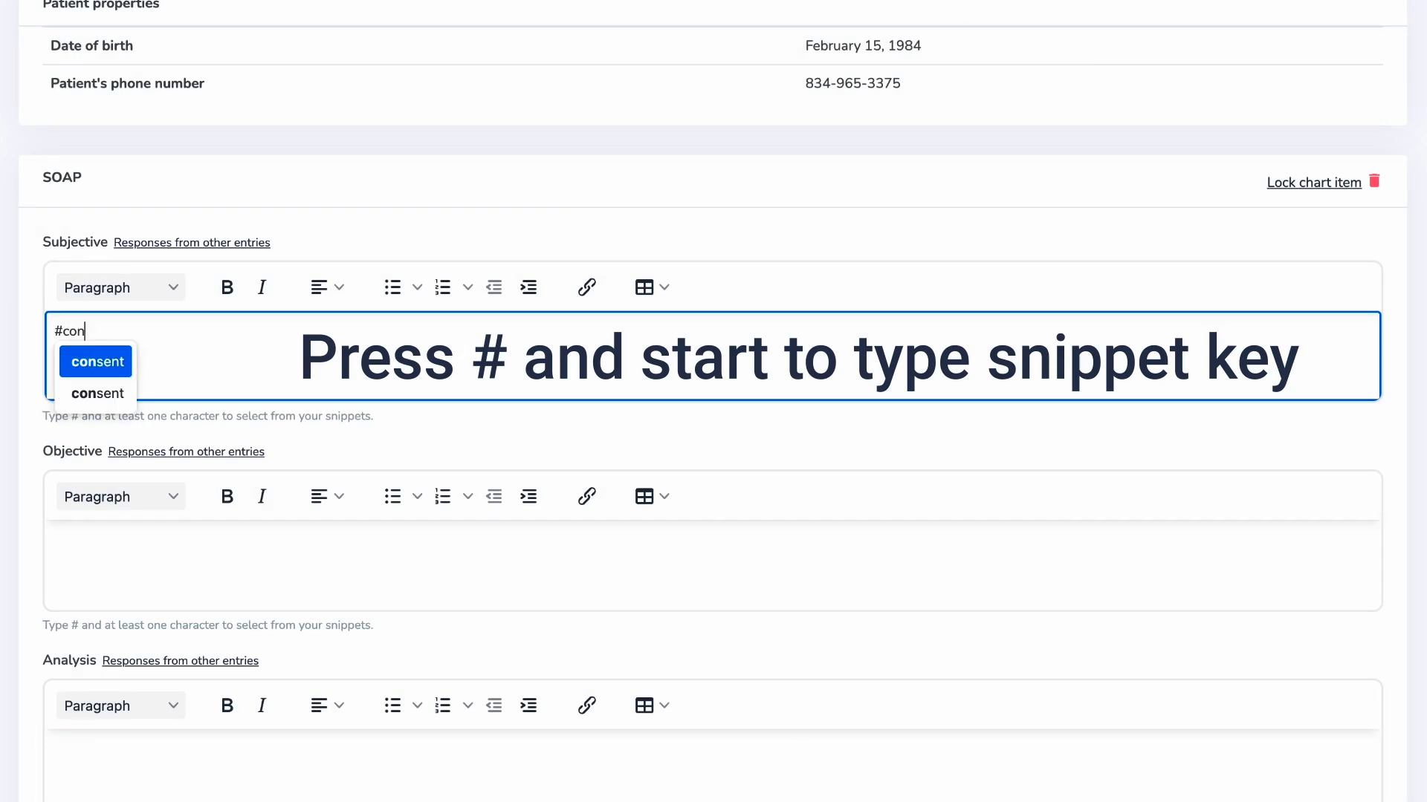
{"action": "left_click", "coordinate": [69, 369]}
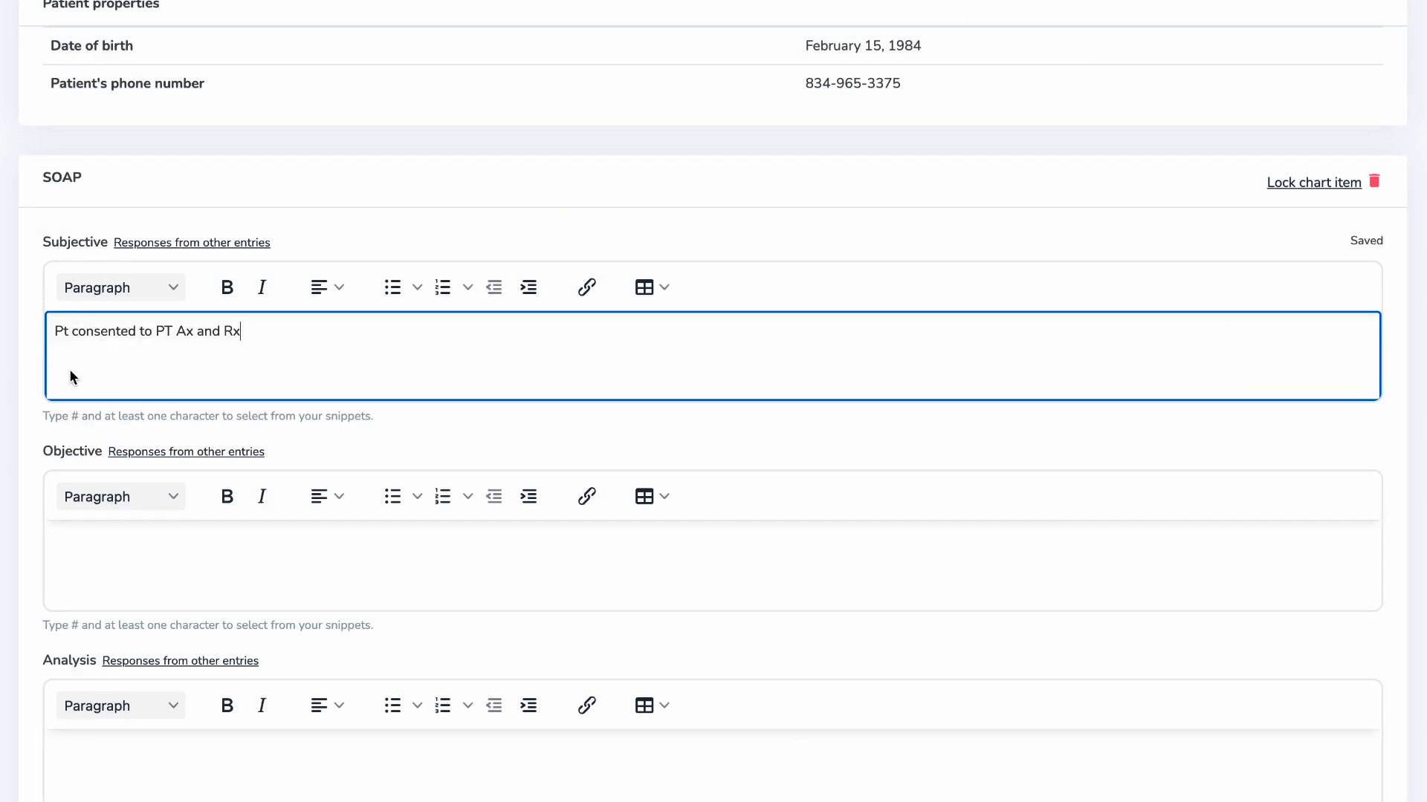
{"action": "scroll", "coordinate": [3, 290], "scroll_direction": "up", "scroll_amount": 8}
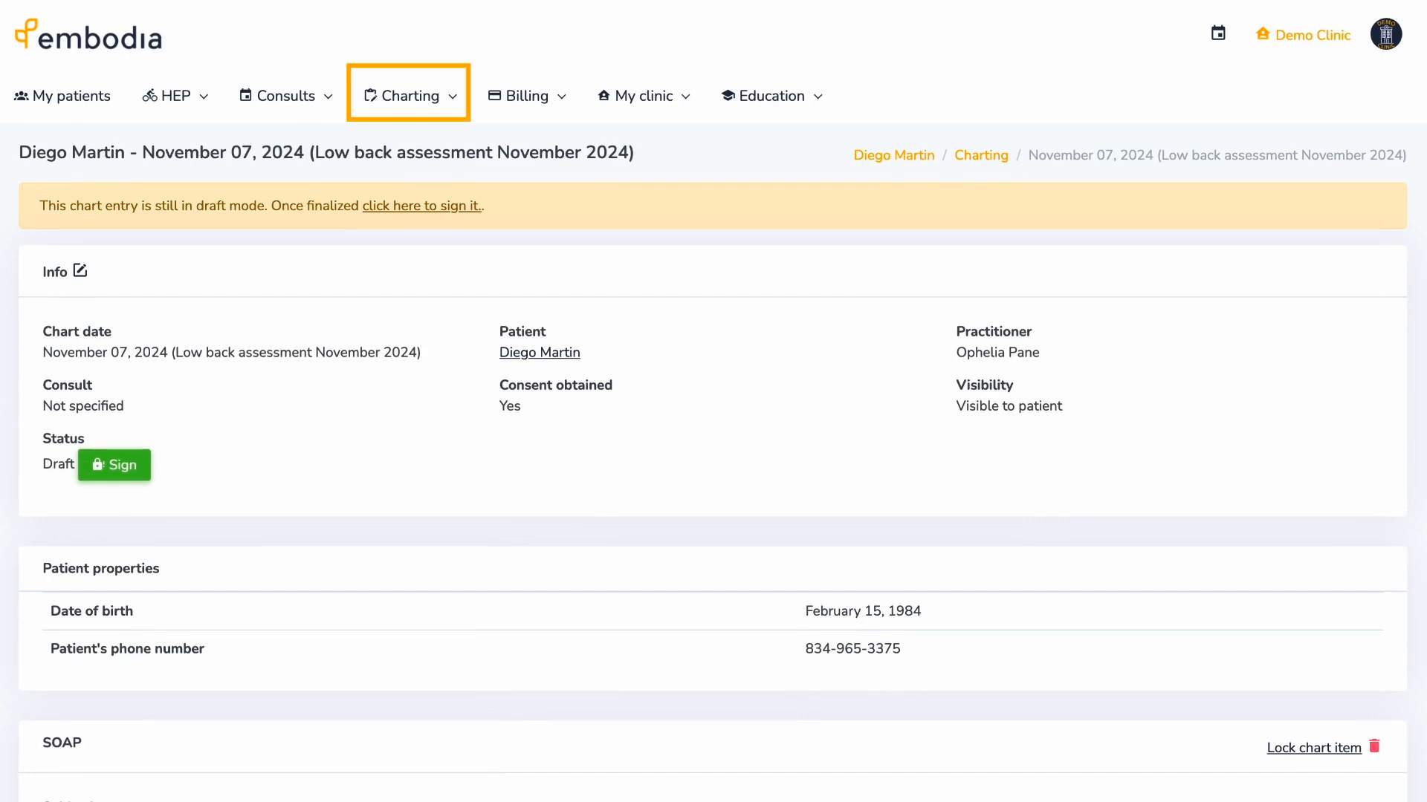
- Go to the personal account charting settings and show the Snippets list
{"action": "left_click", "coordinate": [445, 99]}
{"action": "mouse_move", "coordinate": [487, 192]}
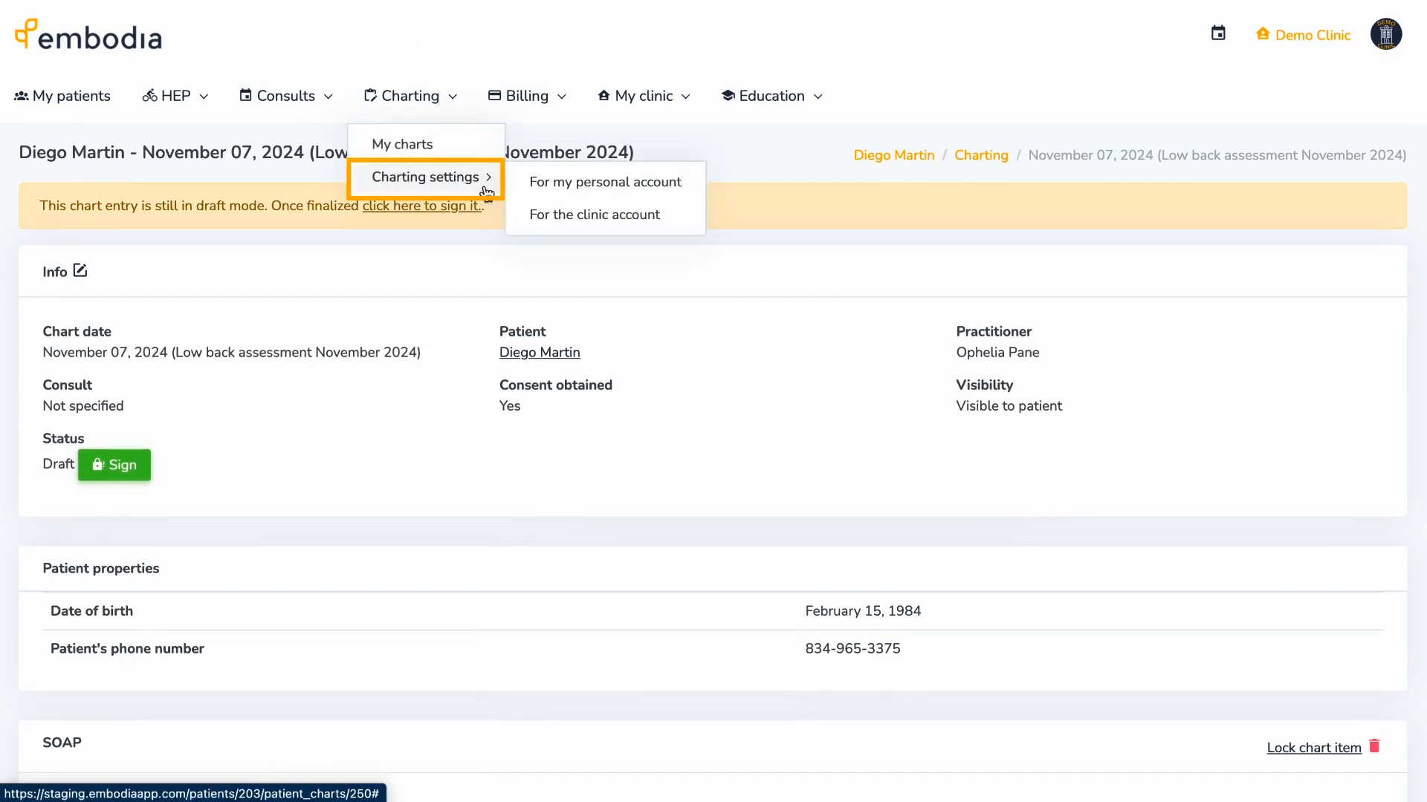
{"action": "left_click", "coordinate": [538, 183]}
{"action": "left_click", "coordinate": [311, 230]}
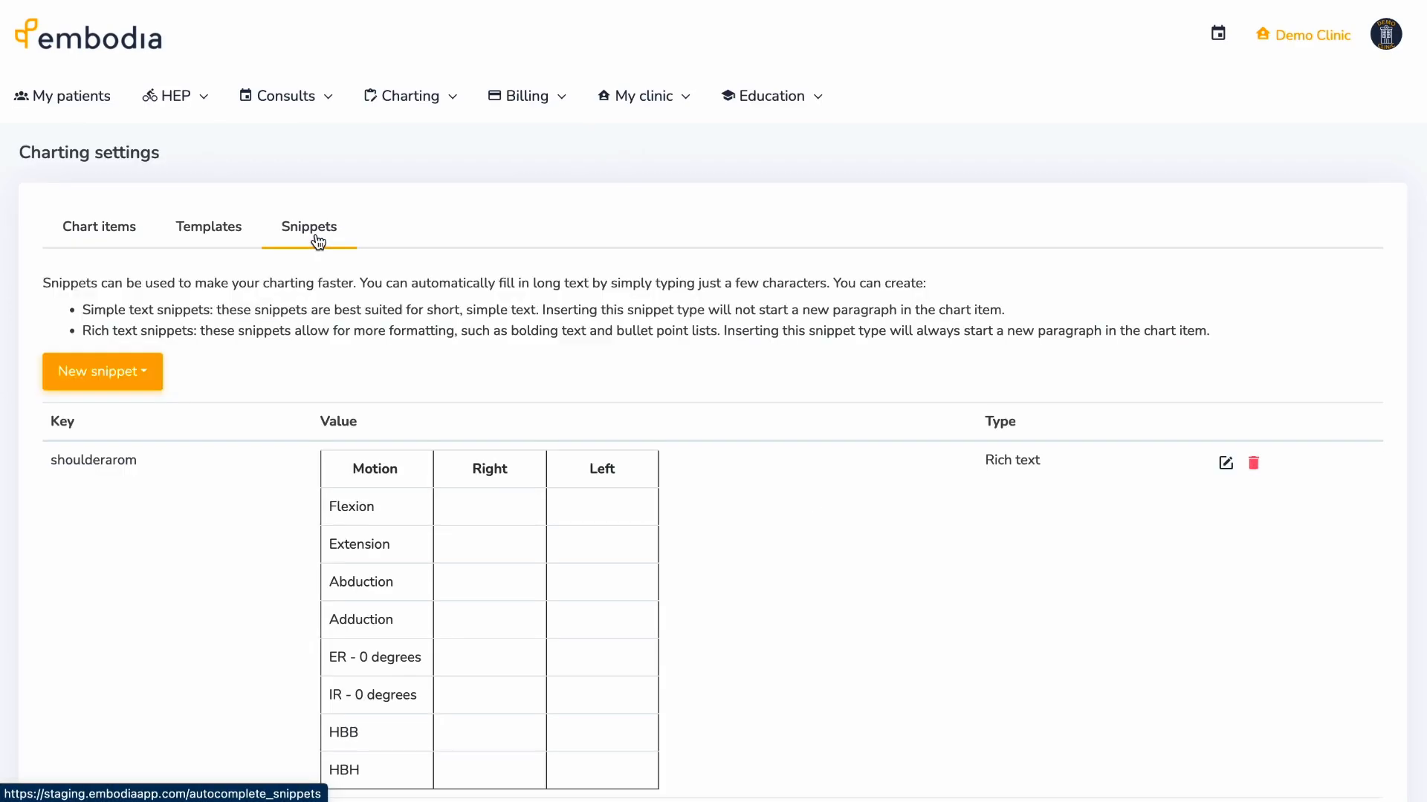
- Create simple text snippet 'l/sarom' holding the pasted lumbar AROM template (Flex, Ext, RSF, LSF)
{"action": "left_click", "coordinate": [151, 376]}
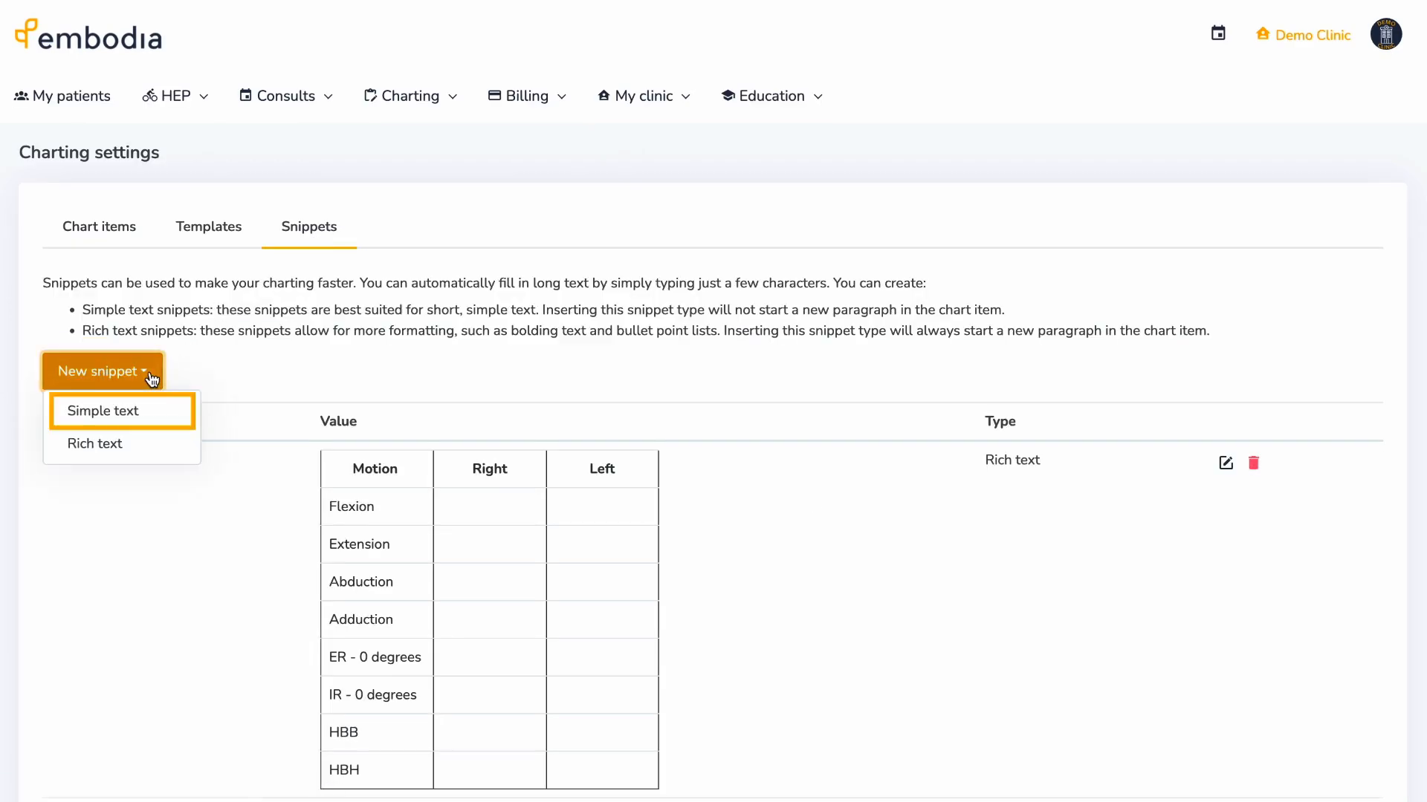
{"action": "left_click", "coordinate": [152, 408]}
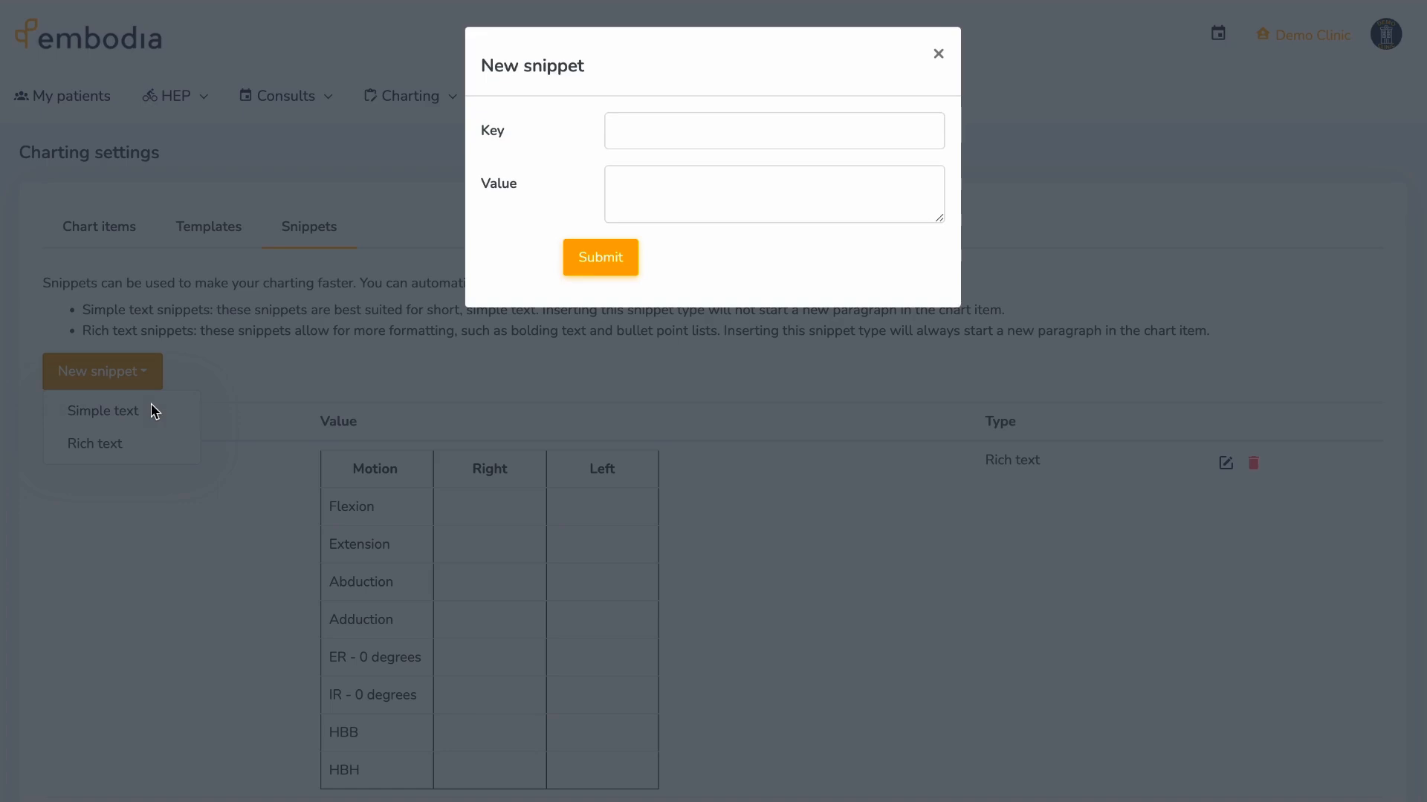
{"action": "left_click", "coordinate": [622, 131]}
{"action": "type", "text": "/sarom"}
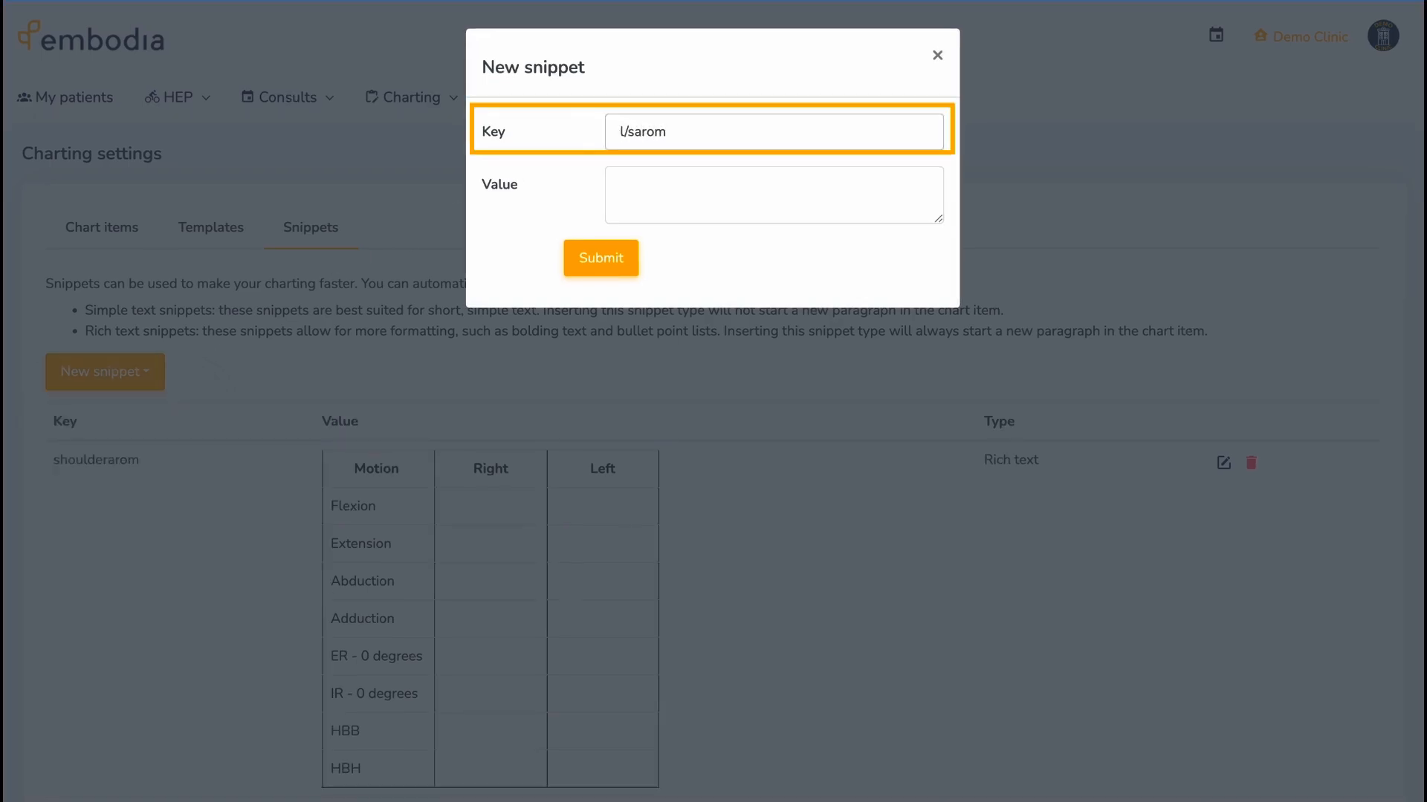
{"action": "left_click", "coordinate": [622, 179]}
{"action": "key", "text": "ctrl+v"}
{"action": "scroll", "coordinate": [622, 186], "scroll_direction": "up", "scroll_amount": 2}
{"action": "scroll", "coordinate": [623, 185], "scroll_direction": "up", "scroll_amount": 1}
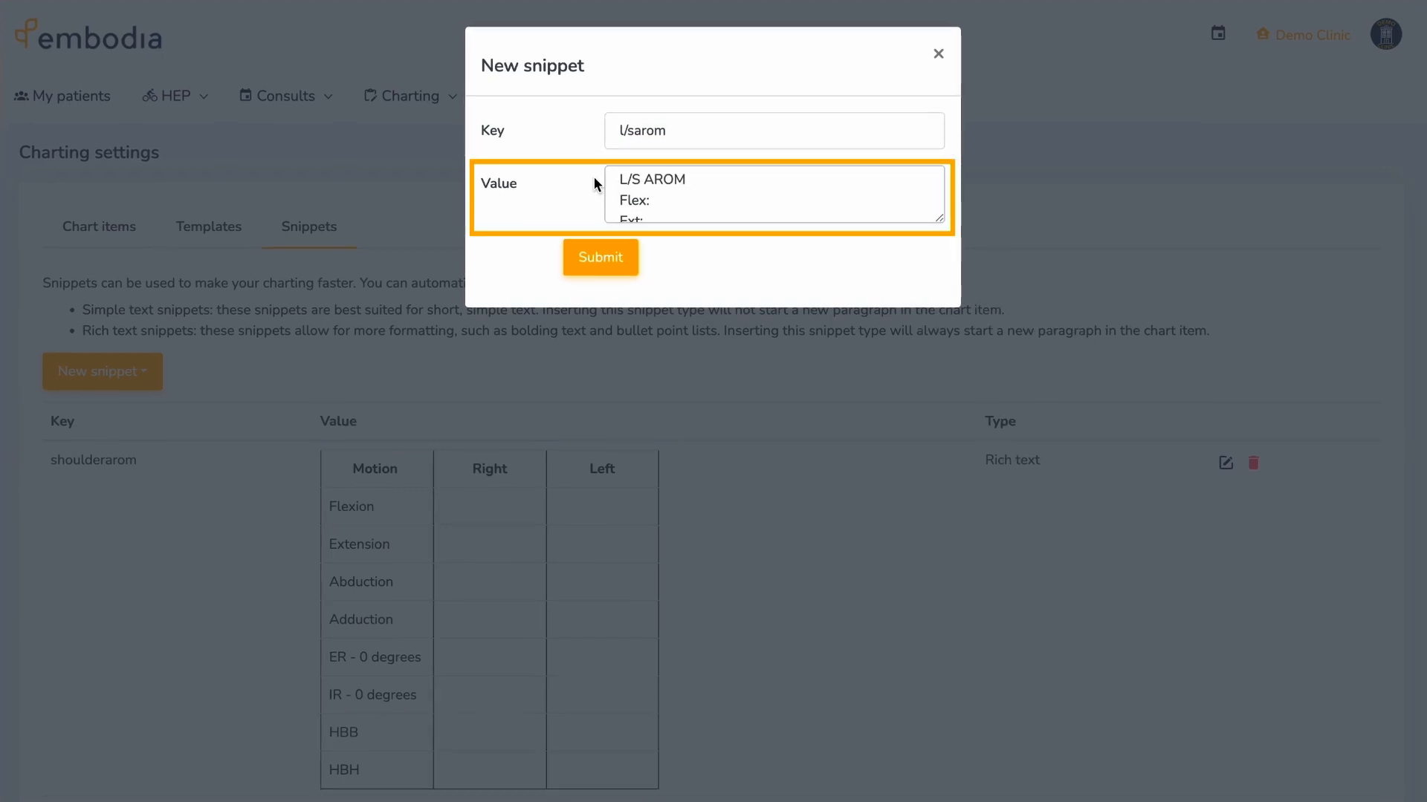
{"action": "left_click", "coordinate": [601, 258]}
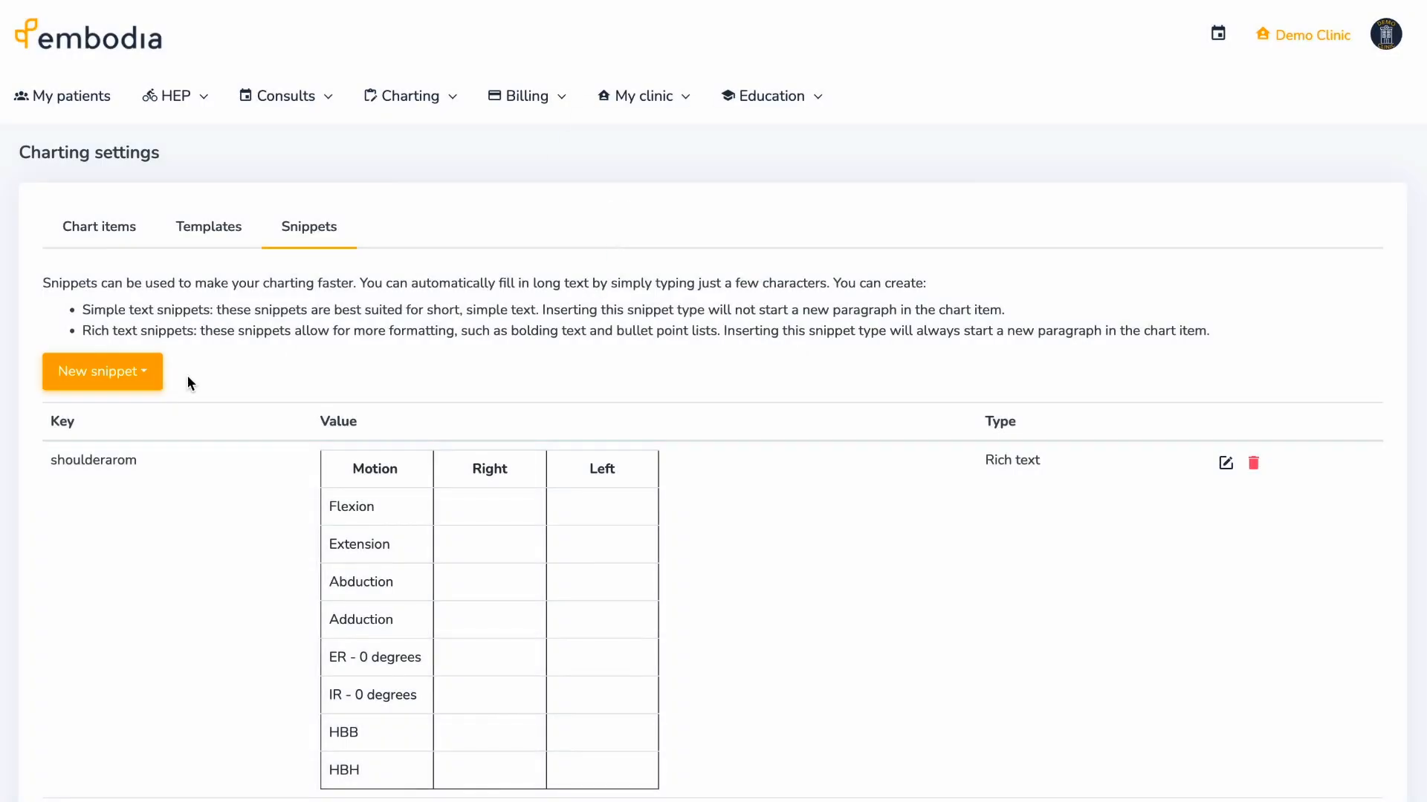
{"action": "left_click", "coordinate": [142, 373]}
{"action": "left_click", "coordinate": [147, 444]}
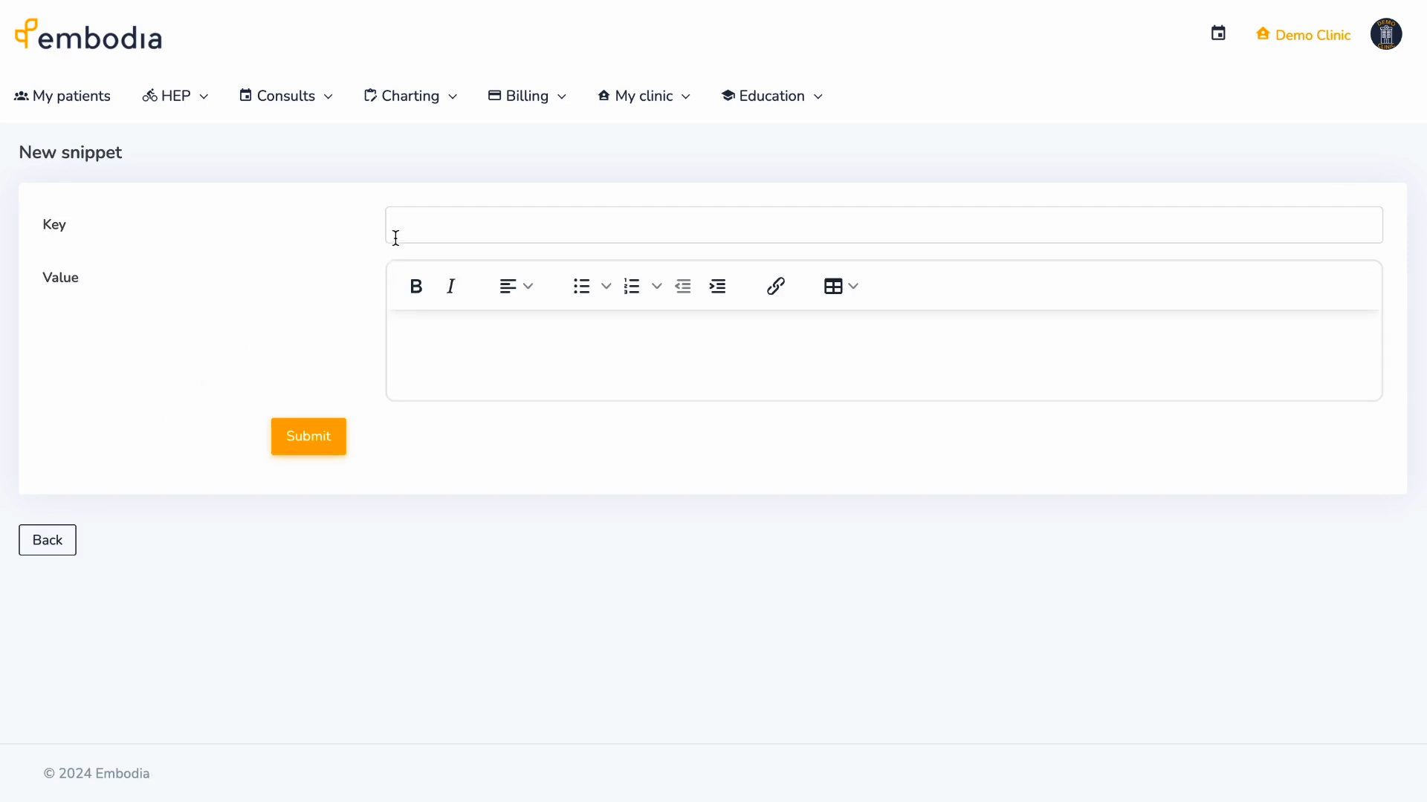
- Draft rich text snippet 'l/saromtable' with a 5×6 table headed Mvmt and Range
{"action": "left_click", "coordinate": [396, 238]}
{"action": "type", "text": "l/saromtable"}
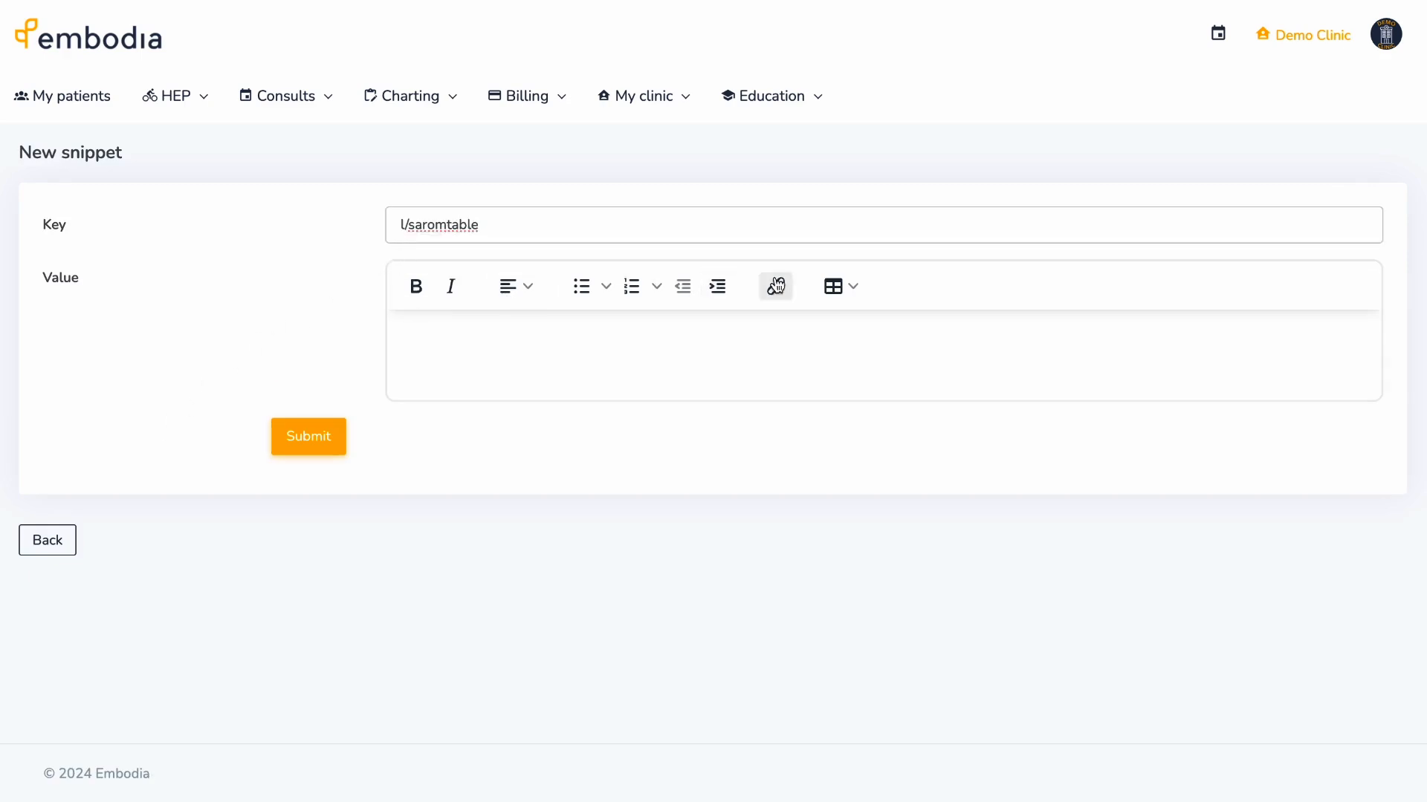
{"action": "left_click", "coordinate": [843, 297]}
{"action": "mouse_move", "coordinate": [901, 319]}
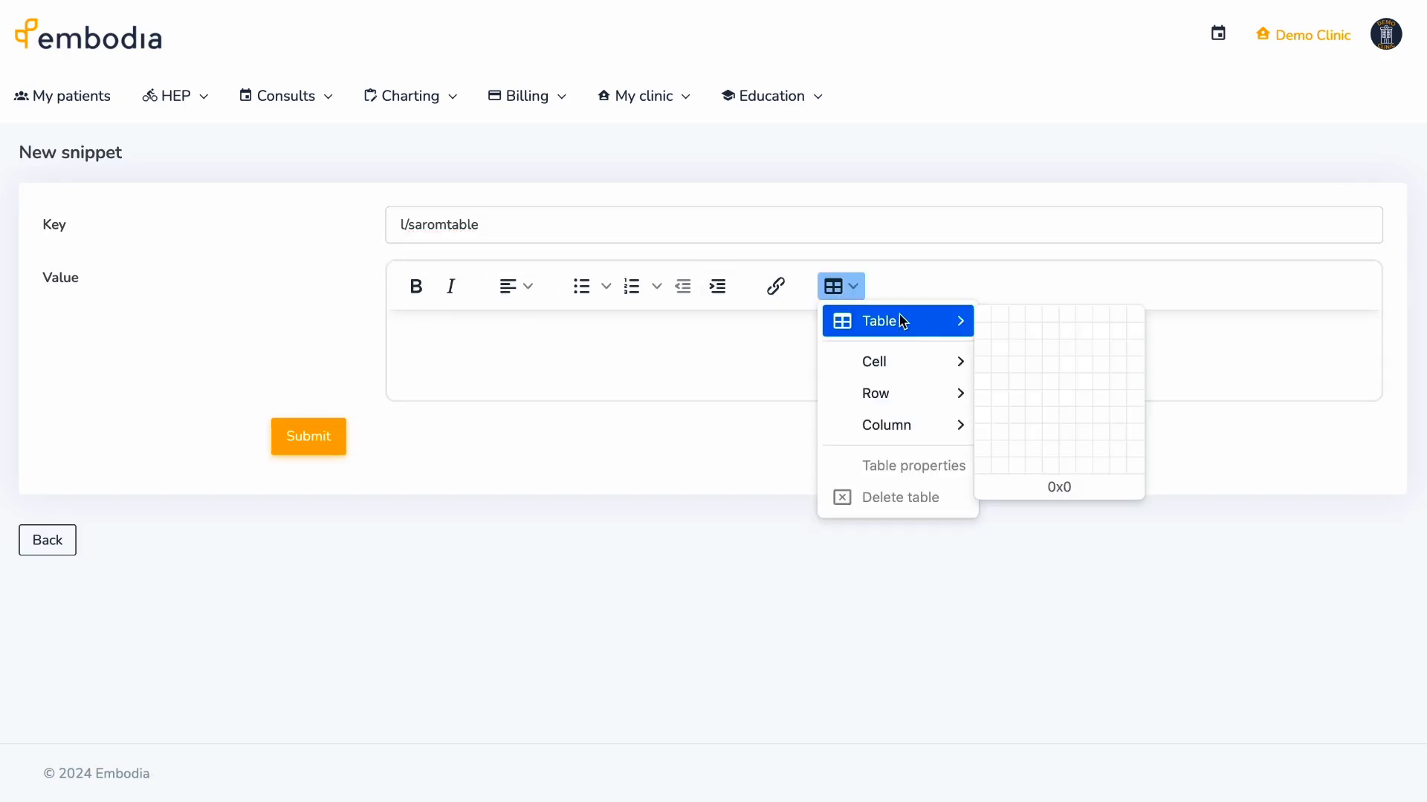
{"action": "left_click", "coordinate": [1057, 402]}
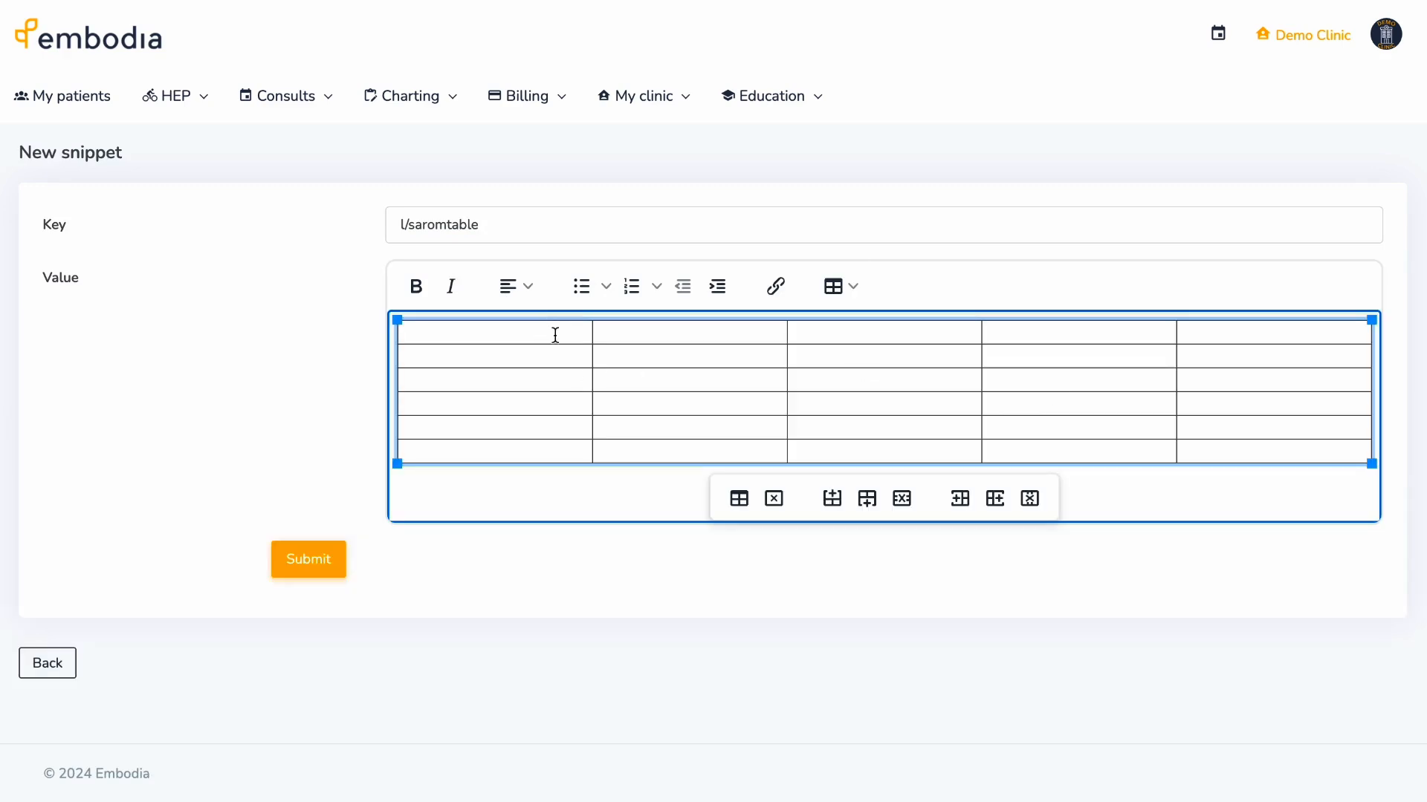
{"action": "type", "text": "Mvmt"}
{"action": "key", "text": "Tab"}
{"action": "type", "text": "Range"}
{"action": "key", "text": "Tab"}
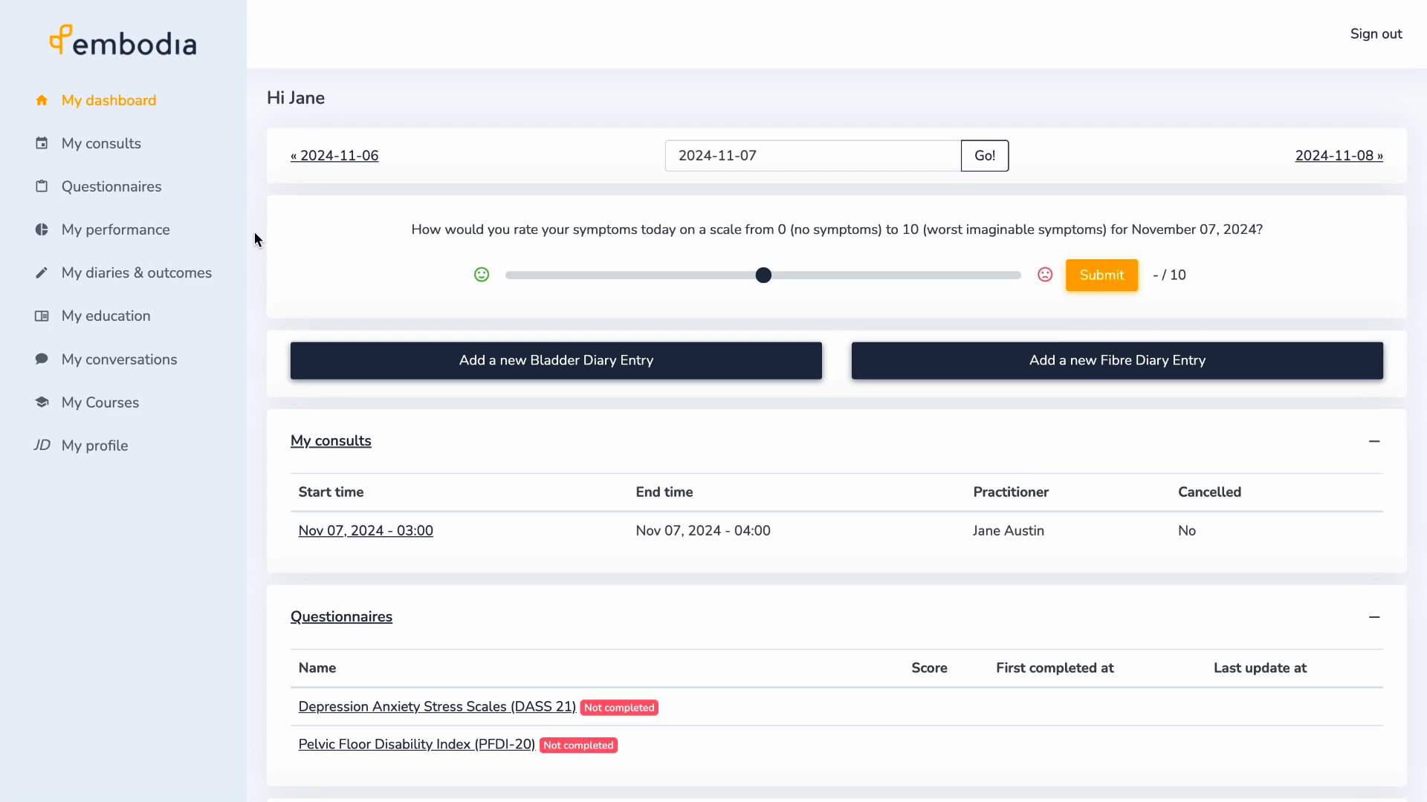
{"action": "scroll", "coordinate": [254, 232], "scroll_direction": "down", "scroll_amount": 2}
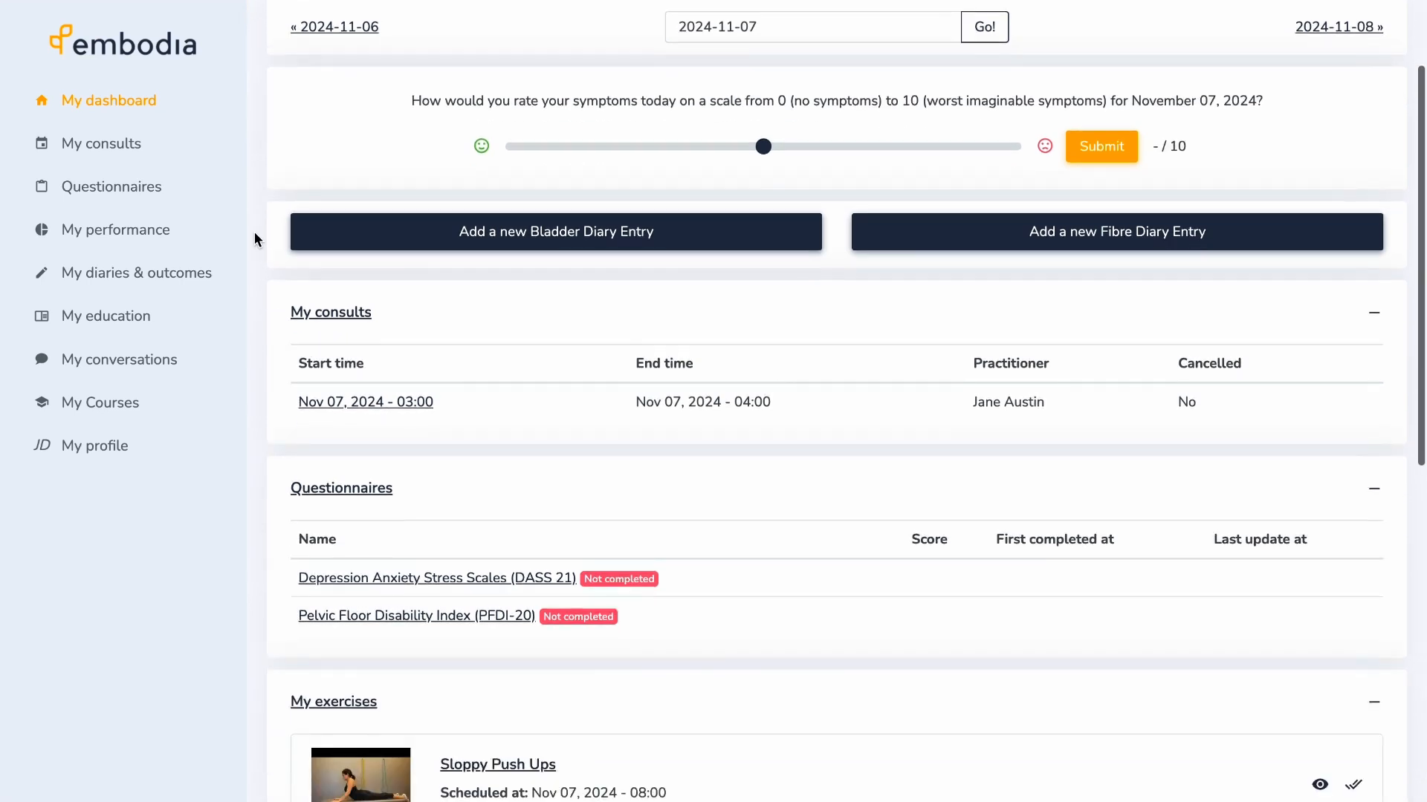
{"action": "scroll", "coordinate": [254, 232], "scroll_direction": "down", "scroll_amount": 8}
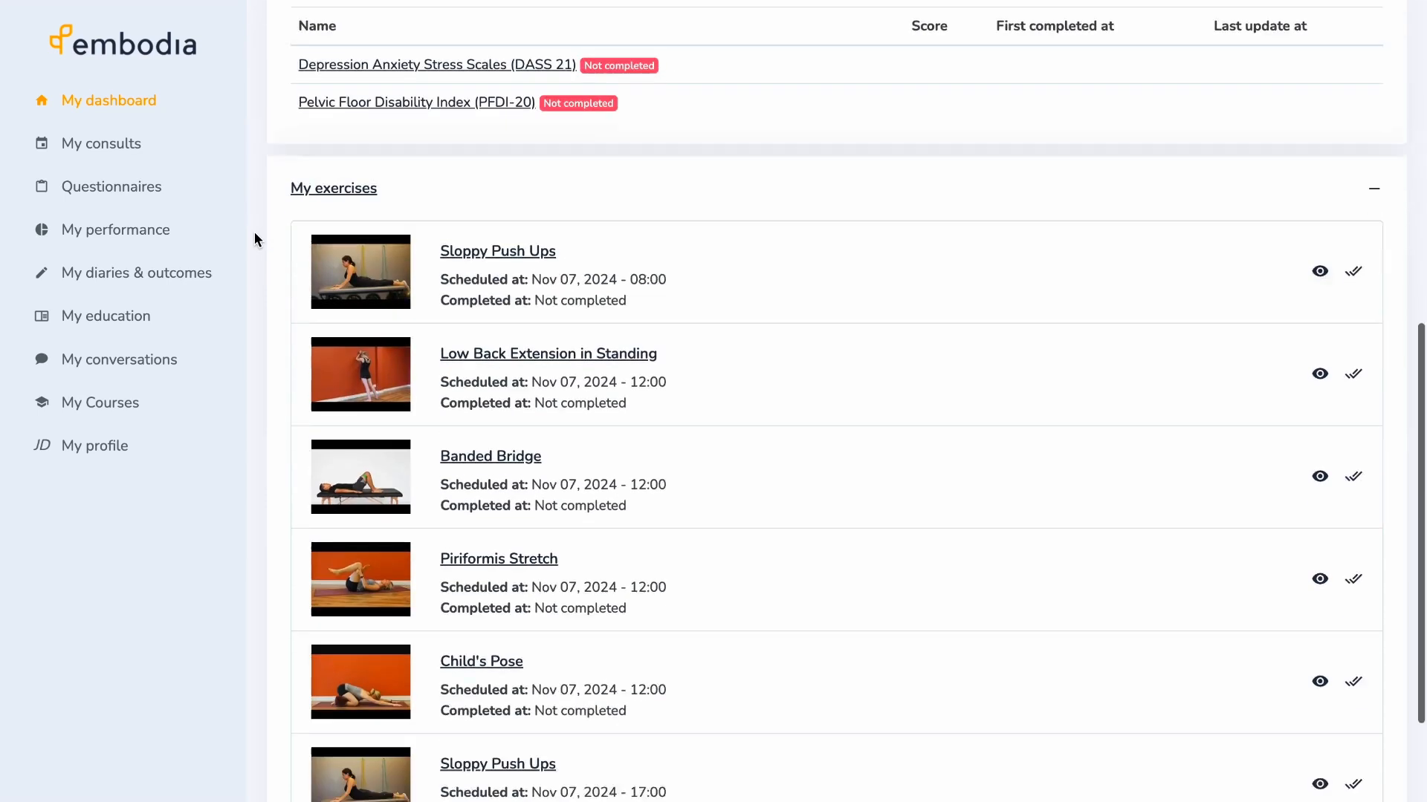
{"action": "scroll", "coordinate": [255, 233], "scroll_direction": "down", "scroll_amount": 1}
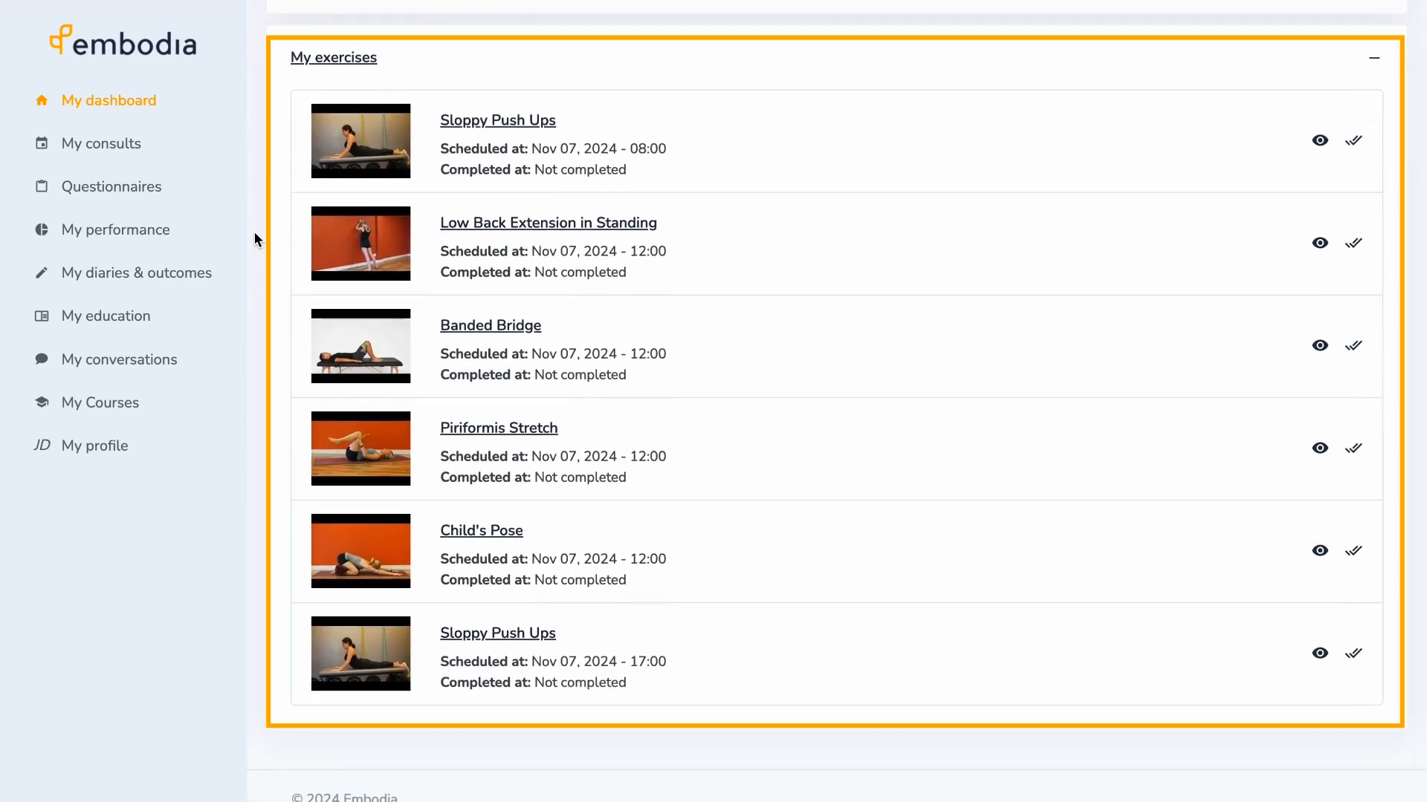
{"action": "scroll", "coordinate": [254, 232], "scroll_direction": "up", "scroll_amount": 7}
{"action": "scroll", "coordinate": [254, 232], "scroll_direction": "up", "scroll_amount": 2}
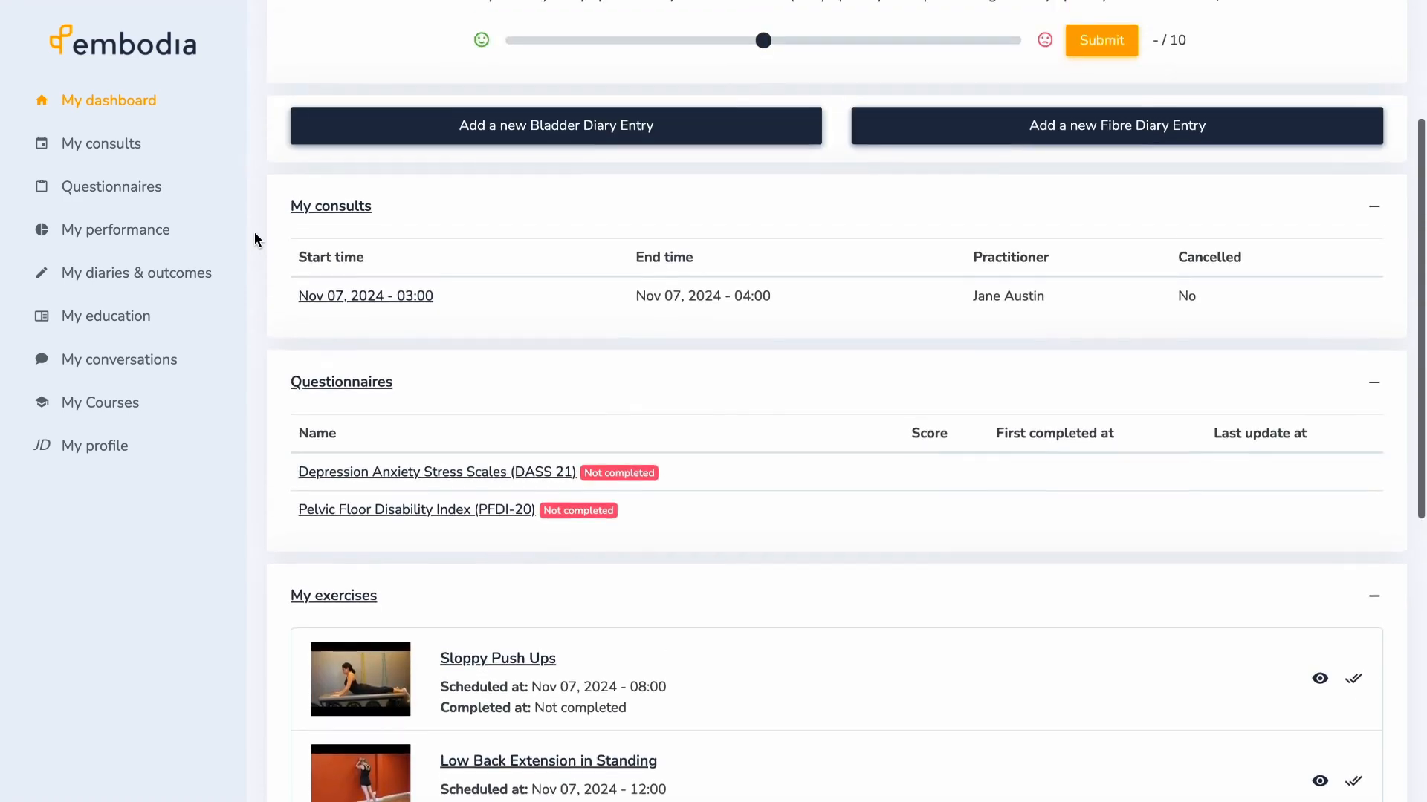